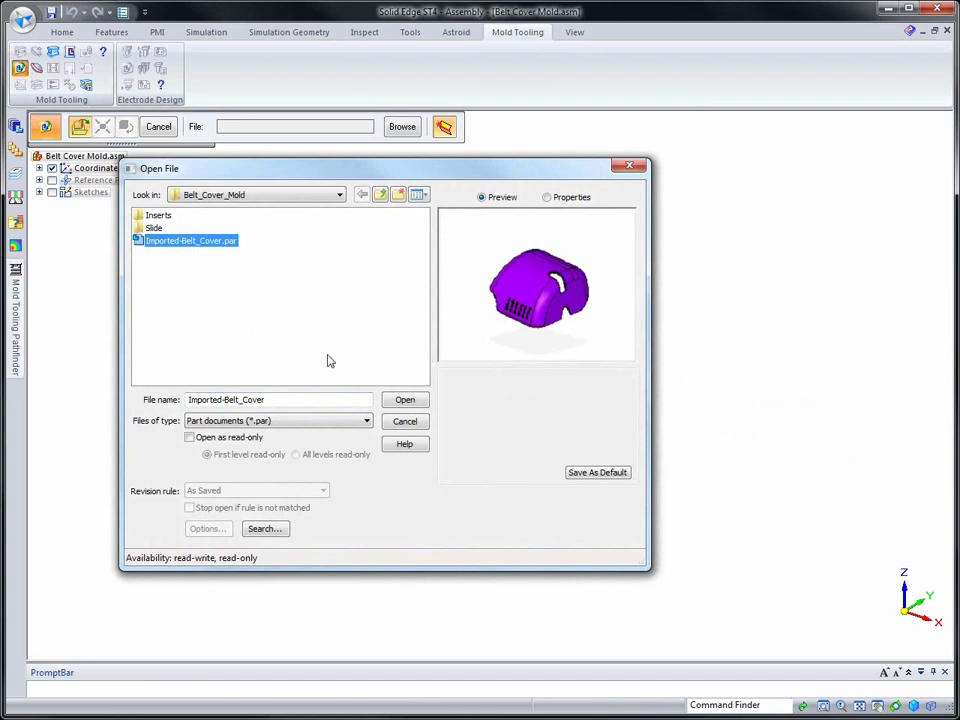
- Load Imported-Belt_Cover.par as the mold's plastic part with a uniform shrinkage of 0.01
click(404, 400)
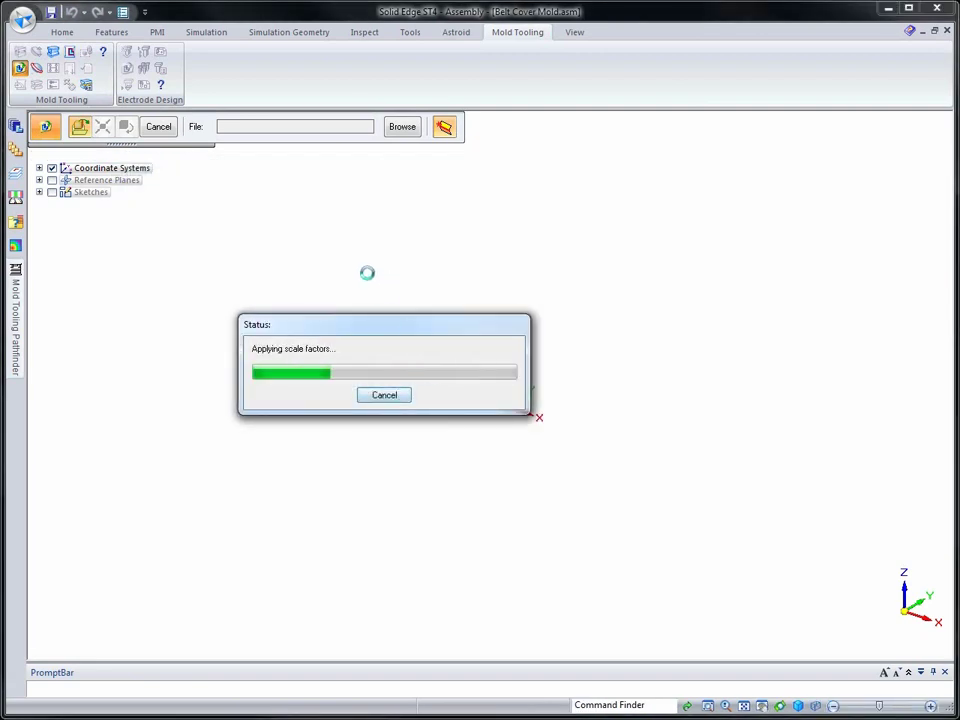
click(445, 128)
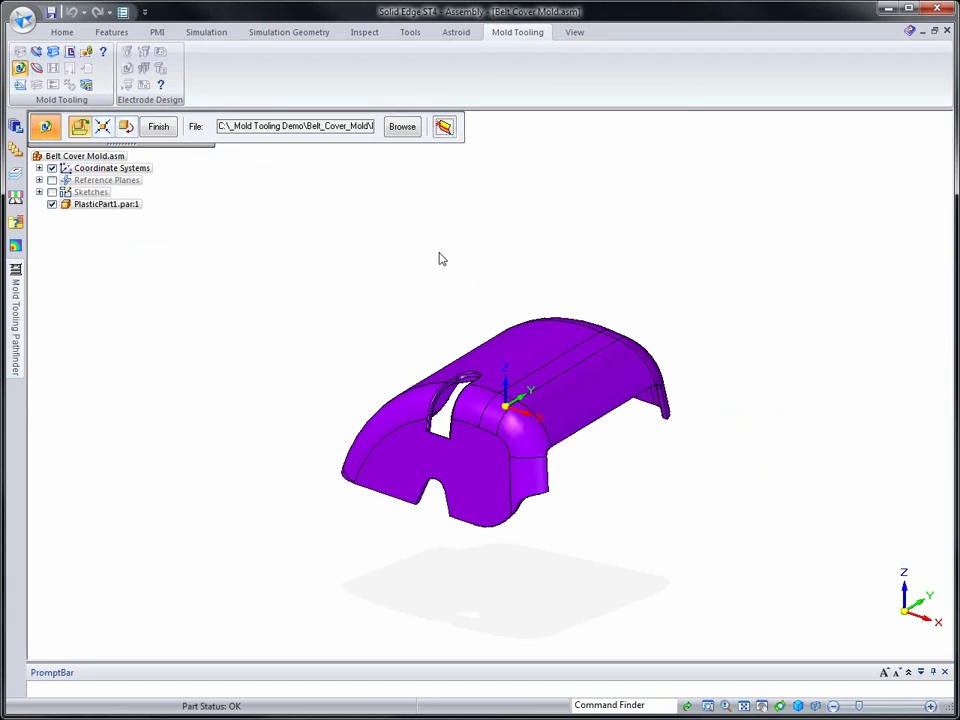
click(103, 130)
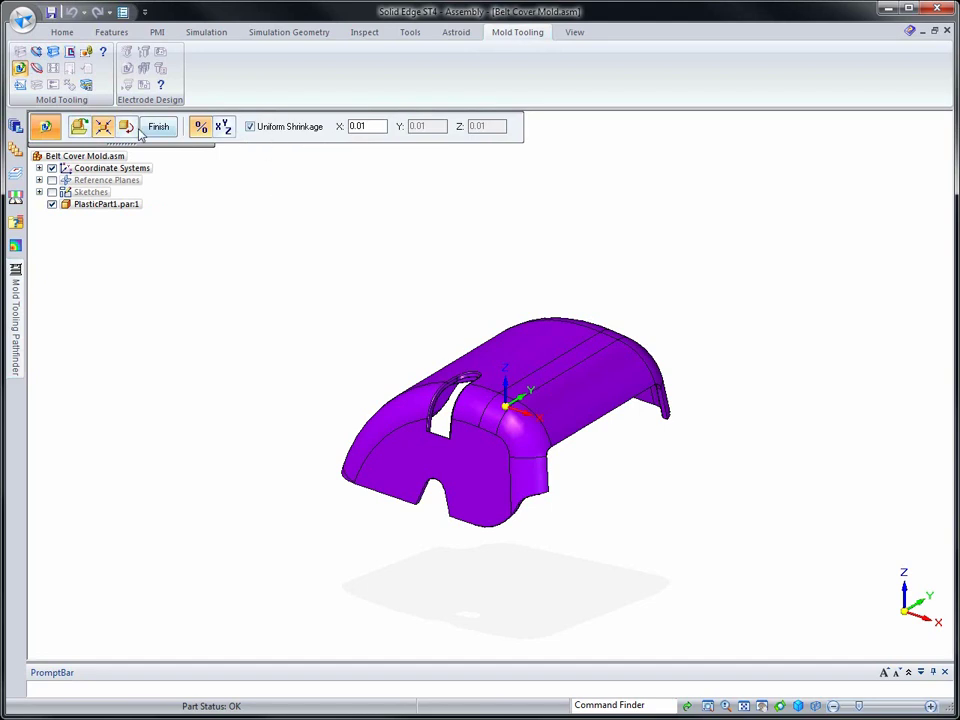
- Try aligning the plastic part's orientation to the rib beside the inner boss, tilting it -5 degrees about Y
click(127, 128)
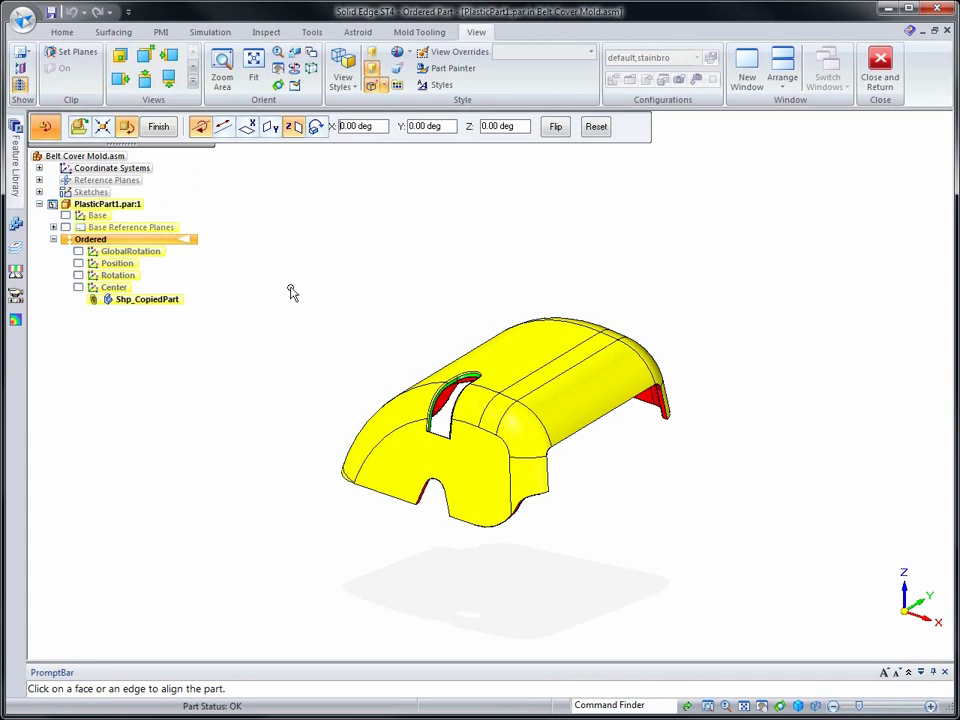
middle_drag(291, 290, 545, 200)
click(574, 407)
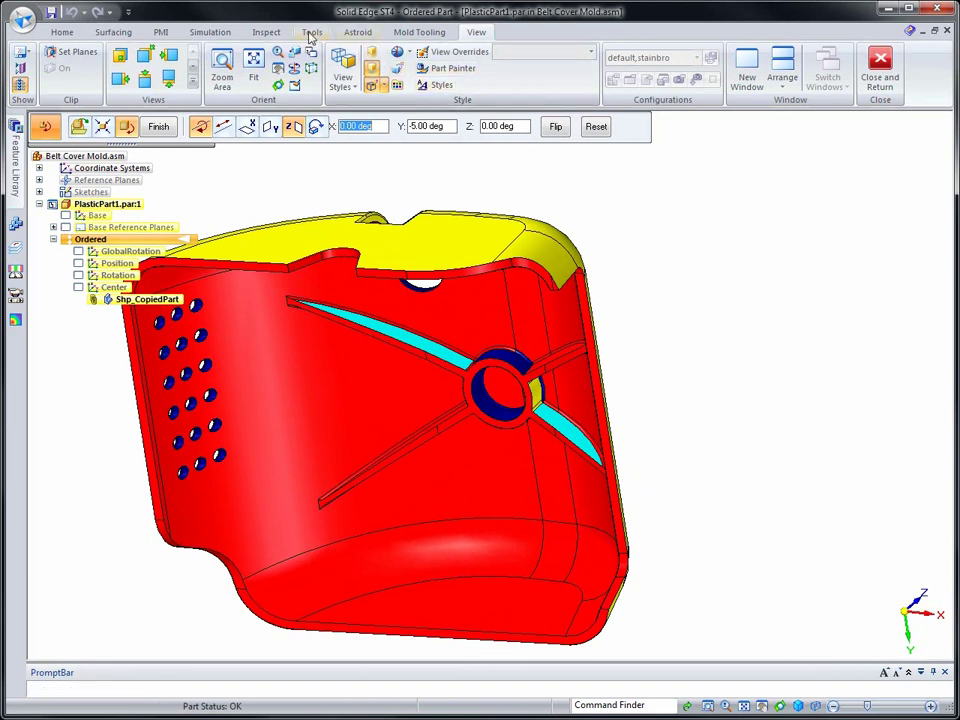
- Redisplay the draft face analysis on the cover's inside and review its draft angle and highlight color settings
click(266, 33)
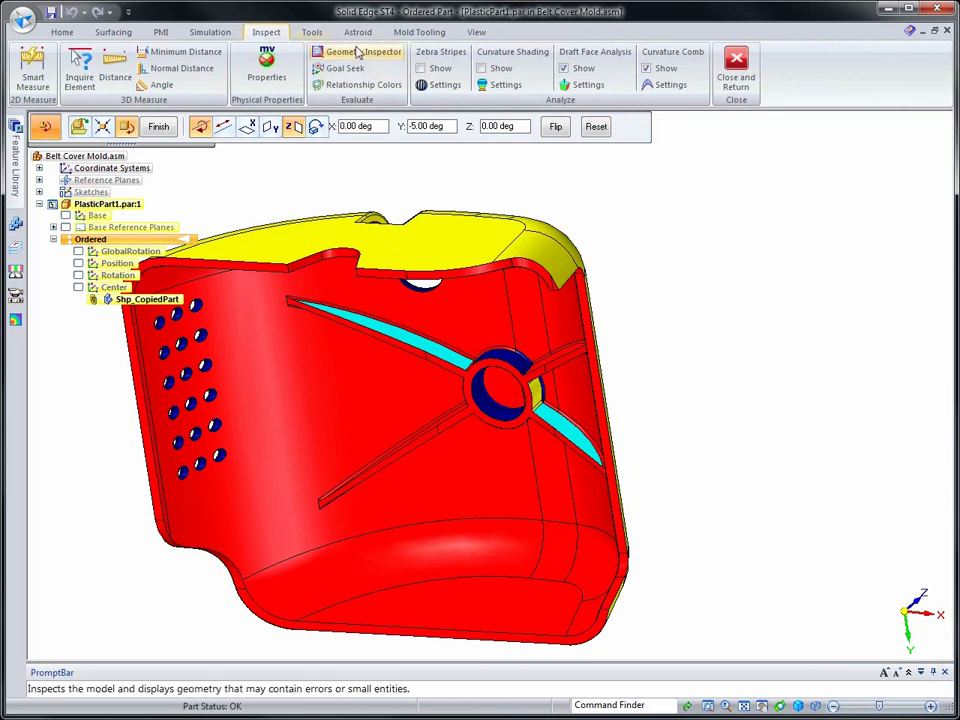
click(590, 92)
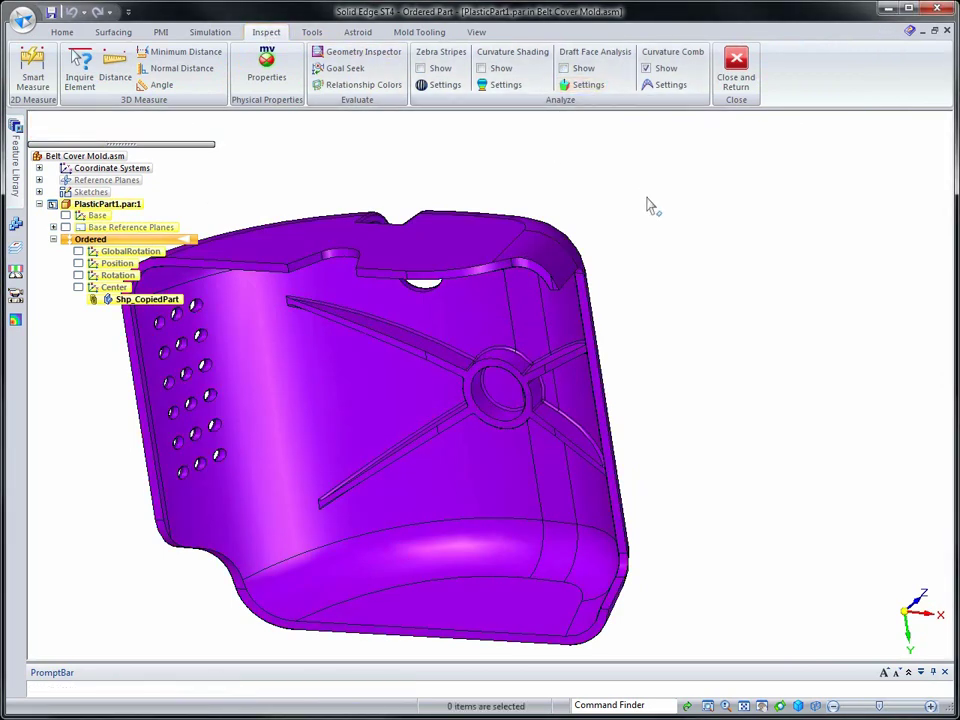
click(564, 68)
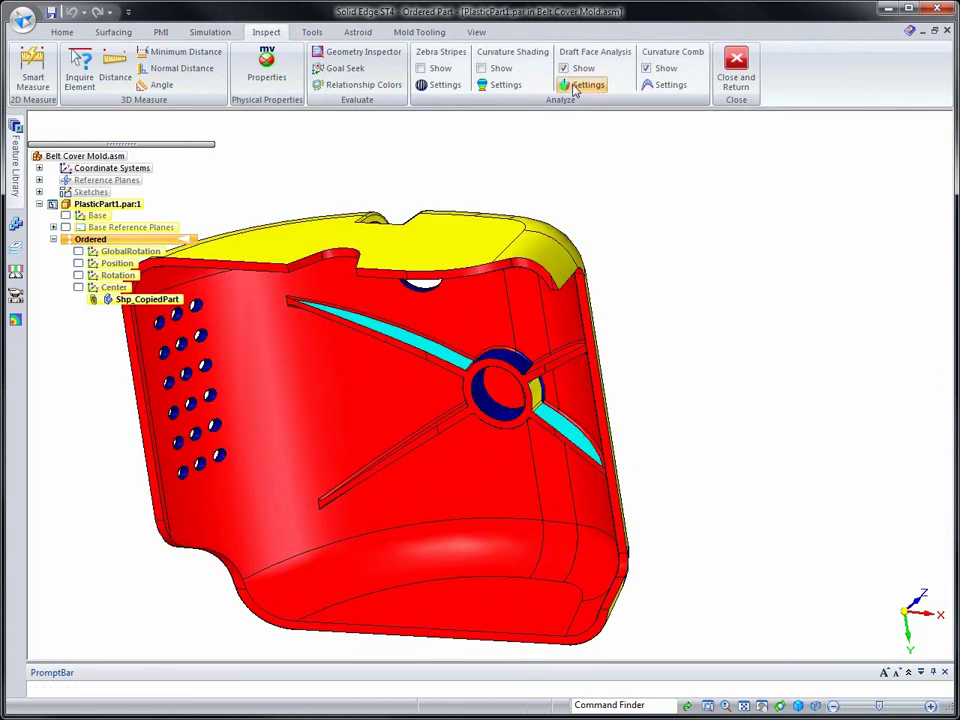
click(588, 85)
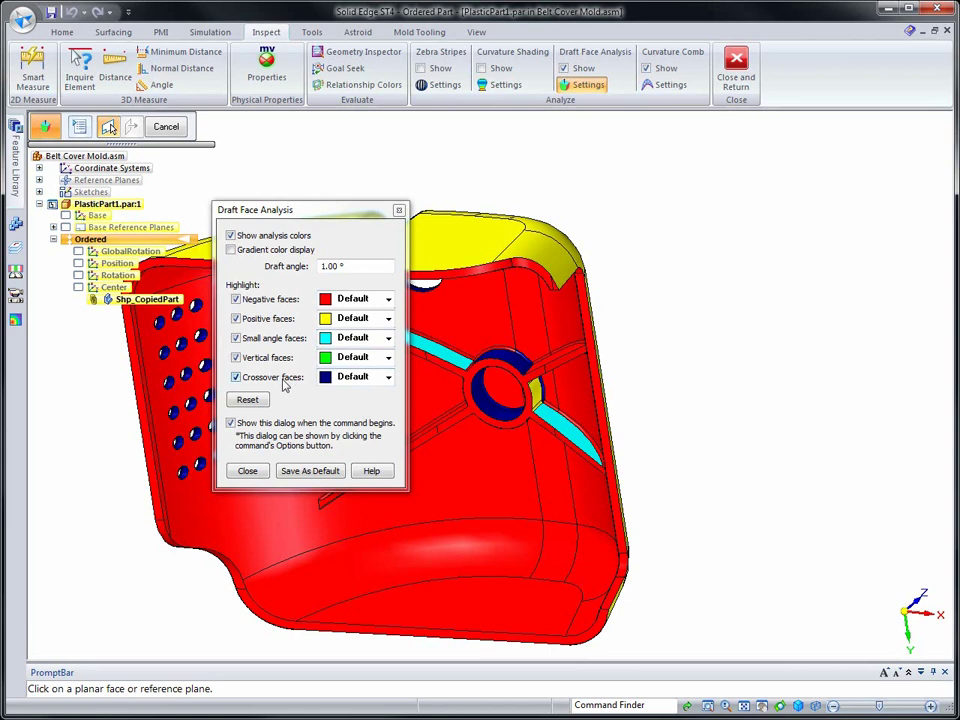
click(247, 472)
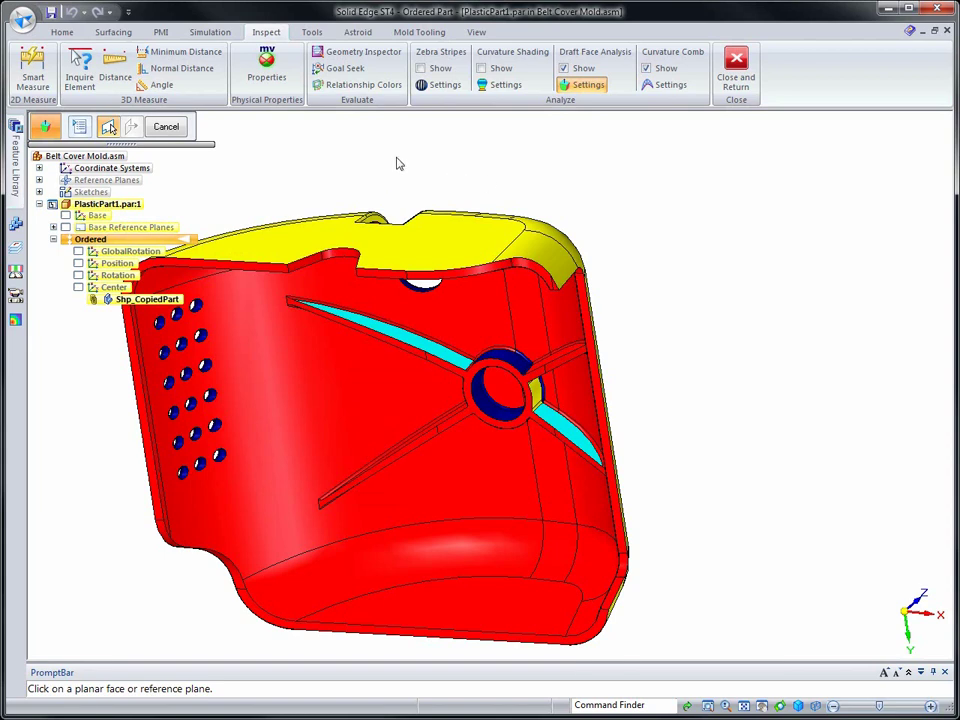
- Reset the plastic part to its default orientation
click(416, 33)
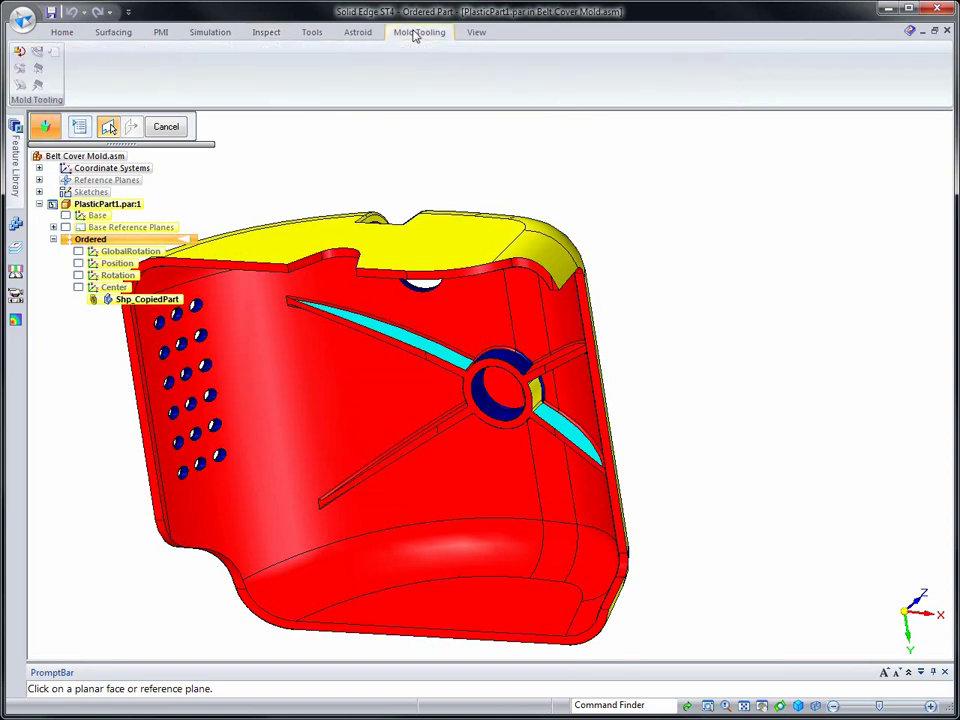
click(20, 53)
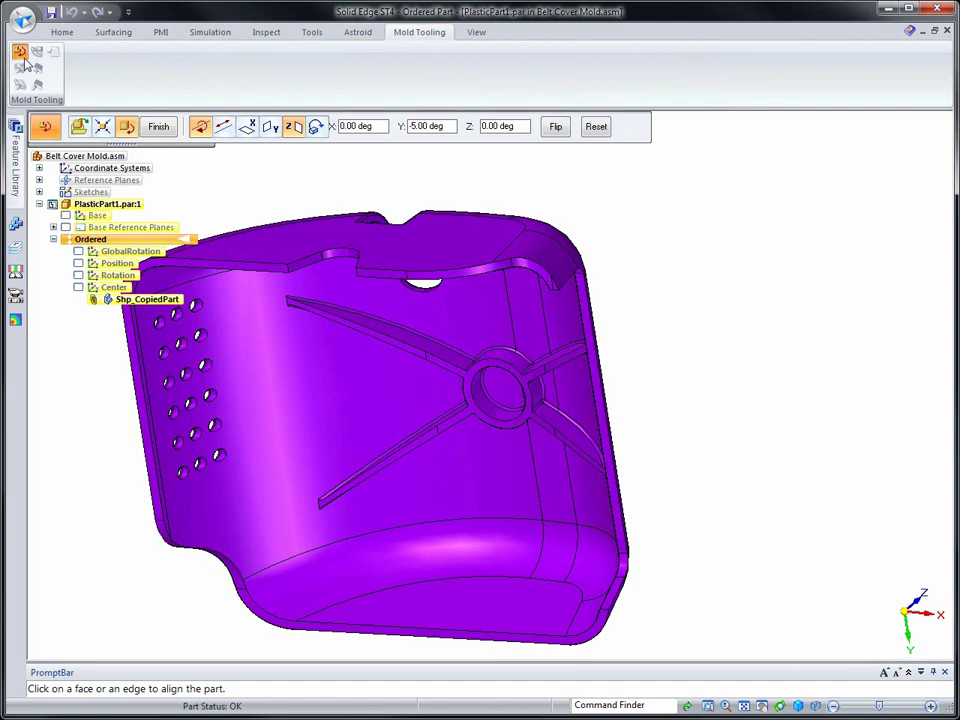
click(597, 128)
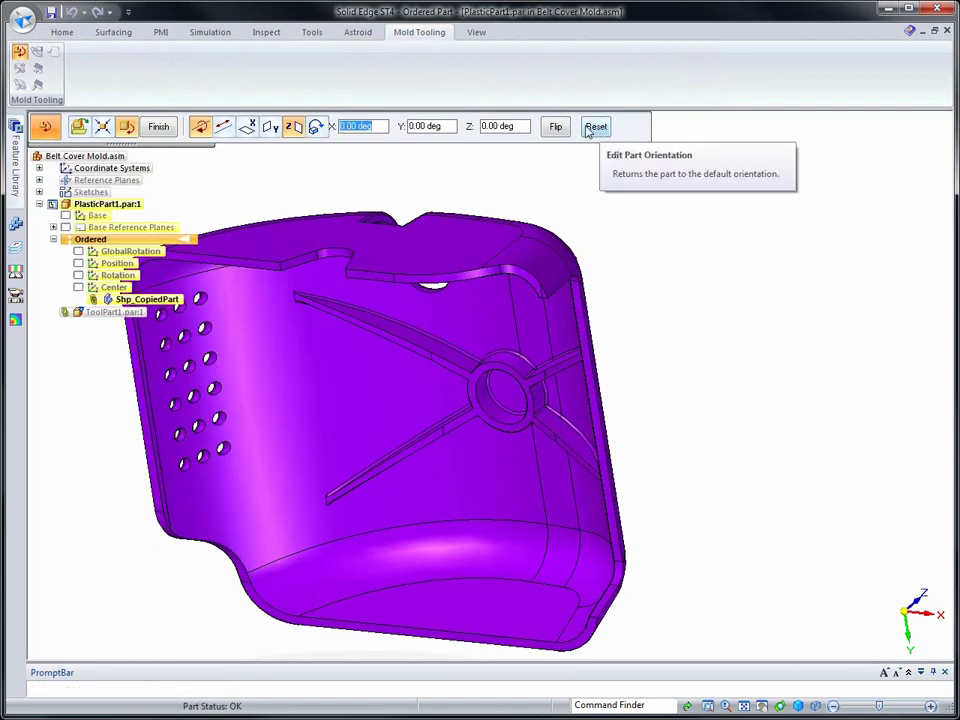
- Display the draft face analysis in the default orientation and examine the cover's inner and outer faces
click(267, 33)
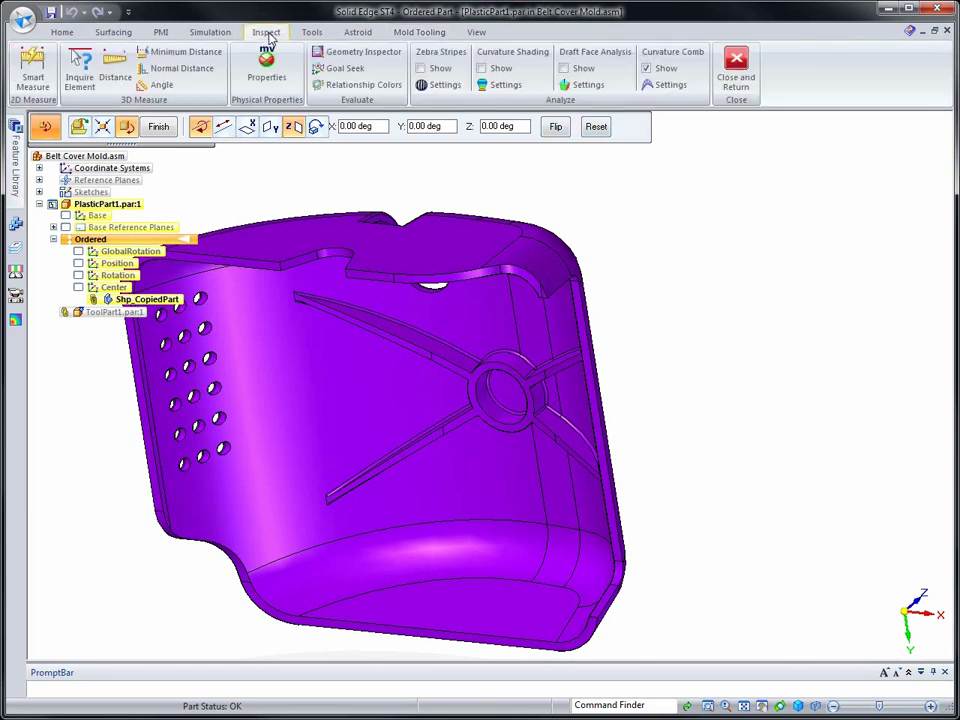
click(482, 68)
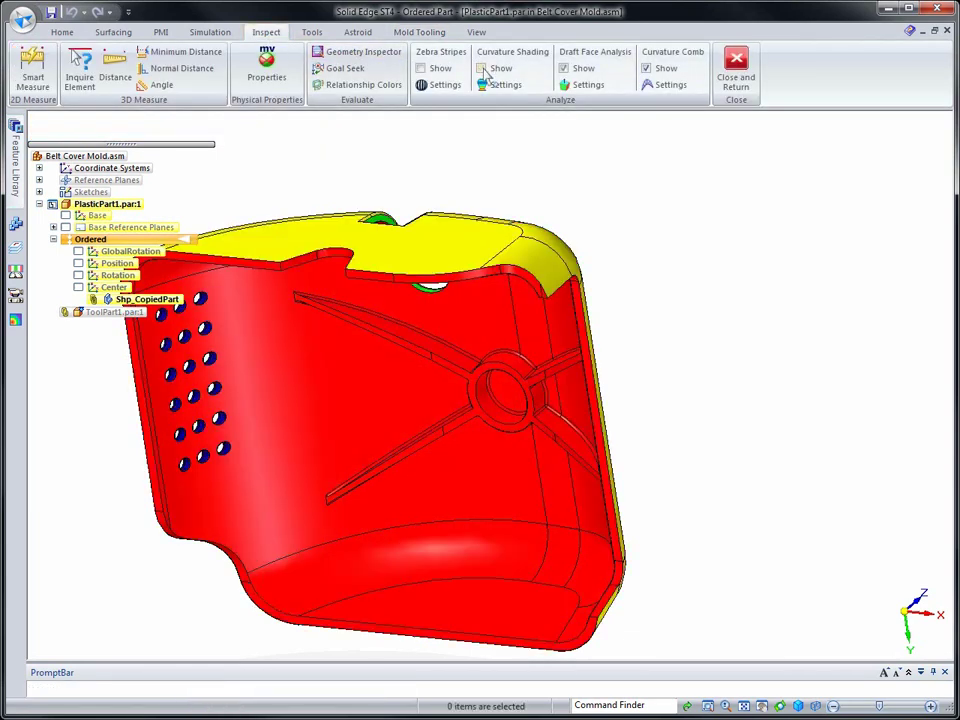
middle_drag(715, 423, 392, 253)
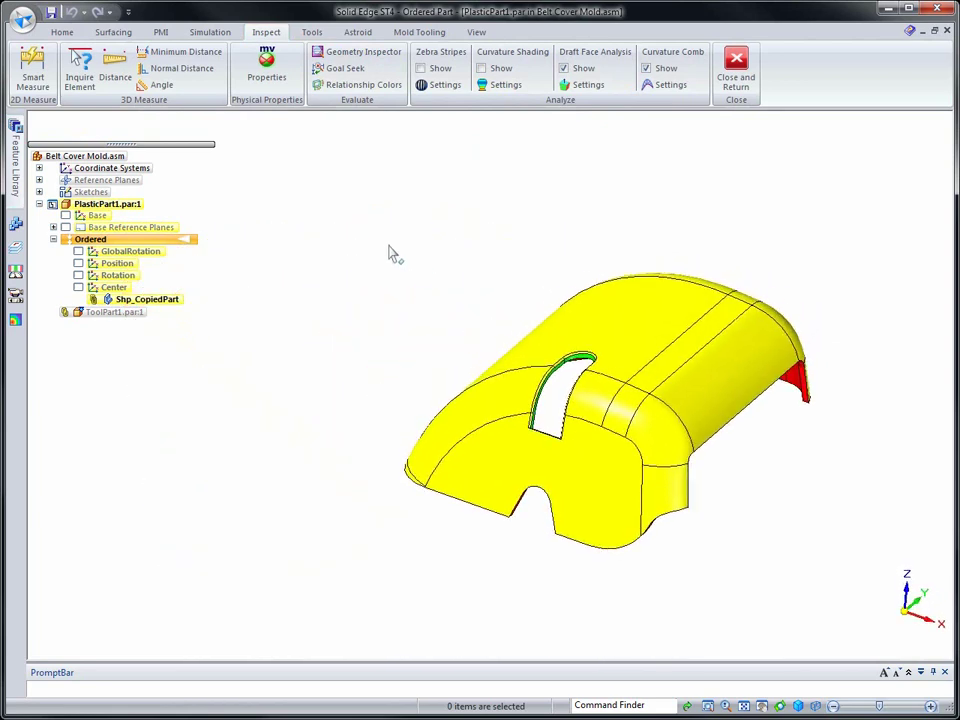
- Finish the part orientation and return to the mold assembly
click(419, 32)
click(19, 51)
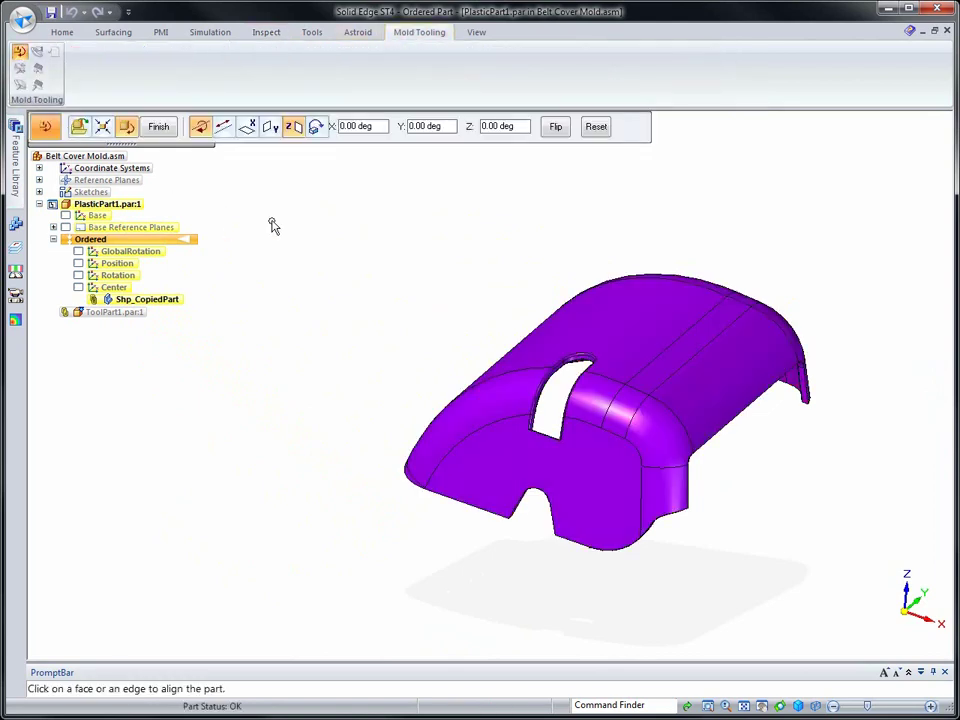
click(158, 126)
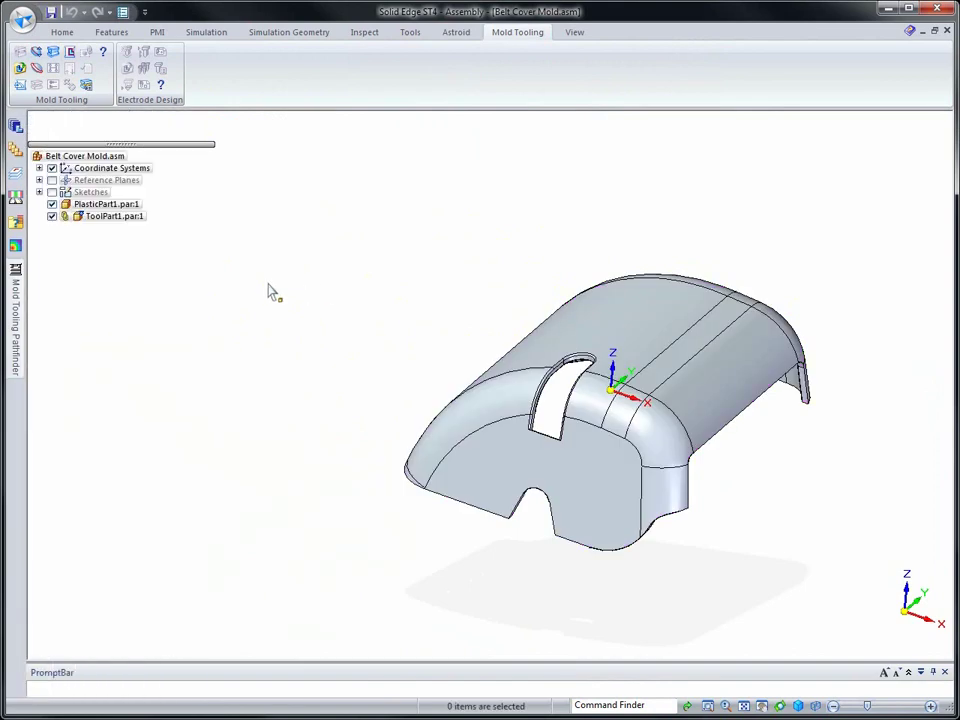
- Hide all mold tooling constructions so only the plastic part is displayed in the assembly
click(16, 272)
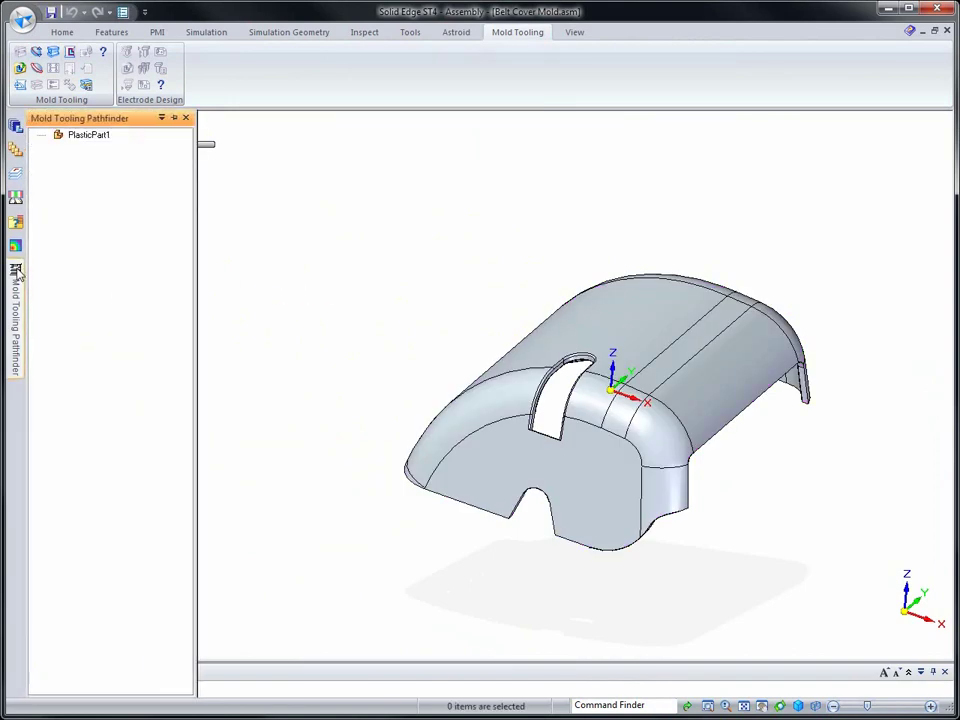
right_click(88, 174)
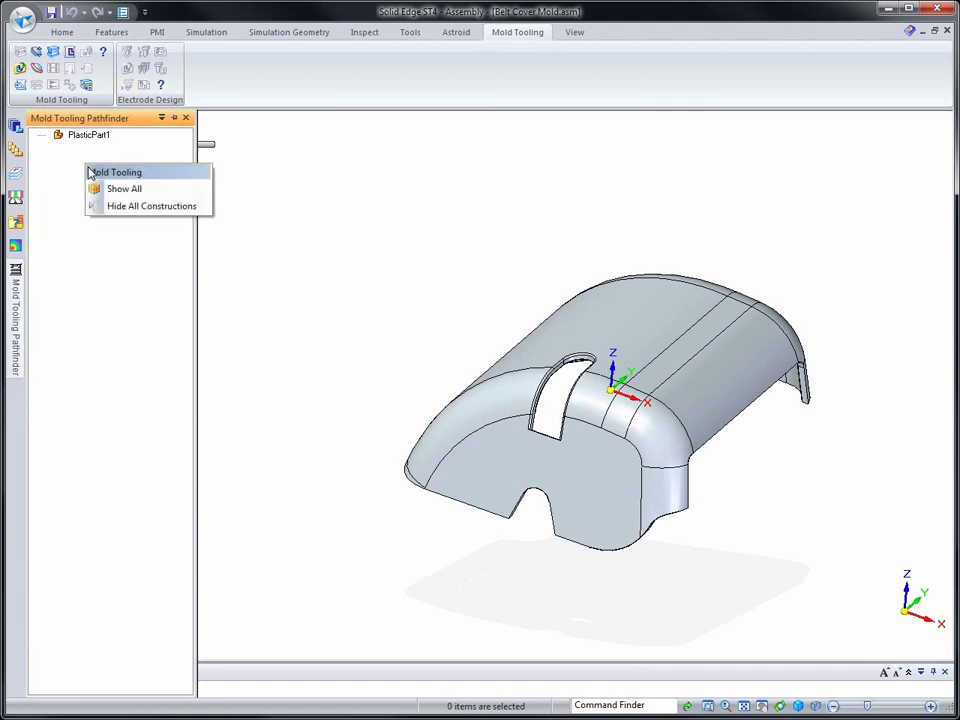
click(123, 206)
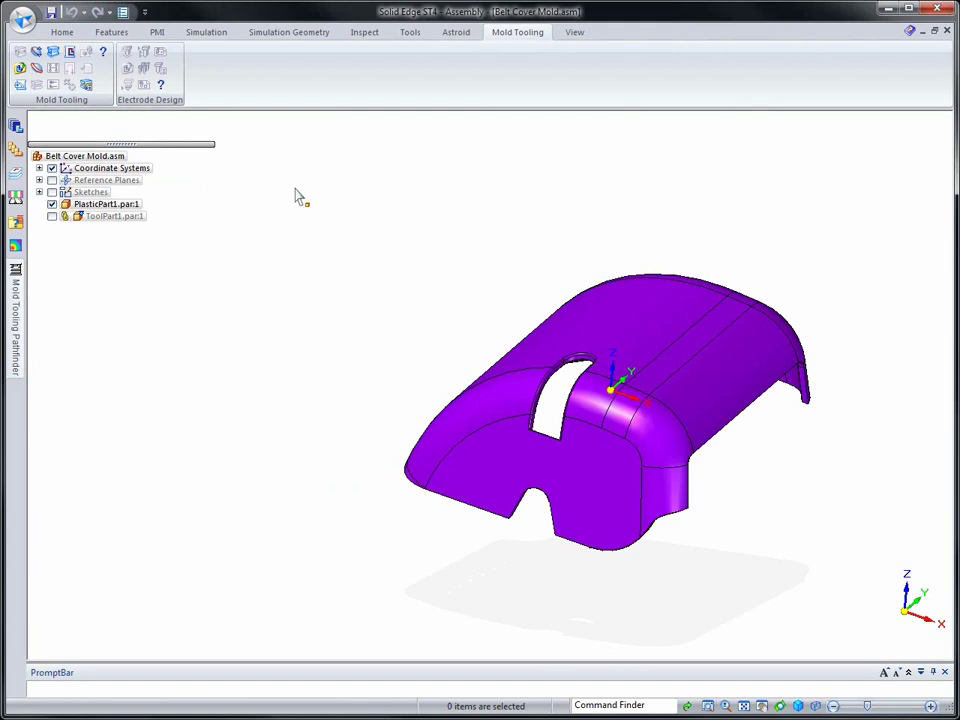
- Create and edit a new in-place part named SlideFace from iso part.par, coincident with the assembly origin
click(62, 33)
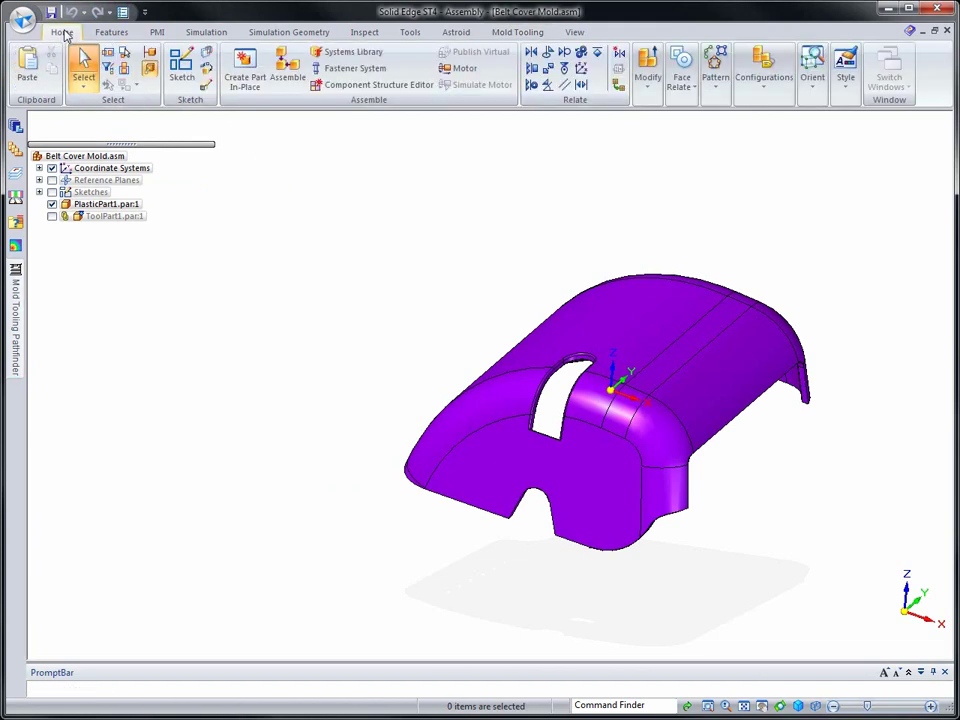
click(244, 74)
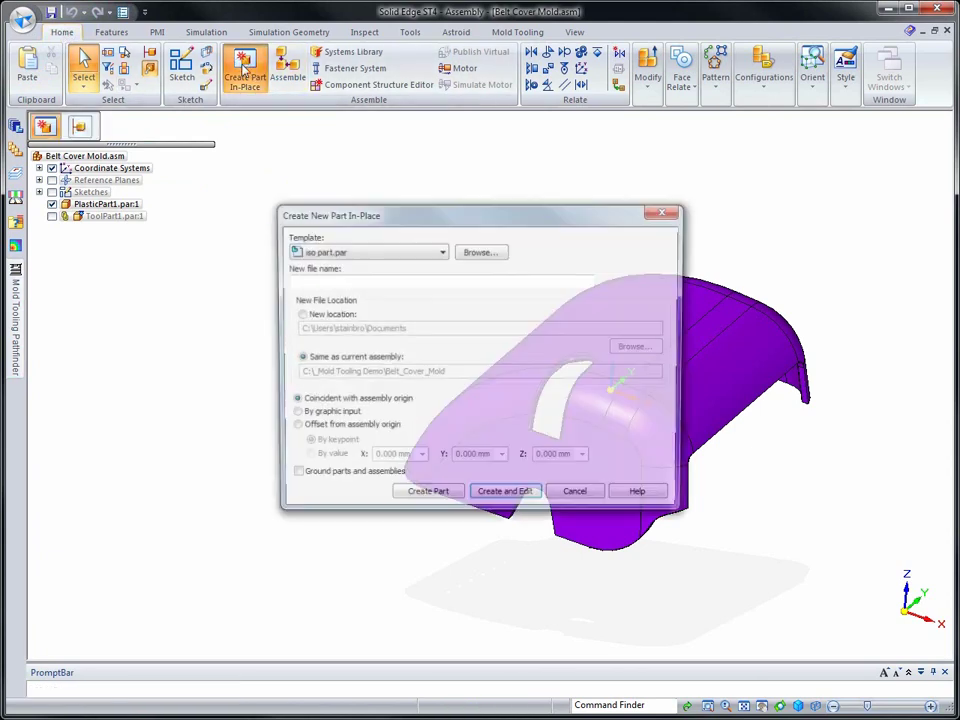
click(308, 279)
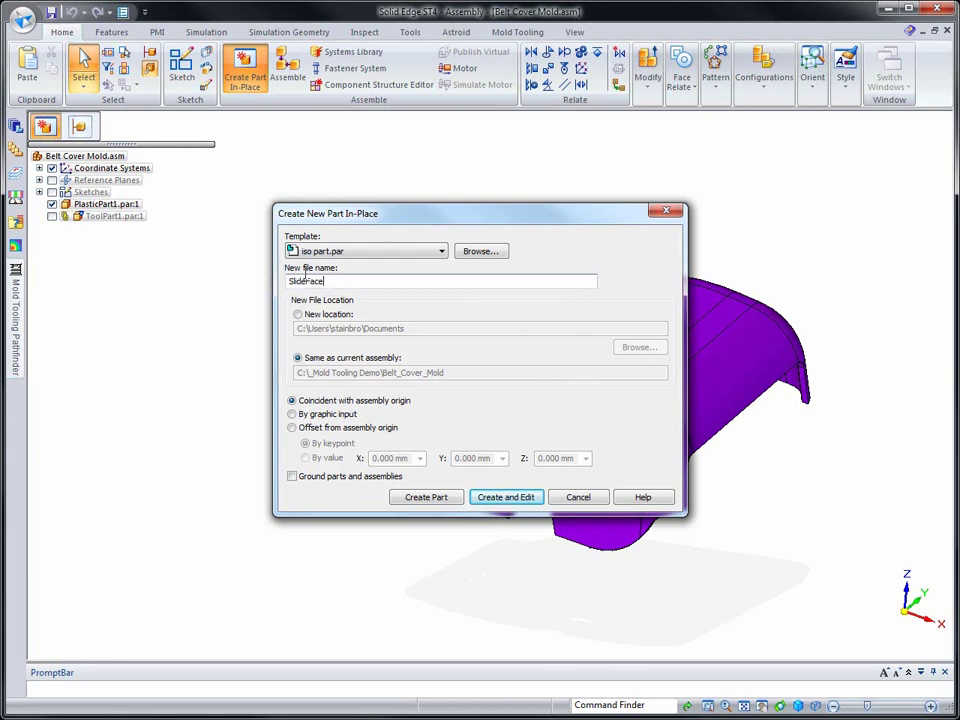
click(497, 498)
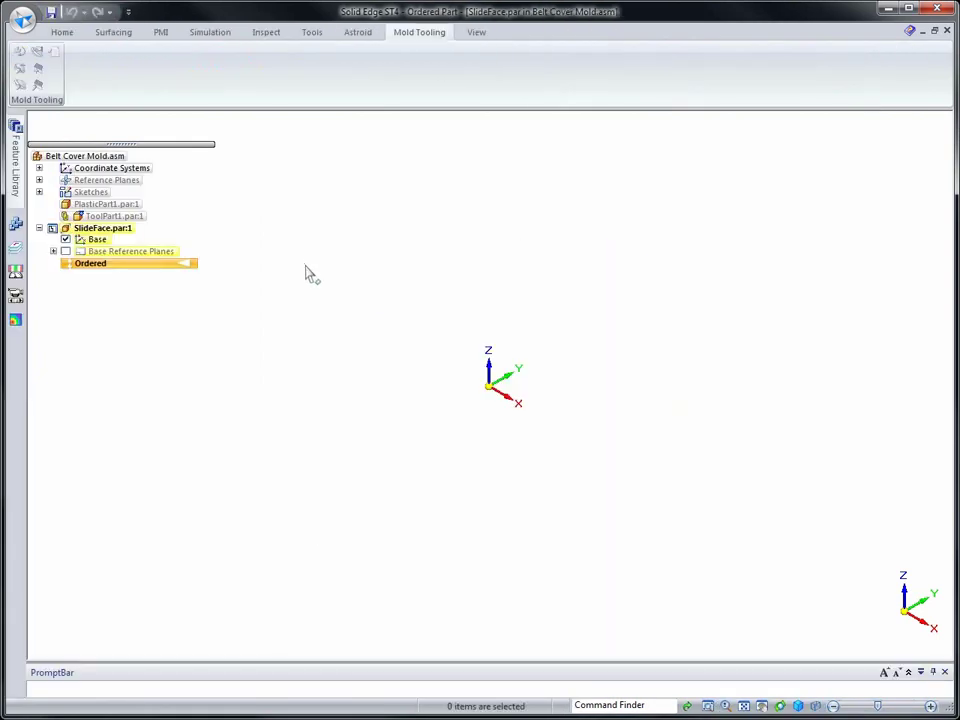
- Create an inter-part copy of PlasticPart1's whole body in the SlideFace part
right_drag(315, 276, 310, 224)
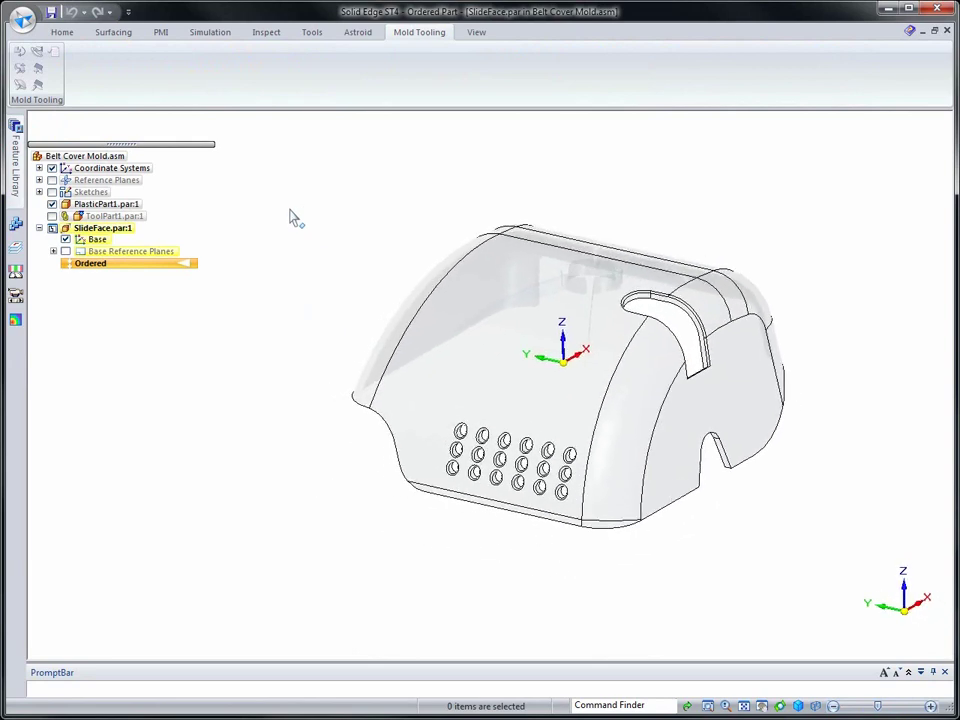
click(52, 34)
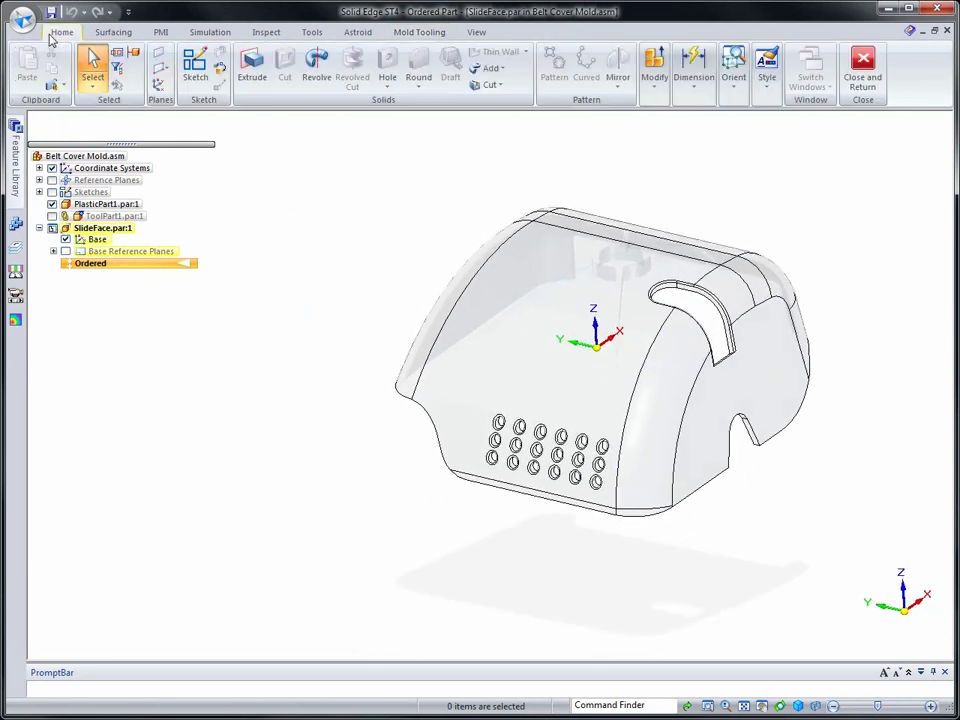
click(58, 86)
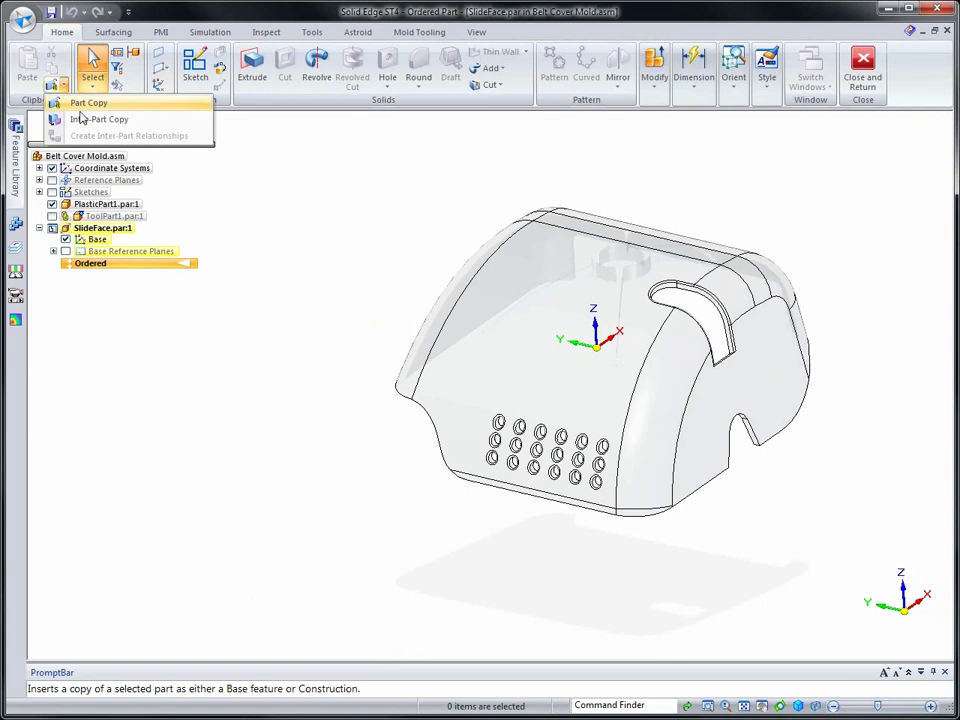
click(78, 101)
click(467, 302)
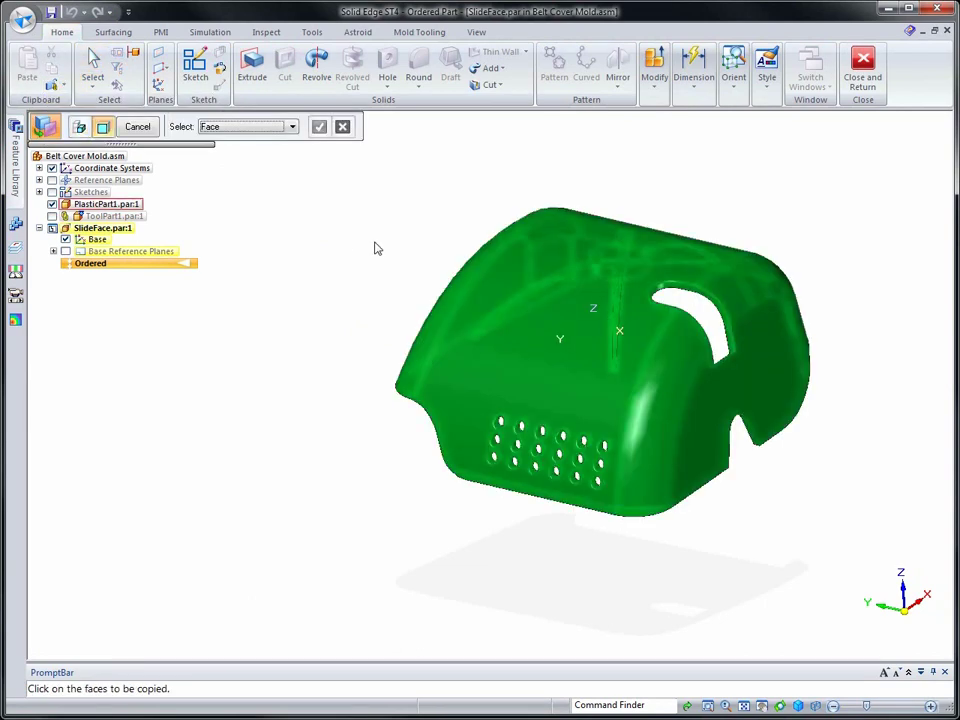
click(292, 126)
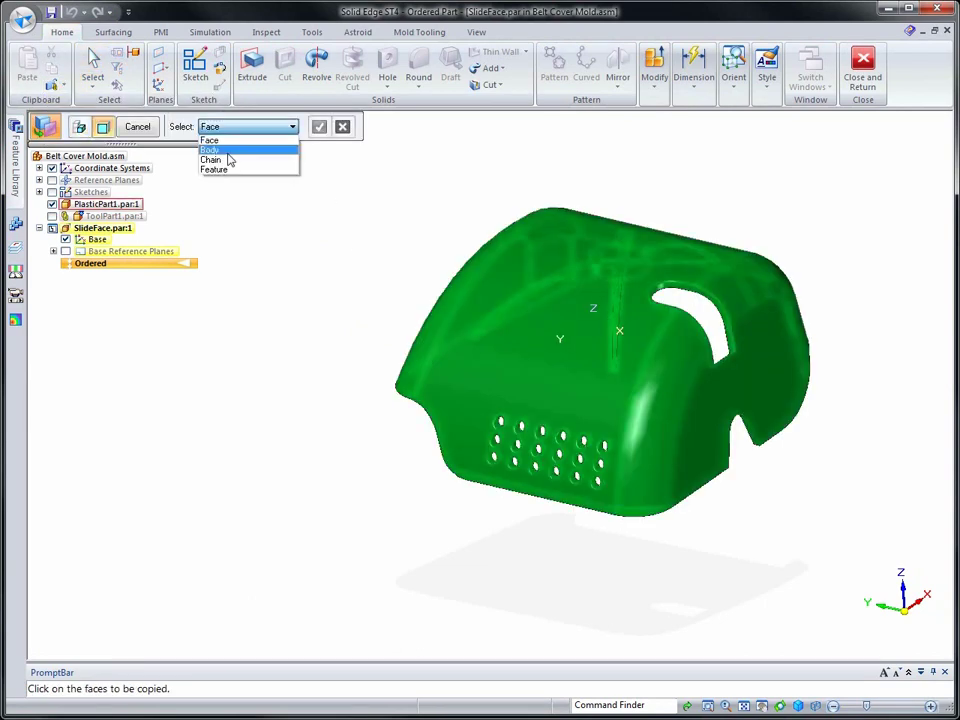
click(215, 148)
click(456, 321)
key(Return)
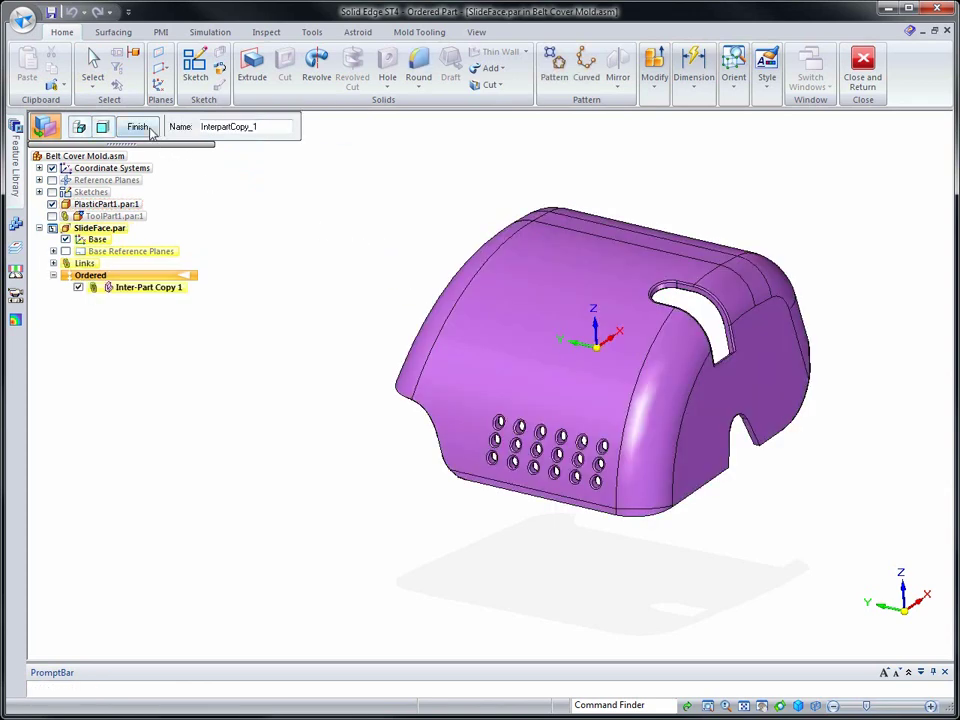
click(148, 128)
- Copy the cover's inner face around the vent holes as a surface with its internal boundaries removed
middle_drag(323, 277, 335, 466)
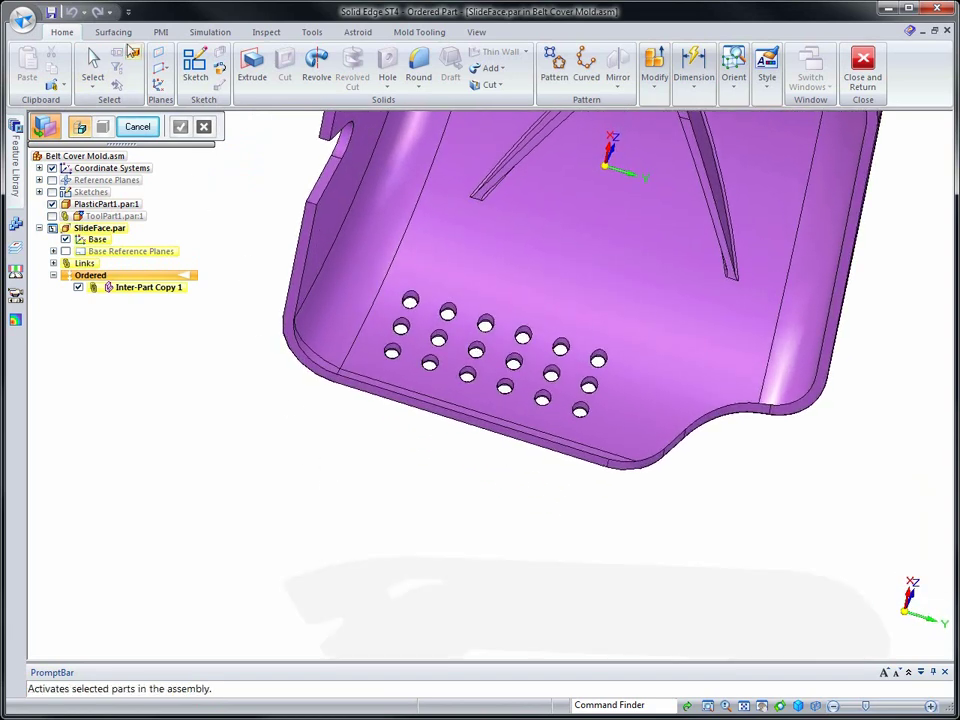
click(113, 32)
click(226, 84)
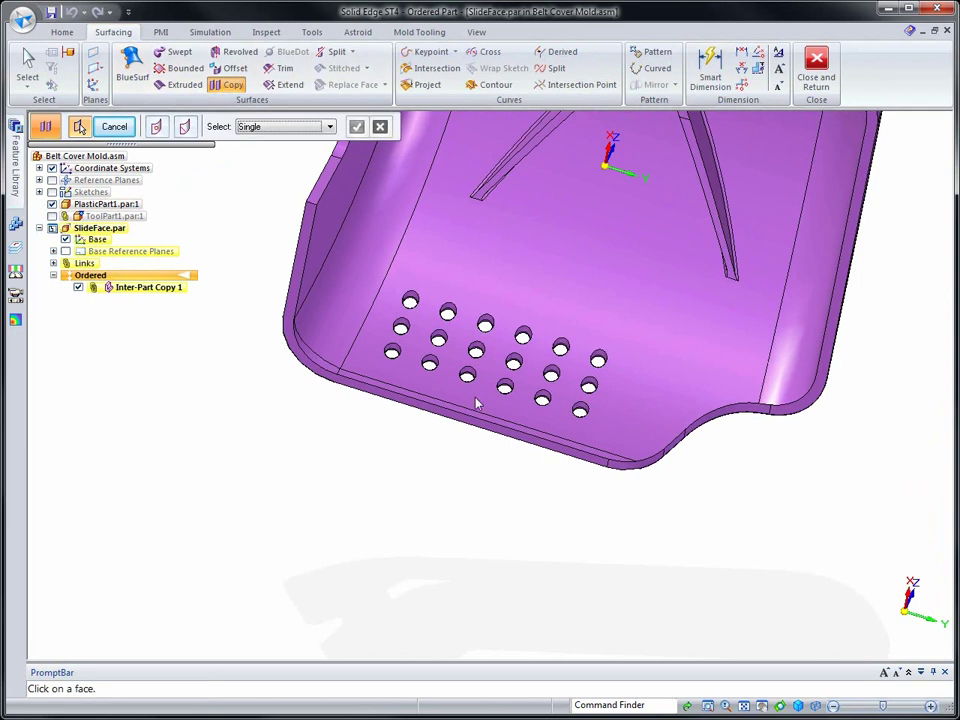
click(607, 430)
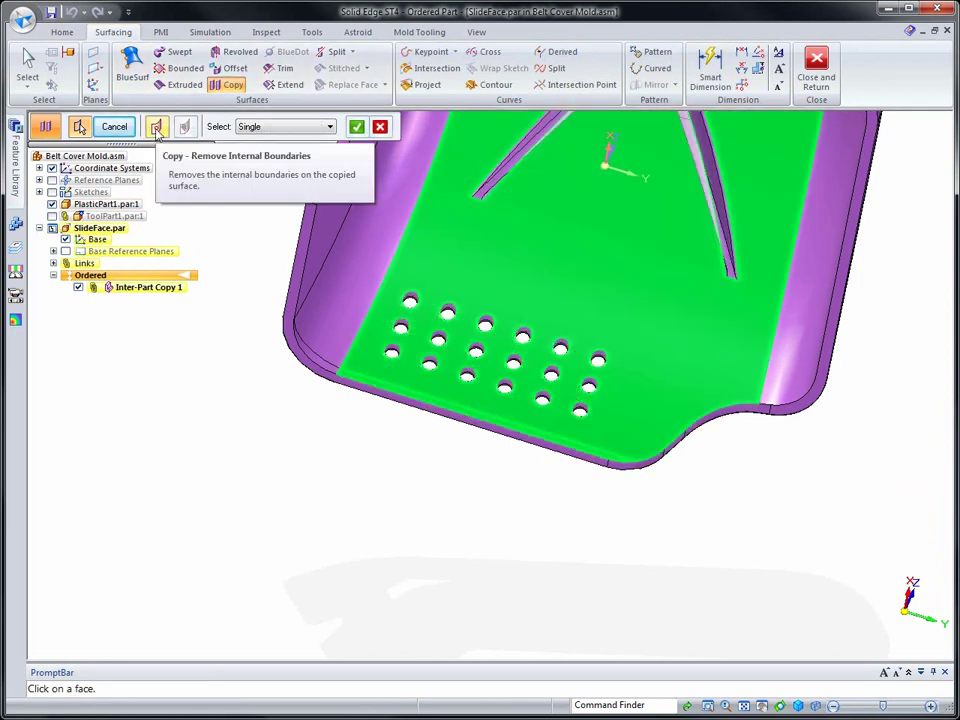
click(156, 127)
click(356, 126)
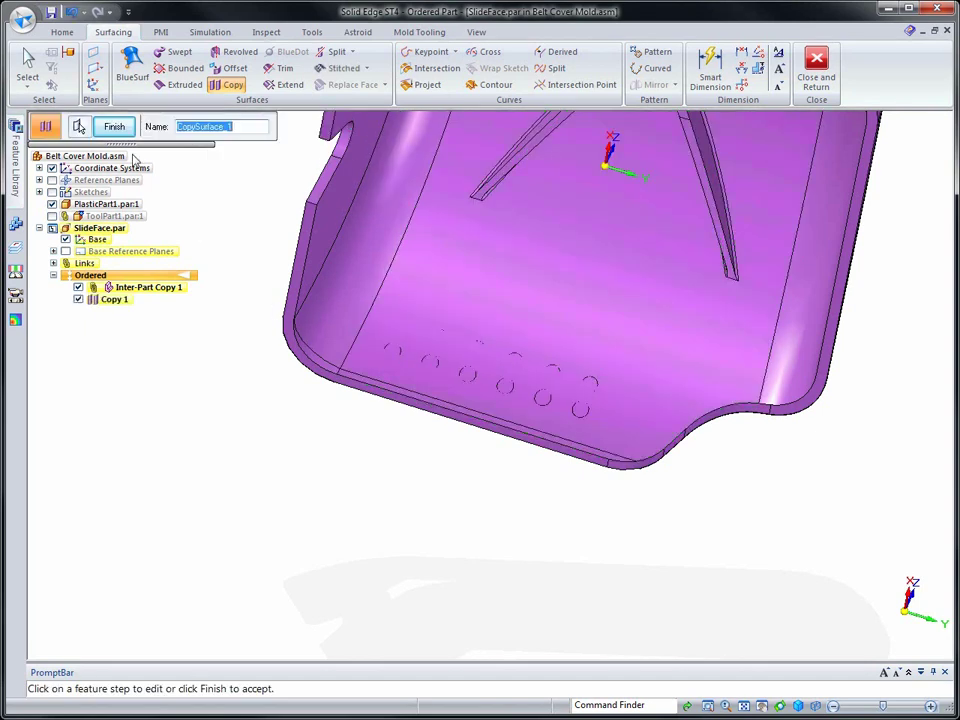
- Finish the surface copy and check it by temporarily hiding the inter-part body copy, leaving that copy displayed again
click(114, 126)
key(ctrl+i)
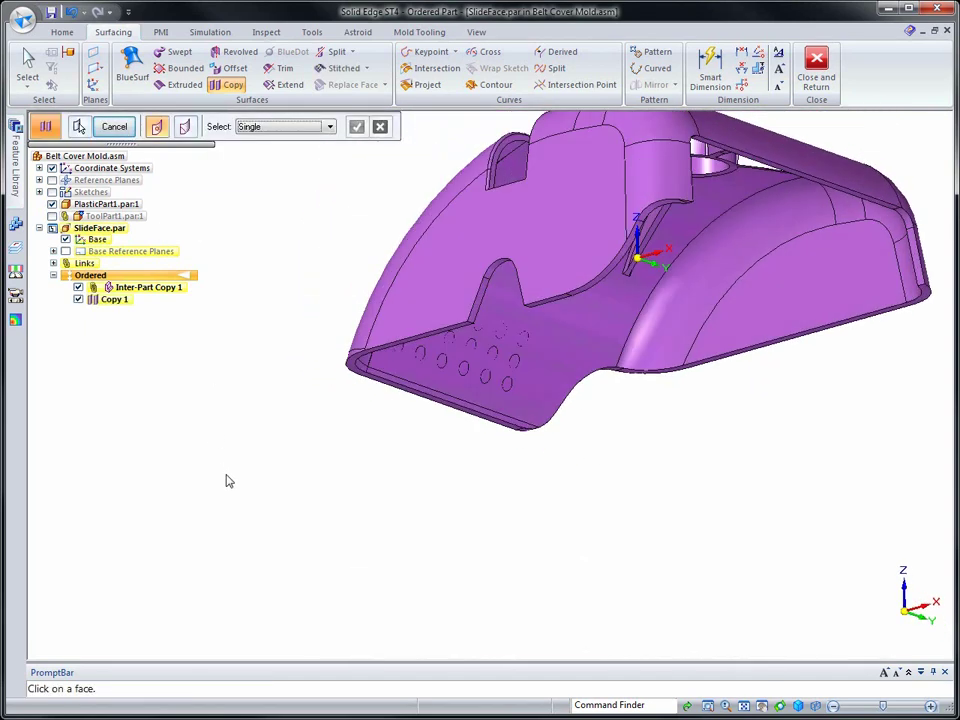
middle_drag(141, 456, 97, 332)
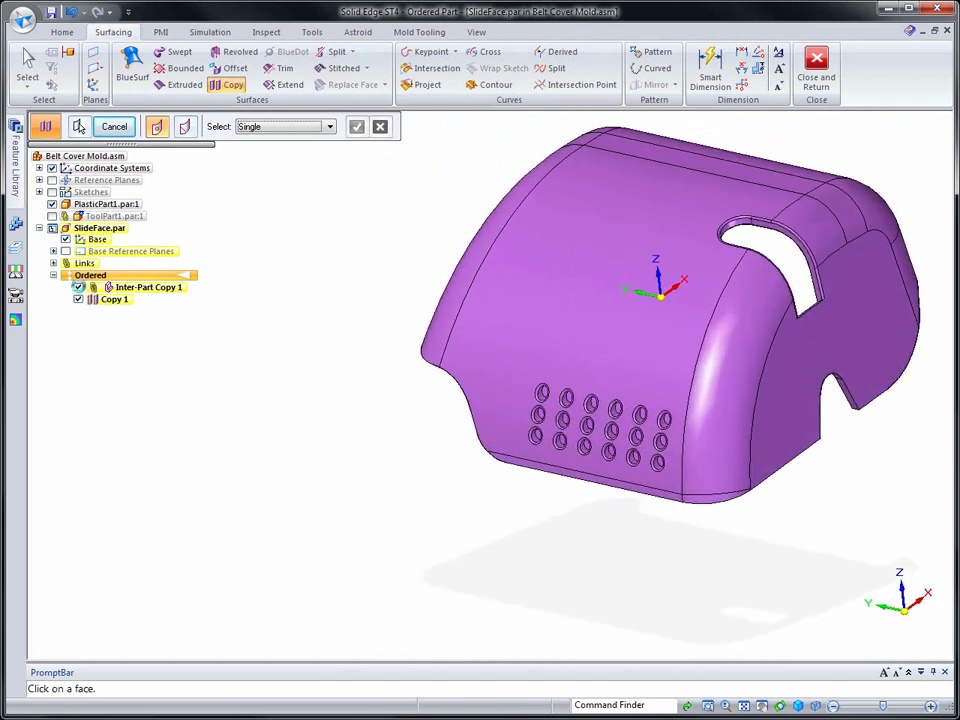
click(78, 287)
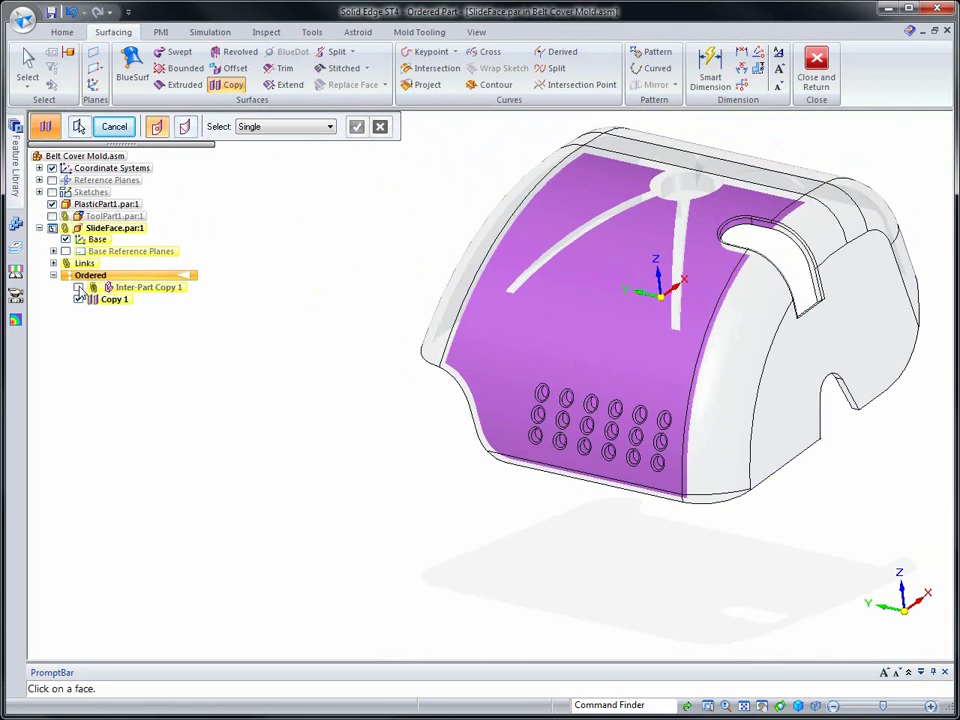
click(78, 287)
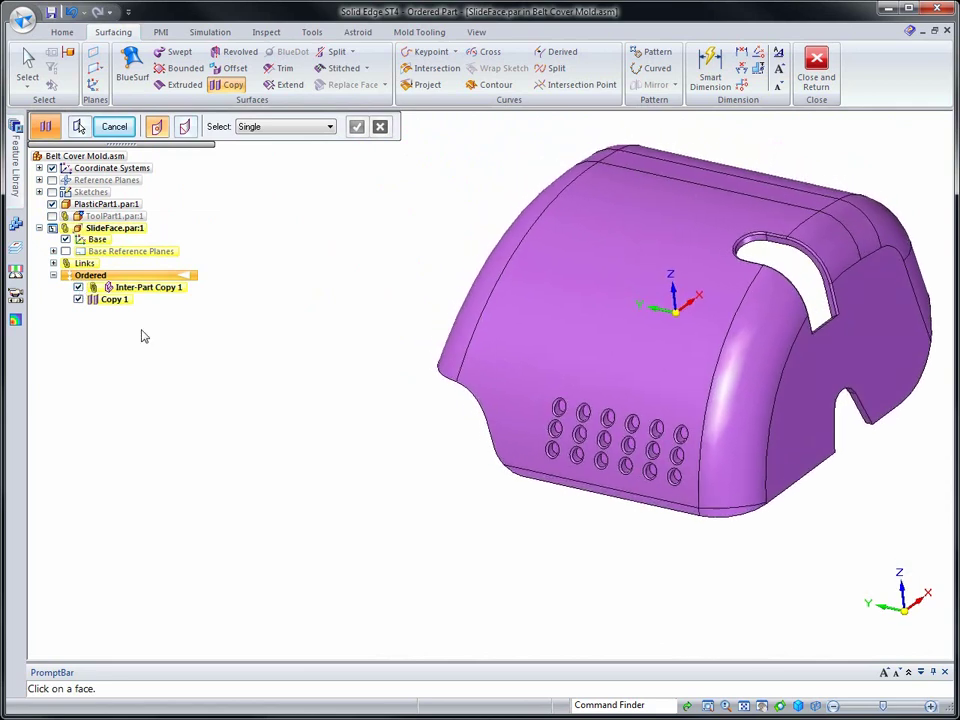
- Start an Extrude with its sketch plane parallel to the YZ reference plane, offset 100 mm outward on the vent-hole side
click(62, 32)
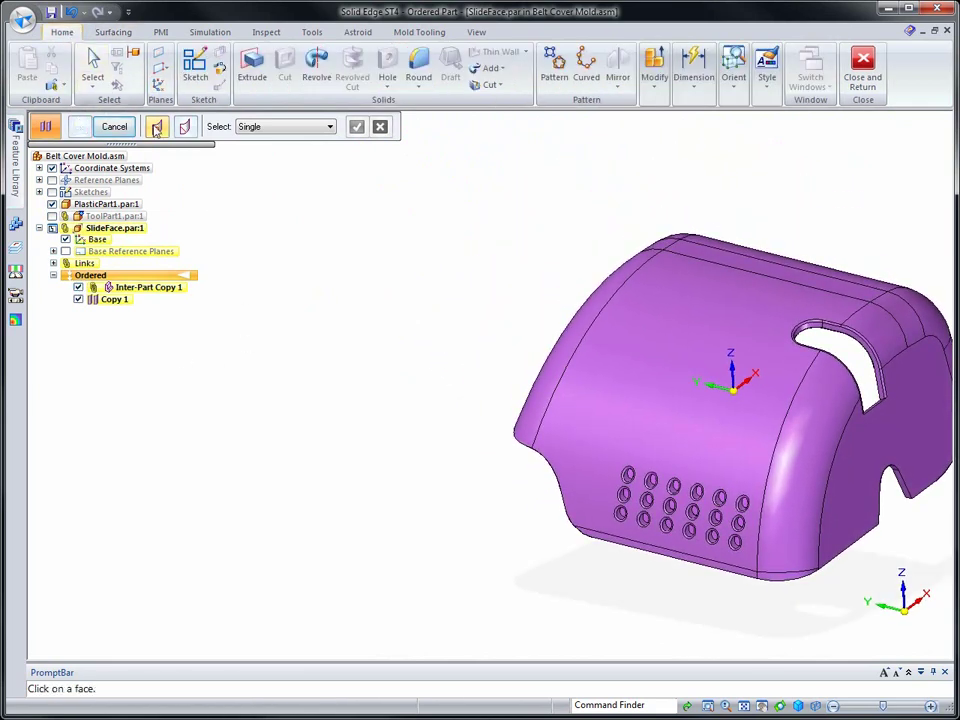
right_click(388, 365)
click(402, 384)
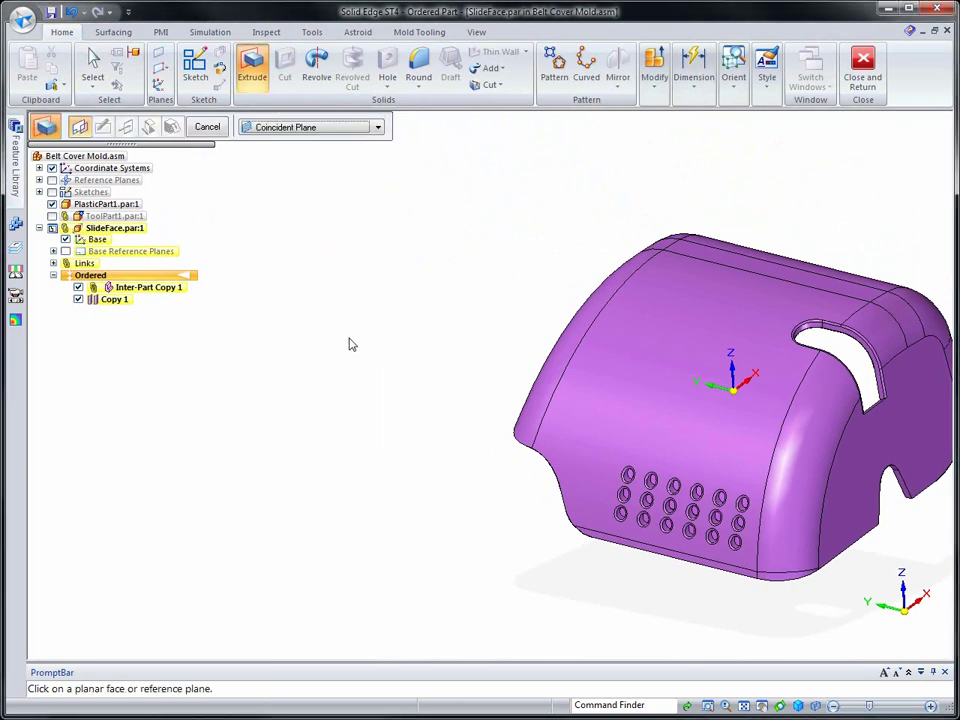
click(348, 128)
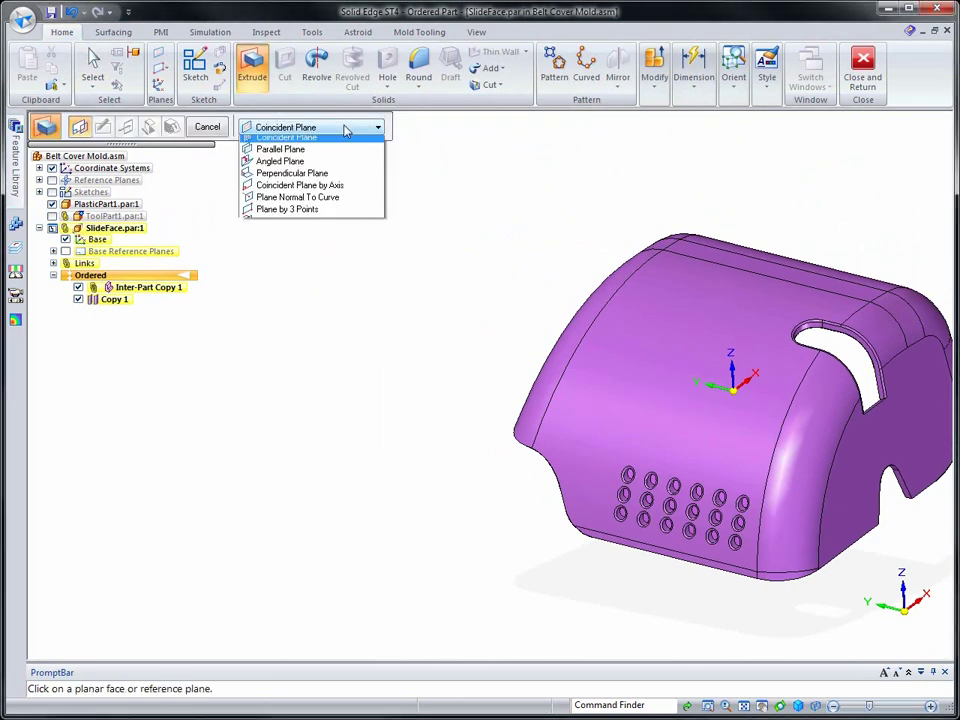
click(295, 156)
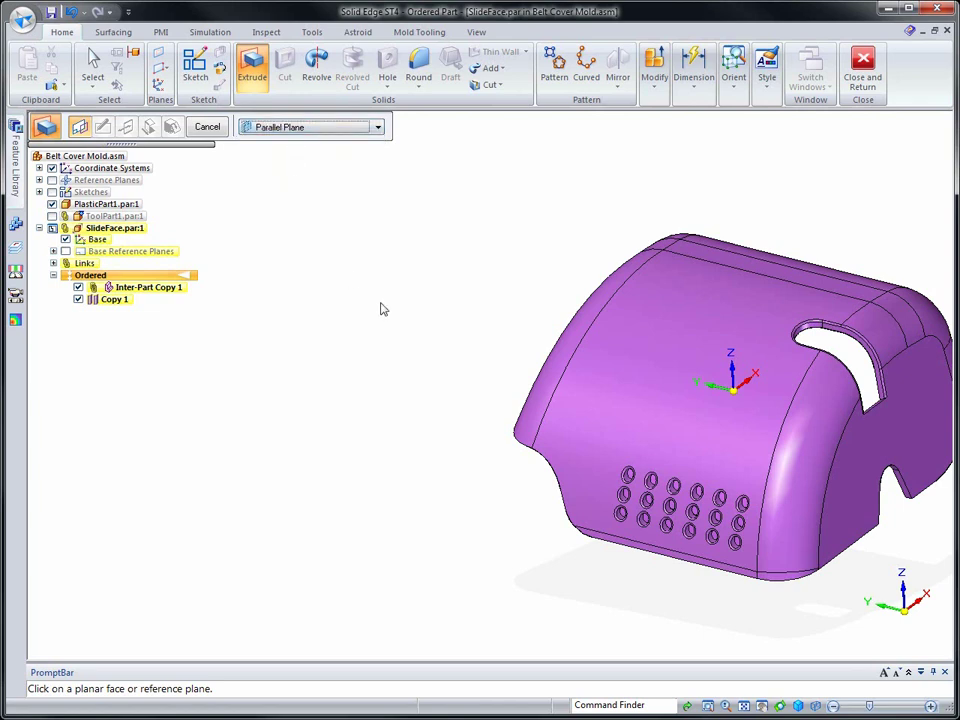
click(708, 370)
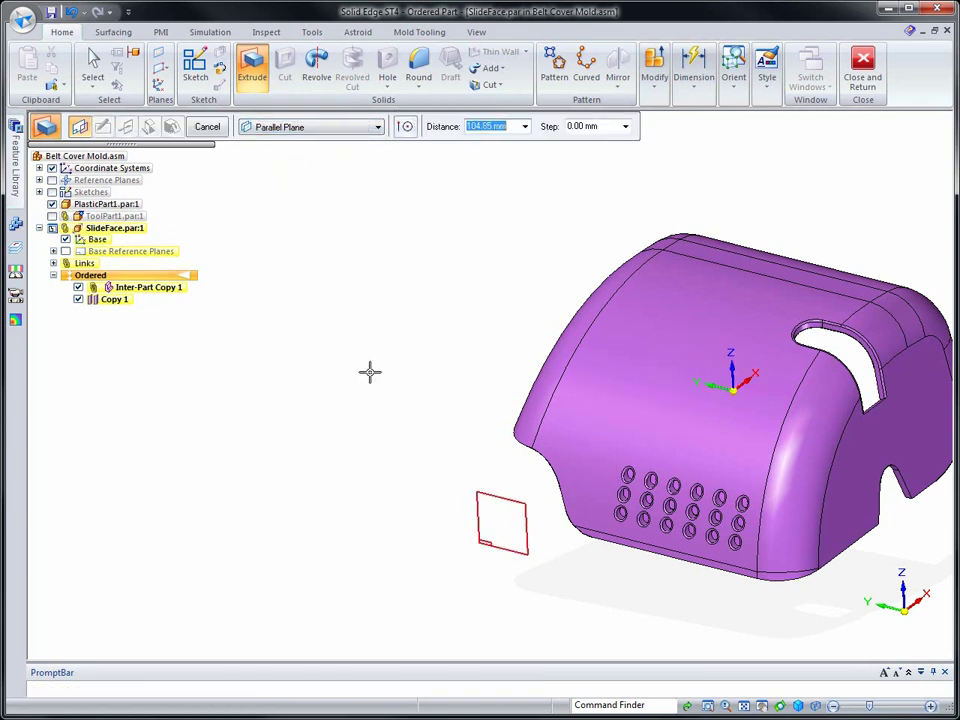
text(100)
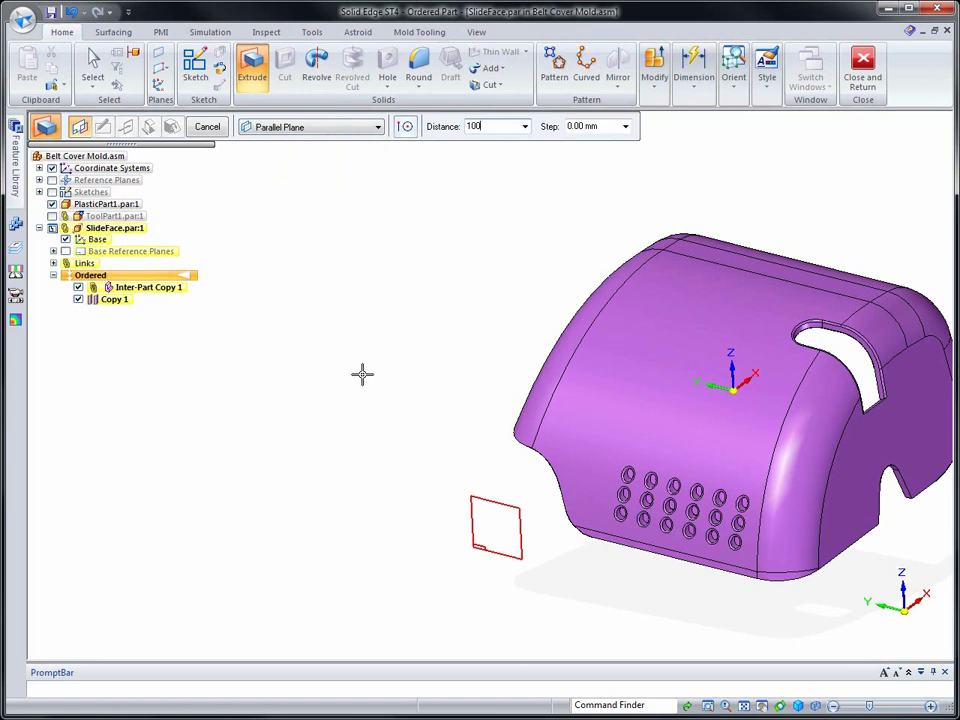
key(Return)
click(337, 388)
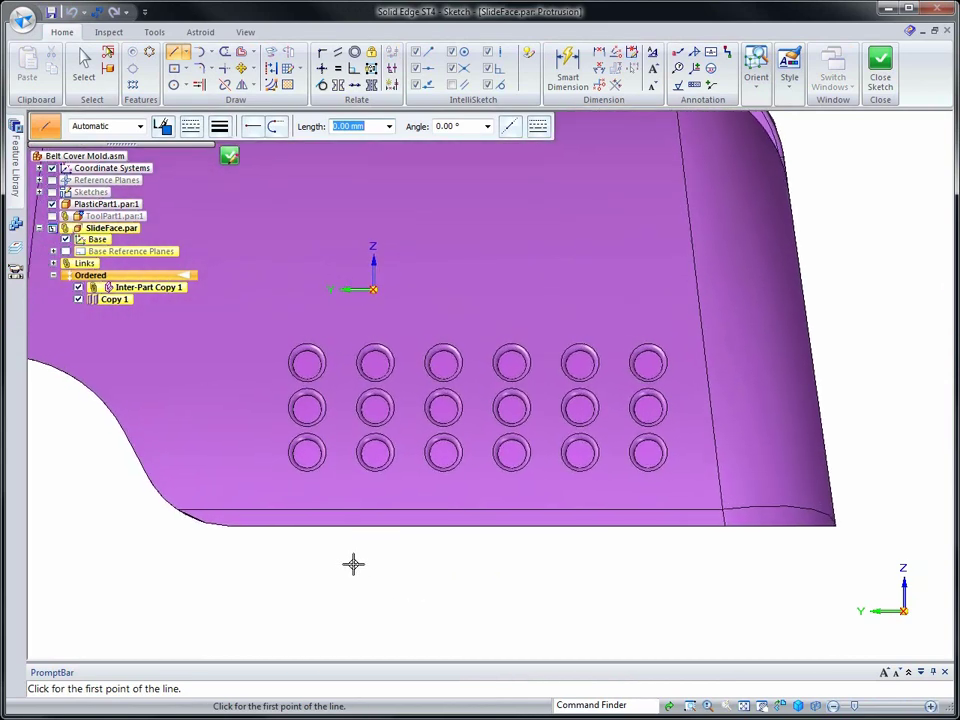
- Include the cover's straight lower edge in the sketch and draw three lines forming a trapezoid around the vent holes
click(270, 52)
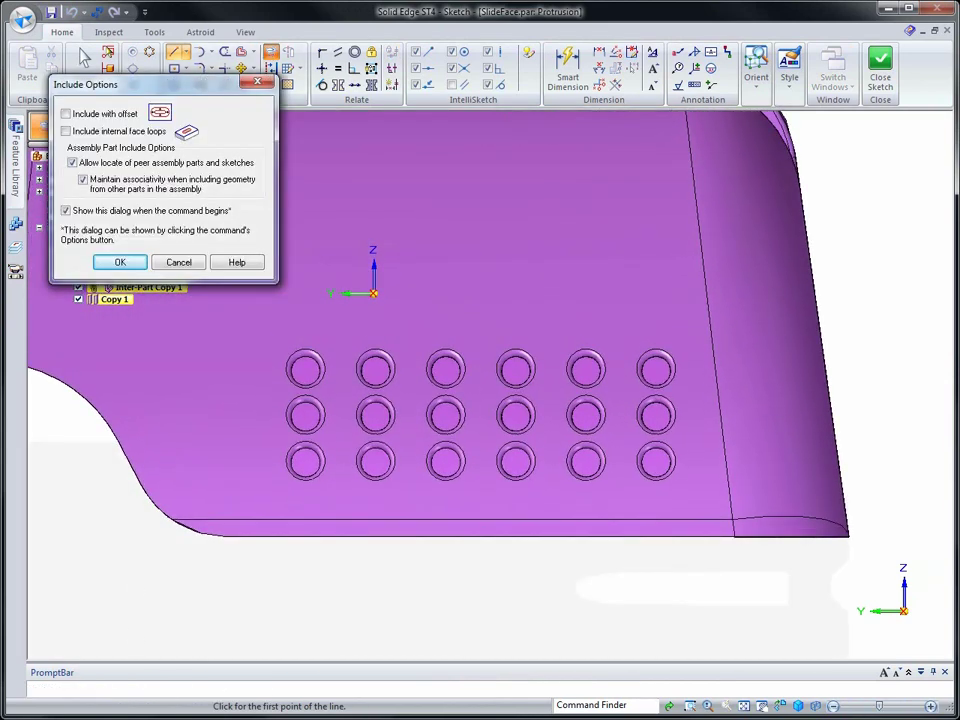
click(117, 263)
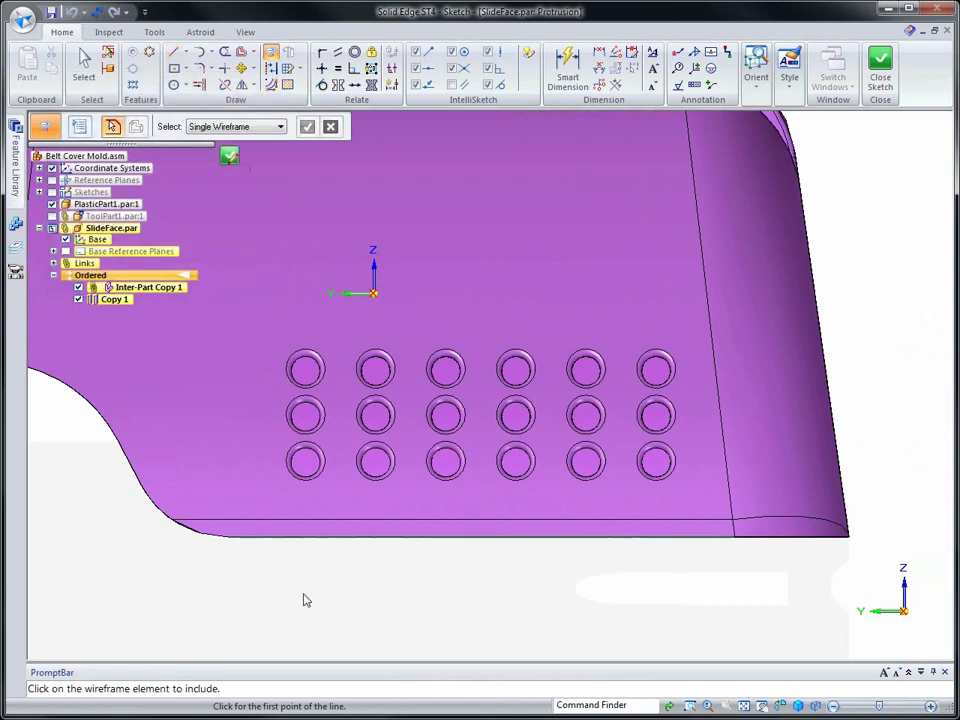
right_drag(310, 570, 368, 592)
click(249, 536)
click(276, 336)
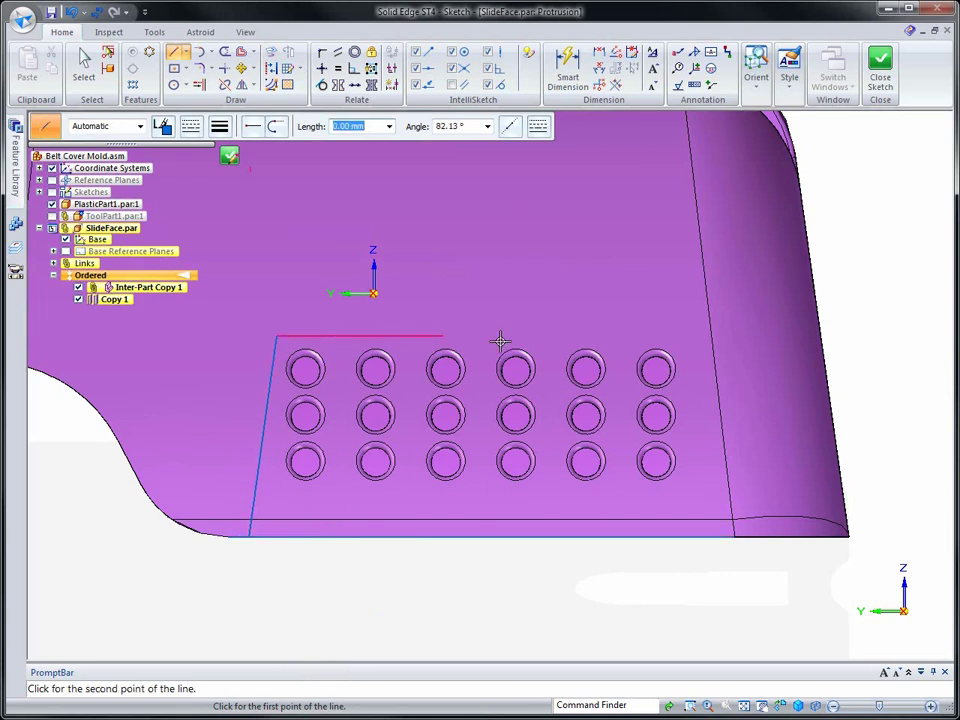
click(681, 336)
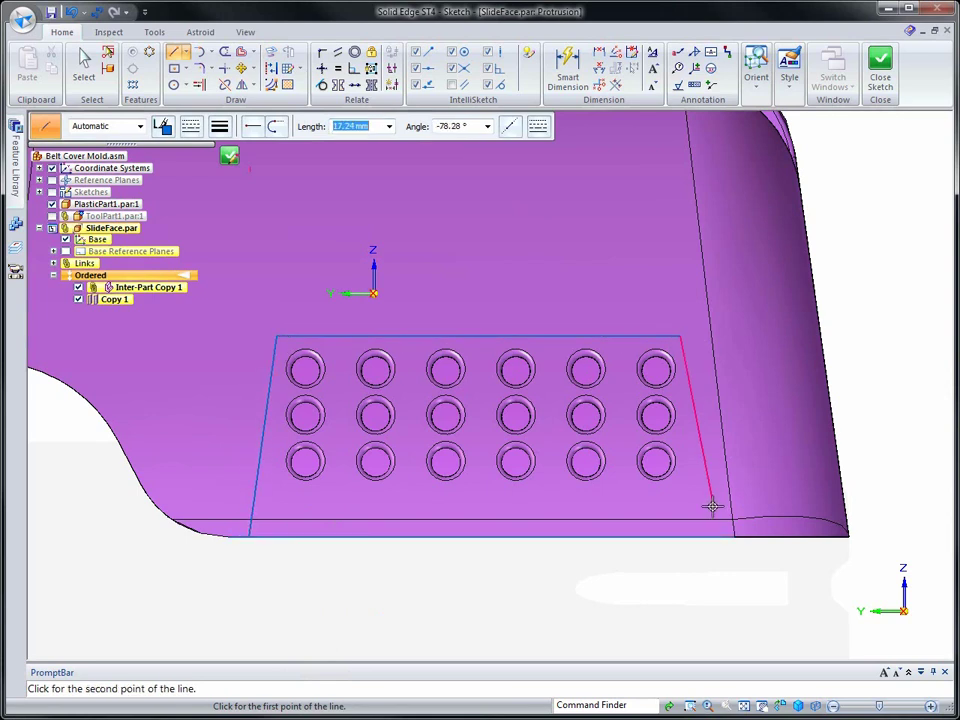
click(716, 536)
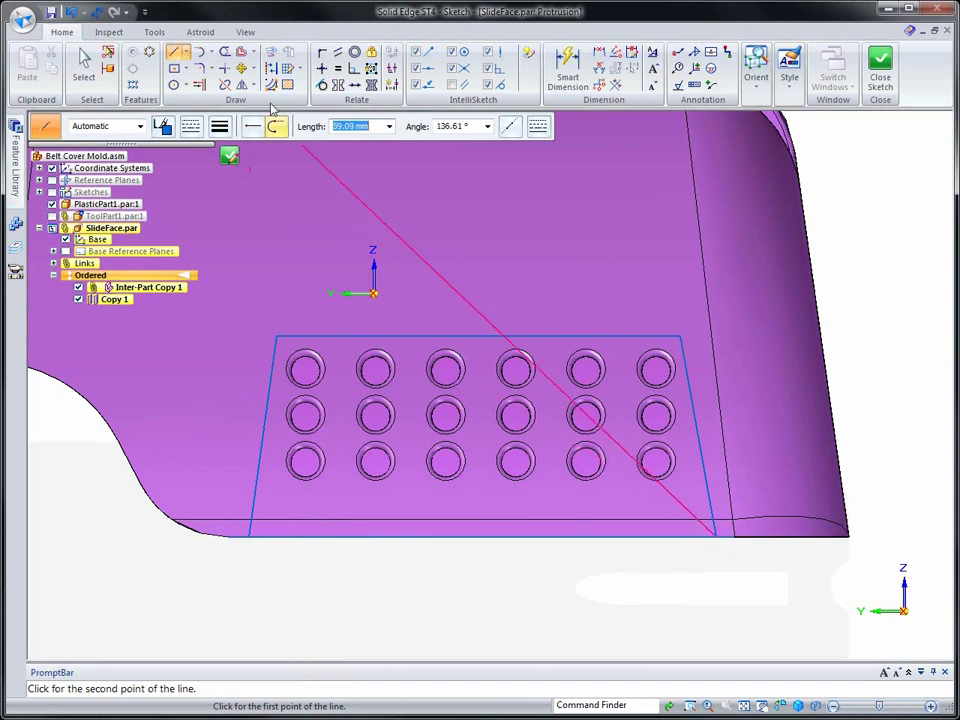
- Trim both lower corners so the included edge and the two sloped lines form a closed profile
click(225, 68)
drag(259, 503, 418, 600)
mouse_move(621, 589)
mouse_down()
mouse_move(700, 508)
mouse_move(725, 466)
mouse_up()
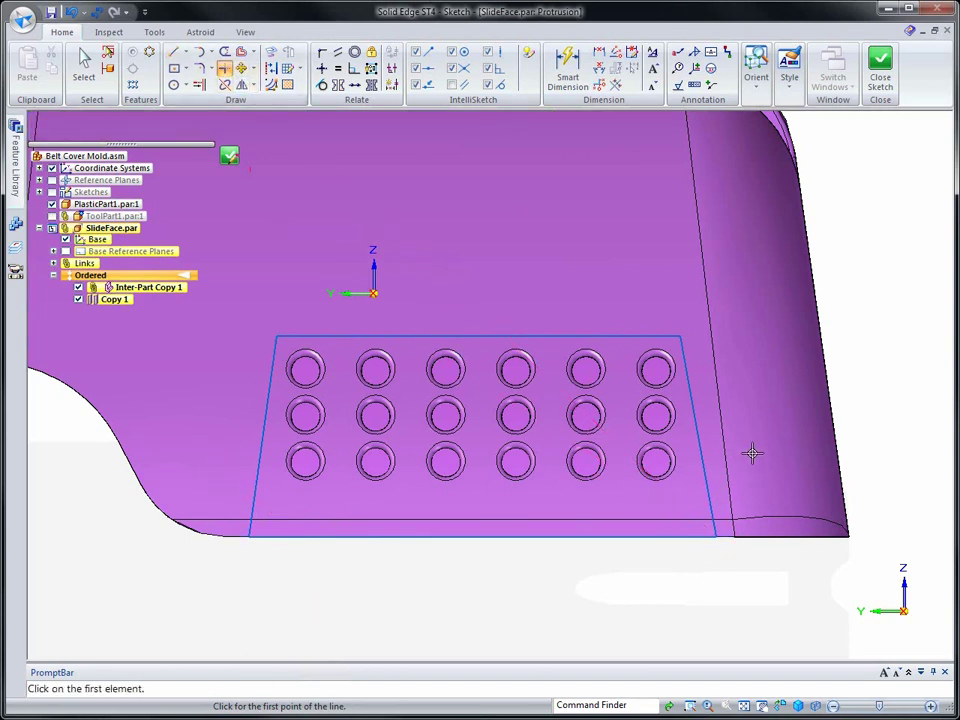
- Dimension the profile's upper line 4 mm above the centre of the top-left vent hole
right_click(754, 455)
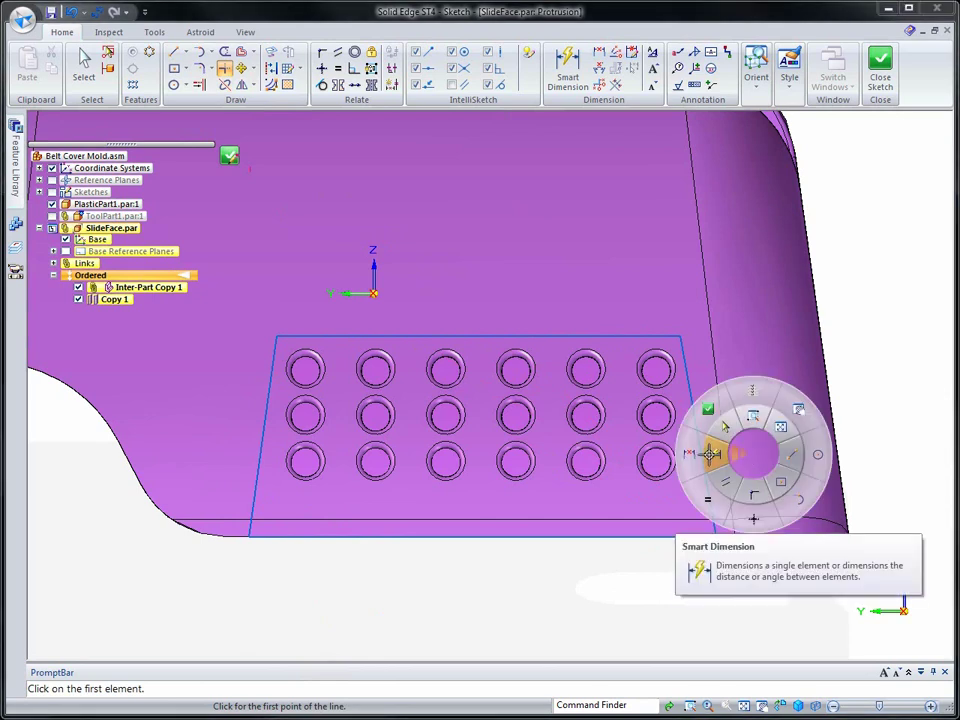
click(719, 453)
click(312, 366)
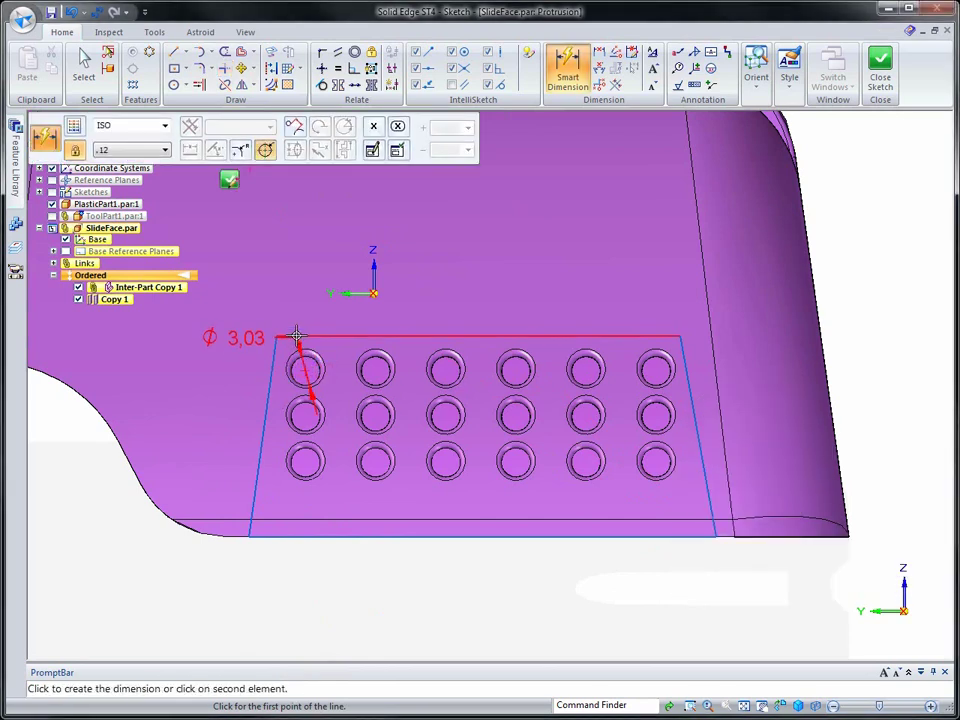
click(297, 335)
click(224, 355)
key(Escape)
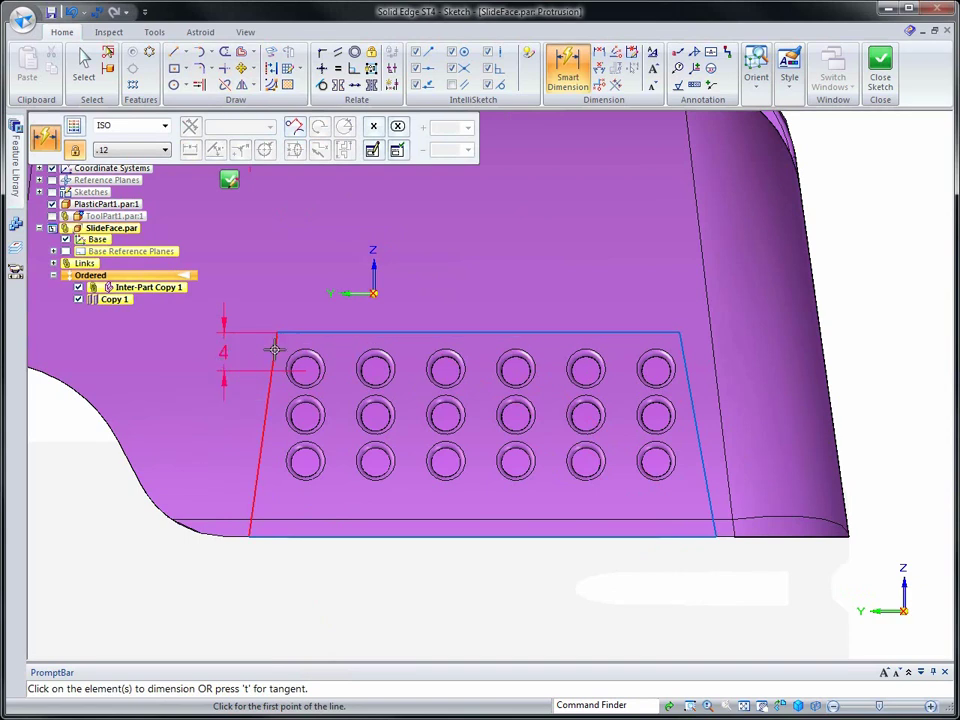
- Dimension the upper ends of both sloped lines 4 mm outward from the centres of the outermost top-row holes
click(274, 349)
click(300, 366)
click(300, 291)
text(4)
key(Return)
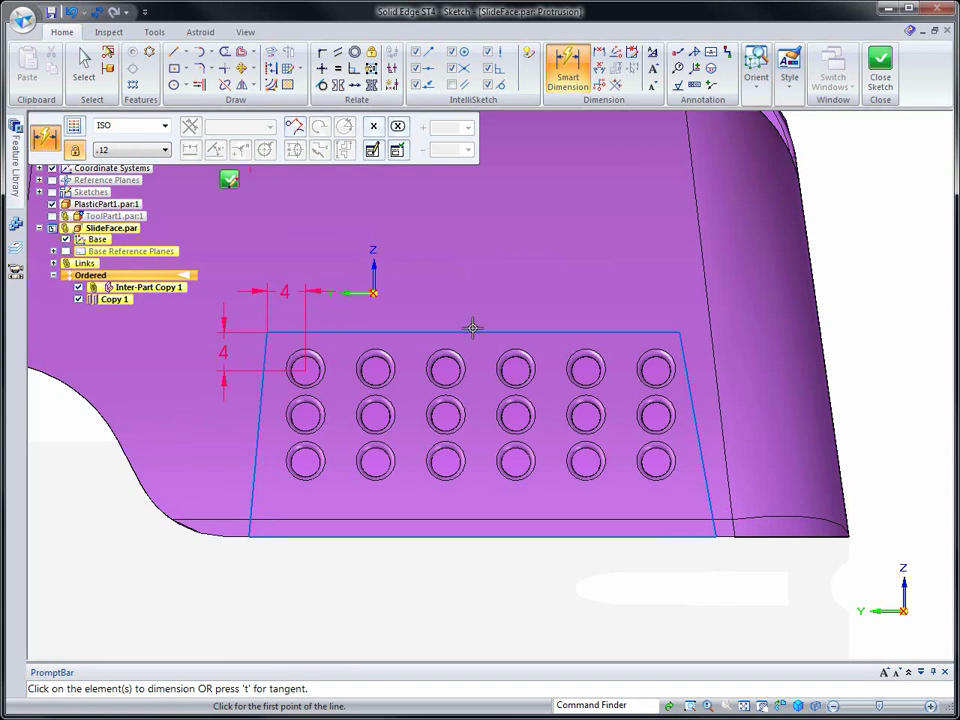
click(649, 367)
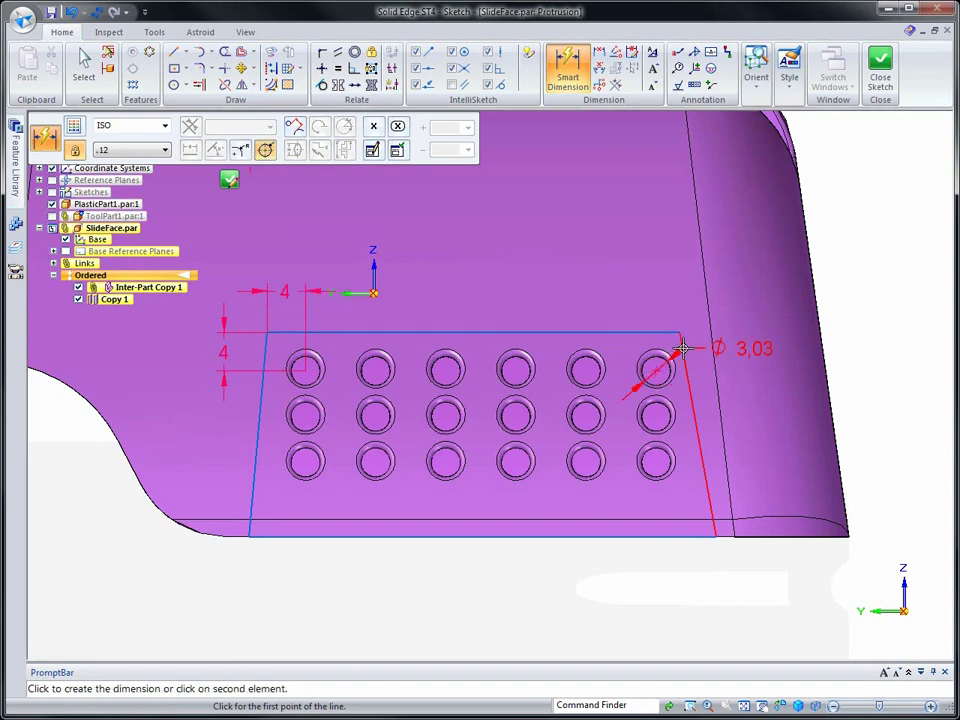
click(680, 336)
click(624, 284)
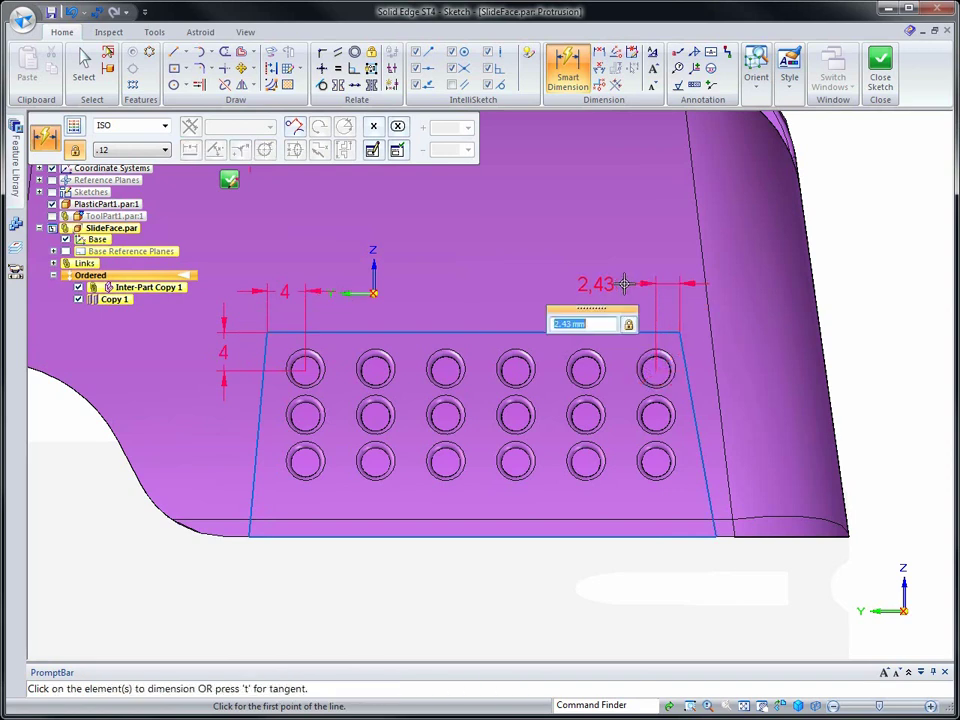
key(Return)
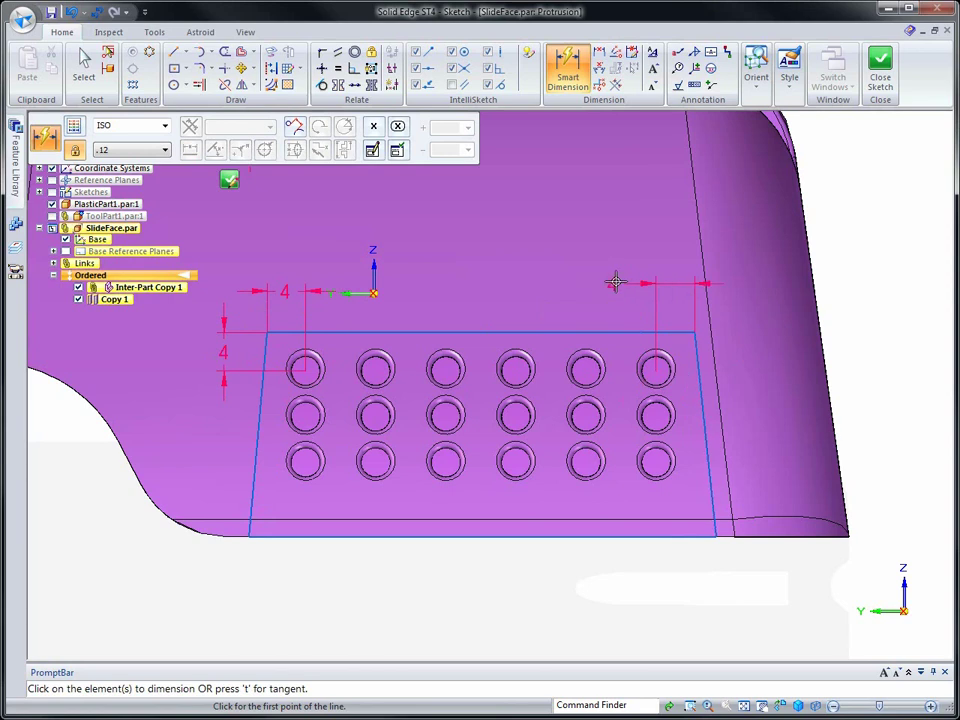
- Set the angle between the profile's upper line and each sloped side line to 95°
click(599, 67)
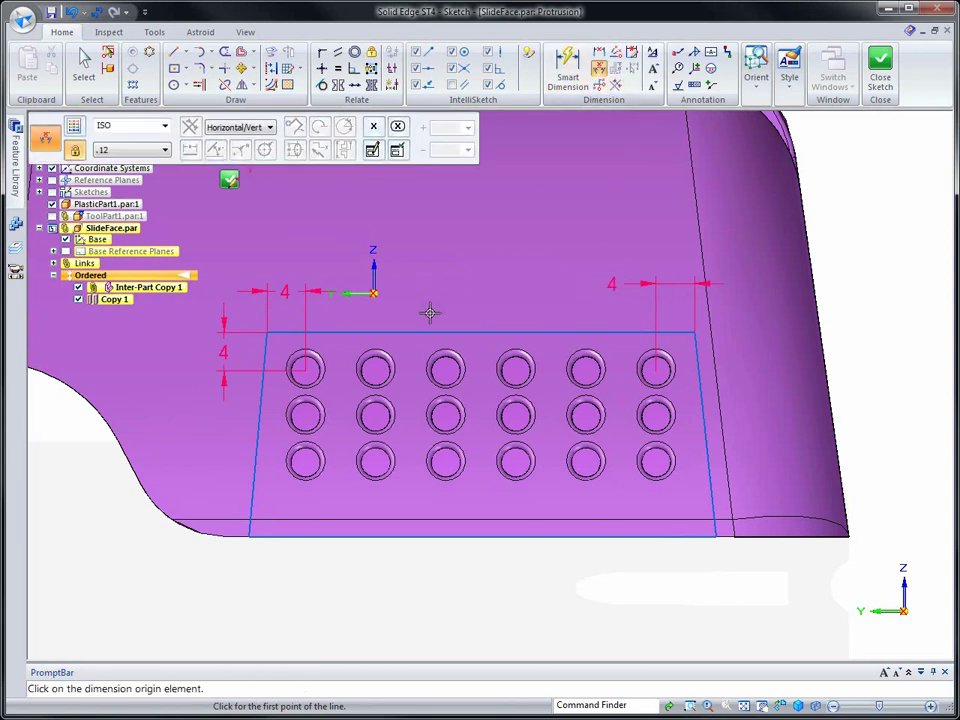
click(426, 331)
click(257, 474)
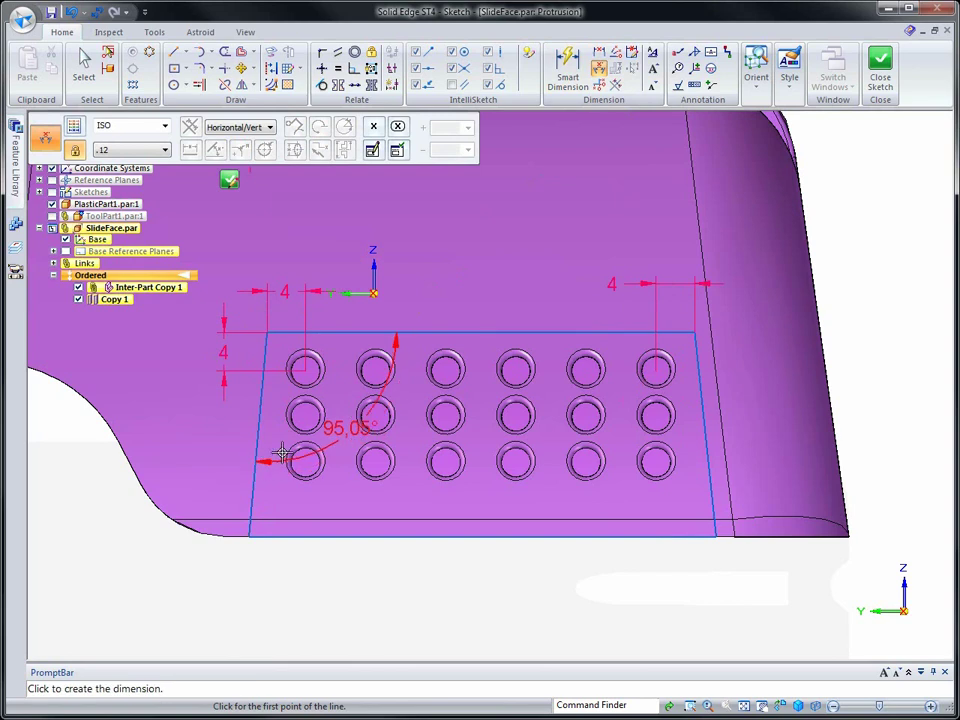
click(323, 438)
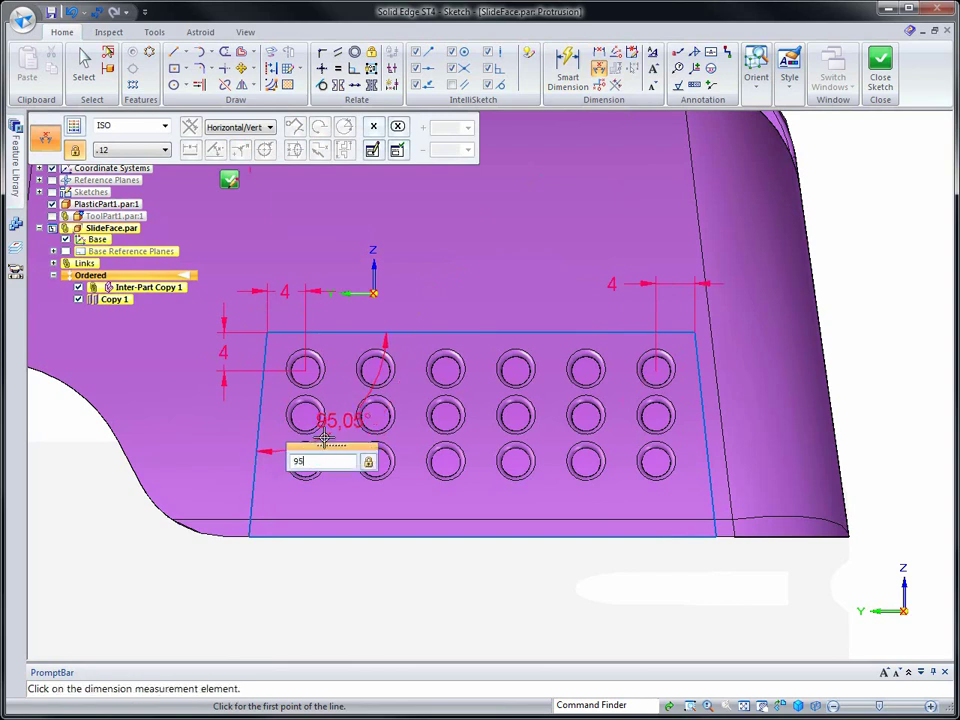
text(95)
key(Return)
click(631, 331)
click(704, 433)
click(615, 402)
key(Return)
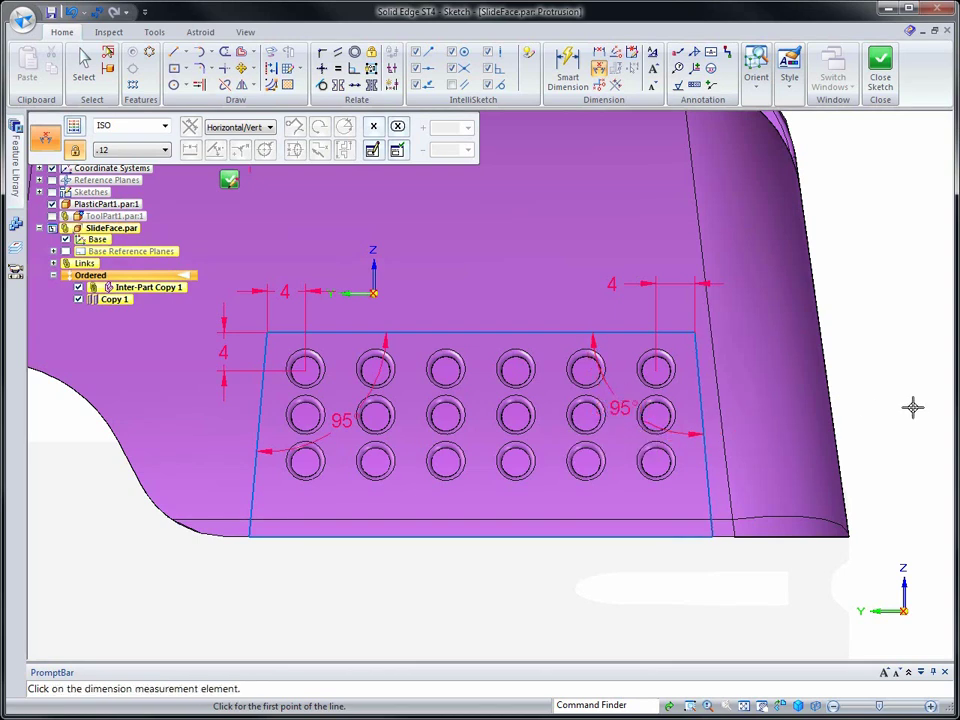
- Extrude the finished profile with a From/To extent from its sketch plane to the copied inner surface, and hide that surface
click(230, 179)
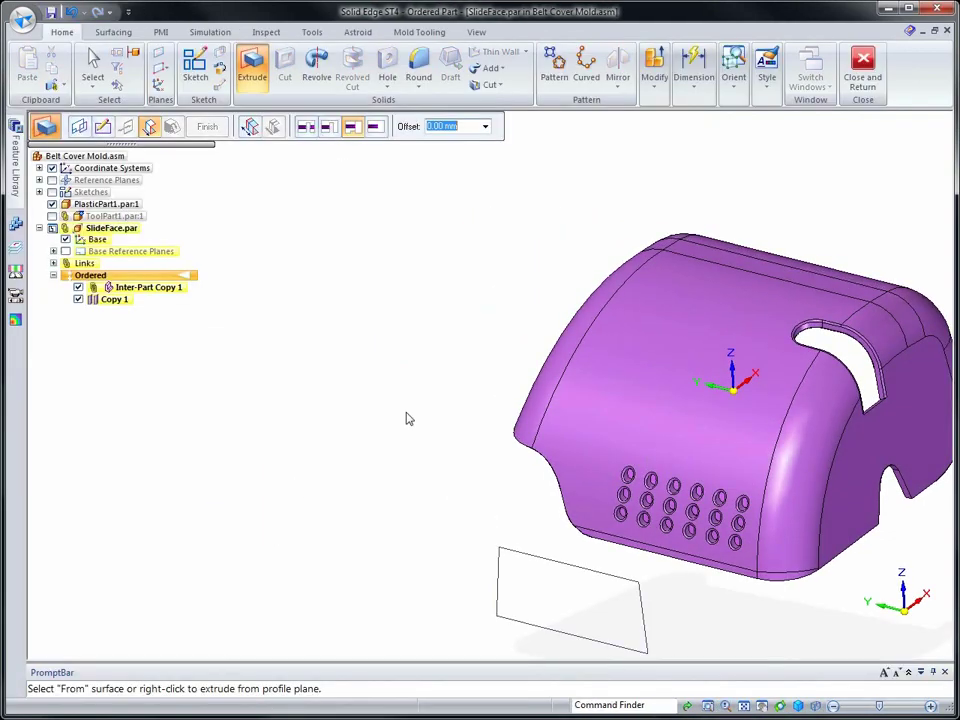
click(375, 128)
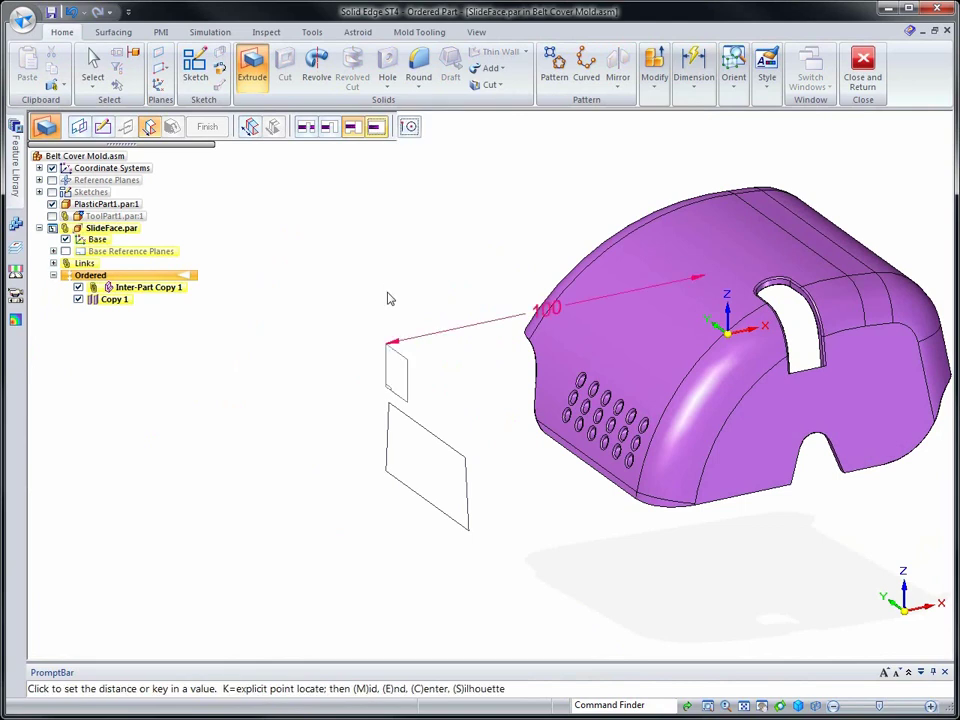
middle_drag(446, 260, 388, 269)
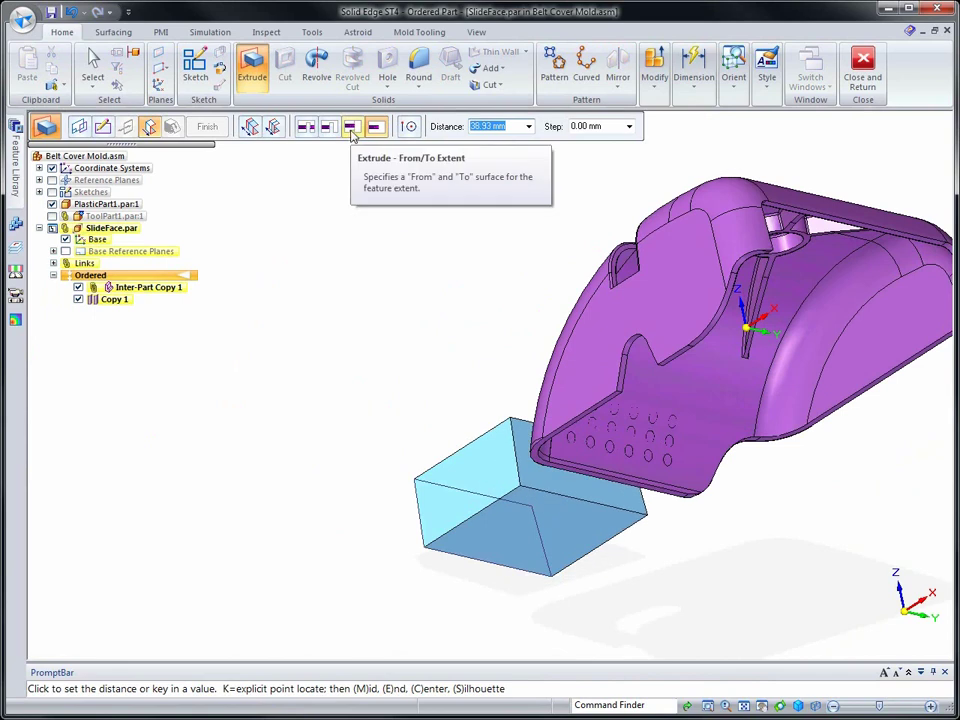
click(352, 126)
right_click(426, 312)
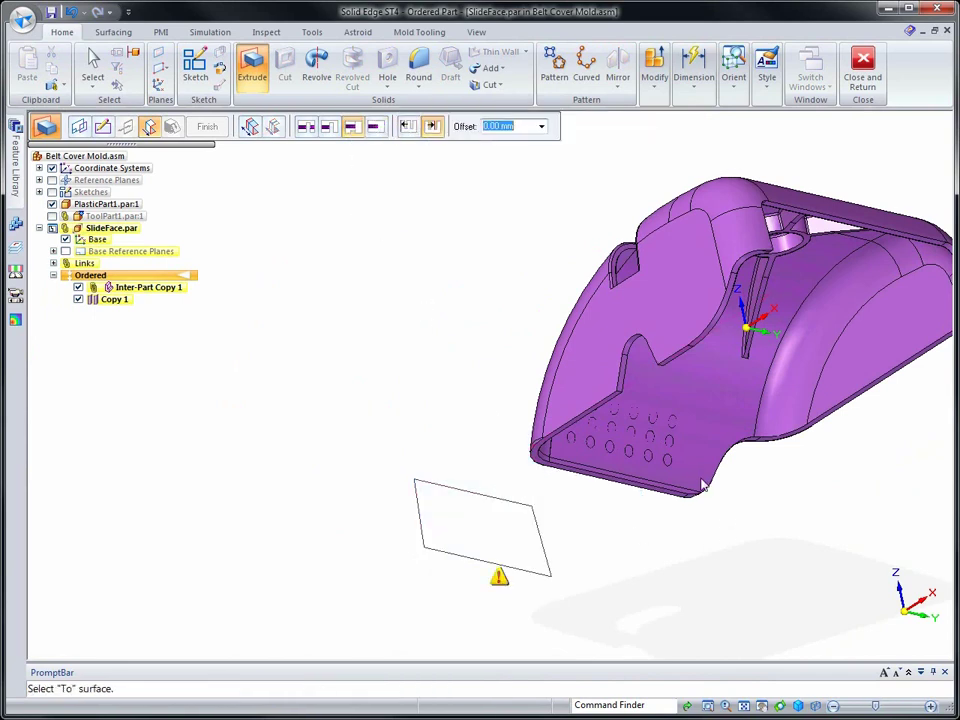
click(699, 484)
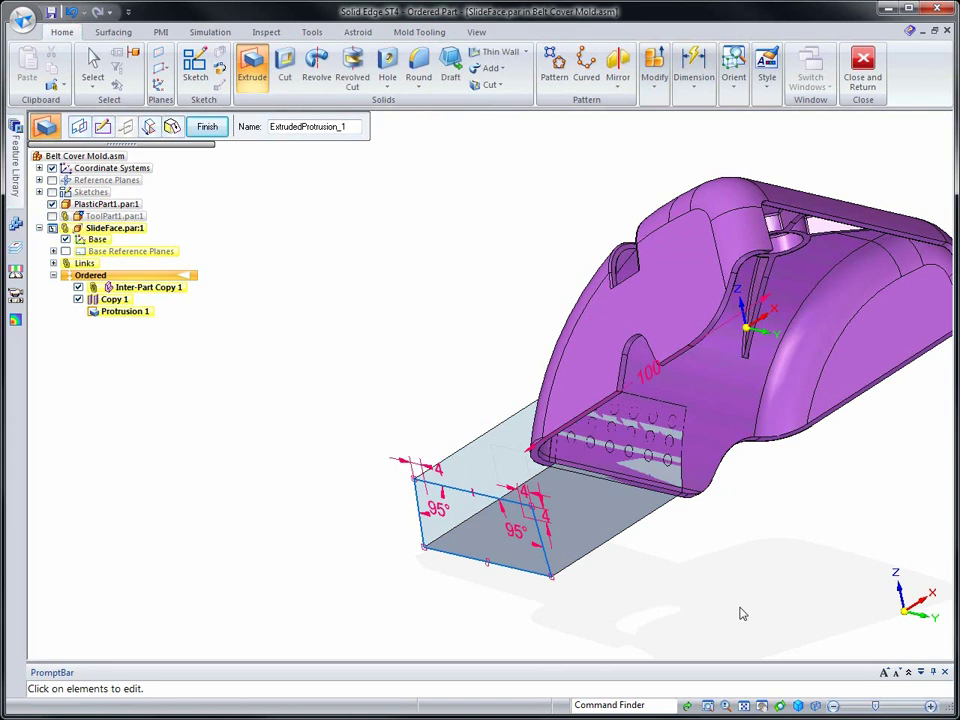
click(206, 127)
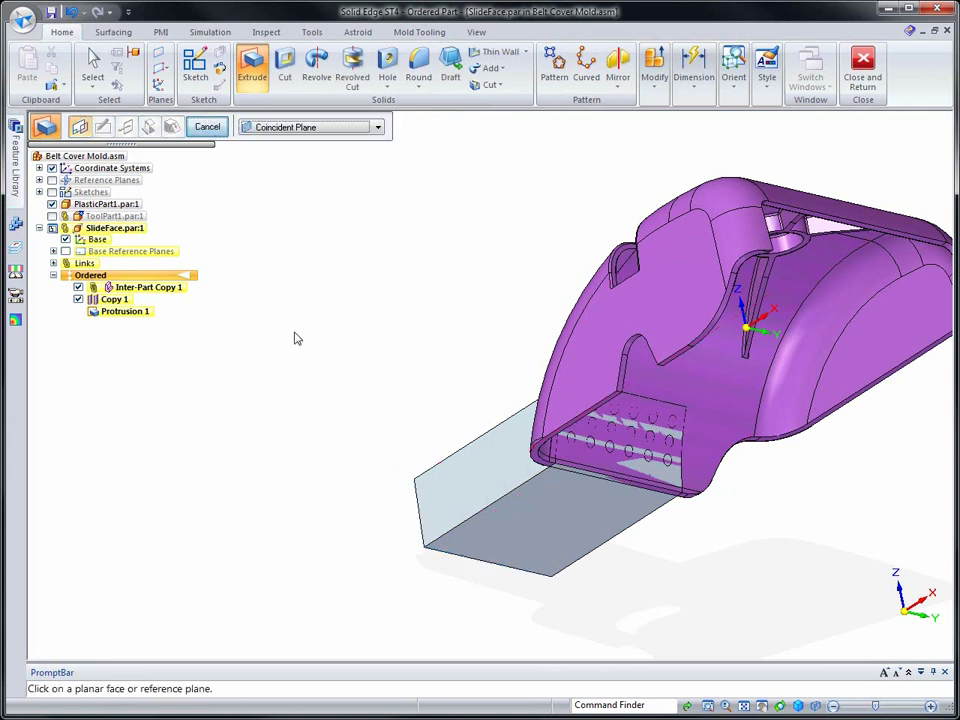
click(78, 300)
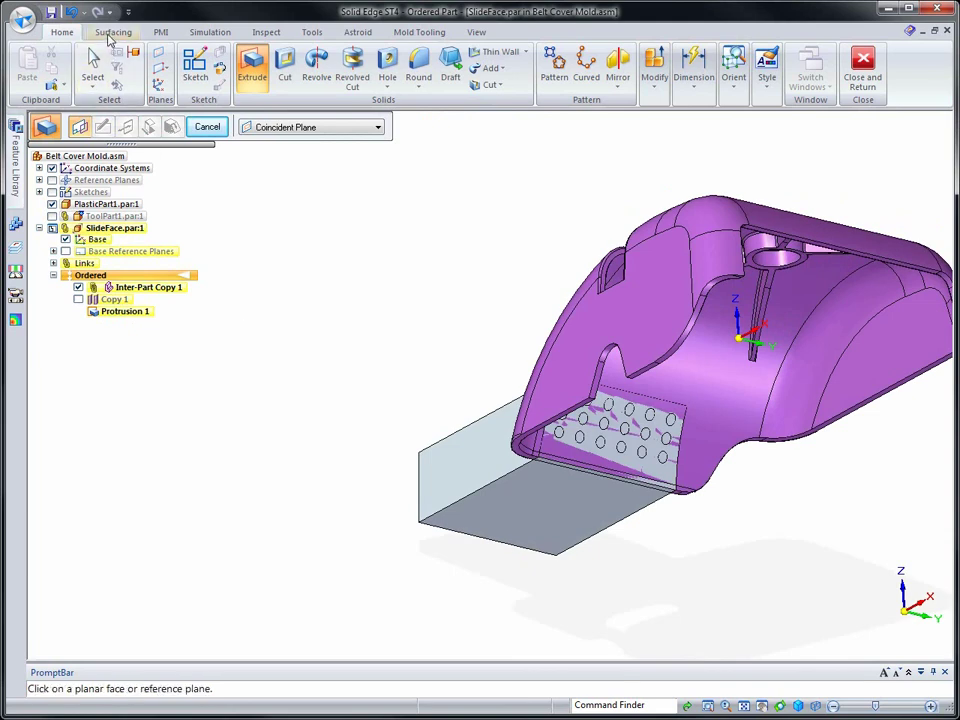
- Subtract the copied plastic part body from the slide block with a Boolean feature
click(112, 33)
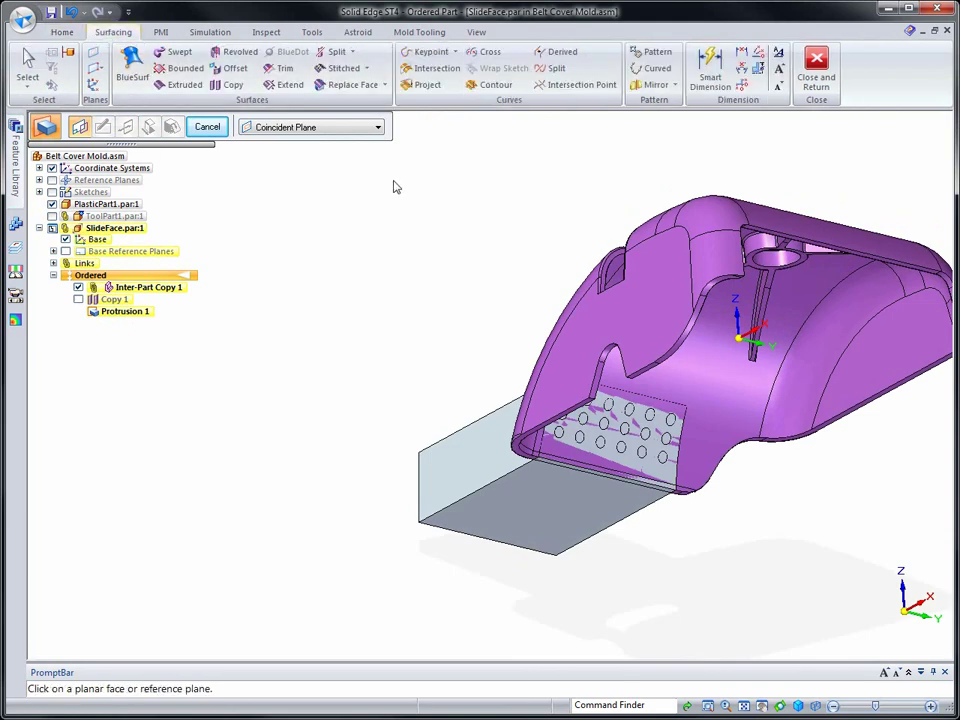
click(384, 85)
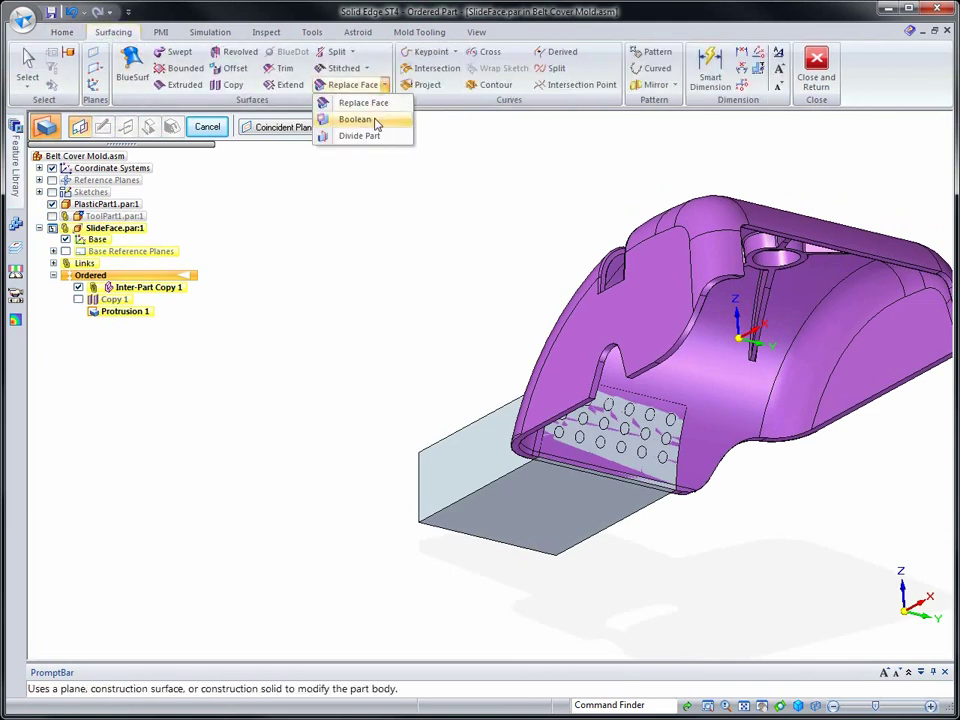
click(377, 123)
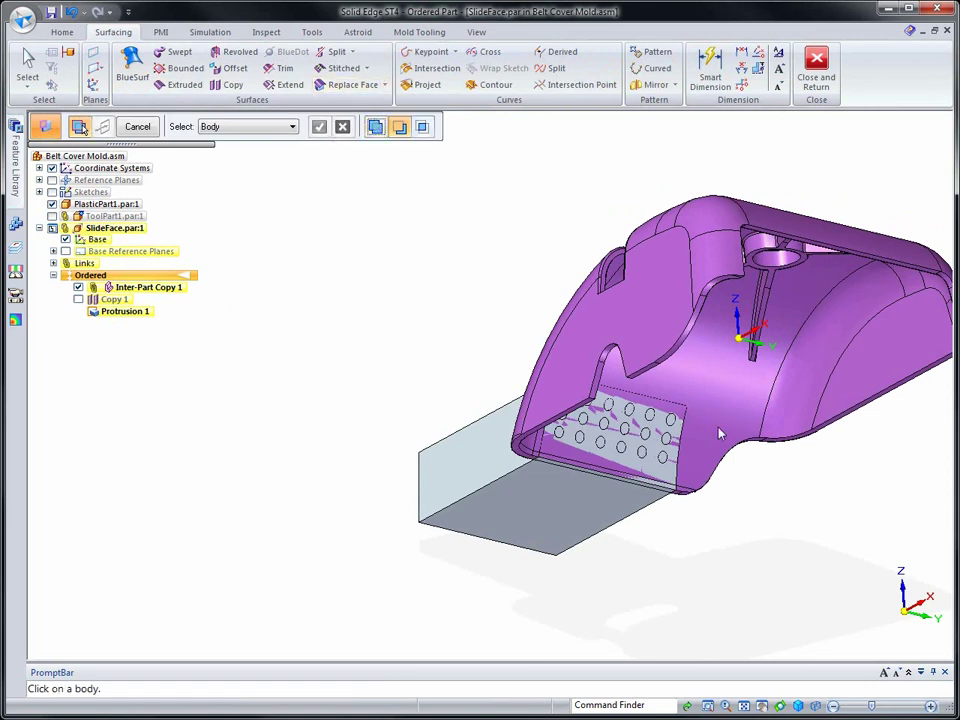
click(720, 430)
right_click(408, 268)
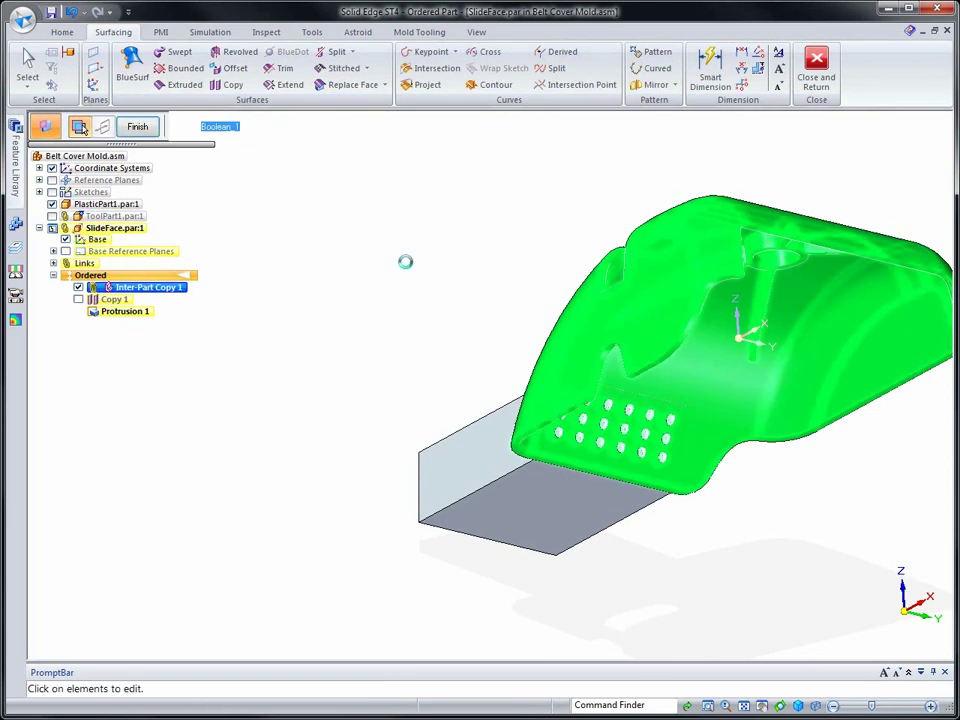
right_click(408, 268)
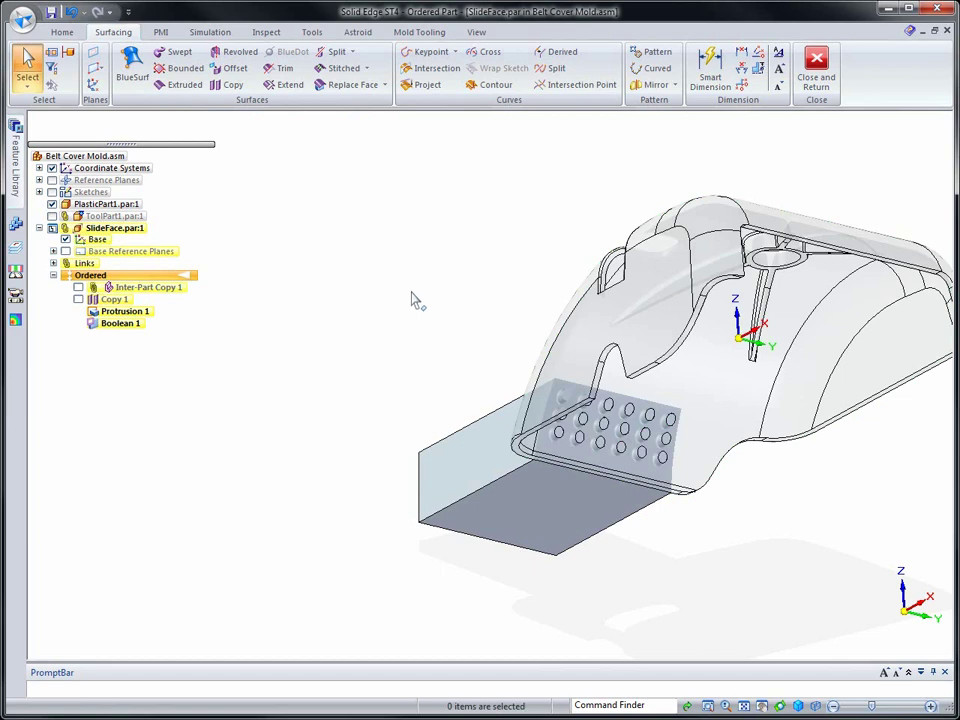
- Hide the previous level so that only the slide block is shown, and set the isometric view
right_click(412, 298)
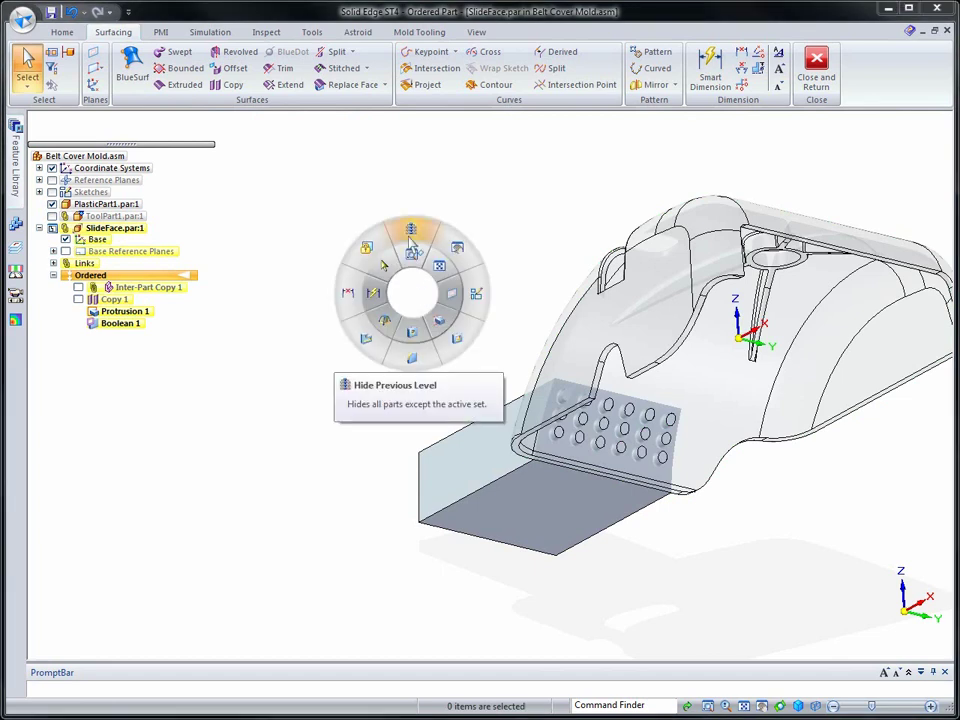
click(405, 250)
key(Home)
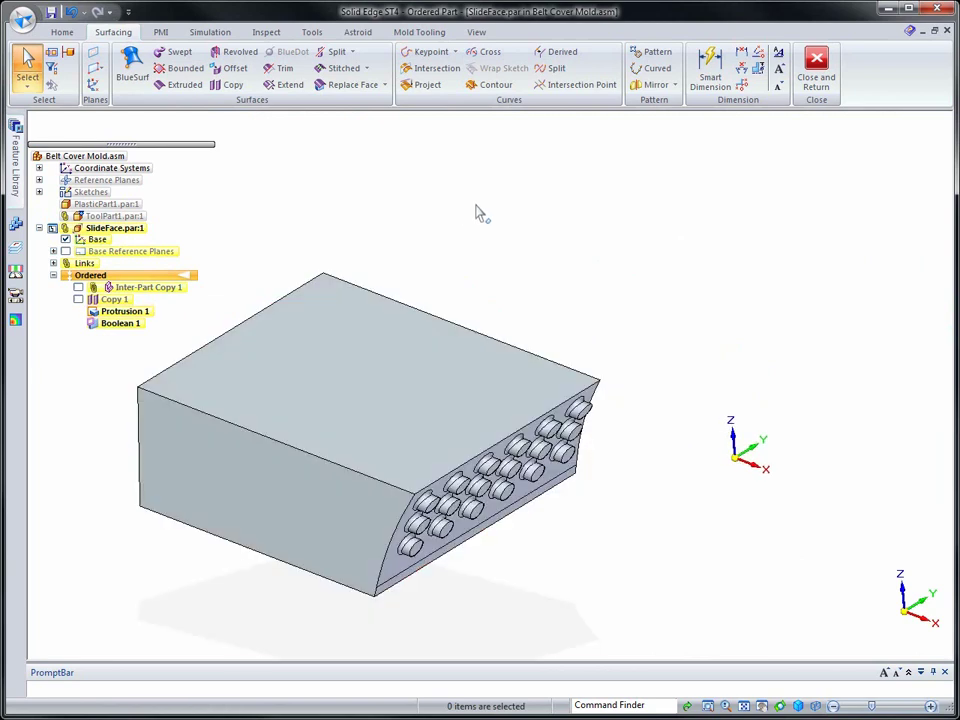
- Round the two long upper side edges of the slide block with a 5 mm radius
right_click(475, 203)
click(468, 238)
click(463, 328)
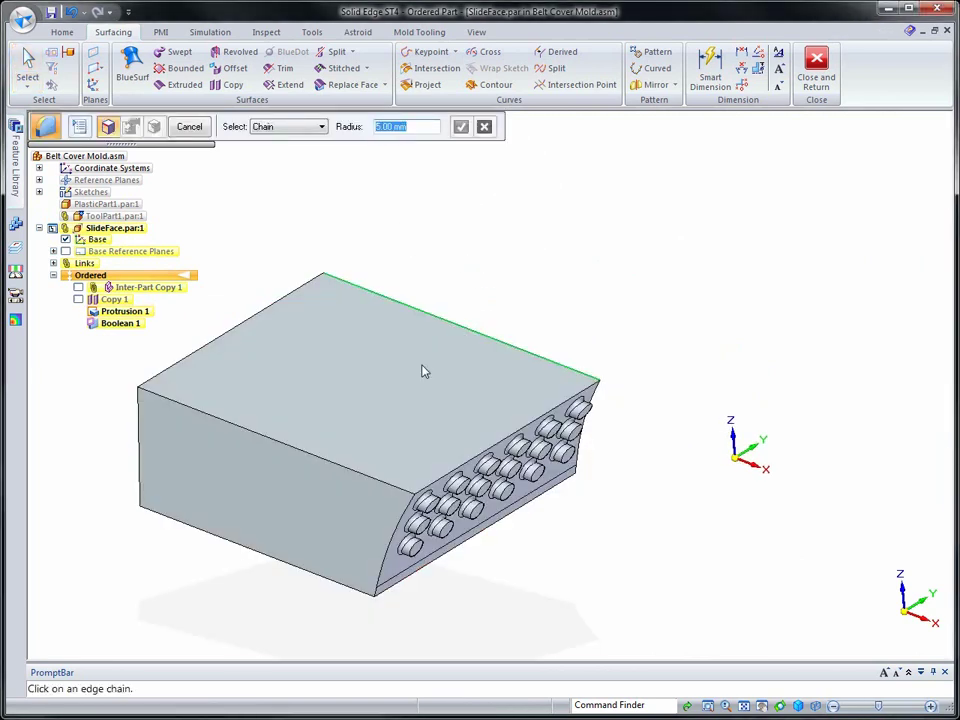
click(337, 465)
right_click(575, 298)
right_click(575, 298)
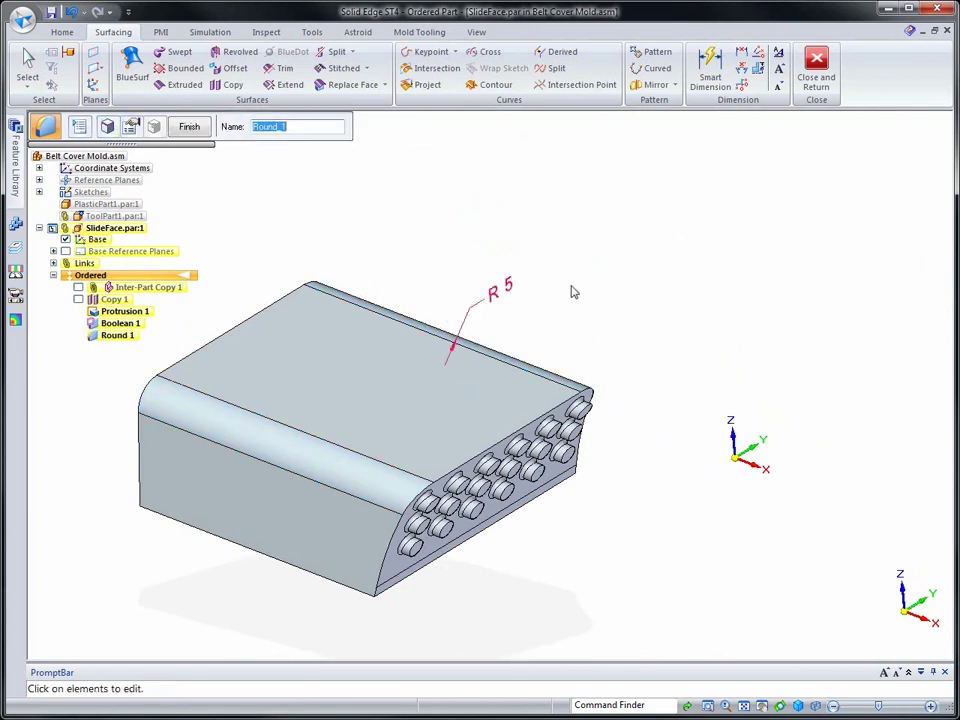
- Create a reference plane parallel to the base XZ plane through the midpoint of the block's rear top edge
click(95, 68)
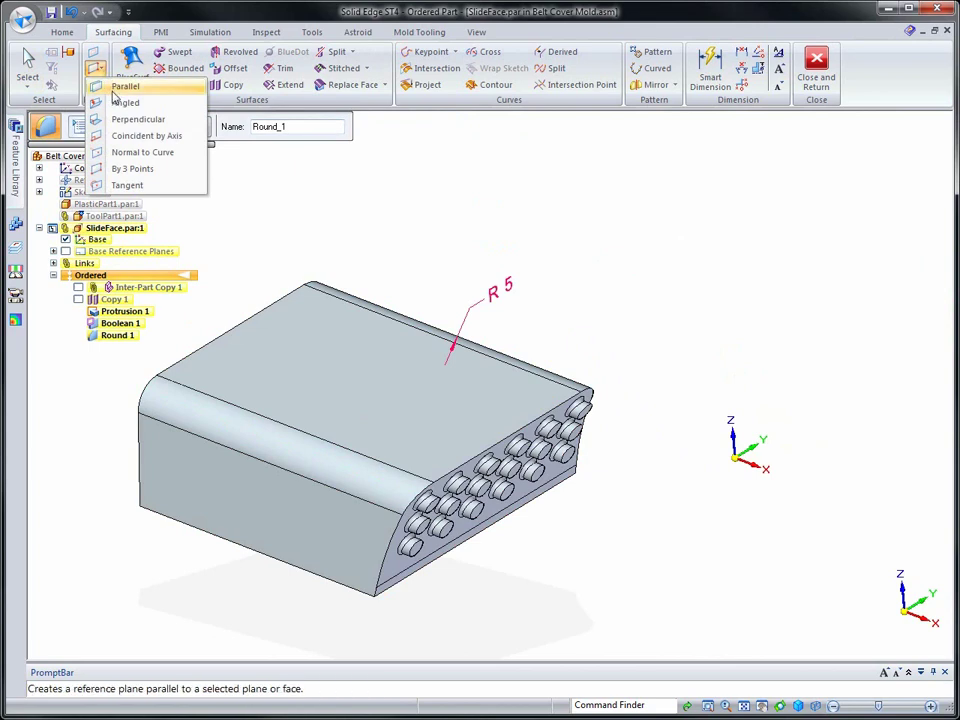
click(118, 87)
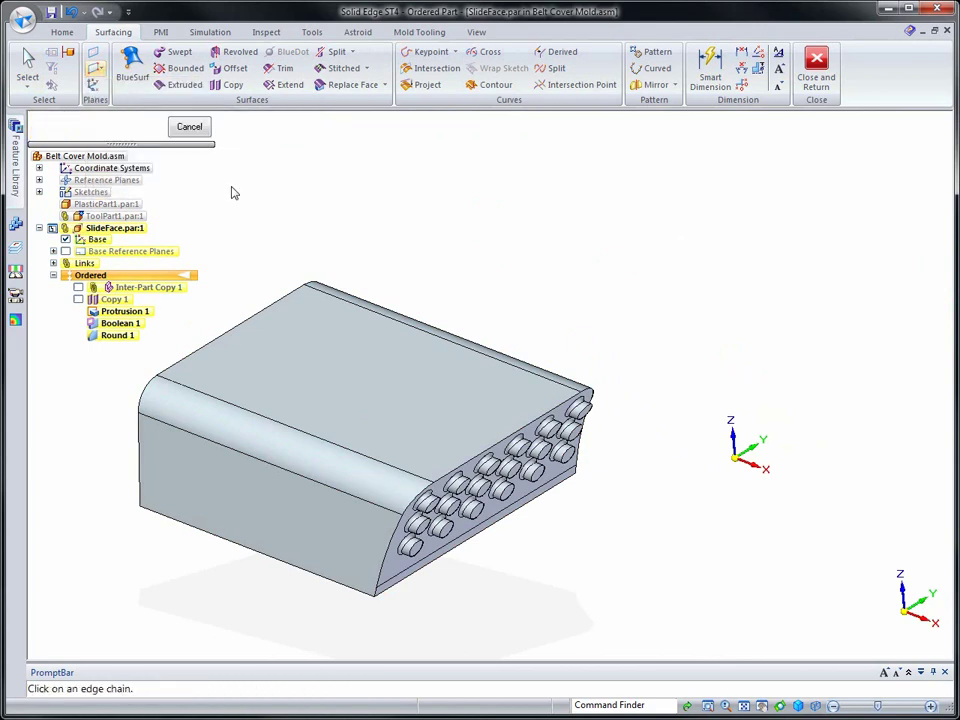
click(750, 444)
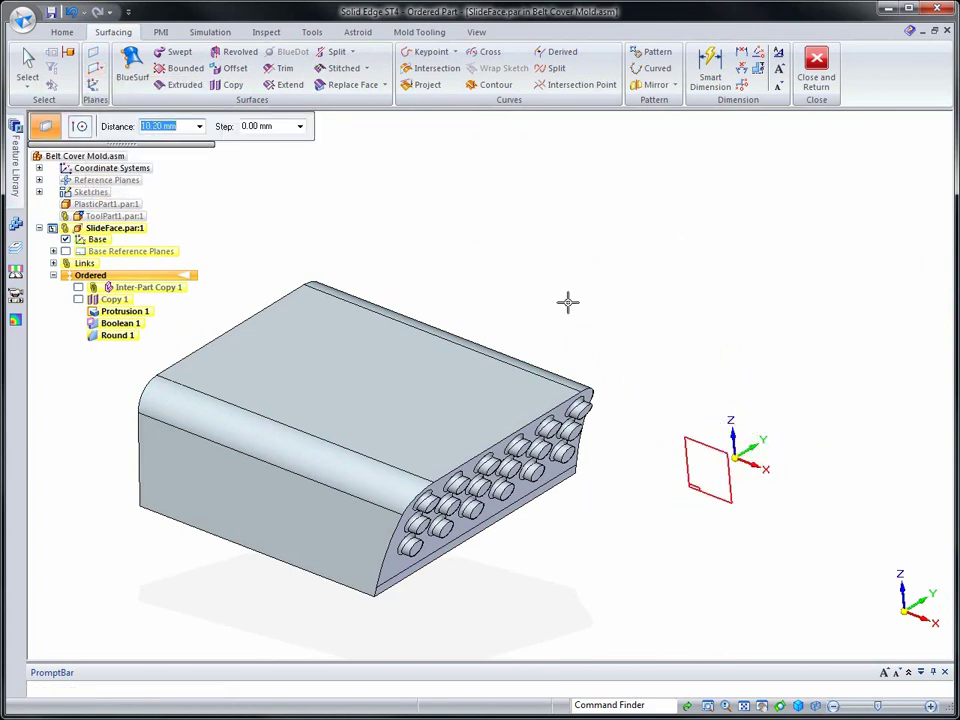
click(80, 126)
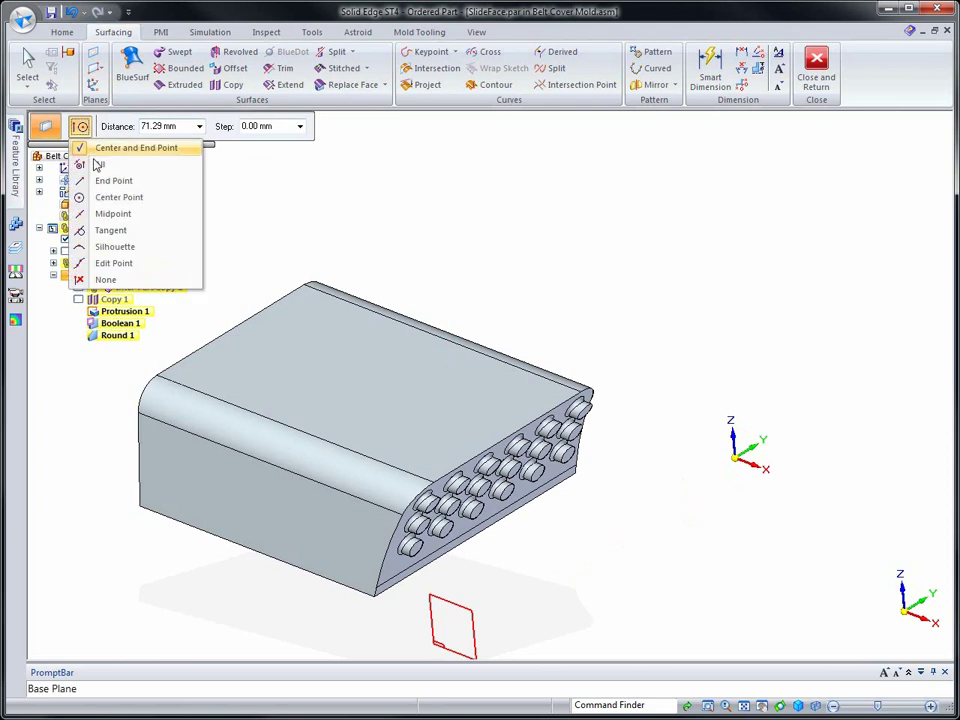
click(110, 214)
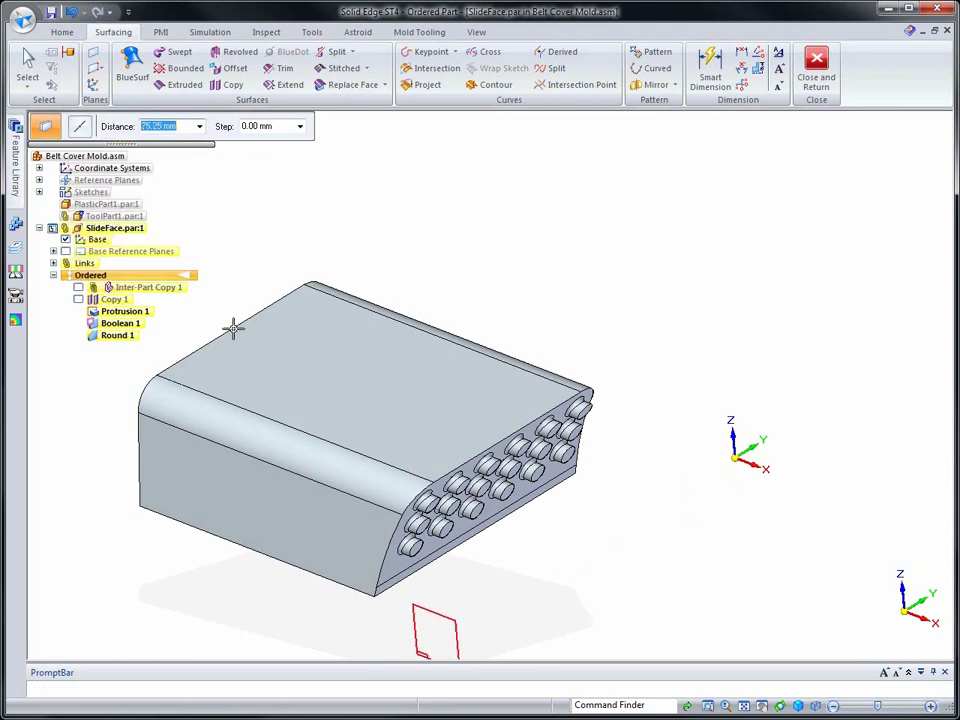
click(231, 329)
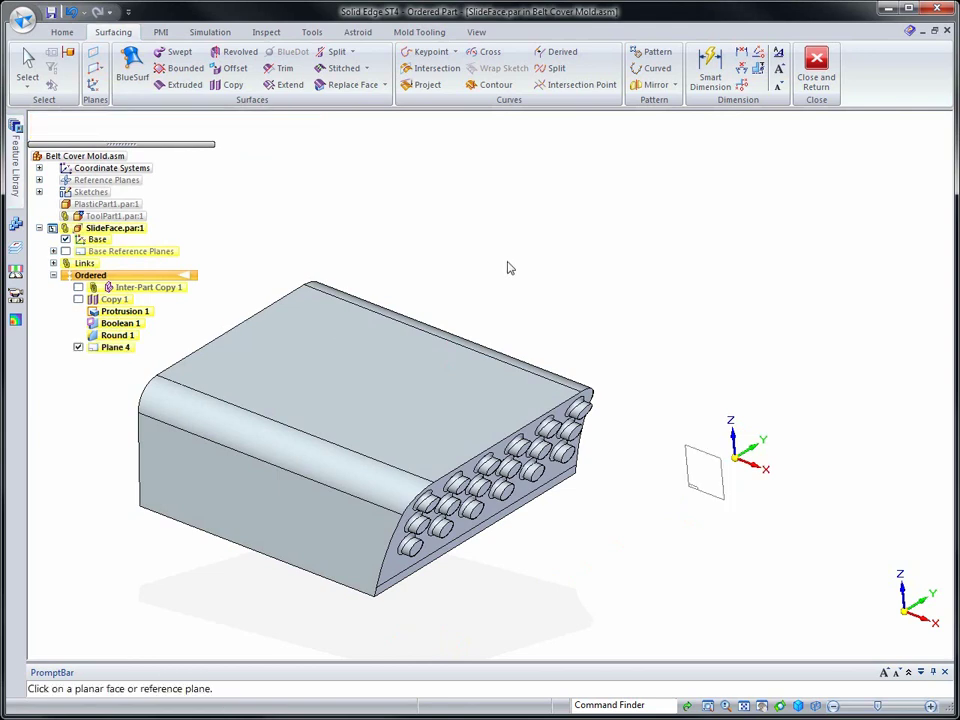
key(Escape)
- Rename the new reference plane as CenterPlane
click(118, 348)
click(118, 348)
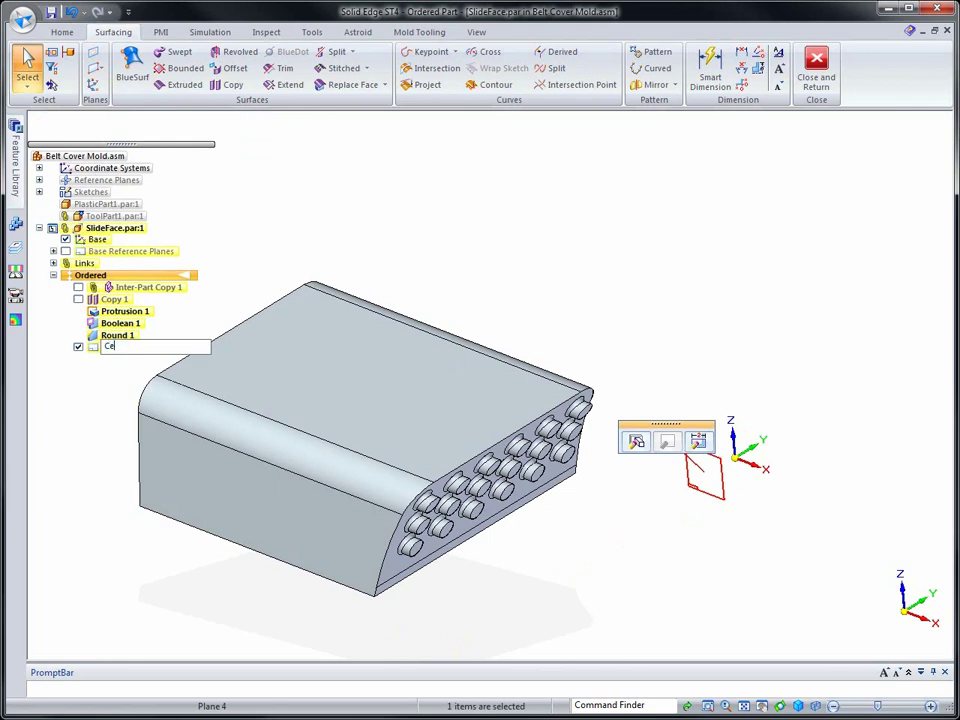
key(Return)
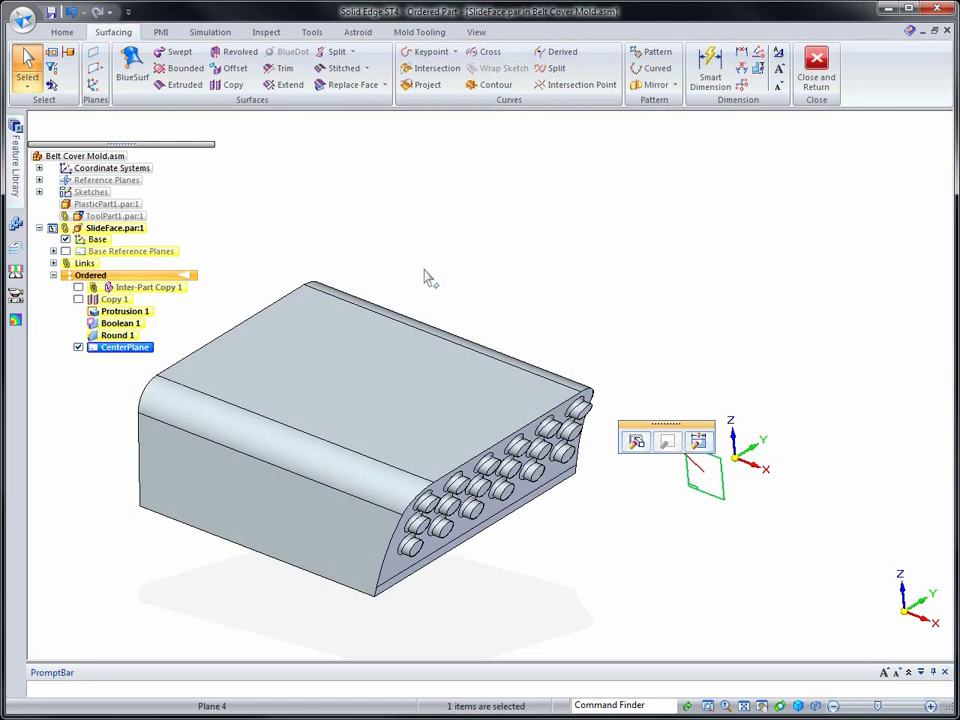
key(Escape)
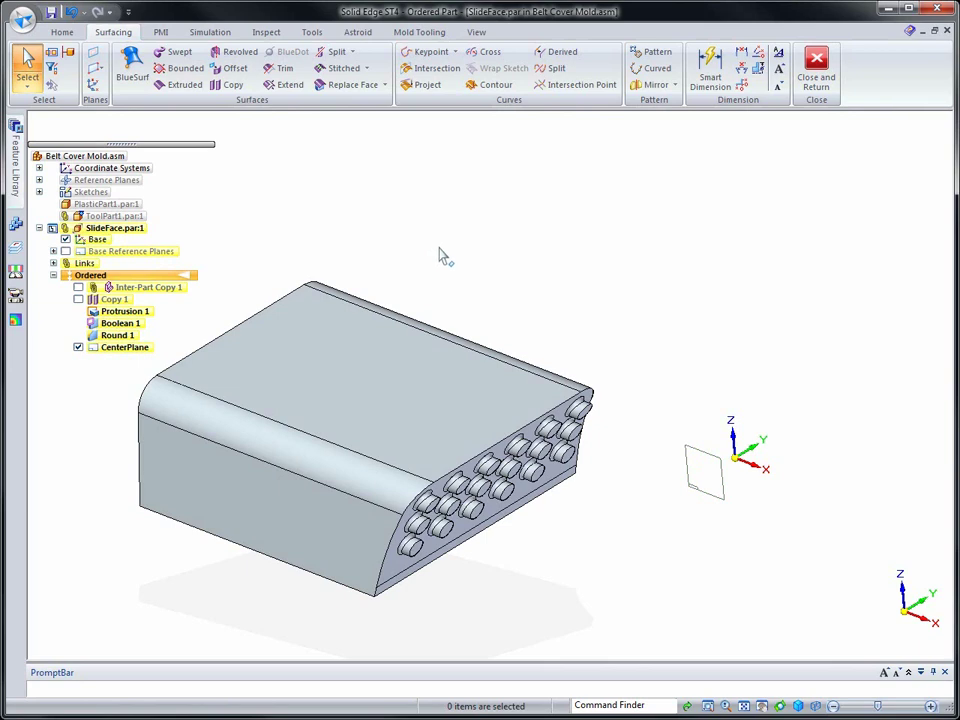
- Close the part, return to the mold assembly, and hide all mold tooling constructions
click(815, 75)
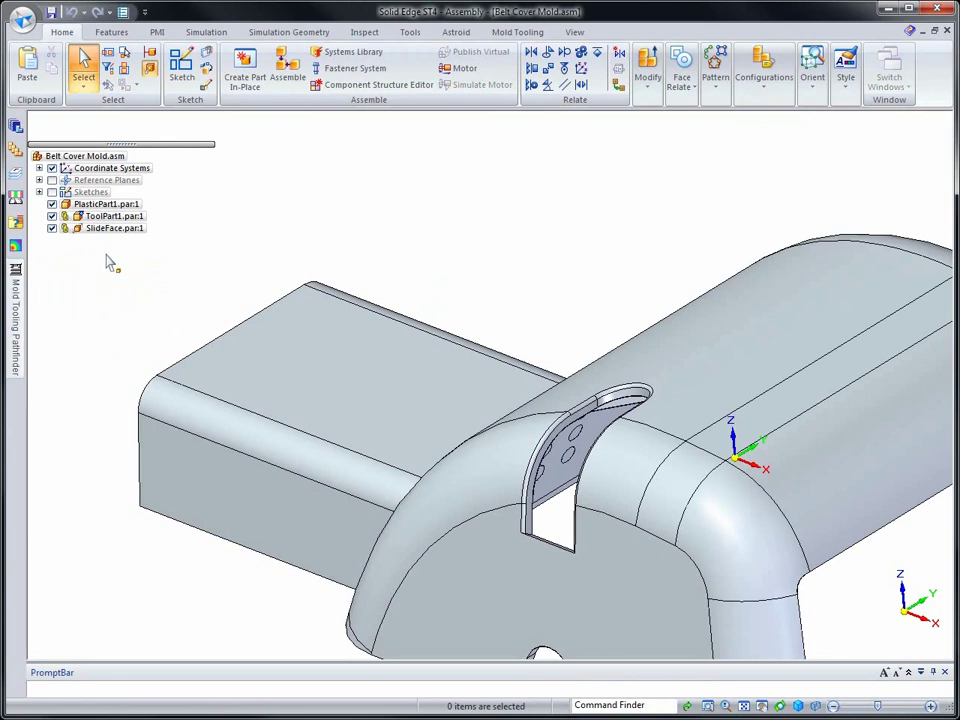
click(14, 276)
right_click(83, 288)
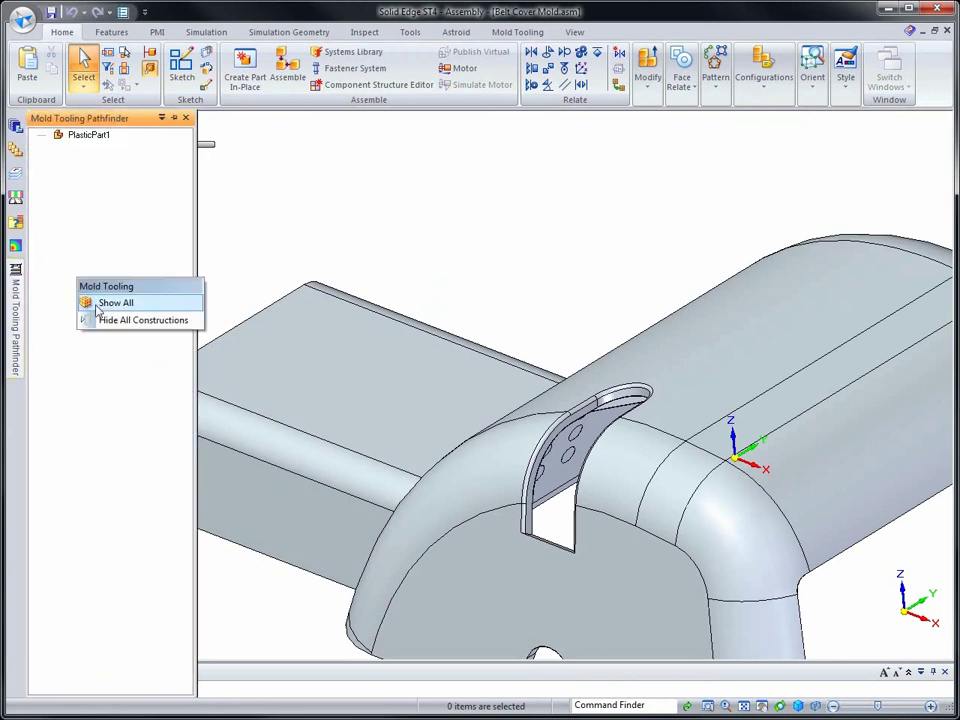
click(105, 321)
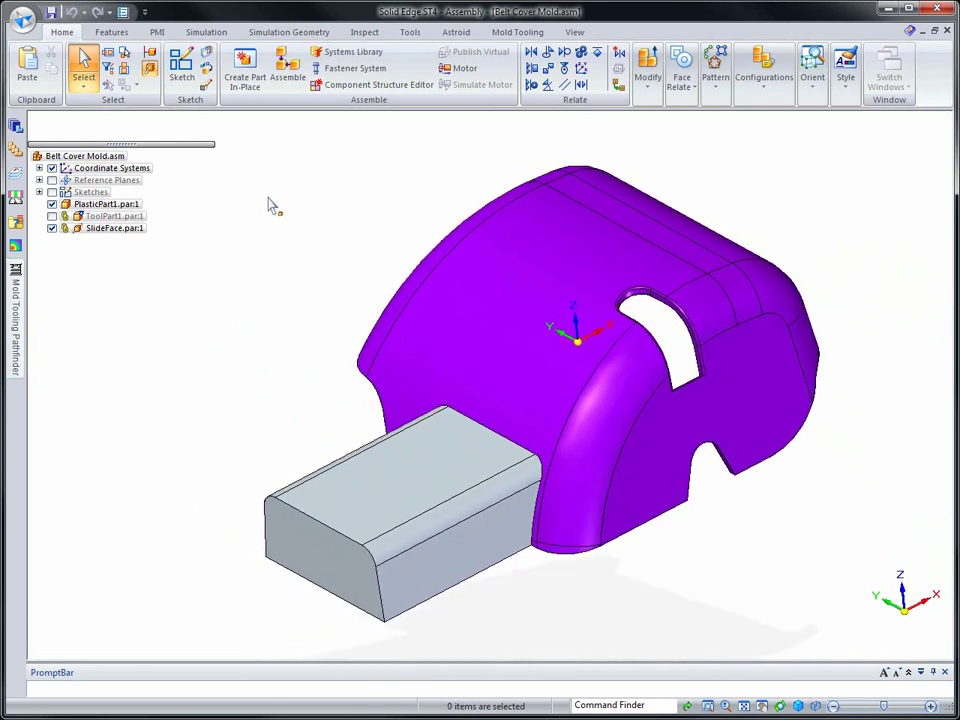
- Add the SlideFace part as a slide/undercut of the mold's plastic part and save the assembly
click(510, 32)
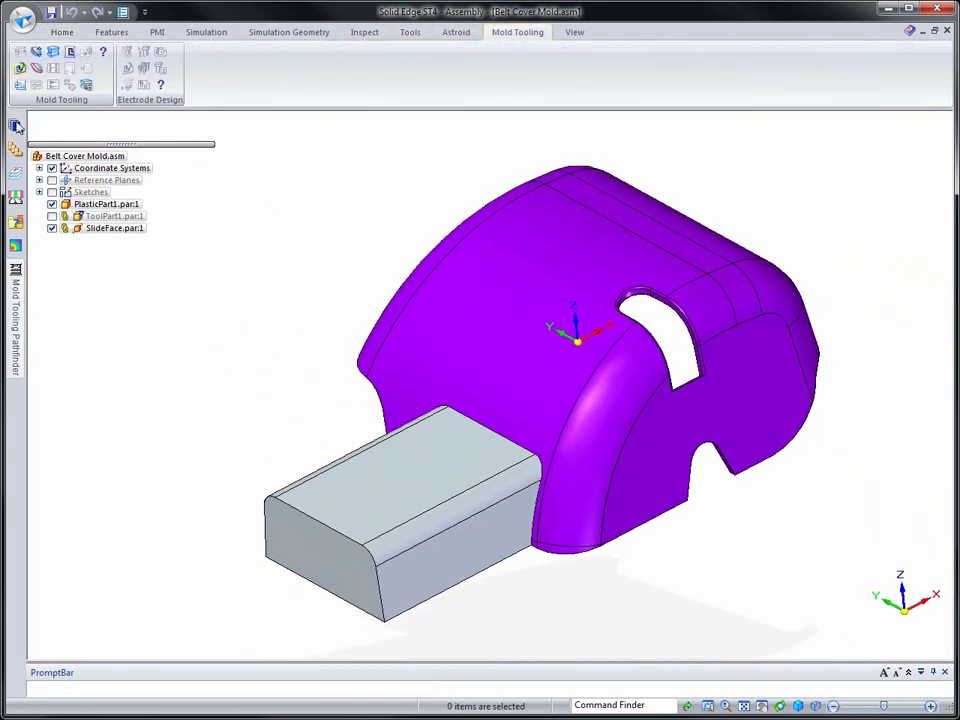
click(19, 86)
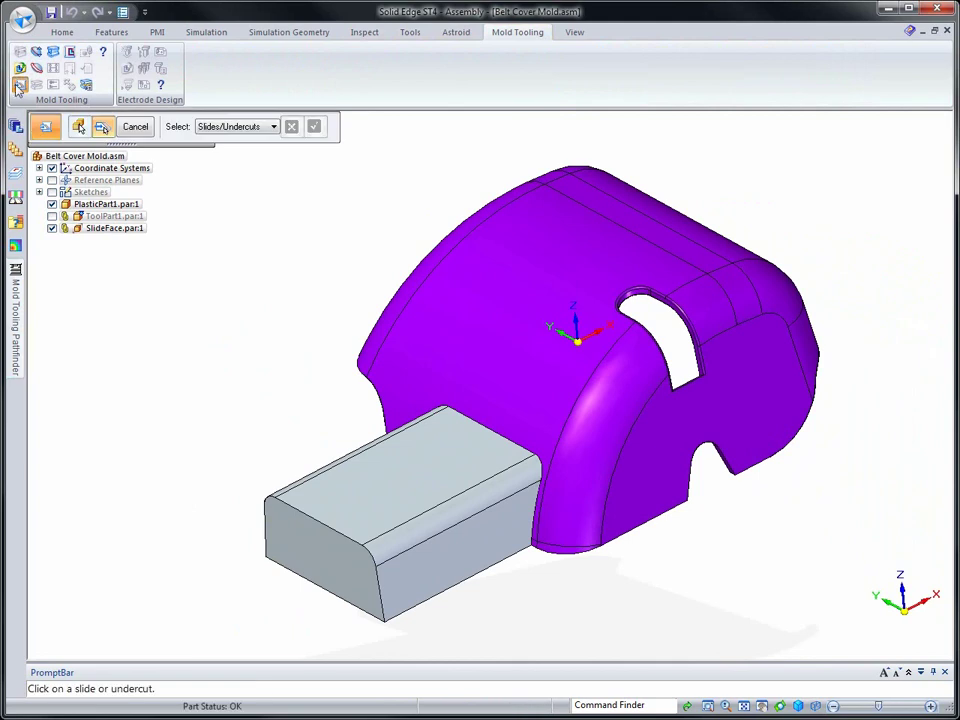
click(341, 480)
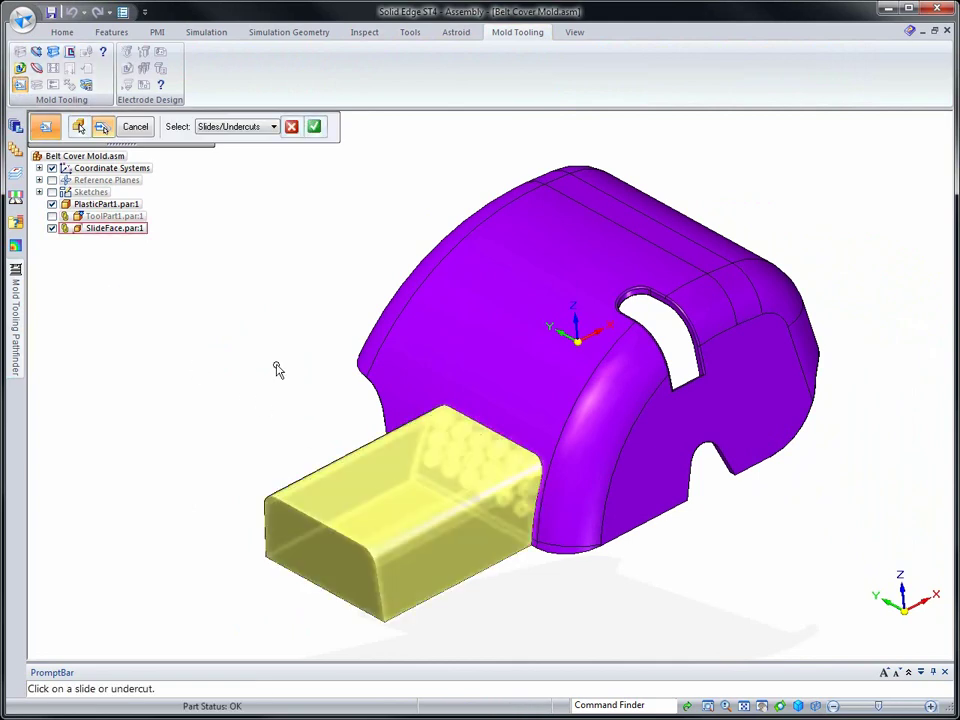
click(314, 127)
click(135, 127)
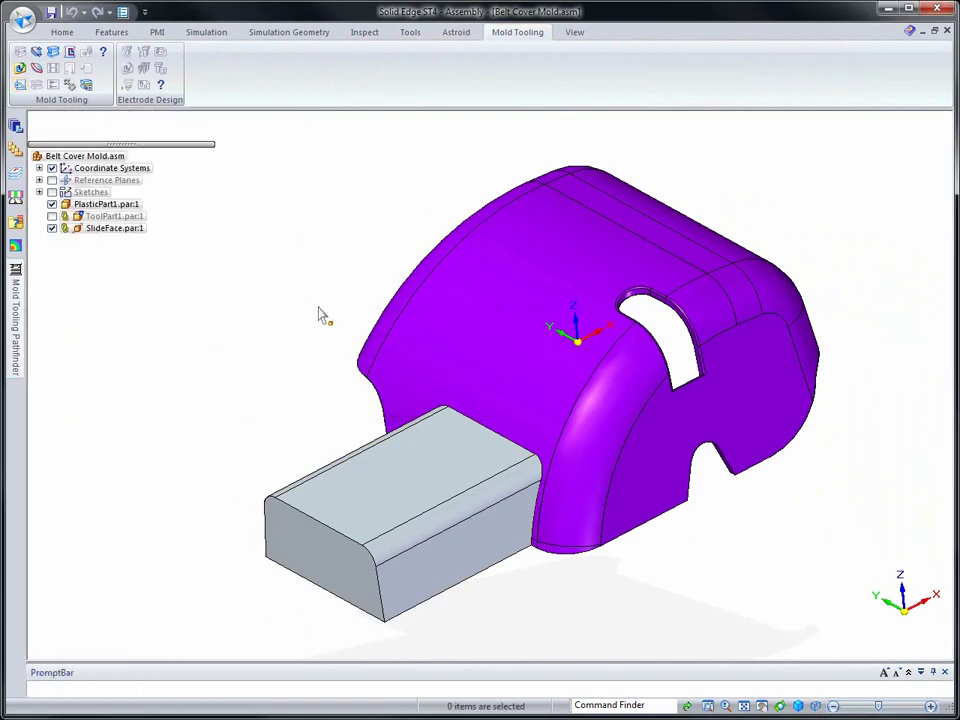
click(50, 12)
- Start a parting line on PlasticPart1 and manually define its external loop along the cover's outer rim and the slide block's bottom face outline
click(36, 53)
click(461, 279)
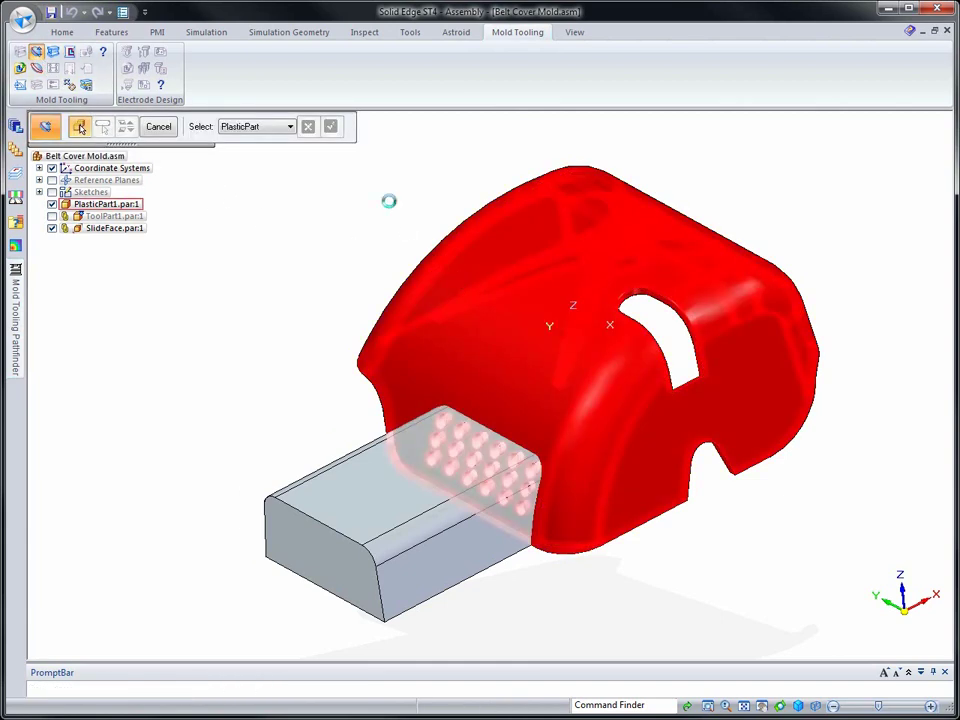
click(330, 127)
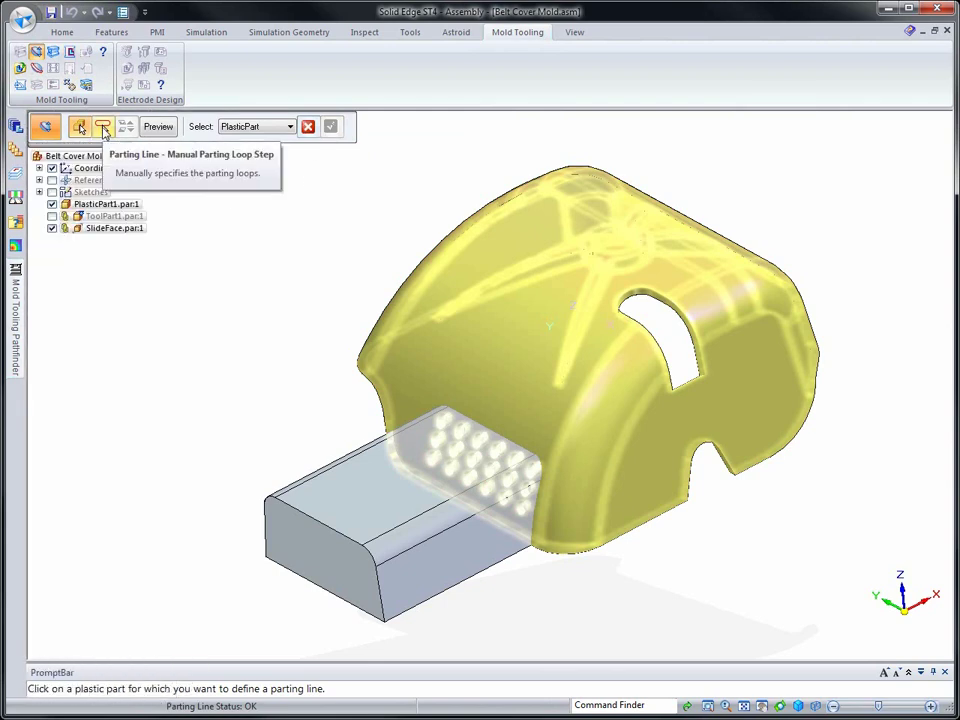
click(105, 130)
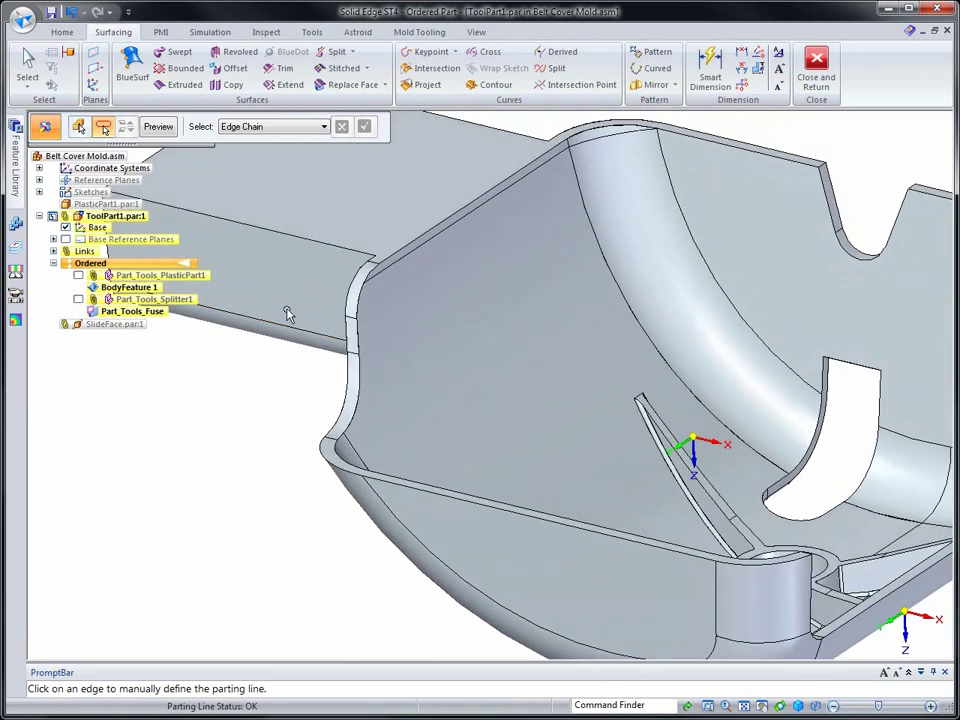
click(357, 270)
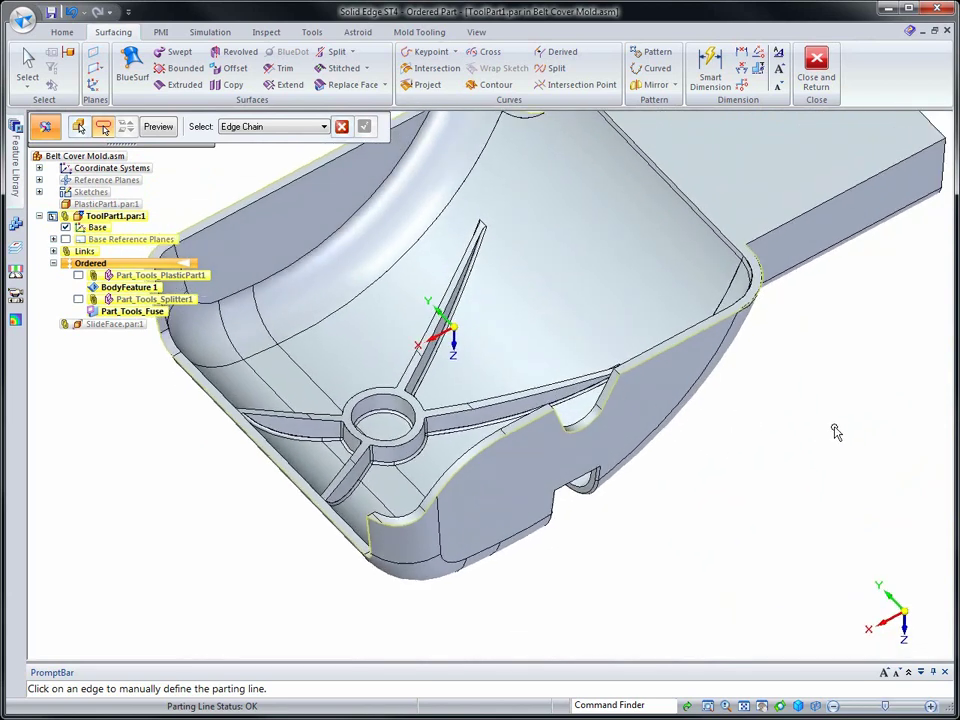
click(770, 319)
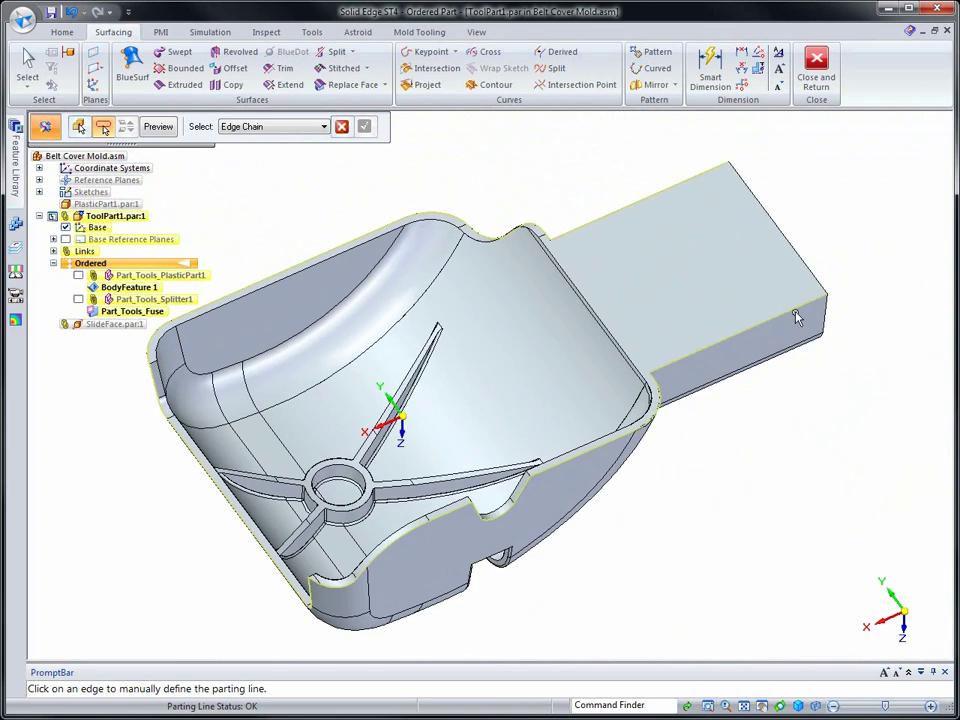
click(810, 273)
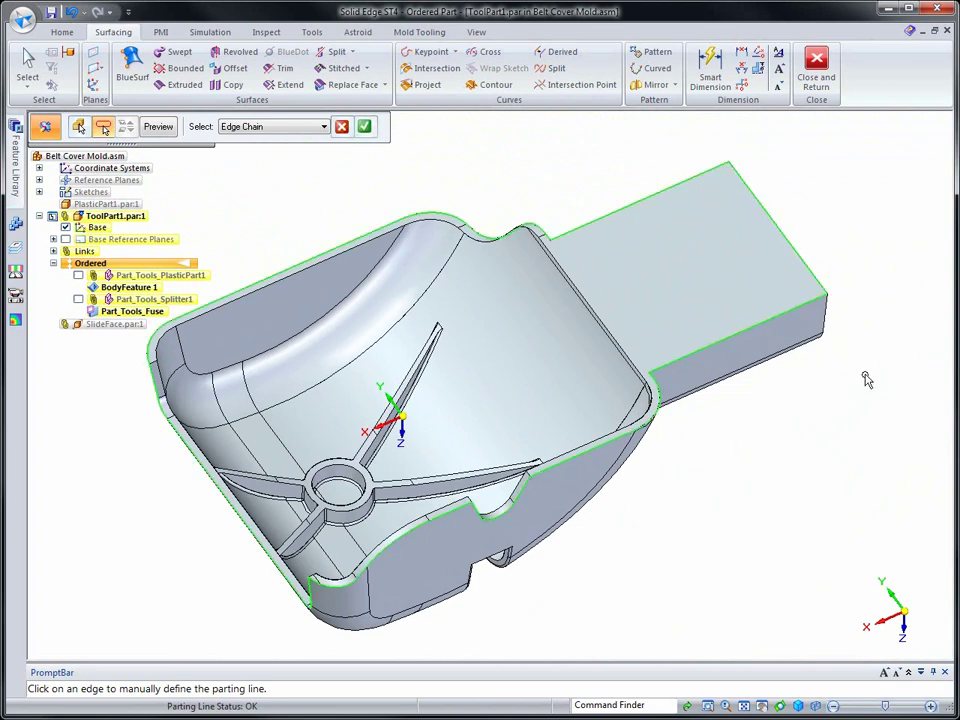
click(365, 126)
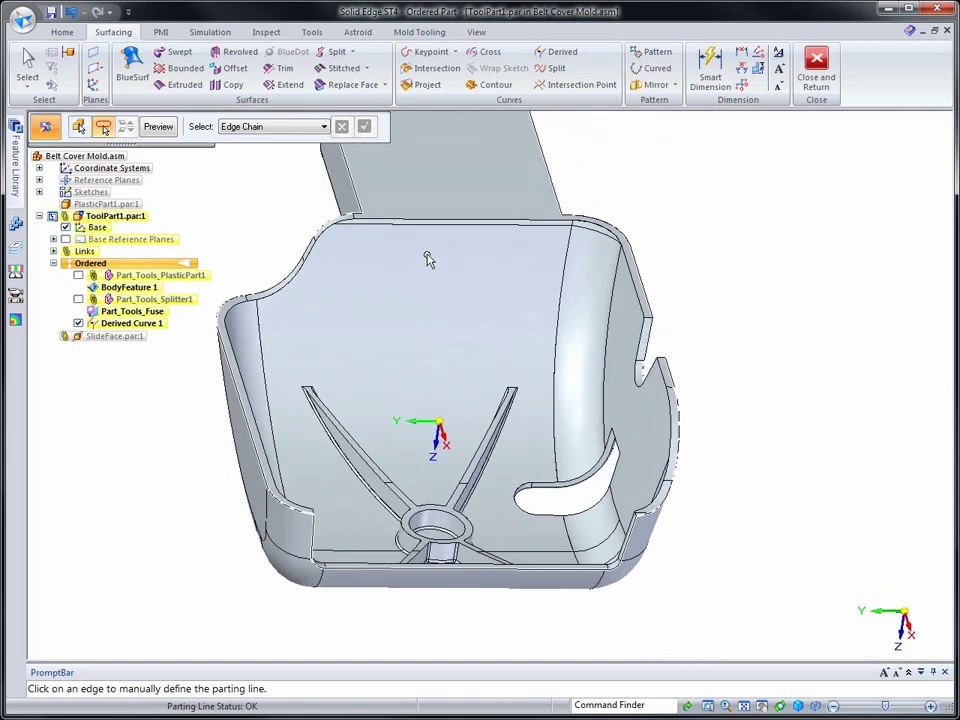
- Add a second manual parting loop along the edge chain of the curved slot opening in the cover
click(631, 298)
click(637, 278)
click(365, 128)
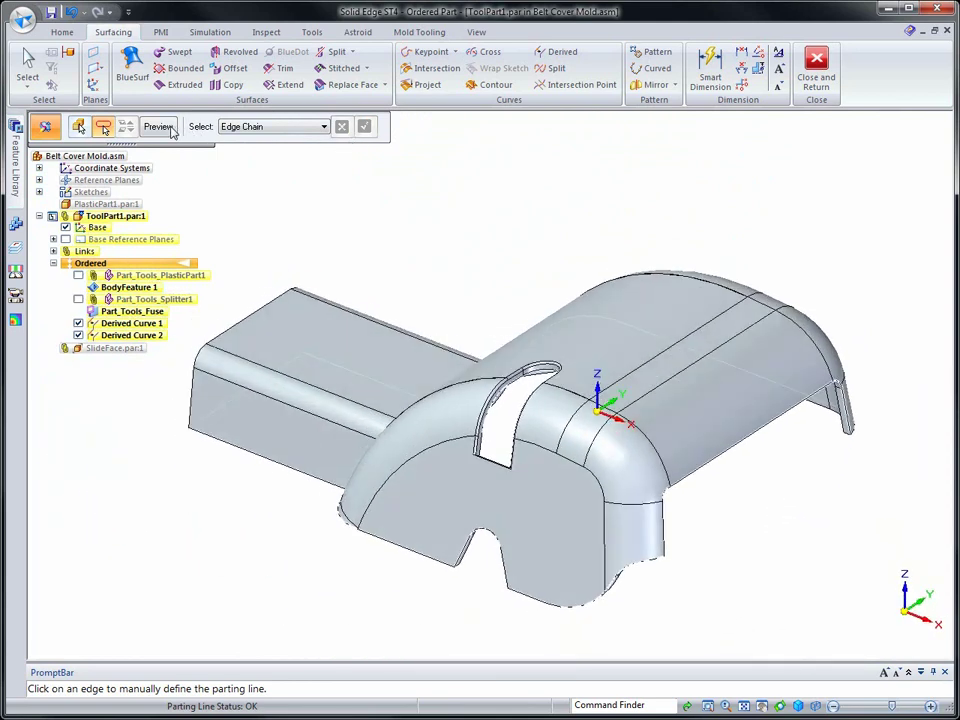
- Preview the parting line, check the injection and ejection face sorting, and finish the parting line
click(158, 127)
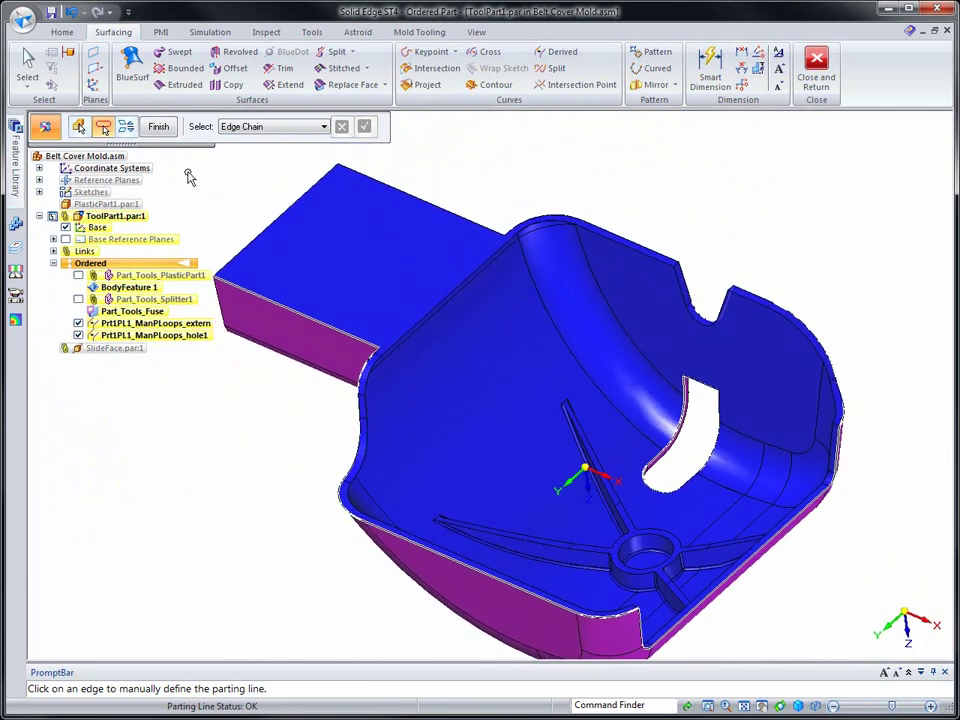
click(127, 128)
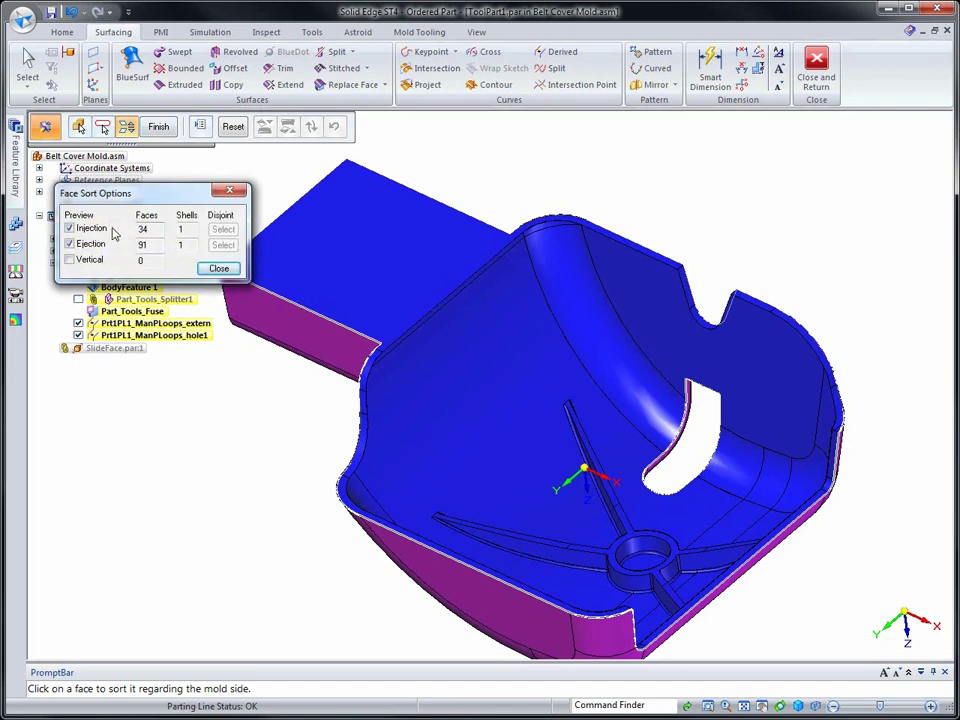
click(218, 270)
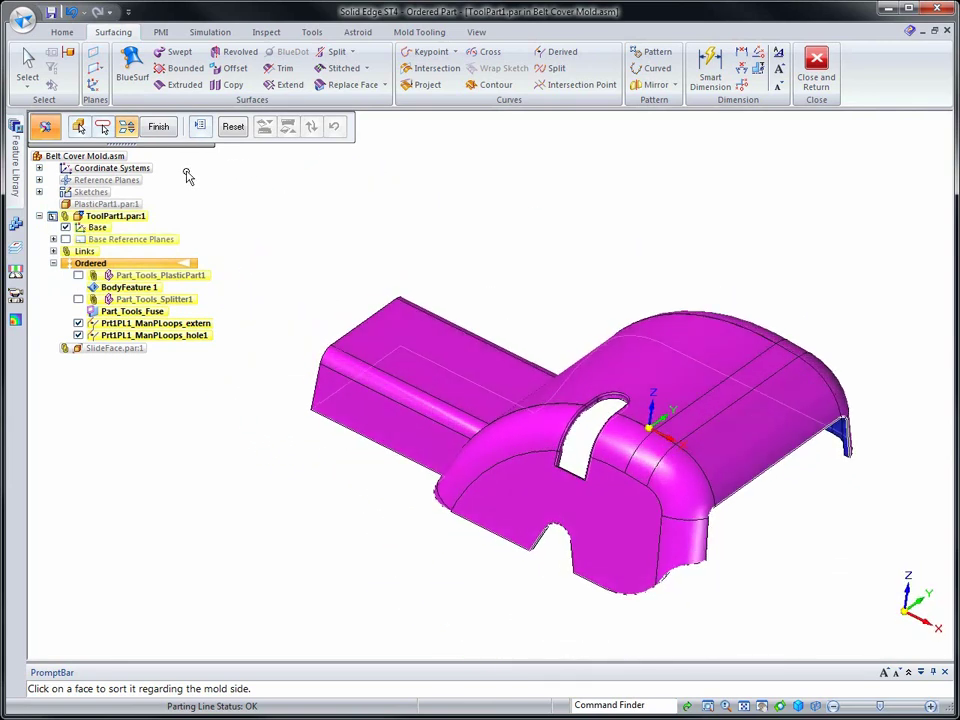
click(159, 131)
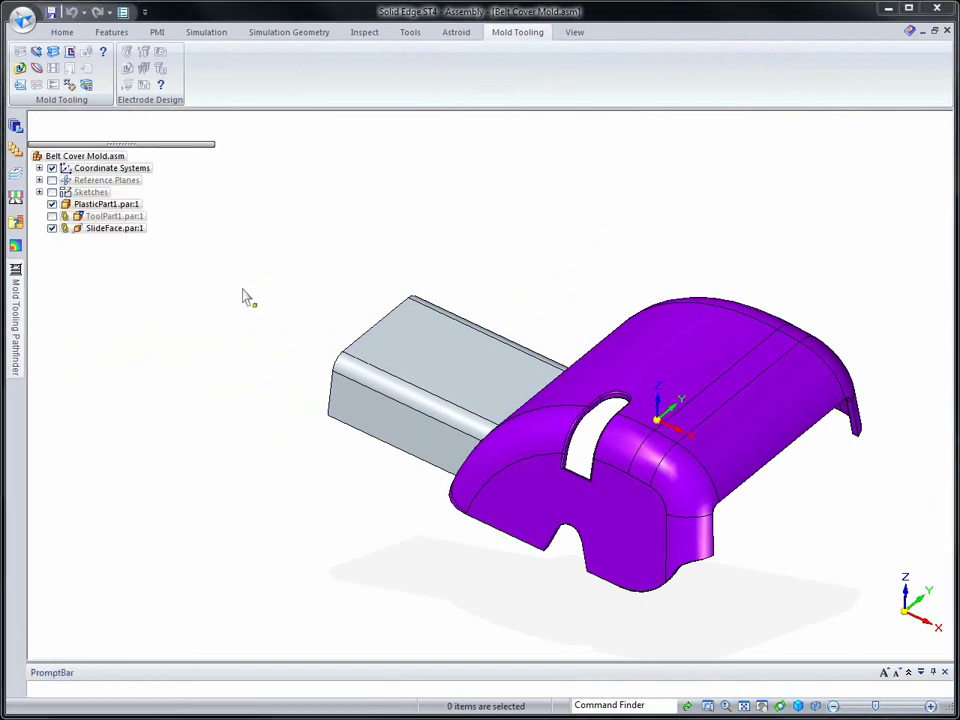
- Start a parting surface from PlasticPart1's parting line and proceed to its surface filling
click(37, 69)
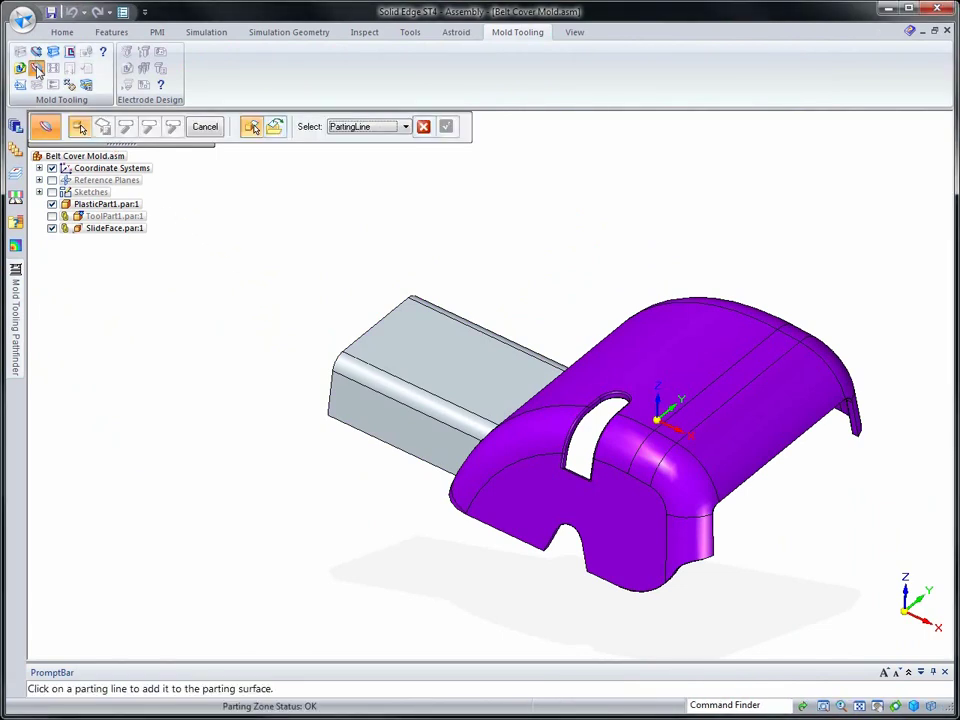
click(497, 521)
click(447, 127)
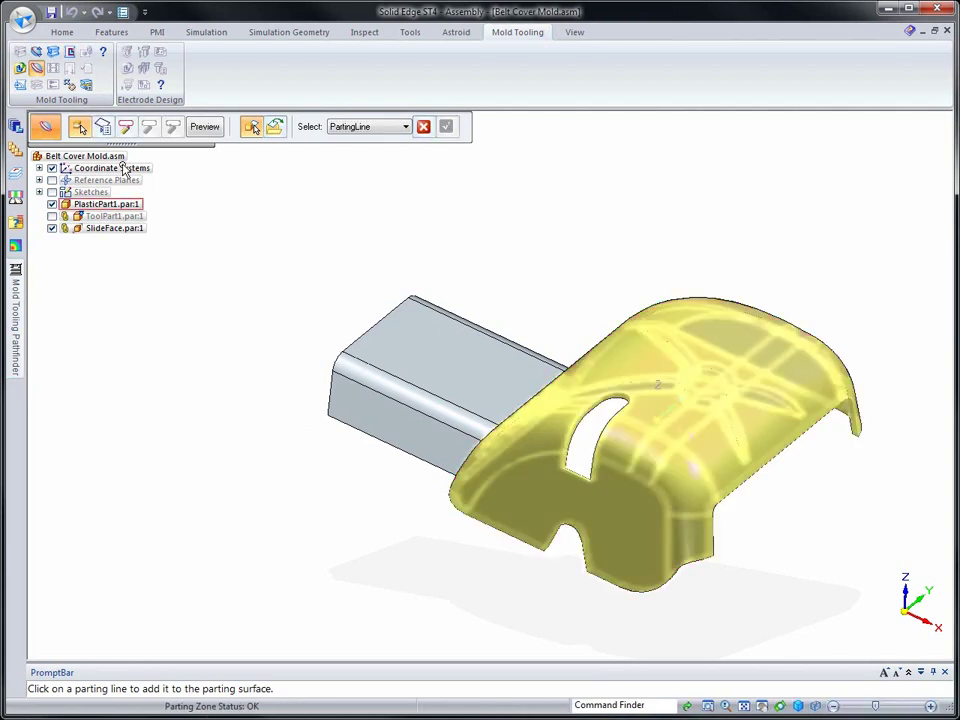
click(102, 127)
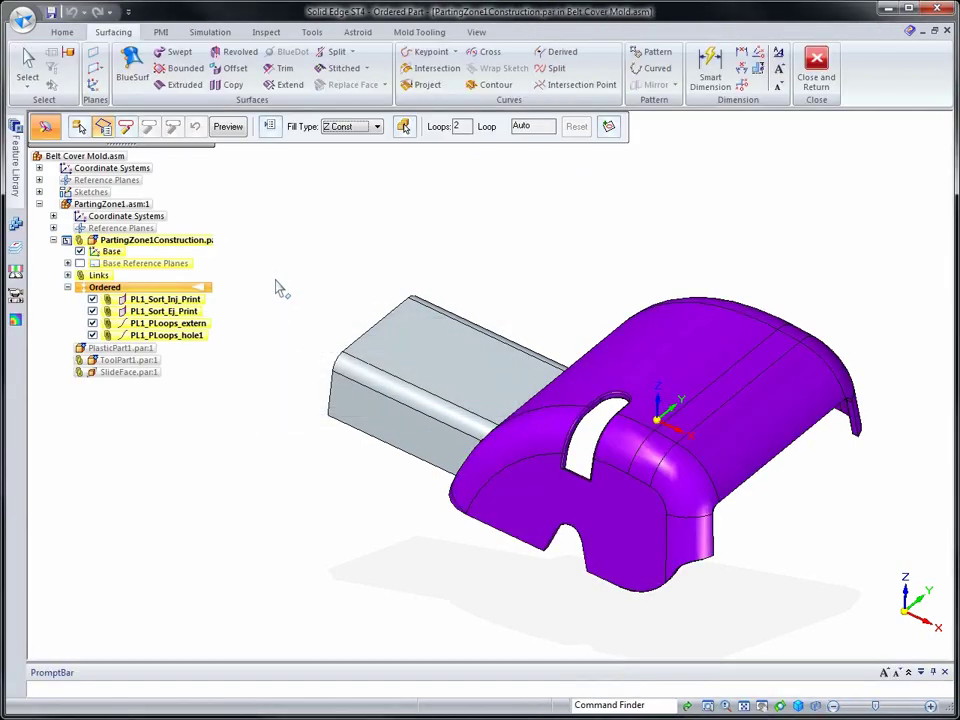
- Set the parting surface's starter filling to Patch inside and Loft outside, and preview the surface
click(269, 126)
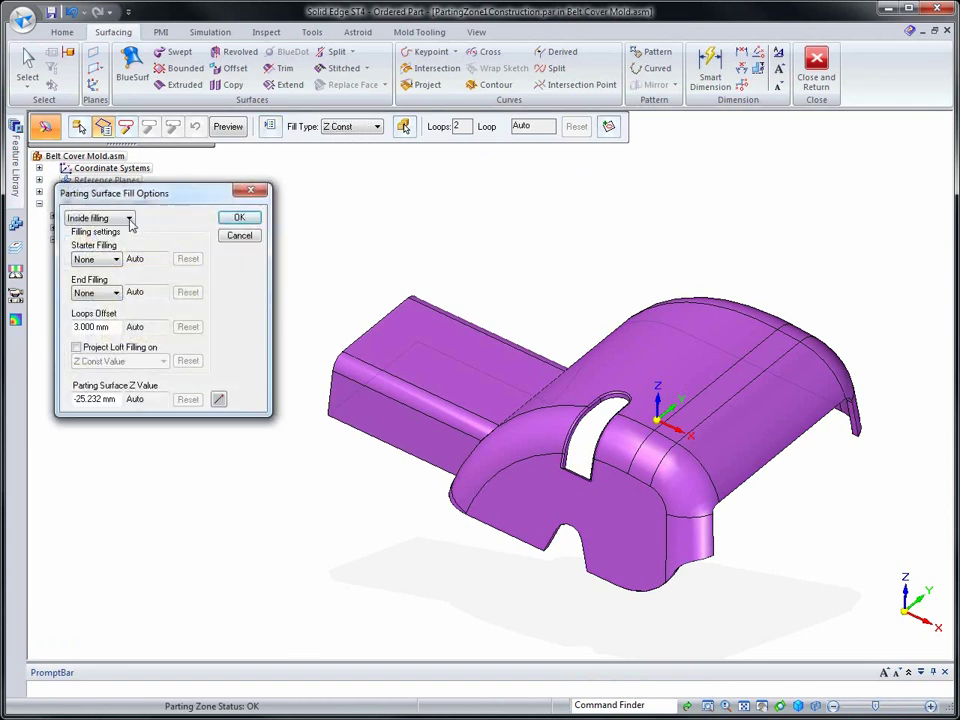
click(116, 259)
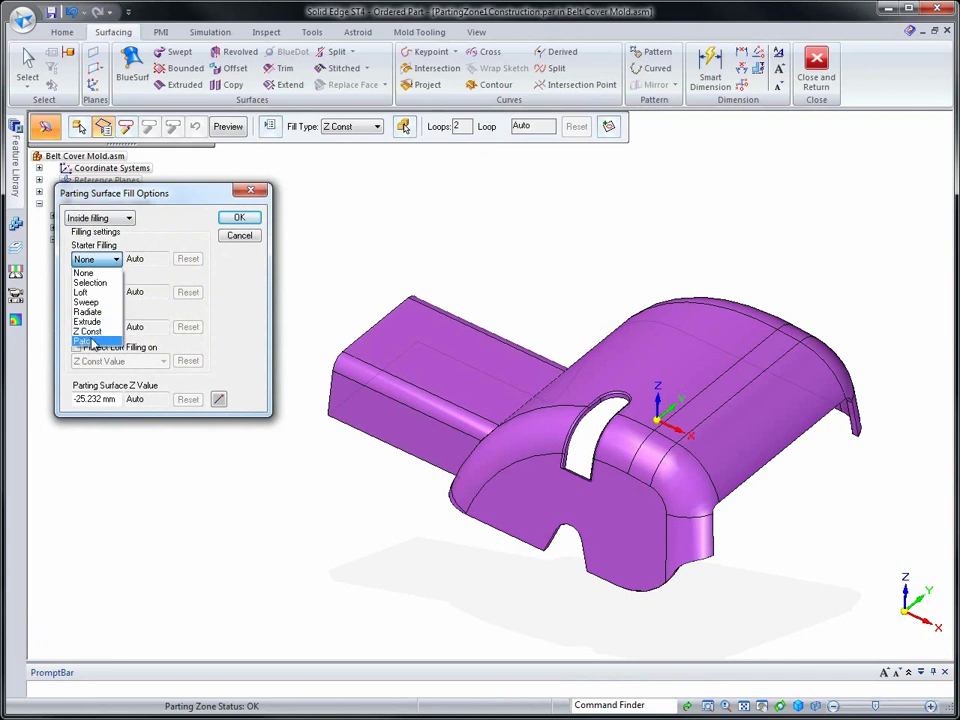
click(88, 345)
click(128, 218)
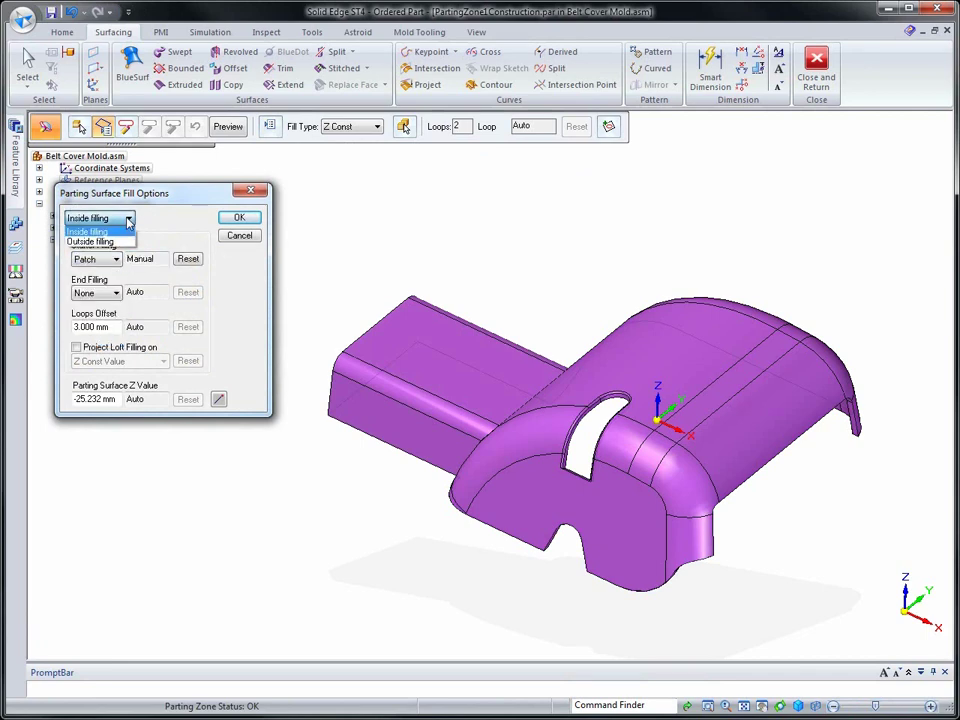
click(119, 241)
click(118, 260)
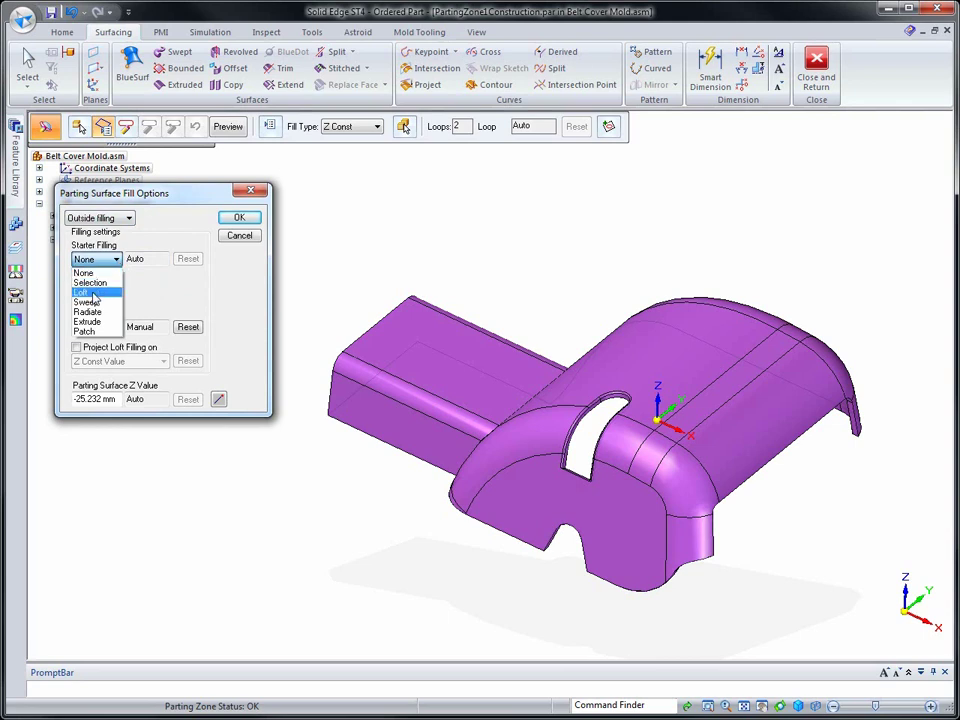
click(96, 292)
click(231, 220)
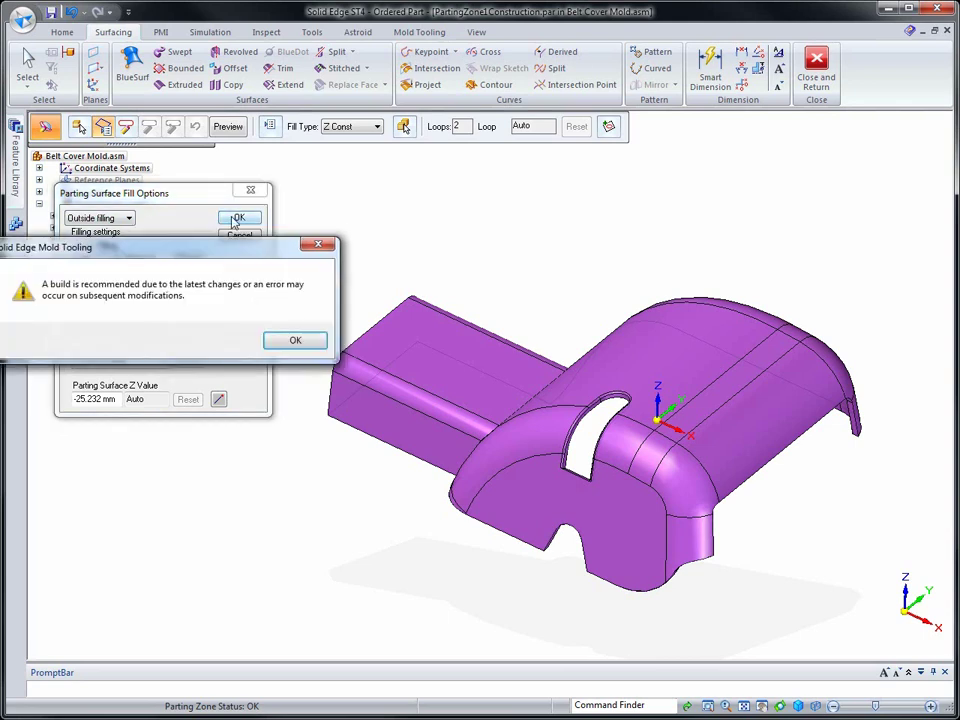
click(295, 342)
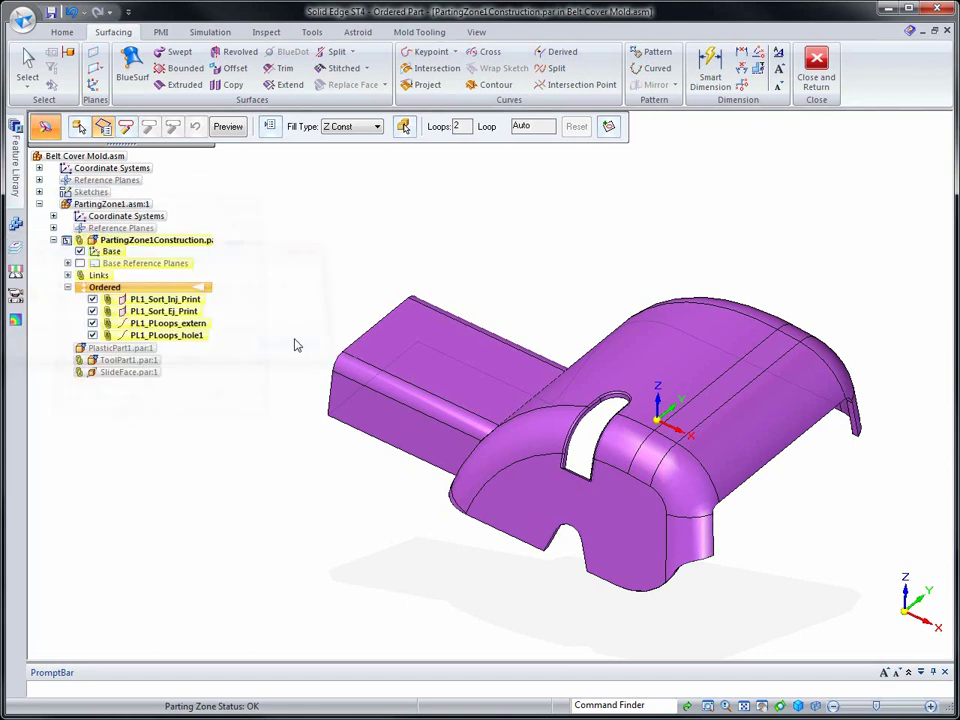
click(228, 127)
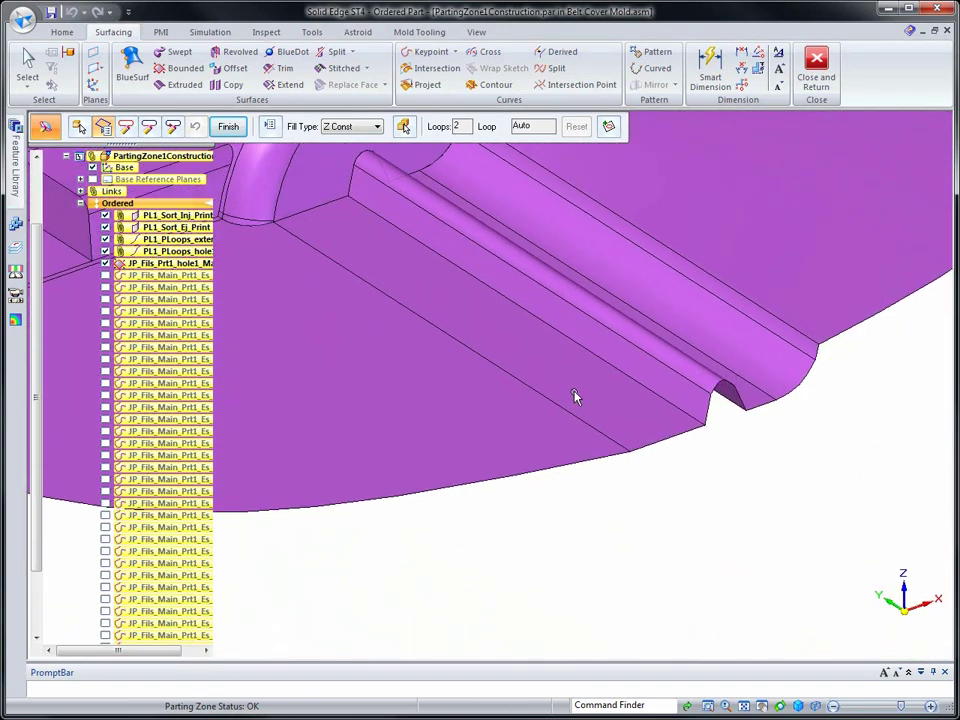
- Adjust the display sharpness and examine the parting surface where it extends from the cover's notch
click(477, 33)
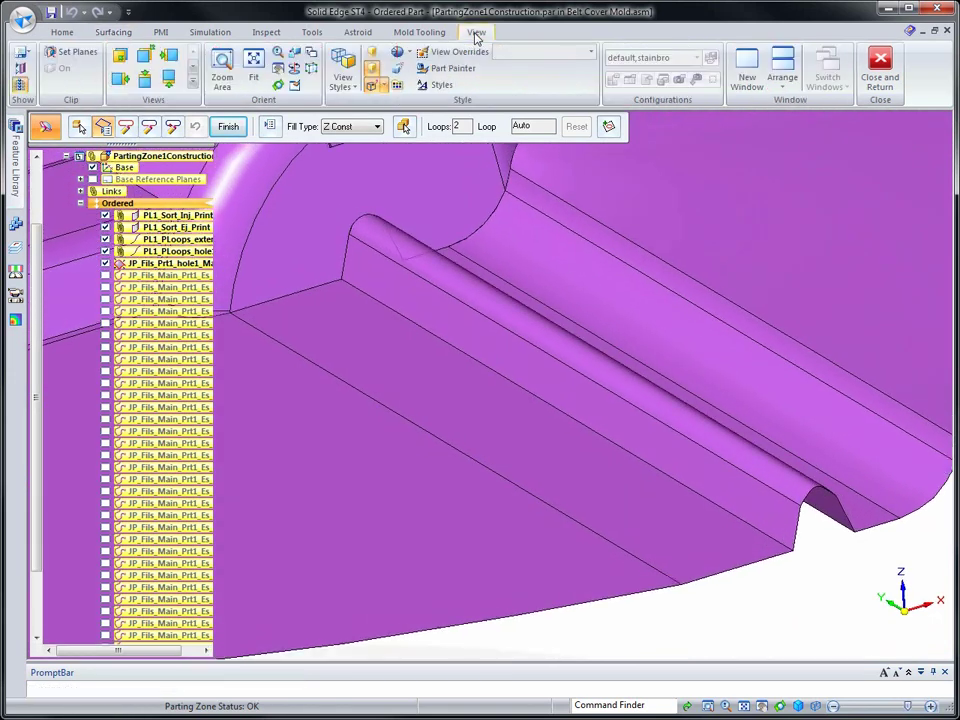
click(409, 51)
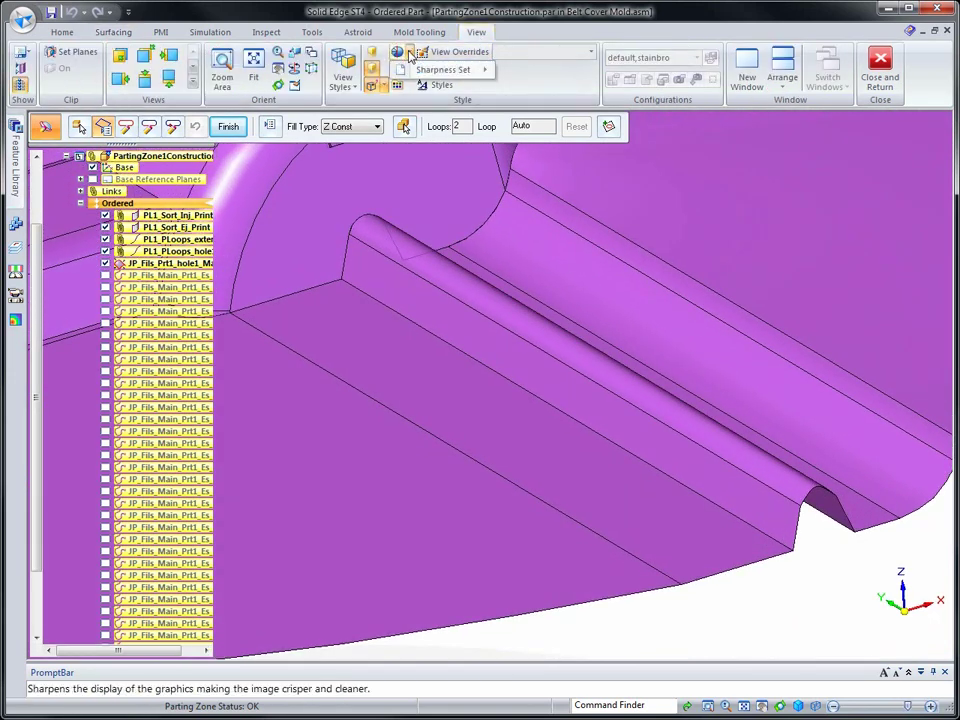
mouse_move(420, 70)
click(536, 120)
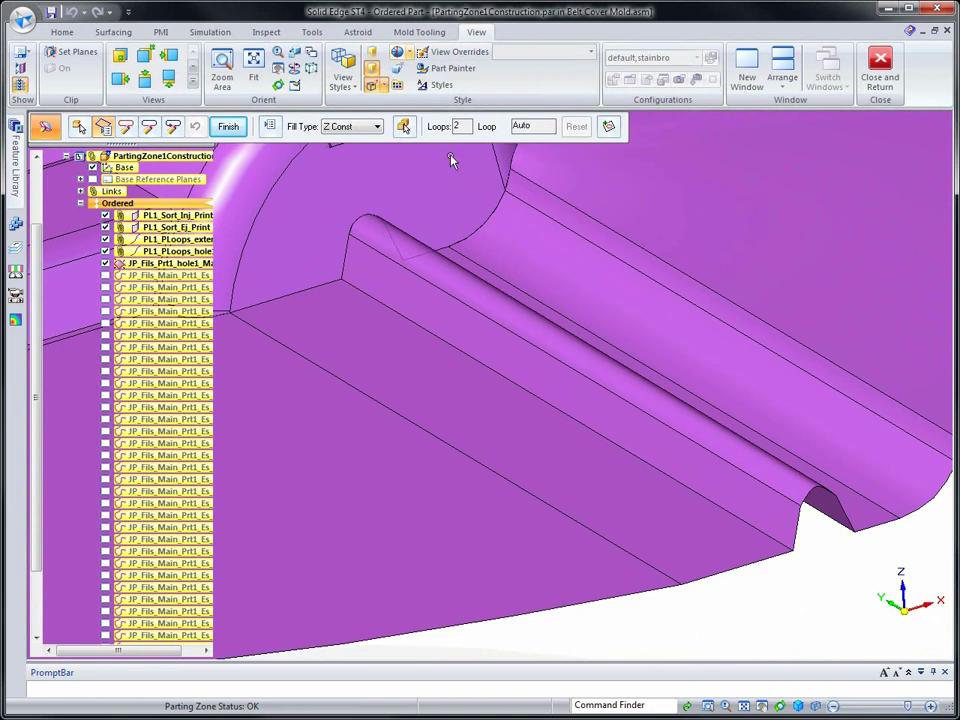
middle_drag(835, 565, 716, 609)
scroll(788, 566, up, 3)
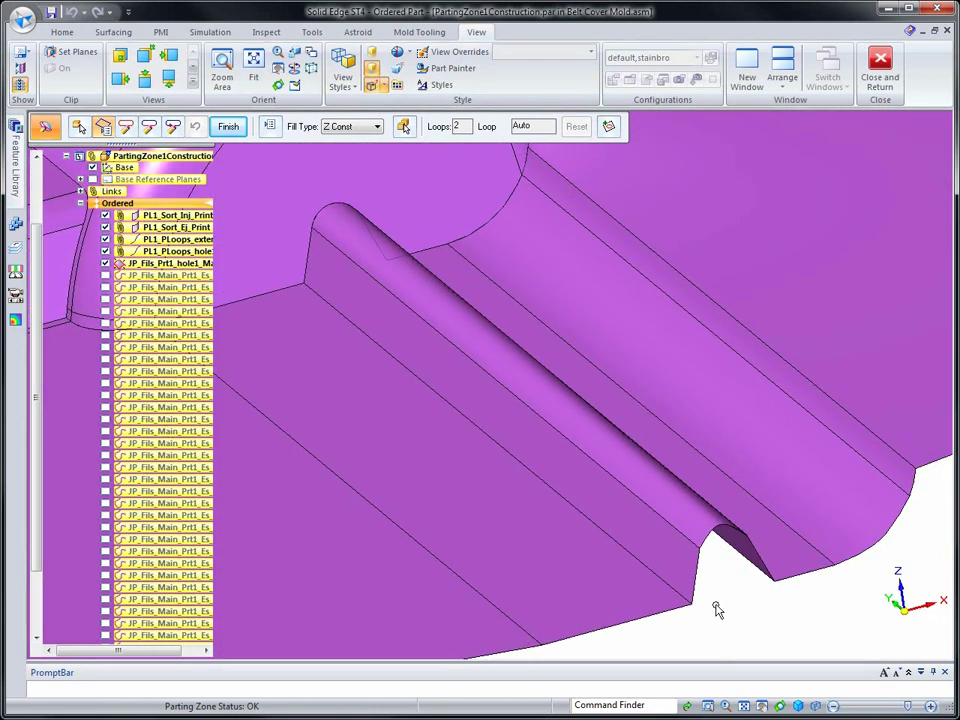
- Change the outside starter filling to Sweep and preview the parting surface again
click(269, 126)
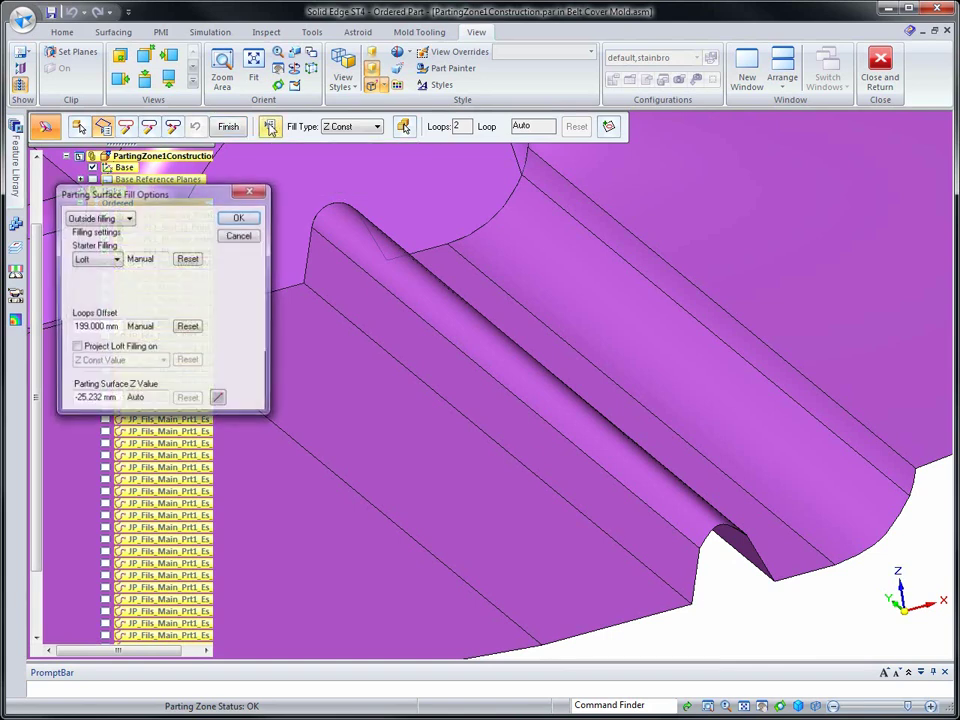
click(116, 260)
click(86, 302)
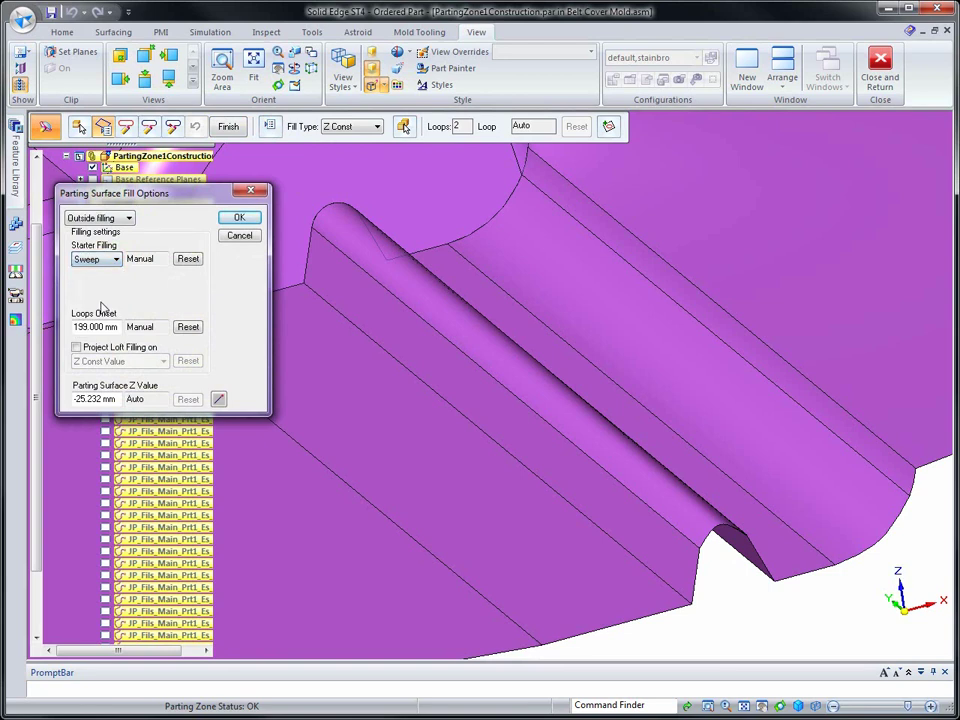
click(237, 219)
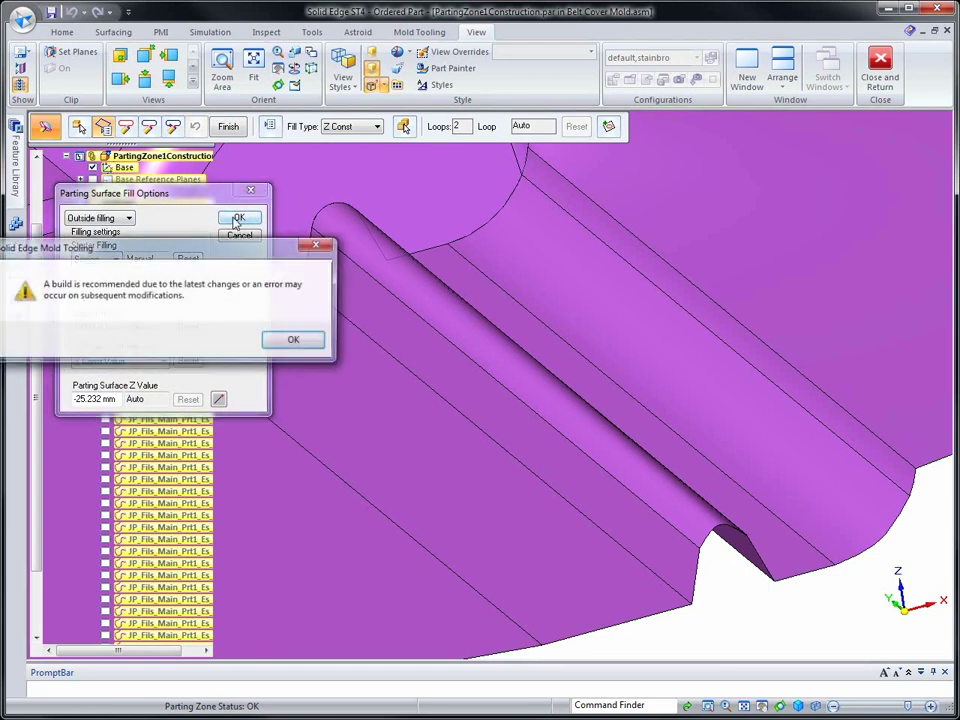
click(294, 339)
click(228, 126)
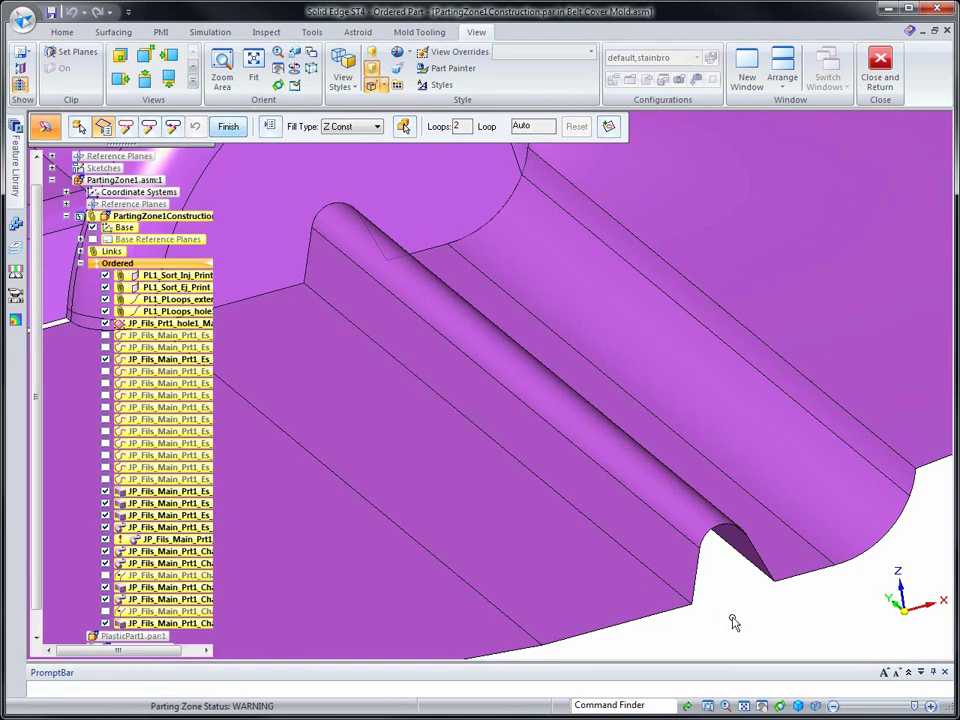
- Edit the parting loop's vertex at the cover's lower front corner and give it 2 Vectors
middle_drag(733, 622, 648, 572)
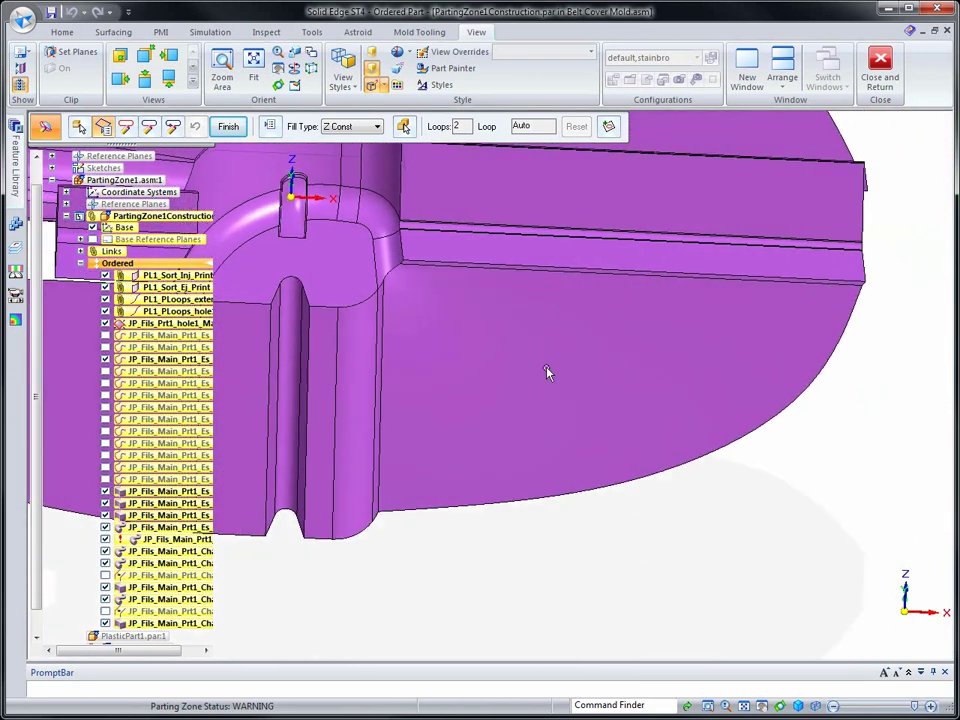
click(173, 126)
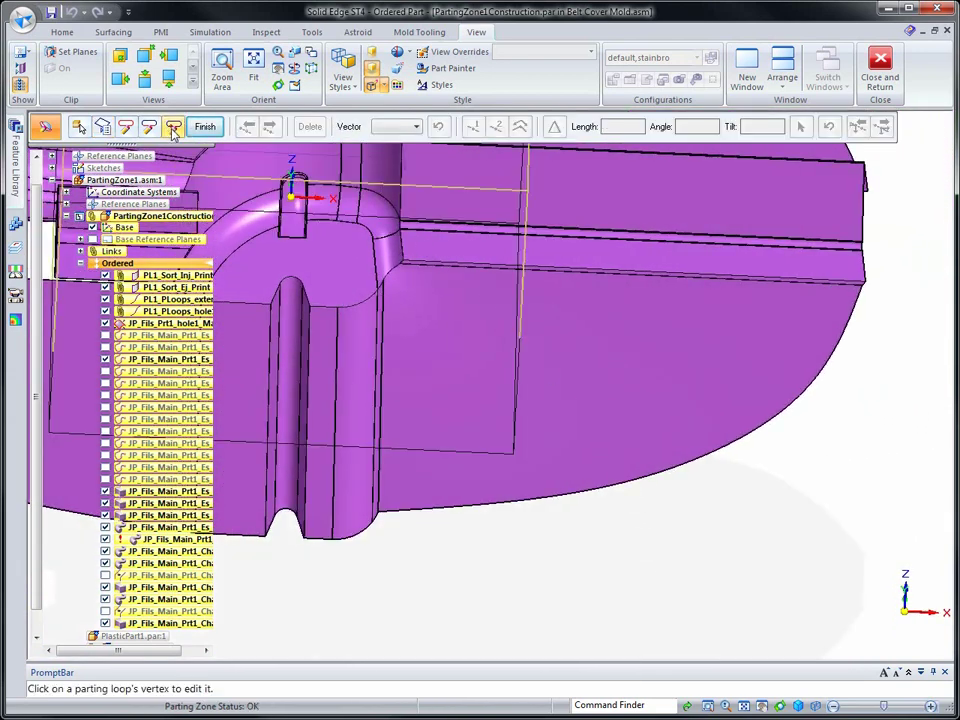
click(401, 267)
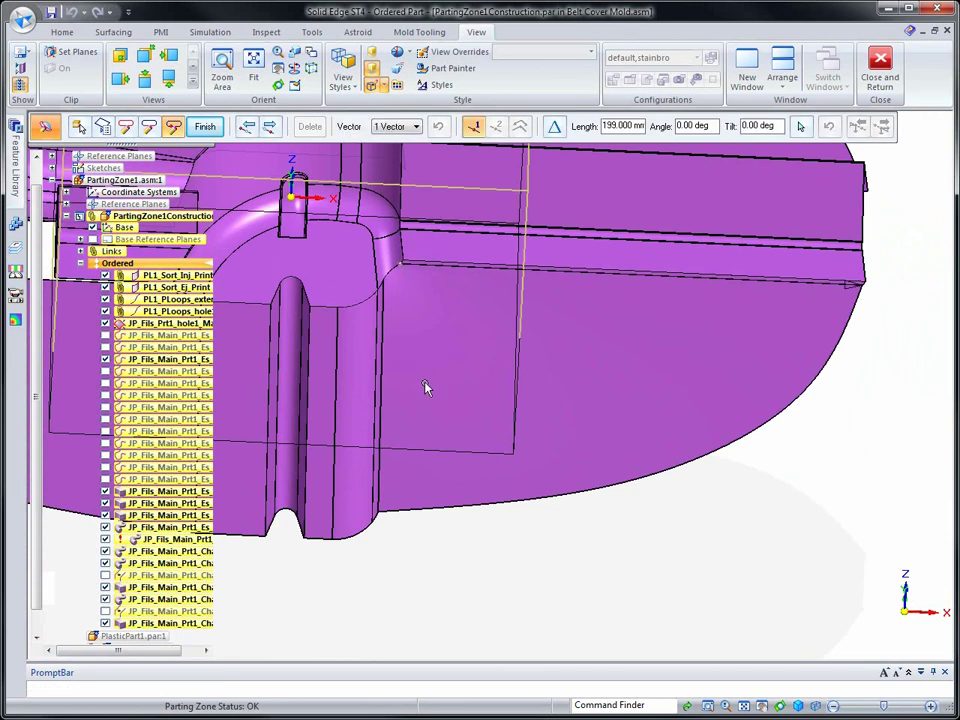
click(414, 128)
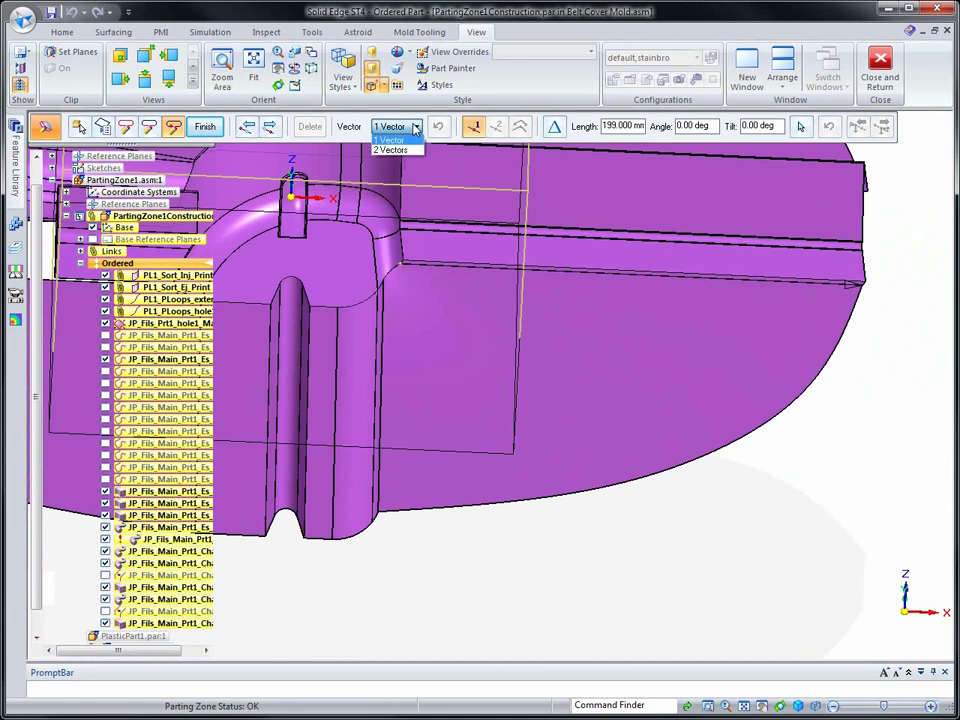
click(392, 150)
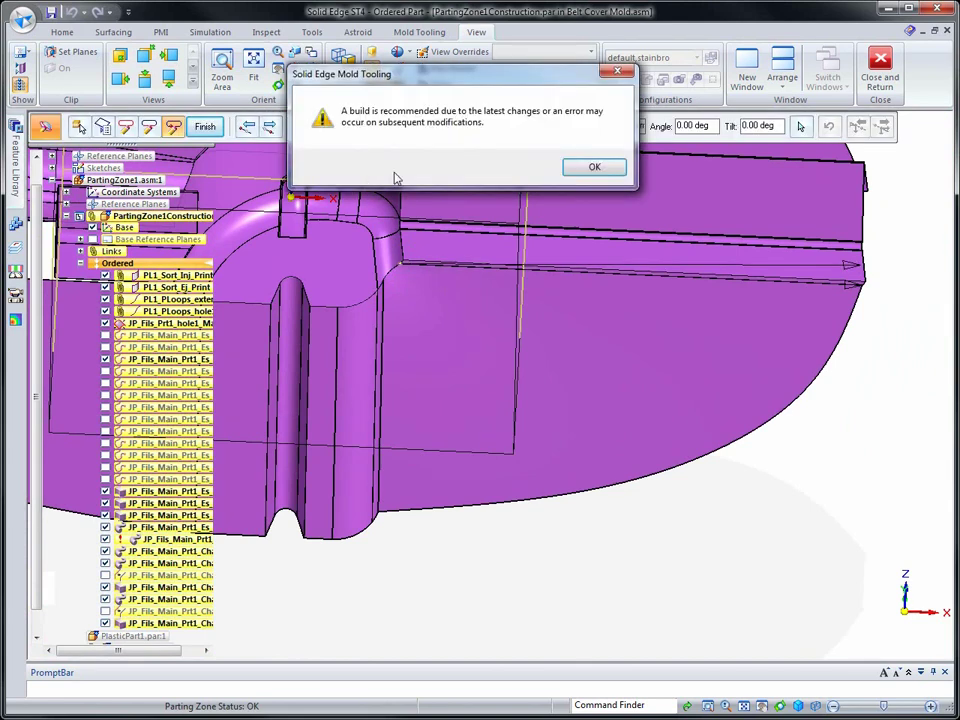
click(594, 168)
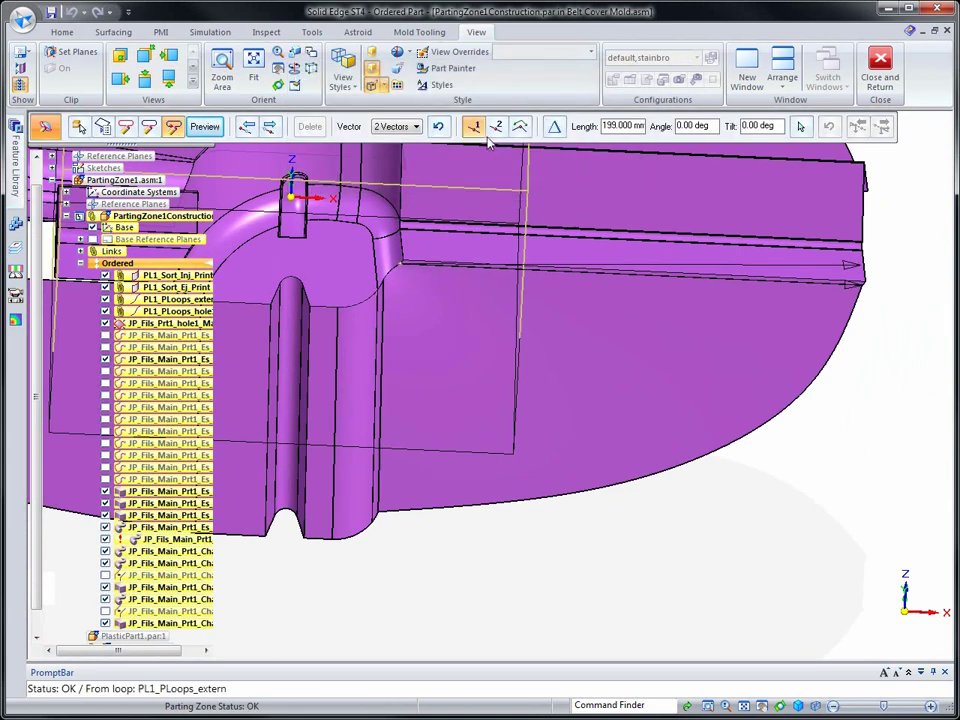
- Turn the corner vertex's first vector toward negative Y and set its second vector's angle to 0 degrees
drag(710, 127, 642, 128)
text(-9)
key(Return)
click(496, 126)
click(690, 127)
text(0)
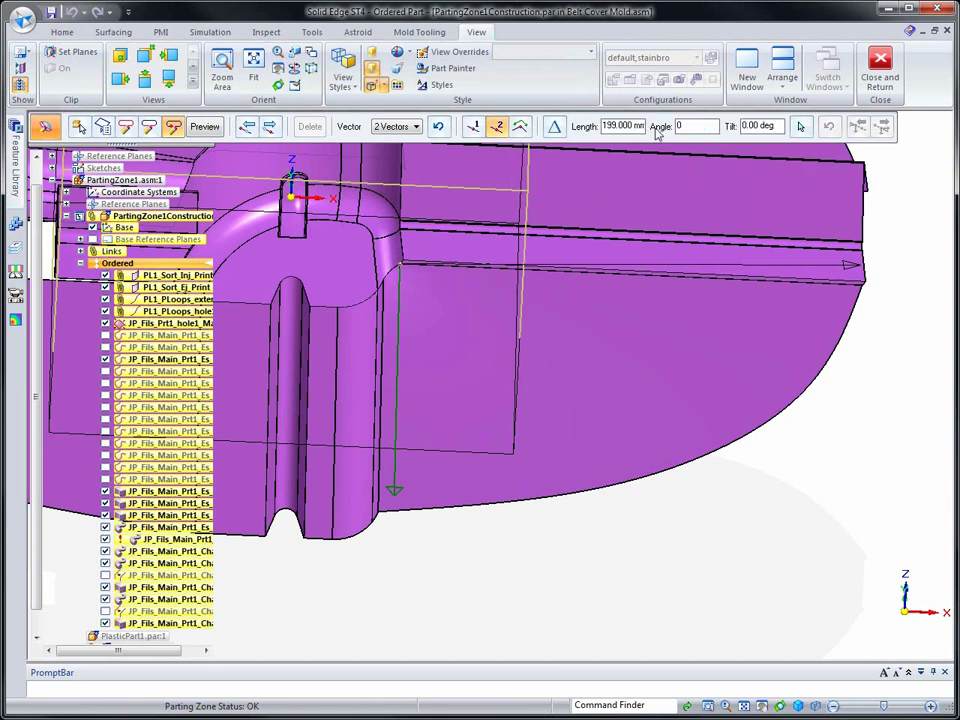
key(Return)
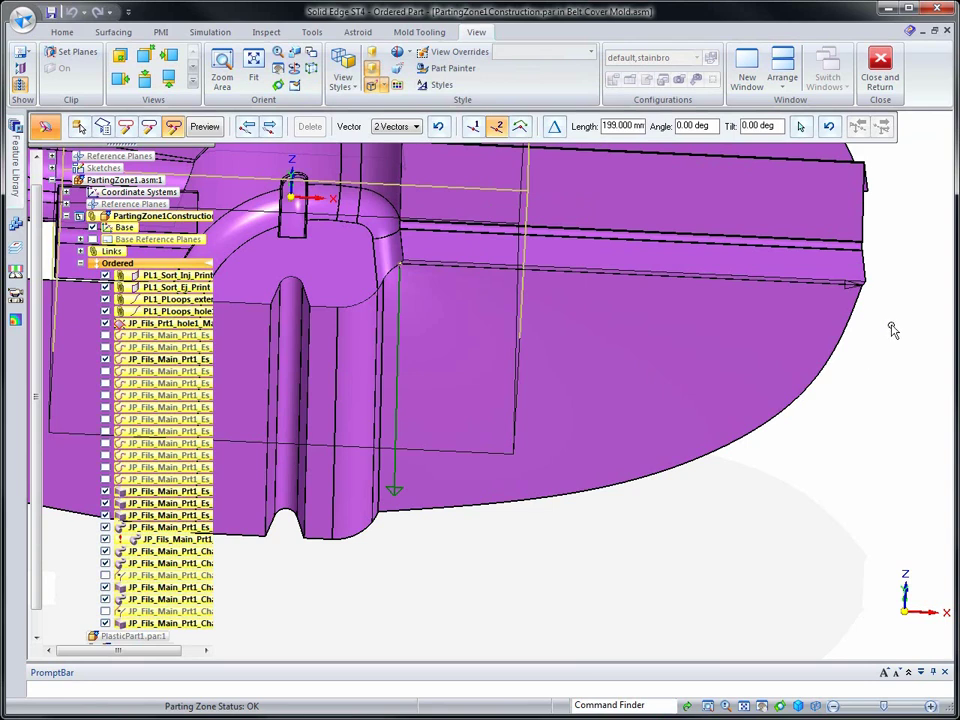
- Set the vector angle to 180 degrees for the vertices along the cover's curved rim beside the slide block
middle_drag(888, 342, 404, 322)
click(404, 318)
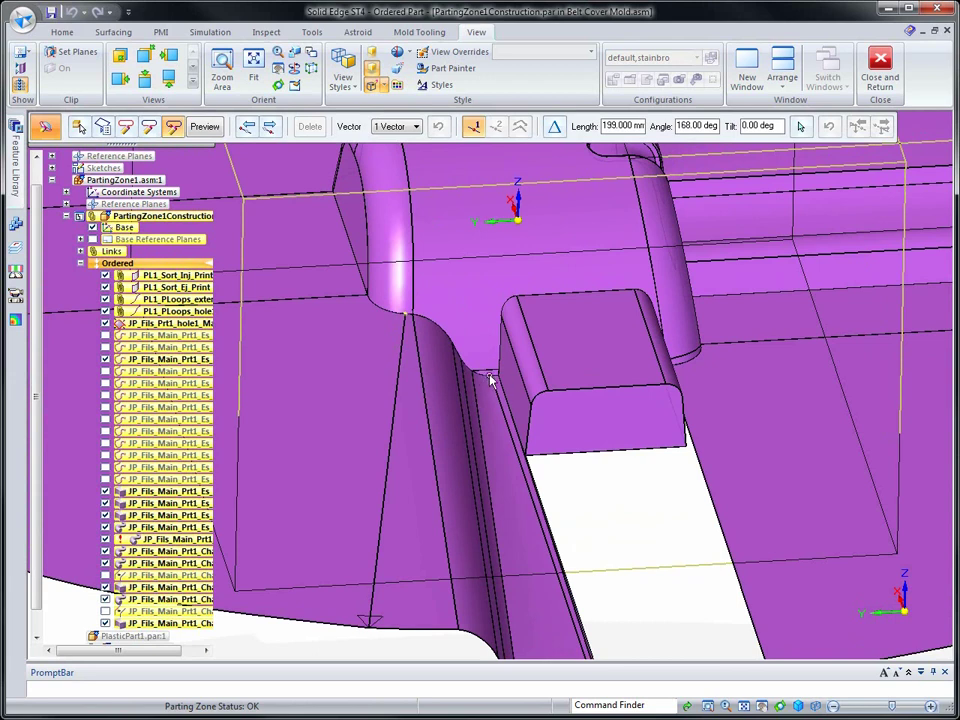
click(456, 399)
drag(668, 131, 653, 133)
text(180)
key(Return)
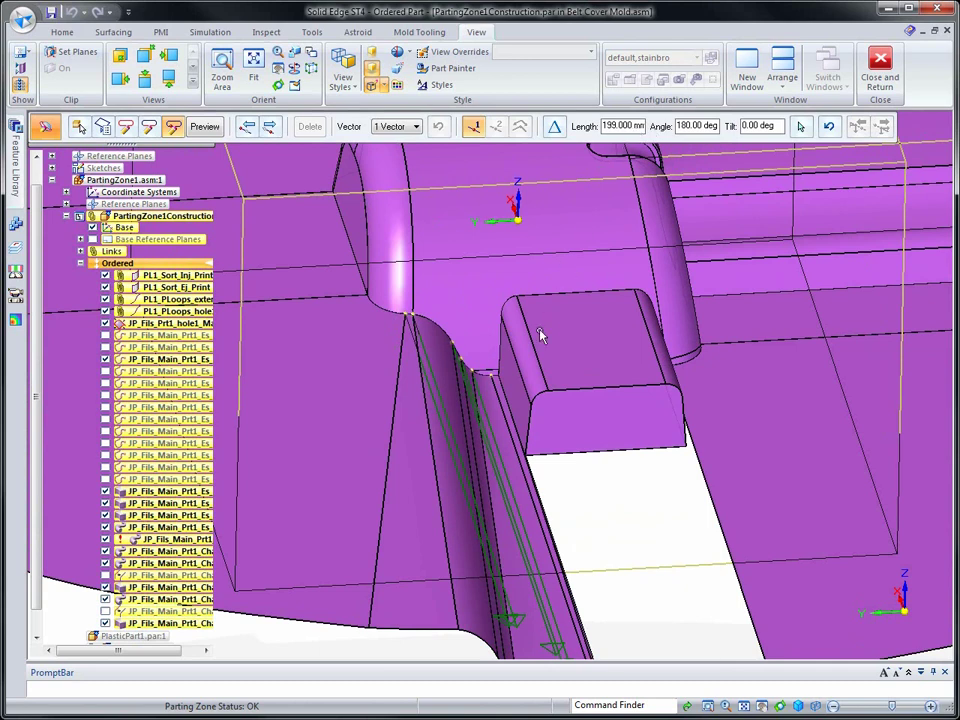
- Go through the parting loop vertices to the slide block's lower corner beside the opening and set that vertex's vector angle to -179.8 degrees
click(500, 378)
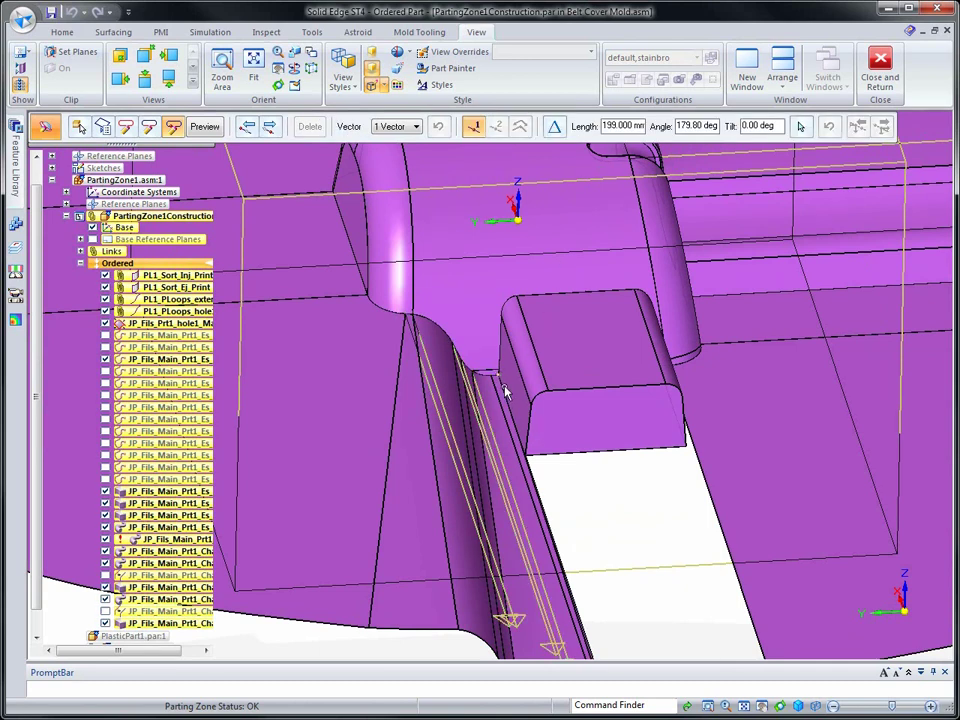
click(273, 128)
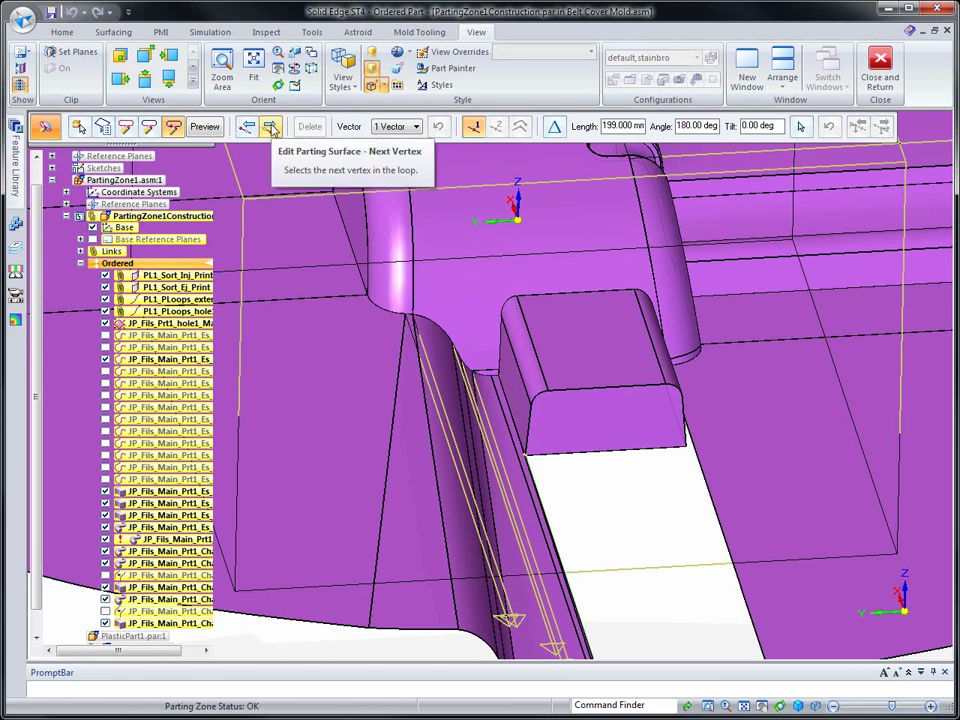
click(273, 128)
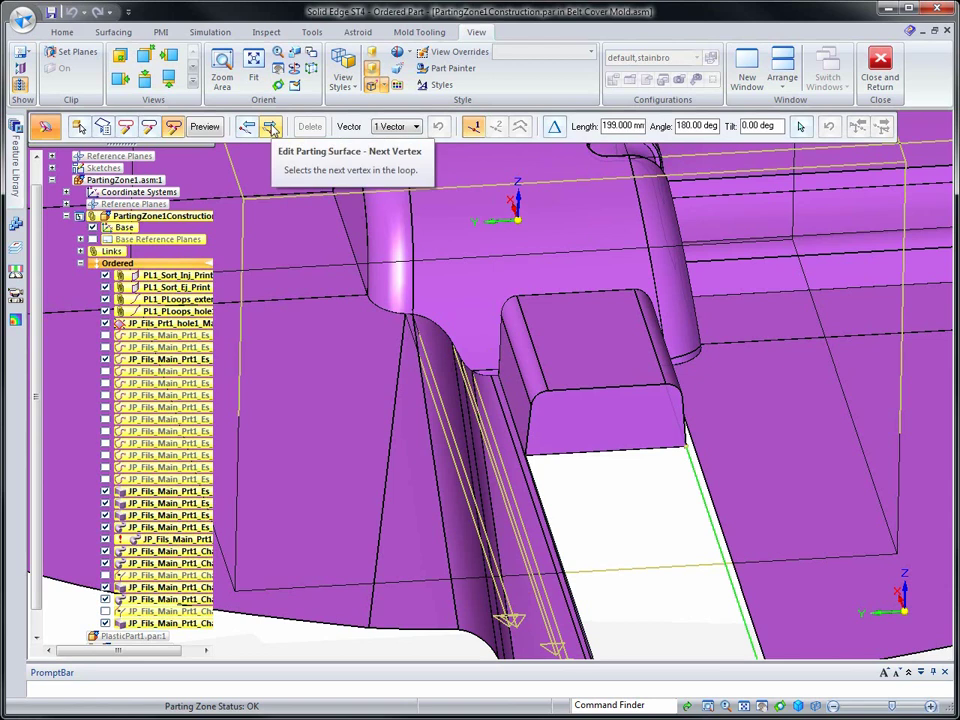
click(273, 128)
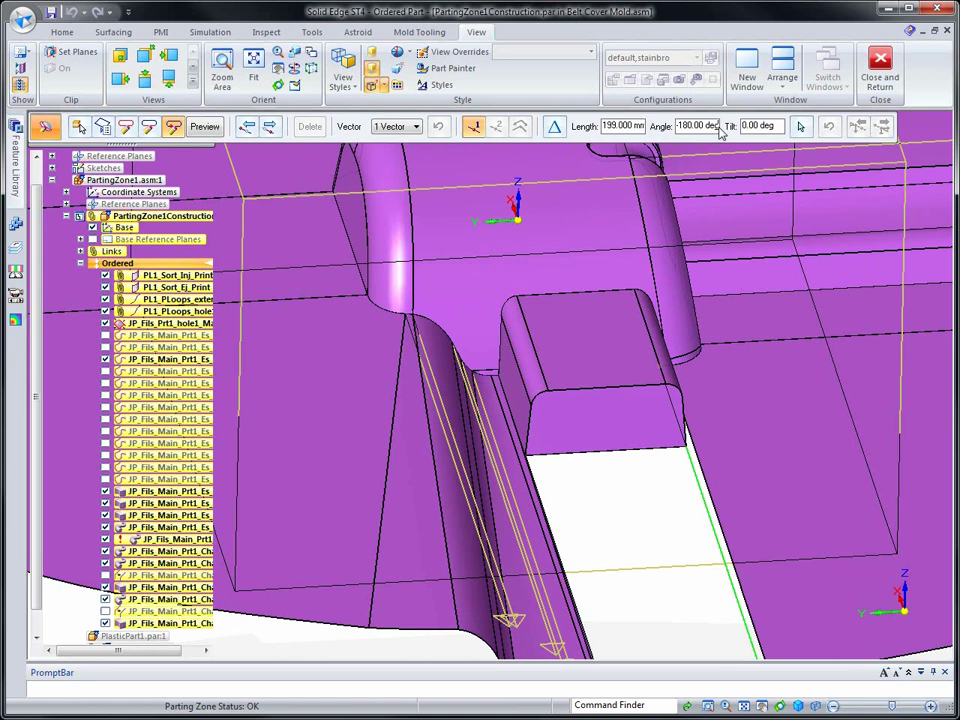
click(685, 127)
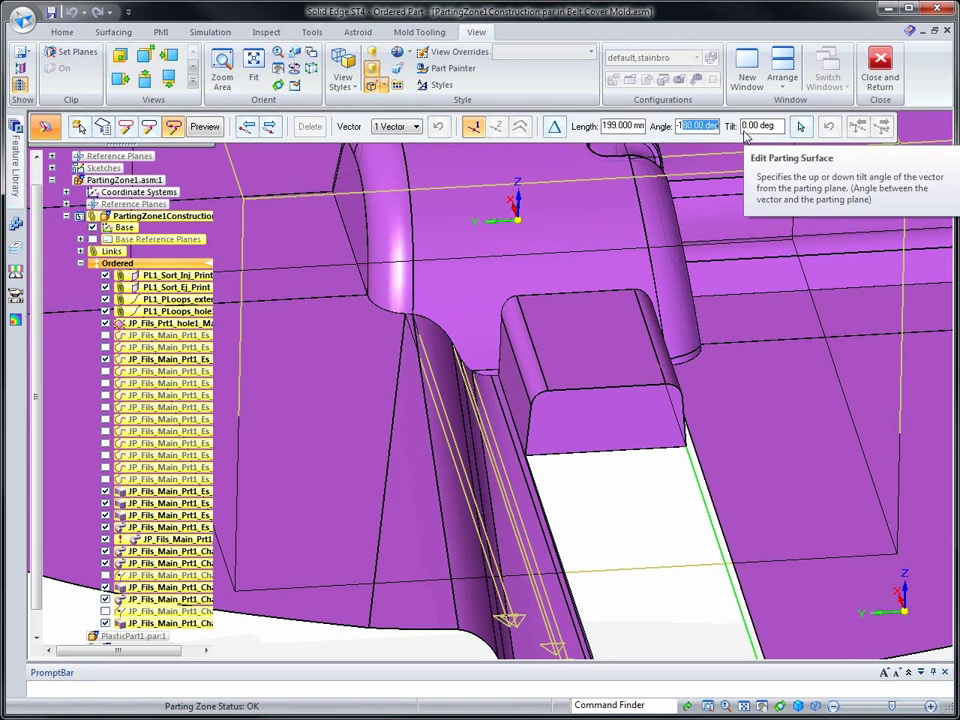
text(7)
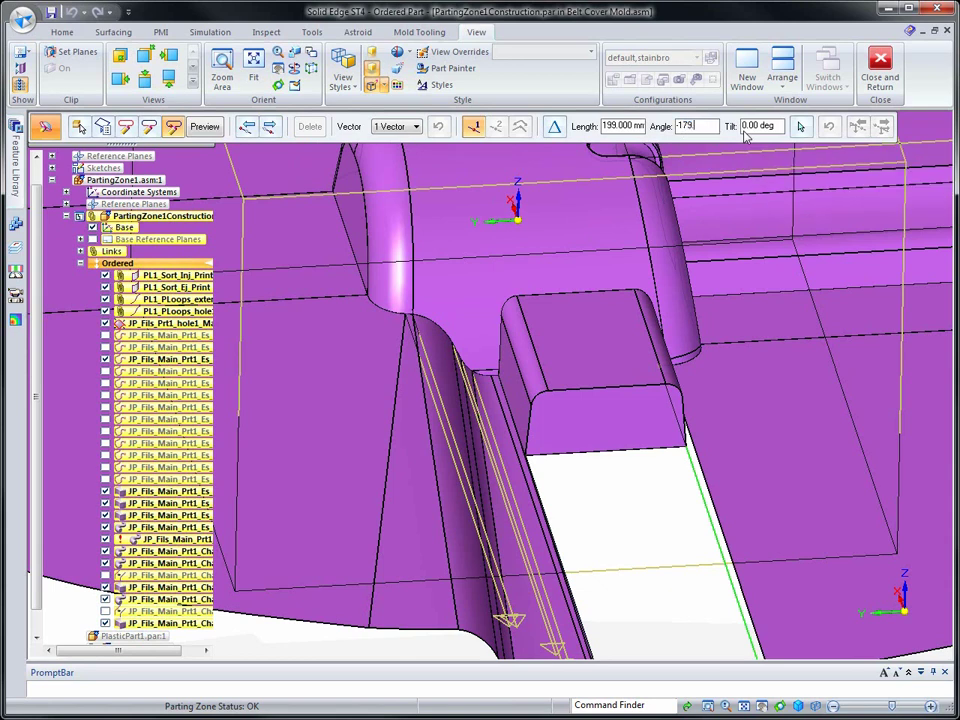
text(9.8)
key(Return)
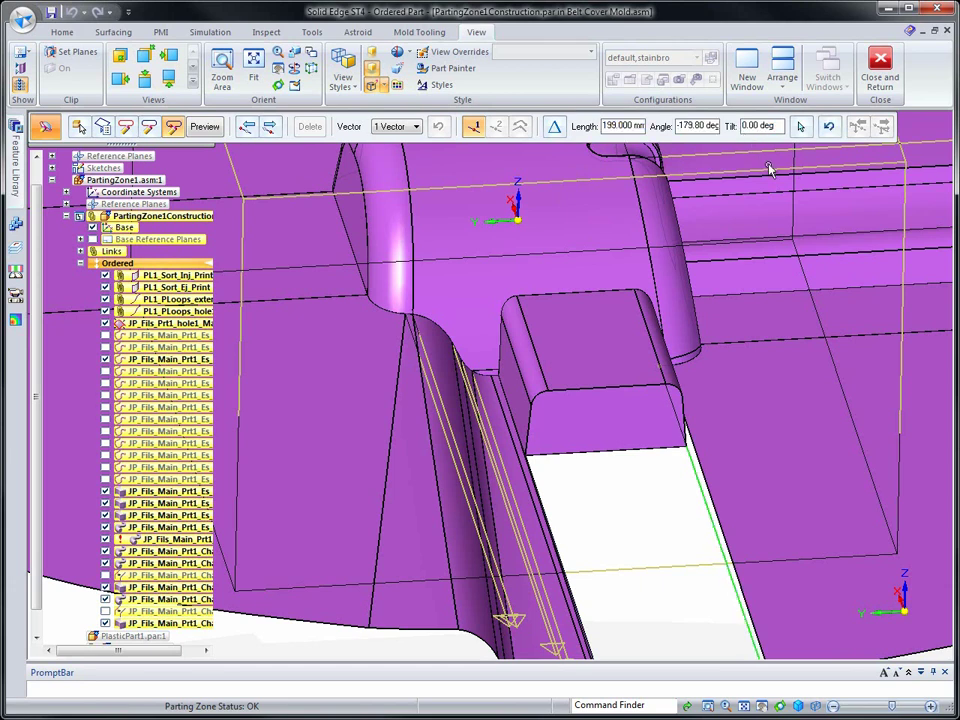
- Preview and finish the edited parting surface, and save the Belt Cover Mold assembly
scroll(852, 405, down, 2)
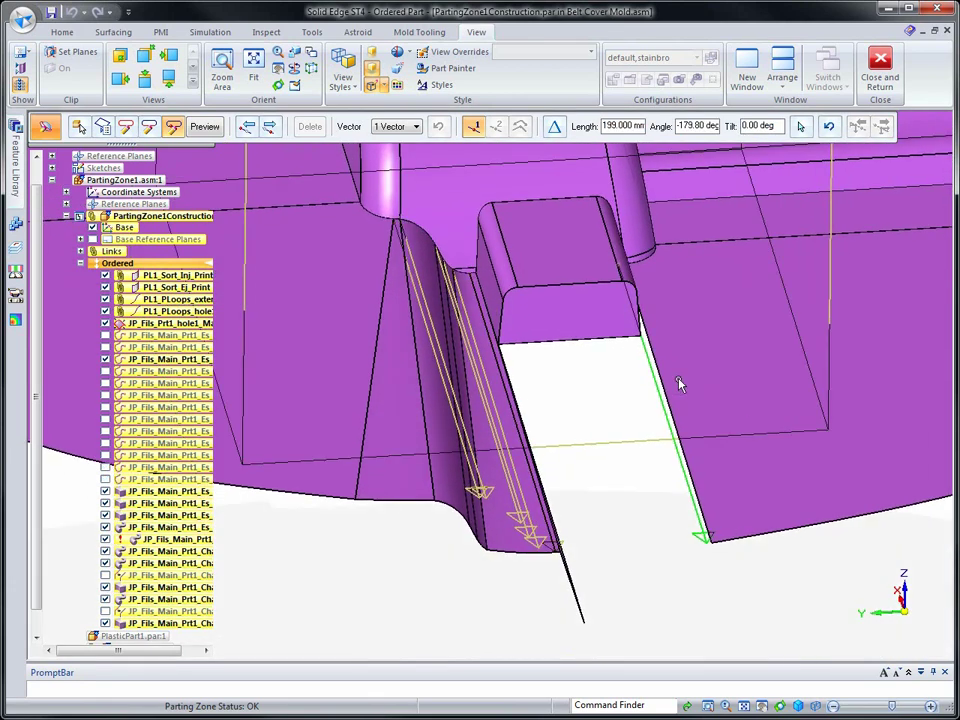
click(212, 132)
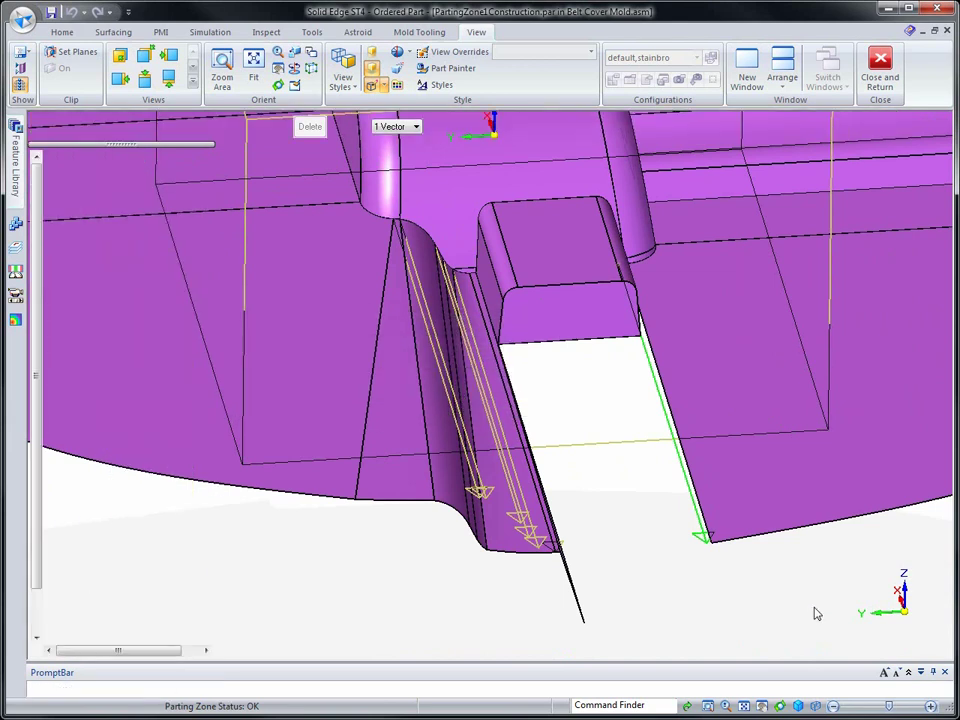
middle_drag(802, 605, 776, 593)
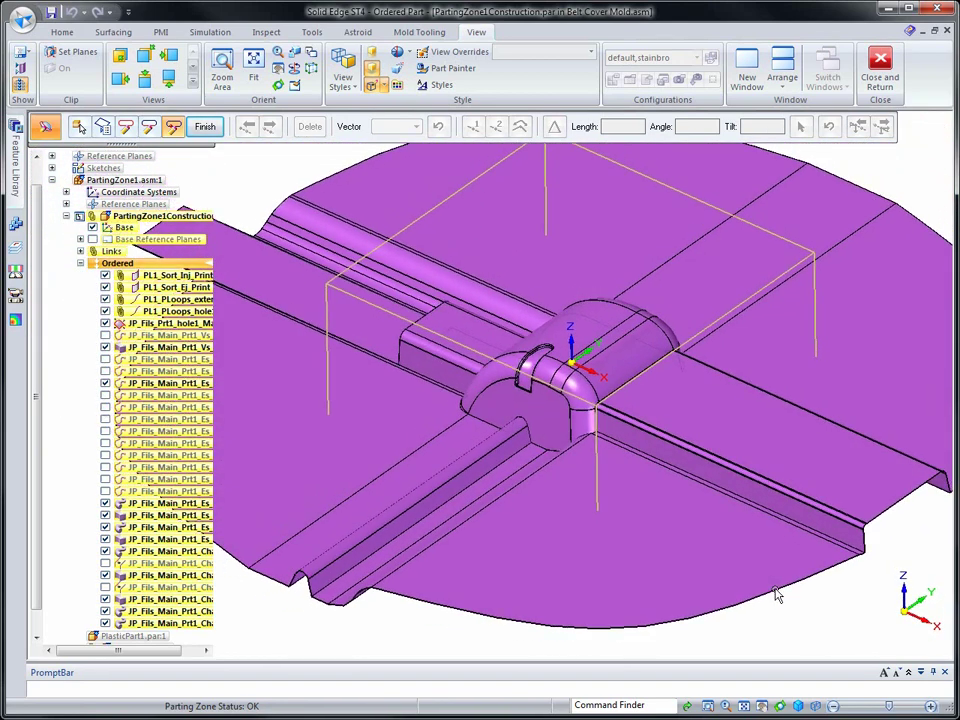
click(205, 126)
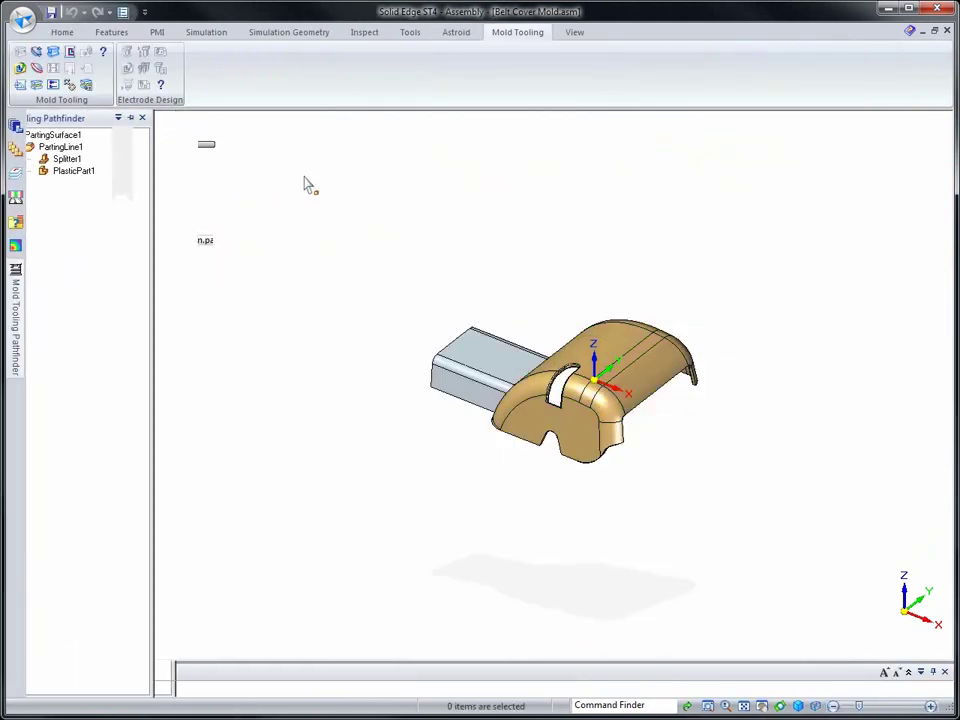
click(50, 12)
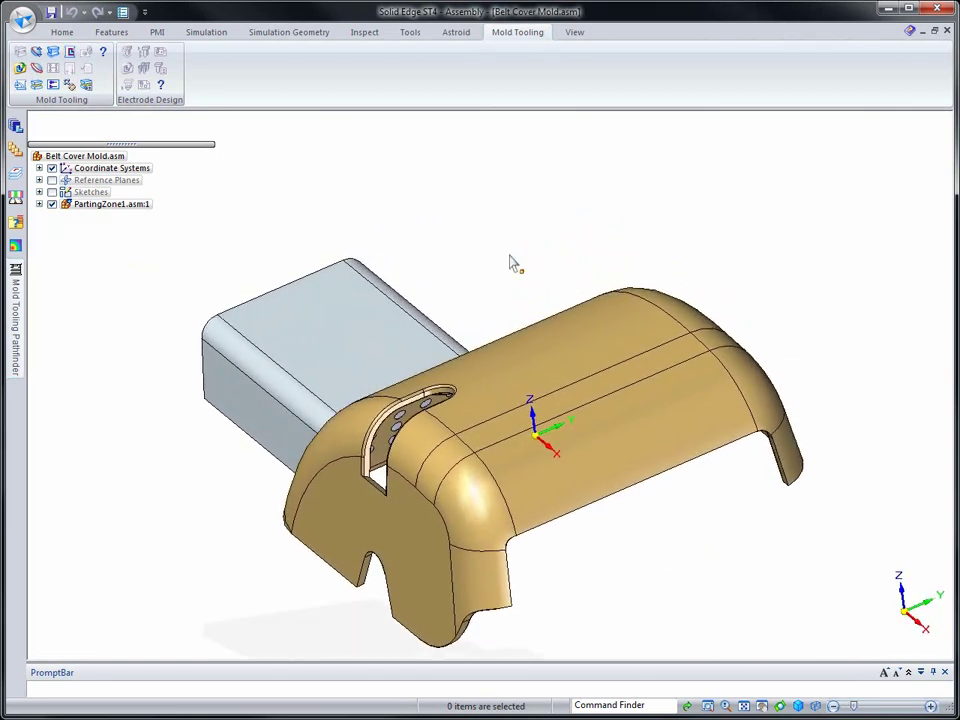
- Start a parting zone from the parting surface and set its opening Z dimension to -7.050 mm by keypoint
click(36, 84)
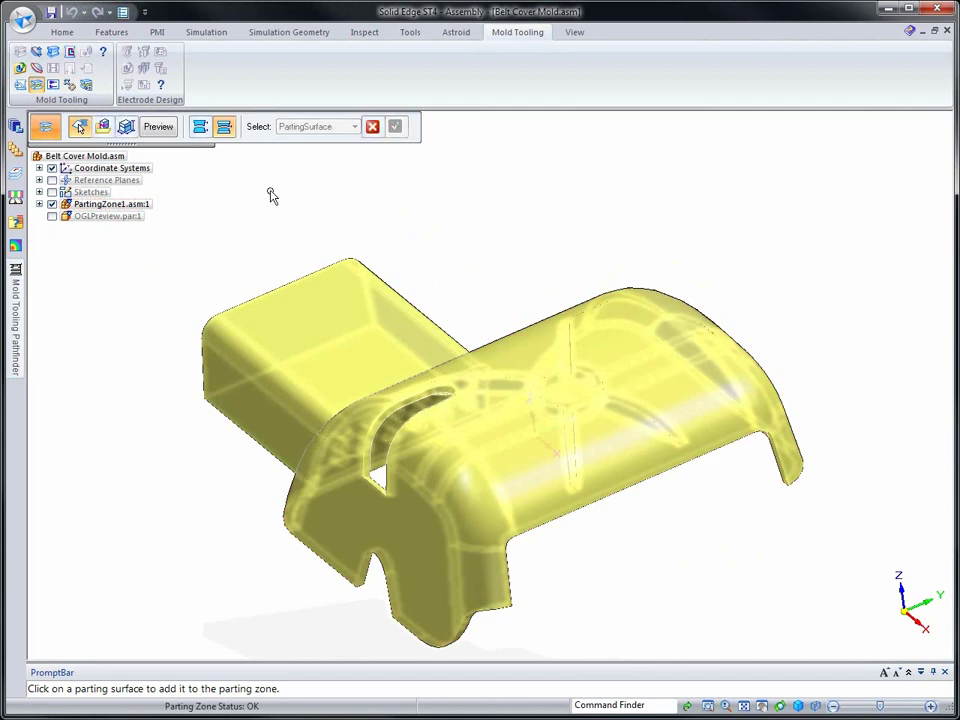
click(103, 129)
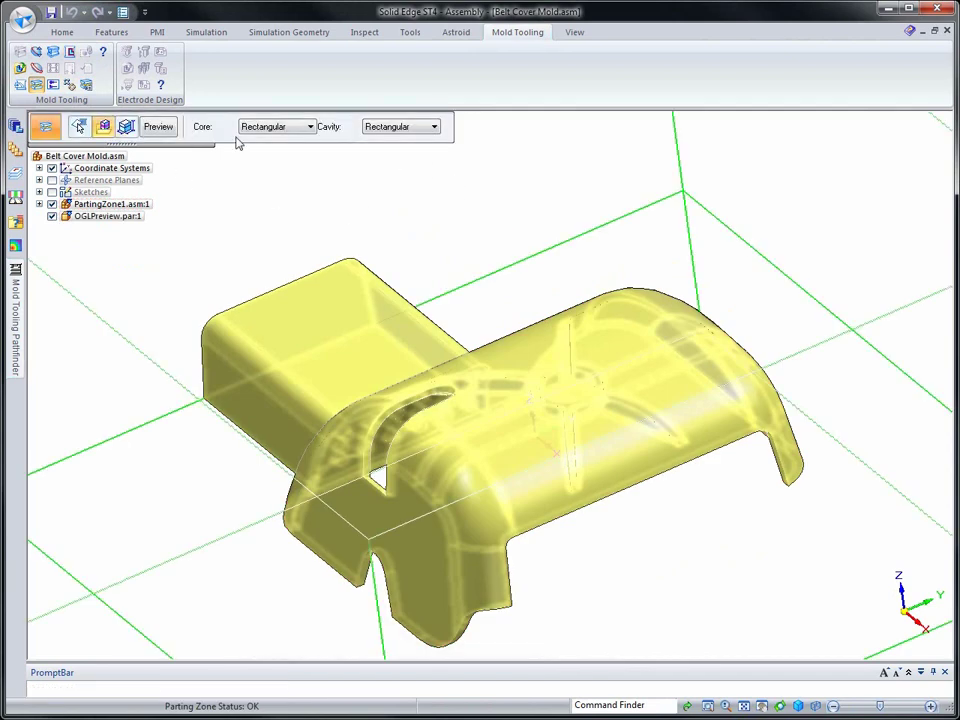
click(126, 128)
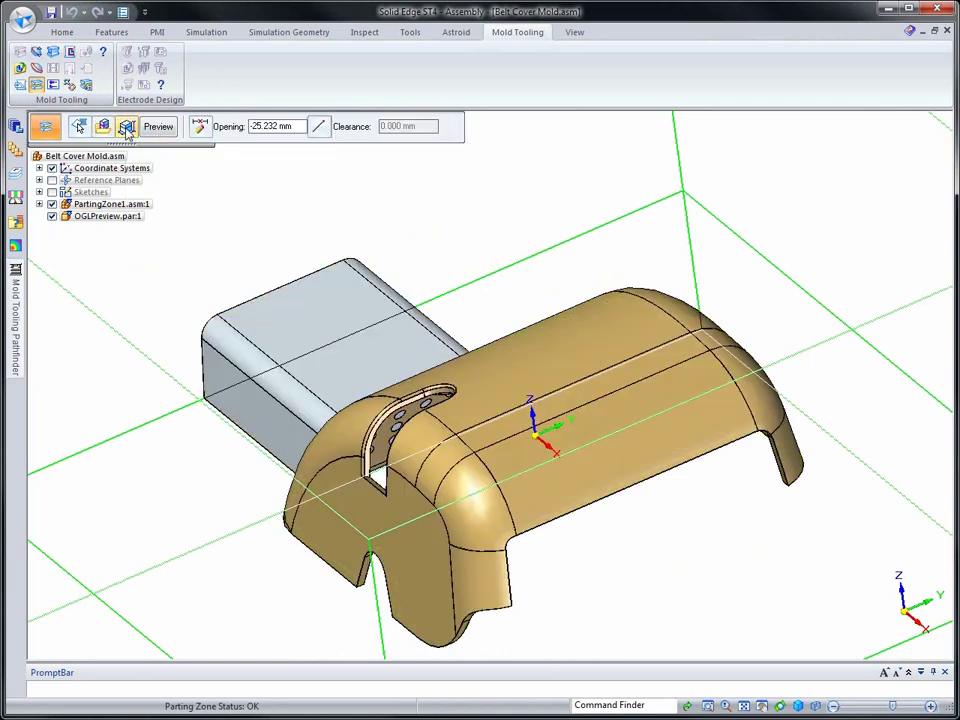
click(318, 126)
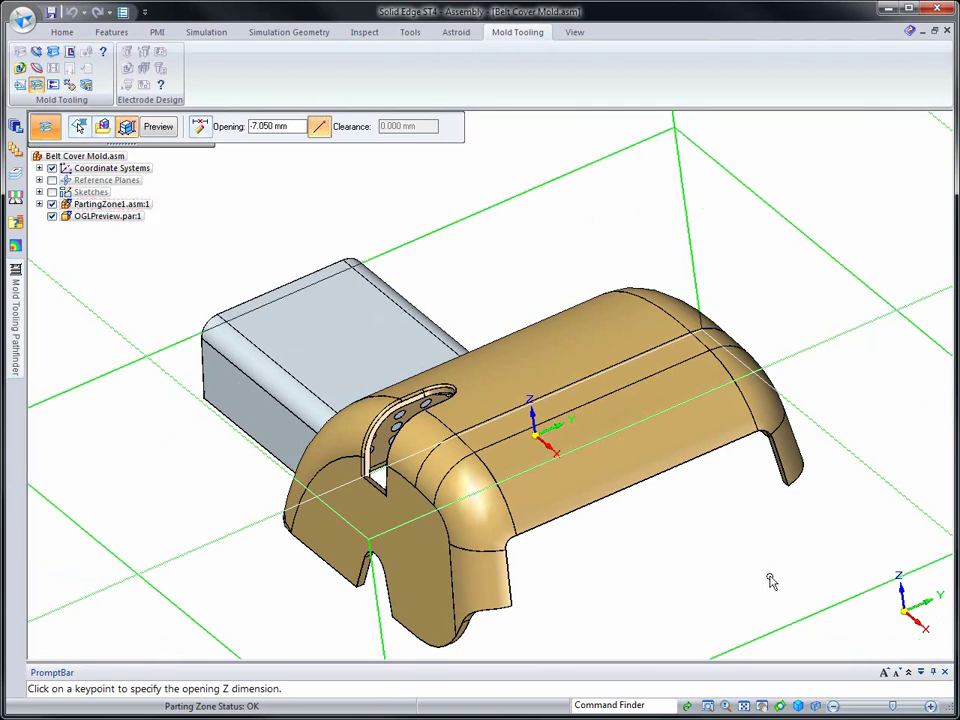
scroll(770, 580, down, 5)
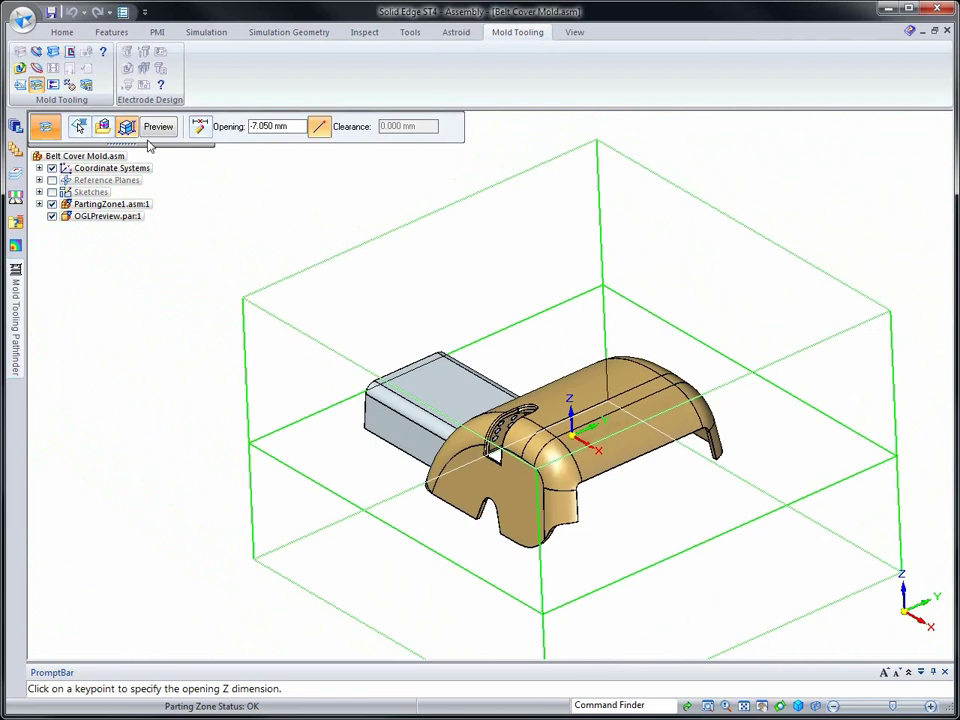
- Set the parting zone's injection element to 180 mm in X and 175 mm in Y
click(199, 131)
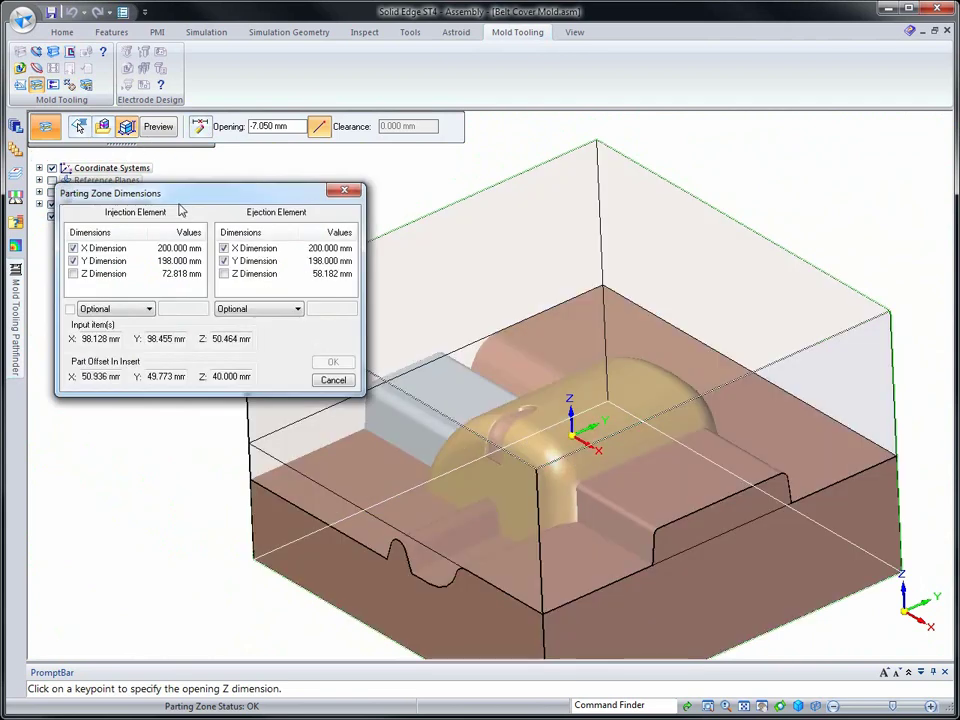
click(176, 248)
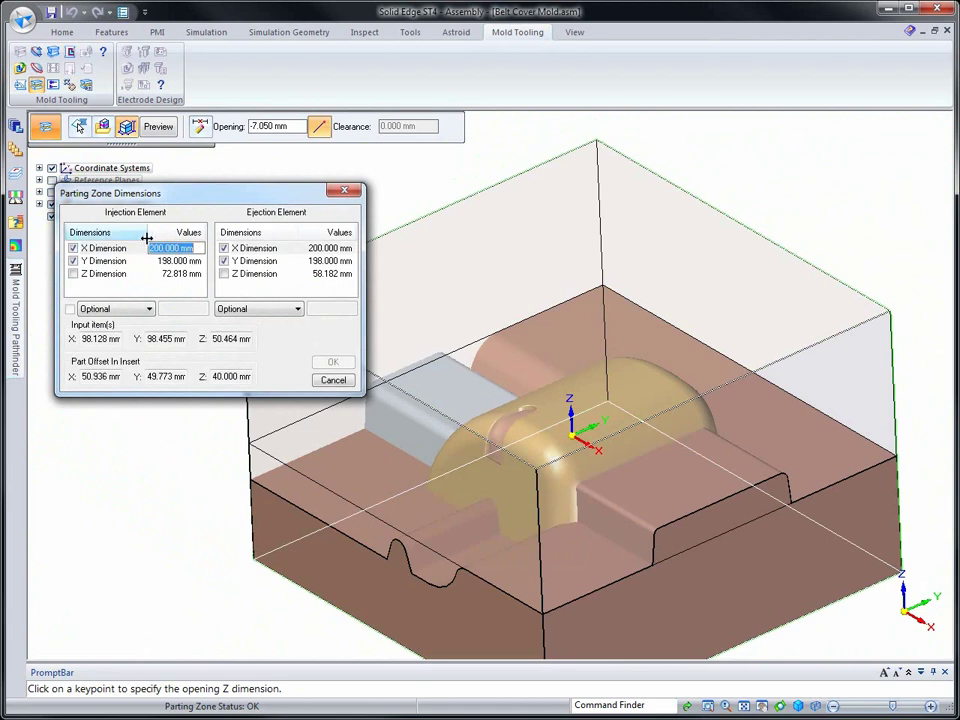
text(180)
key(Return)
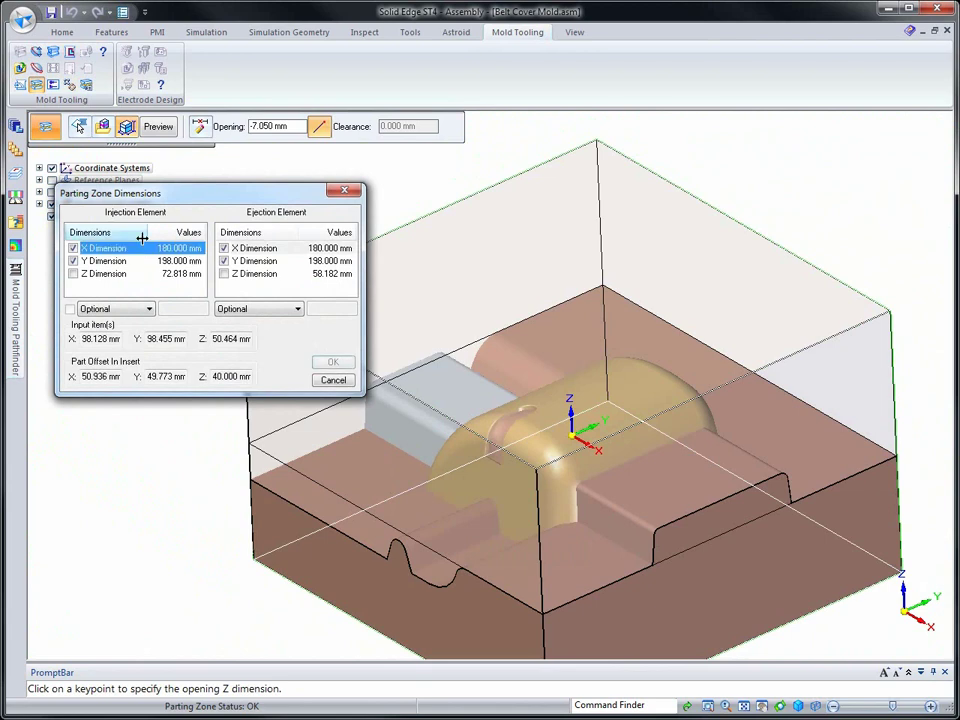
click(165, 261)
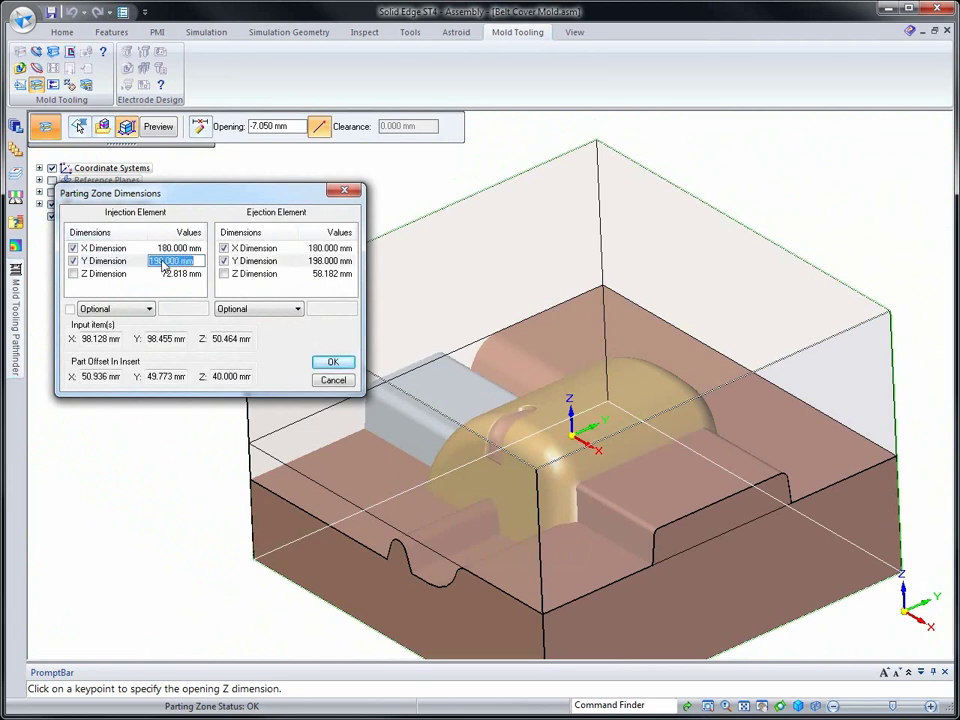
text(175)
key(Return)
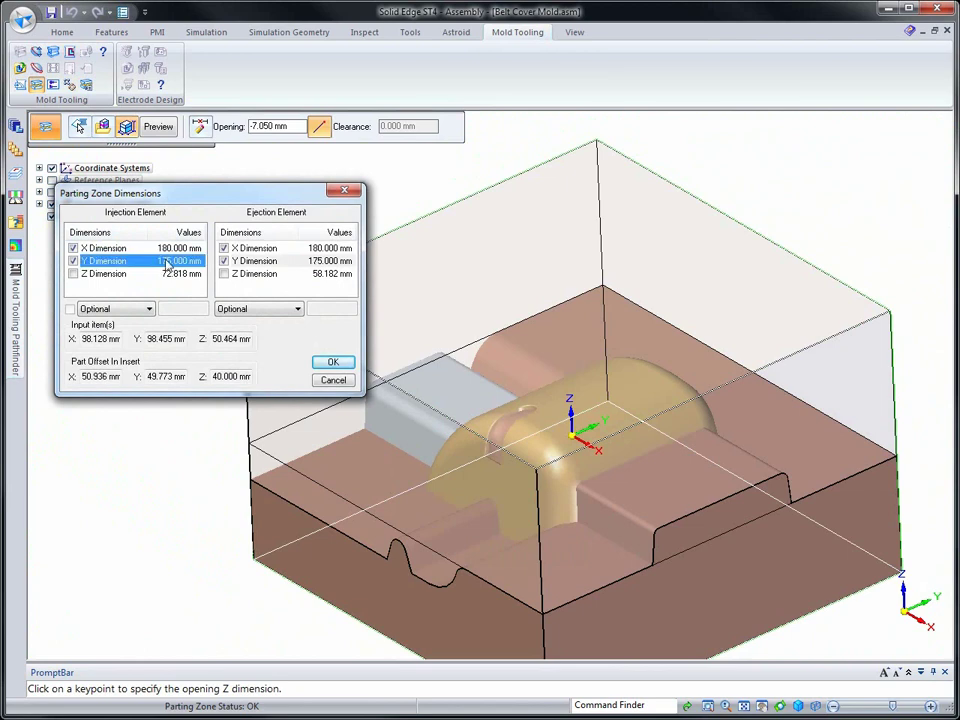
- Enable the Z dimension at 77 mm for the parting zone, and preview and finish the core and cavity blocks
click(73, 276)
click(173, 276)
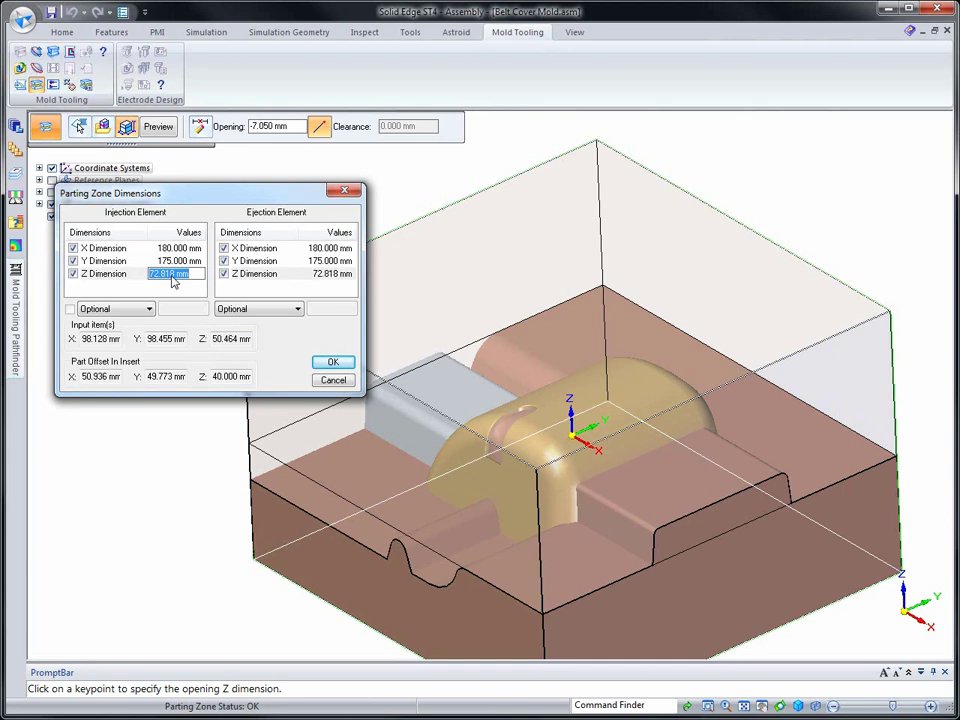
text(77)
key(Return)
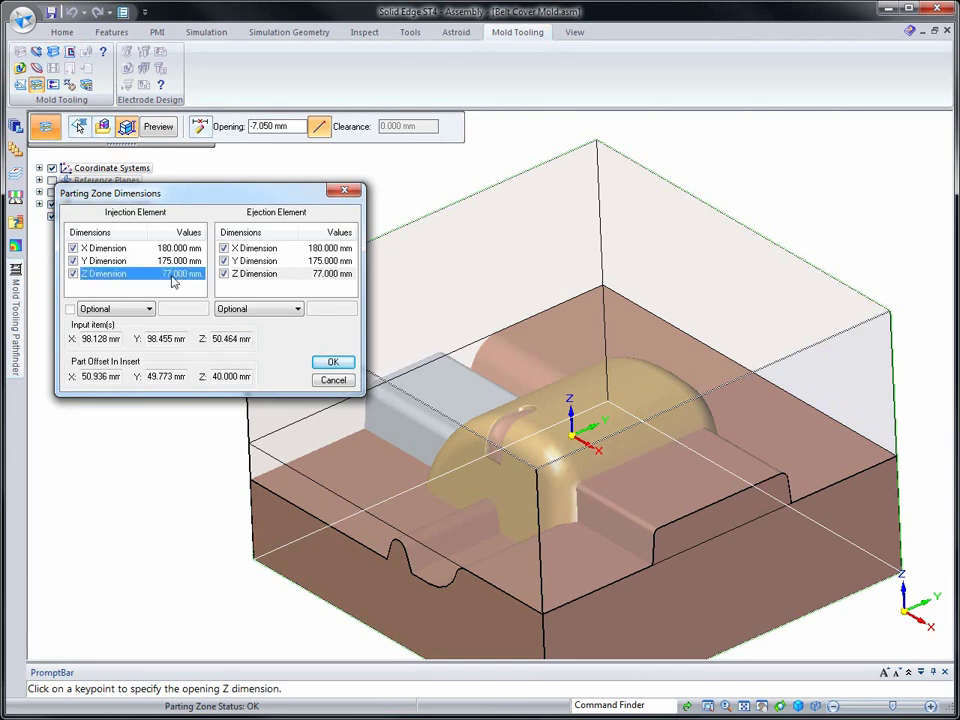
click(330, 364)
click(157, 127)
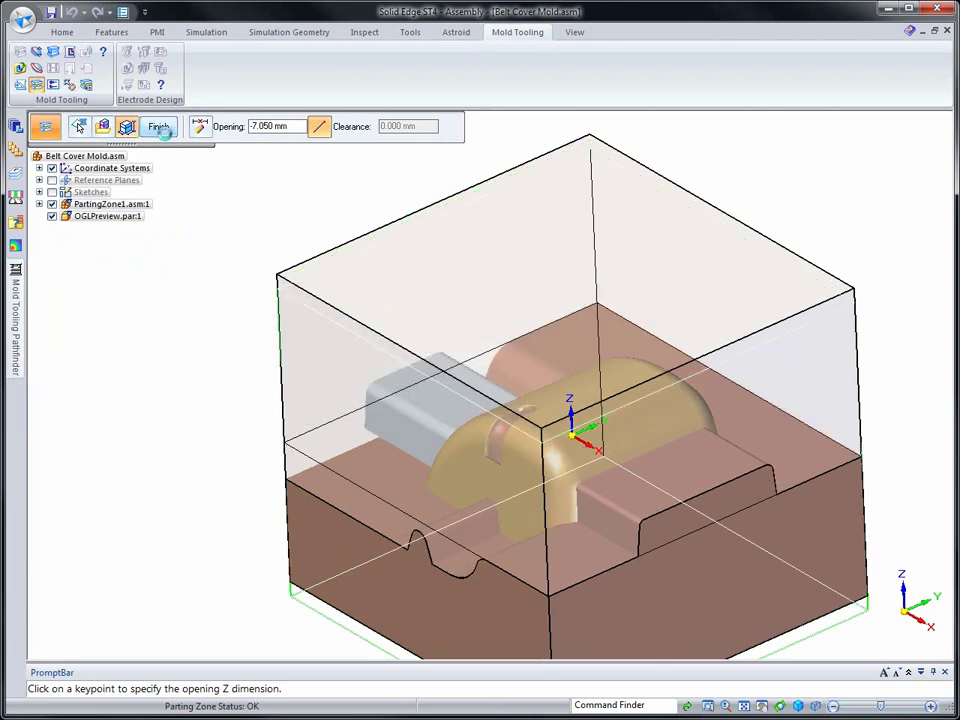
click(159, 127)
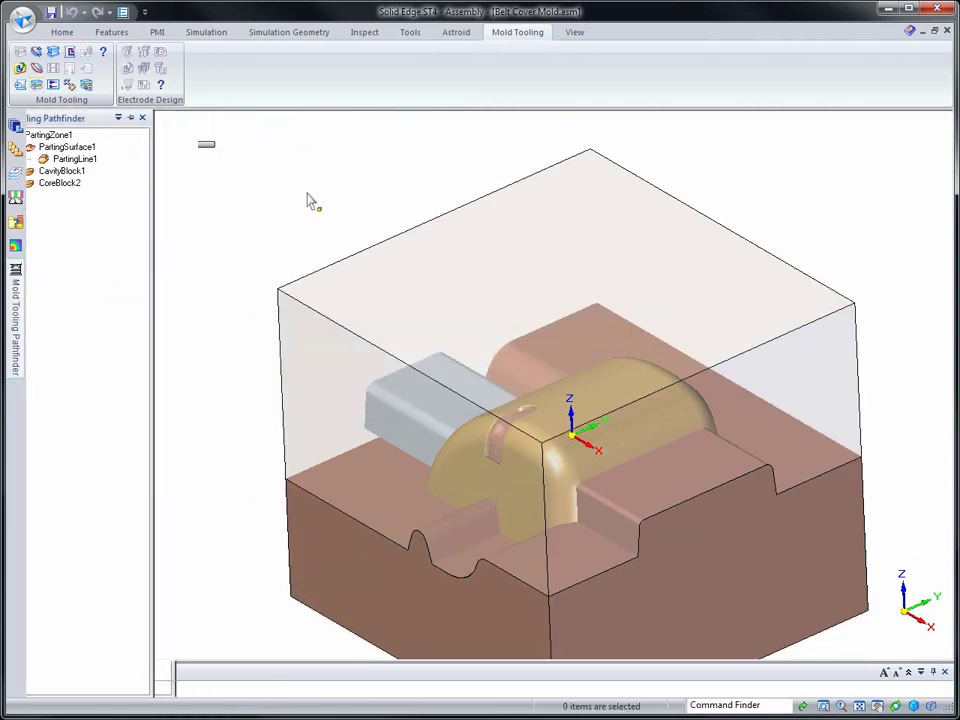
- Hide the cavity block and the plastic belt cover part to expose the core block around the slot
click(493, 212)
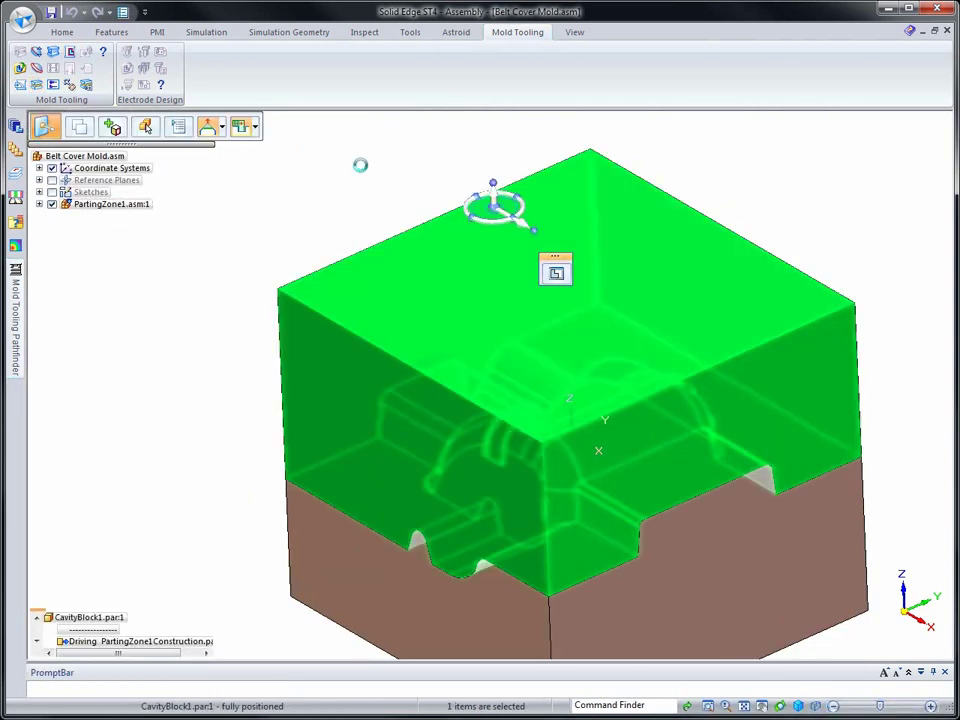
right_click(272, 165)
click(382, 189)
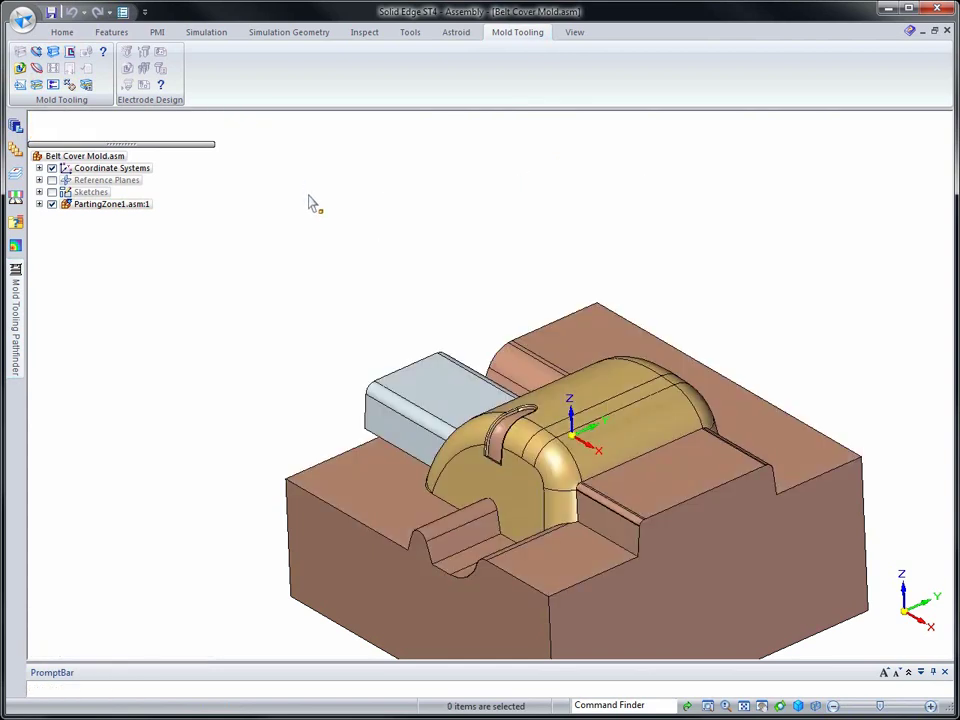
click(456, 455)
right_click(400, 263)
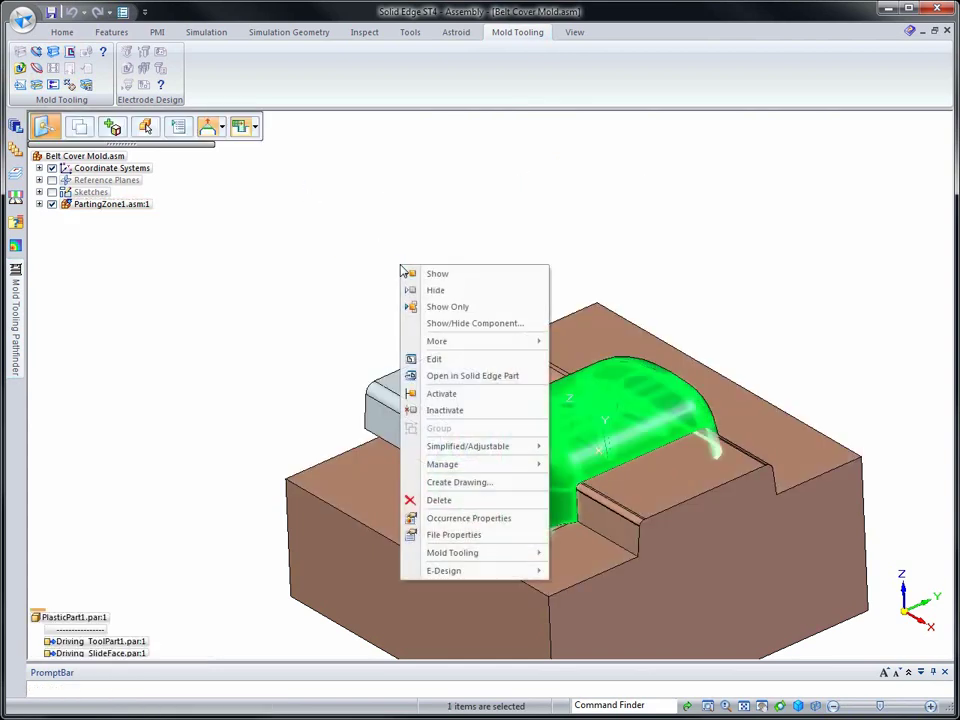
click(415, 287)
middle_drag(315, 275, 297, 272)
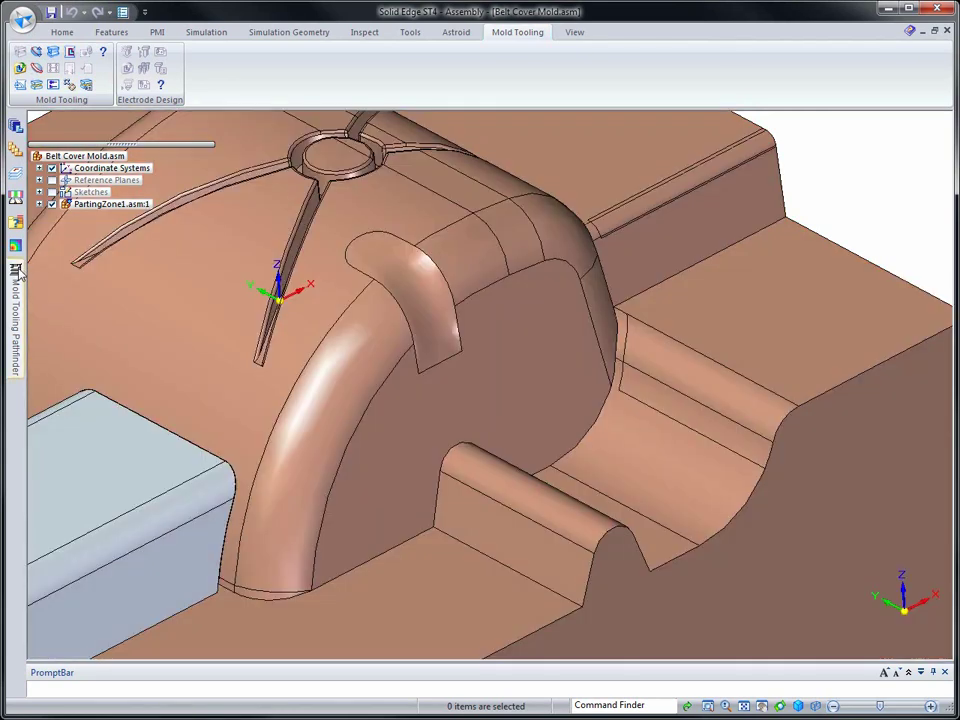
- Open the definition of PartingSurface1 for editing from the mold tooling structure
click(16, 272)
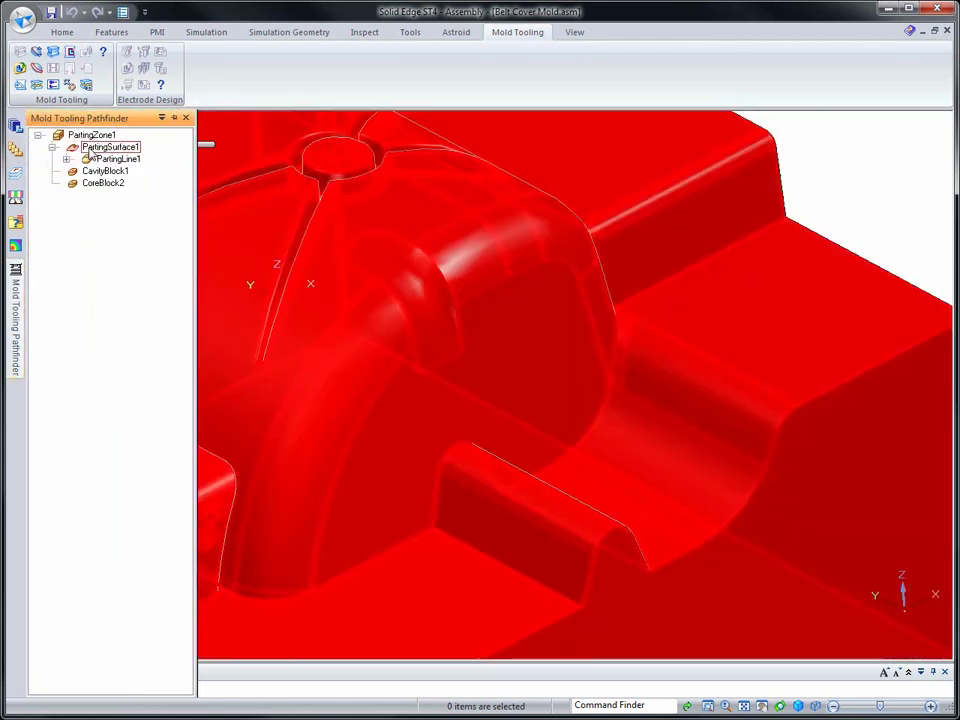
click(92, 147)
right_click(90, 149)
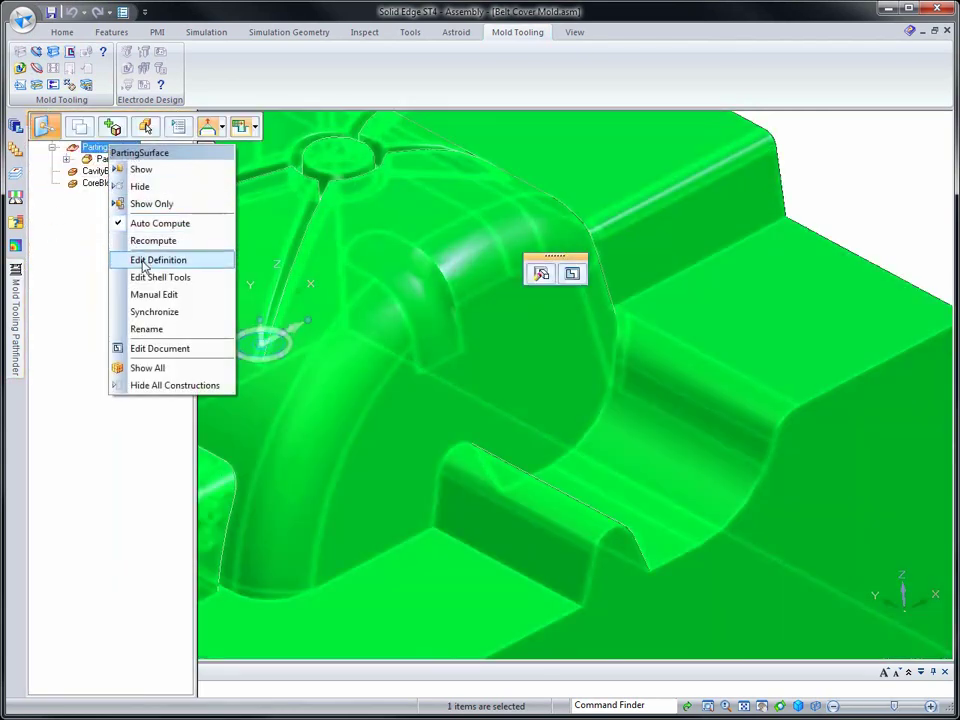
click(145, 260)
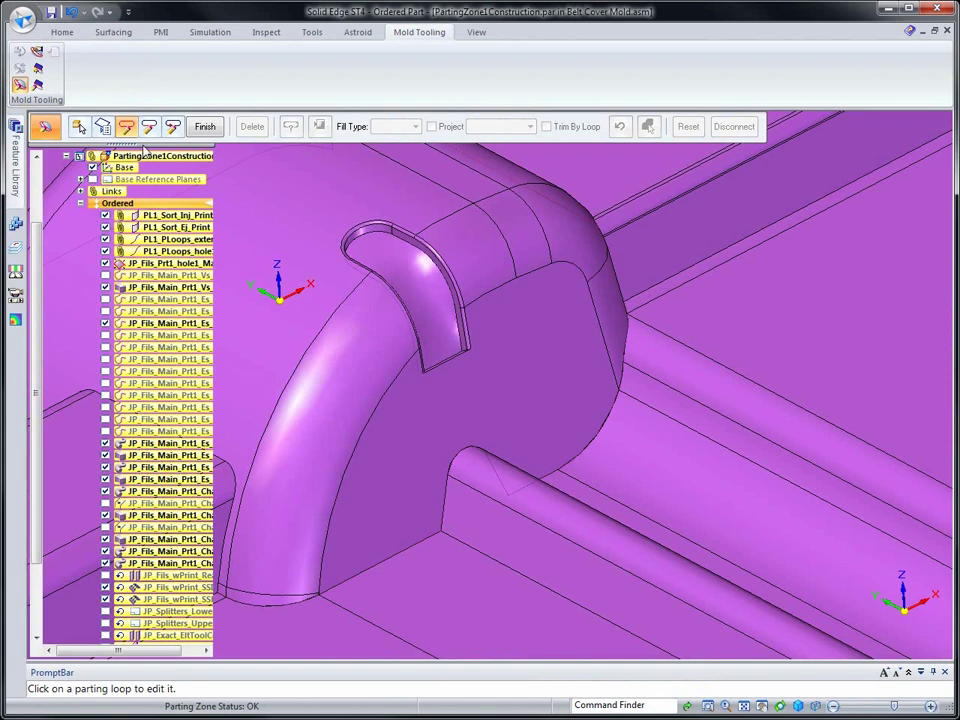
- Create a new parting loop between the two vertices at the base of the arched notch, and rebuild the parting surface
click(103, 127)
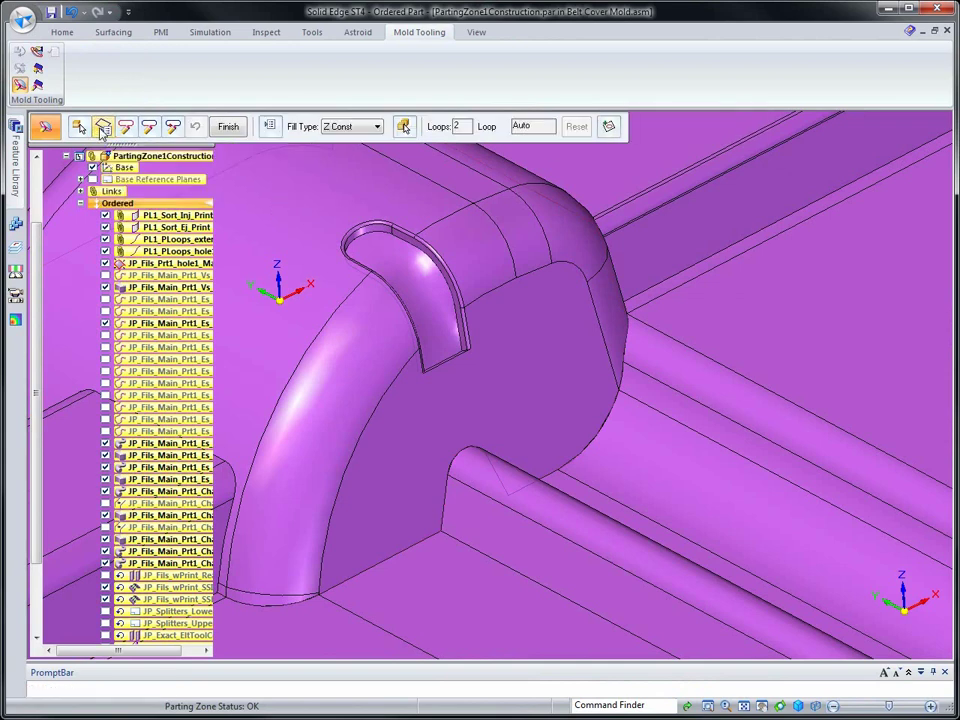
click(608, 127)
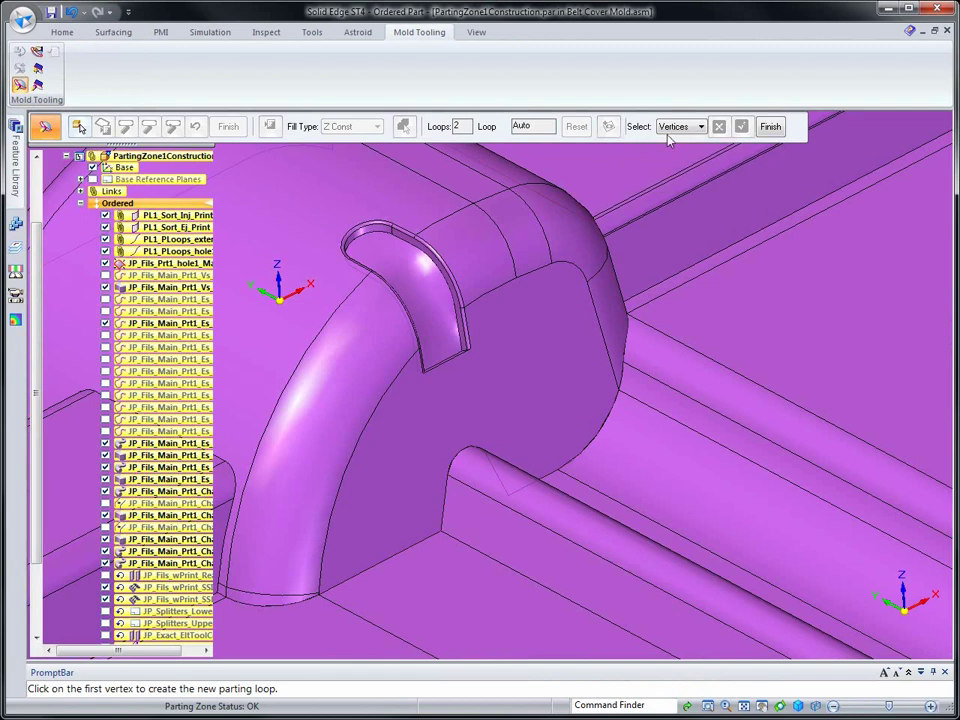
click(441, 532)
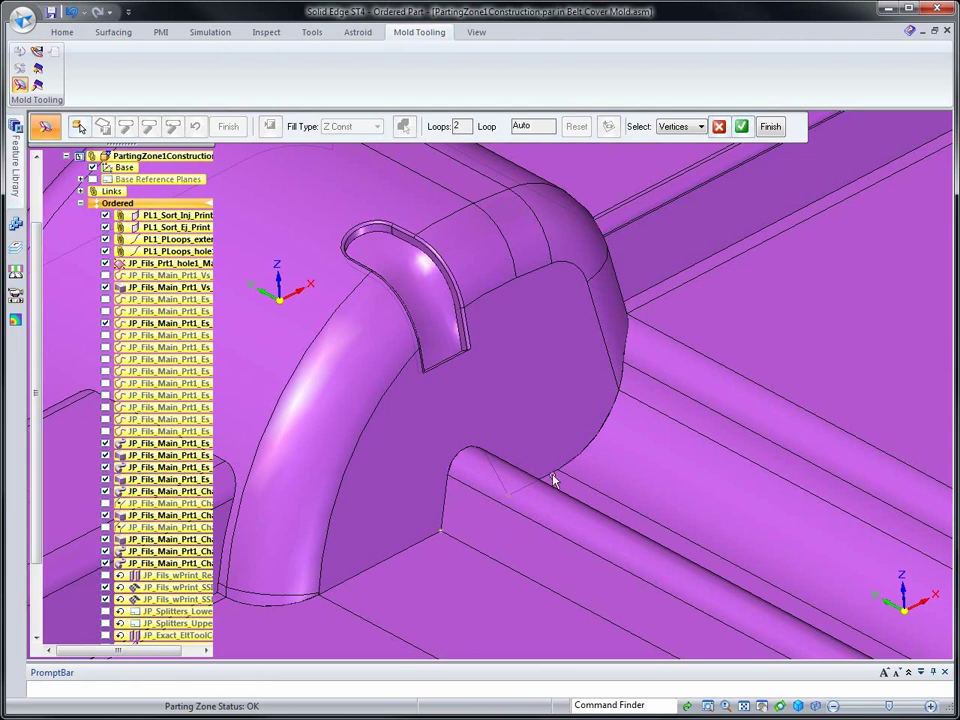
click(741, 126)
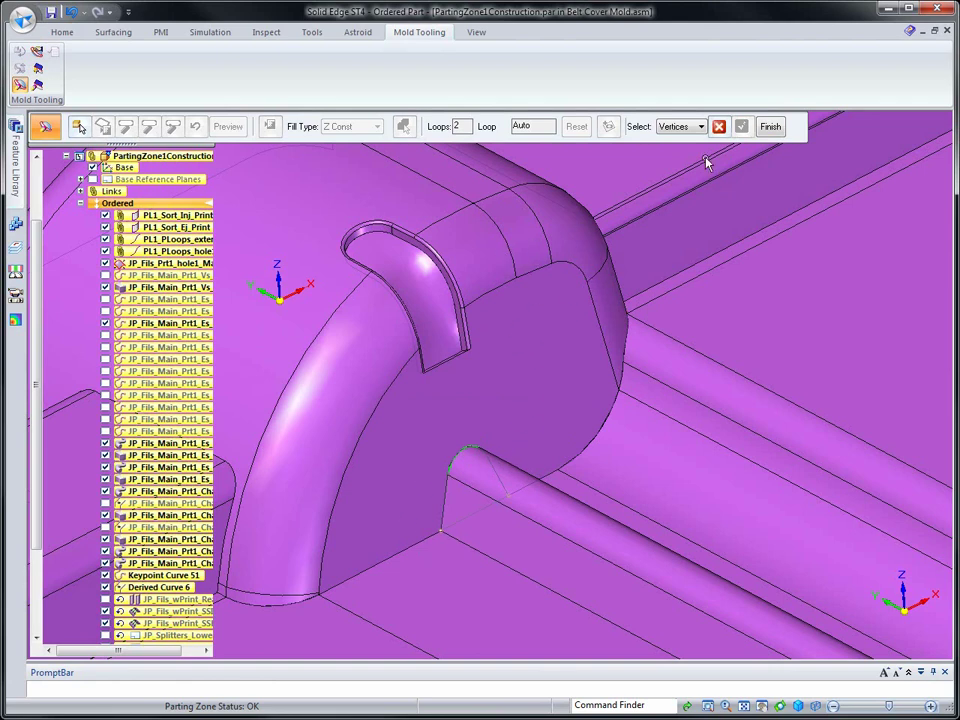
click(770, 127)
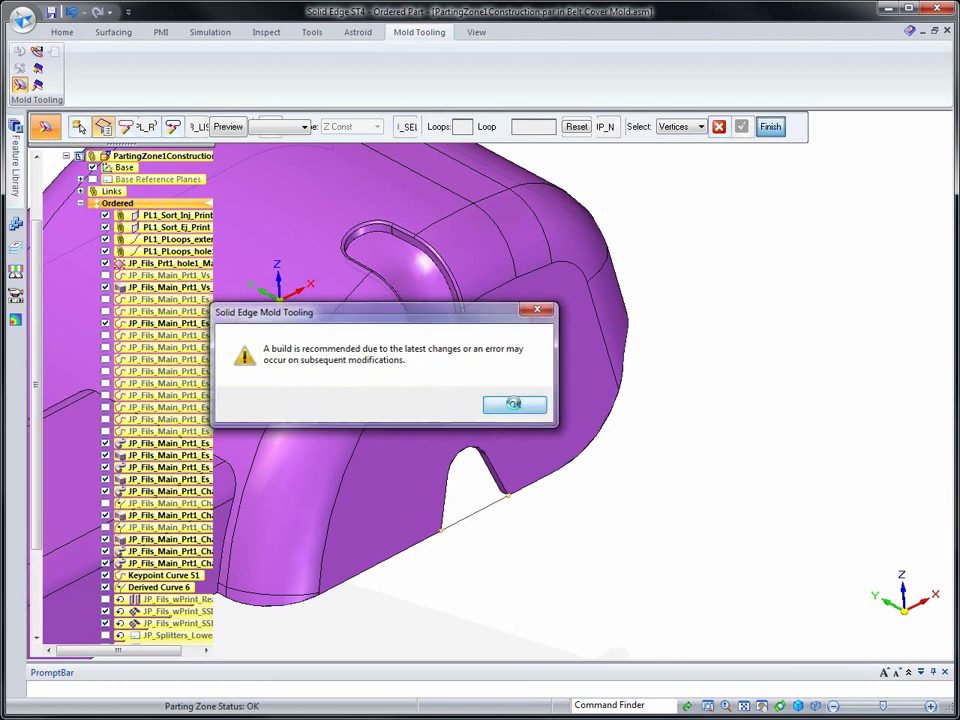
click(516, 406)
click(228, 126)
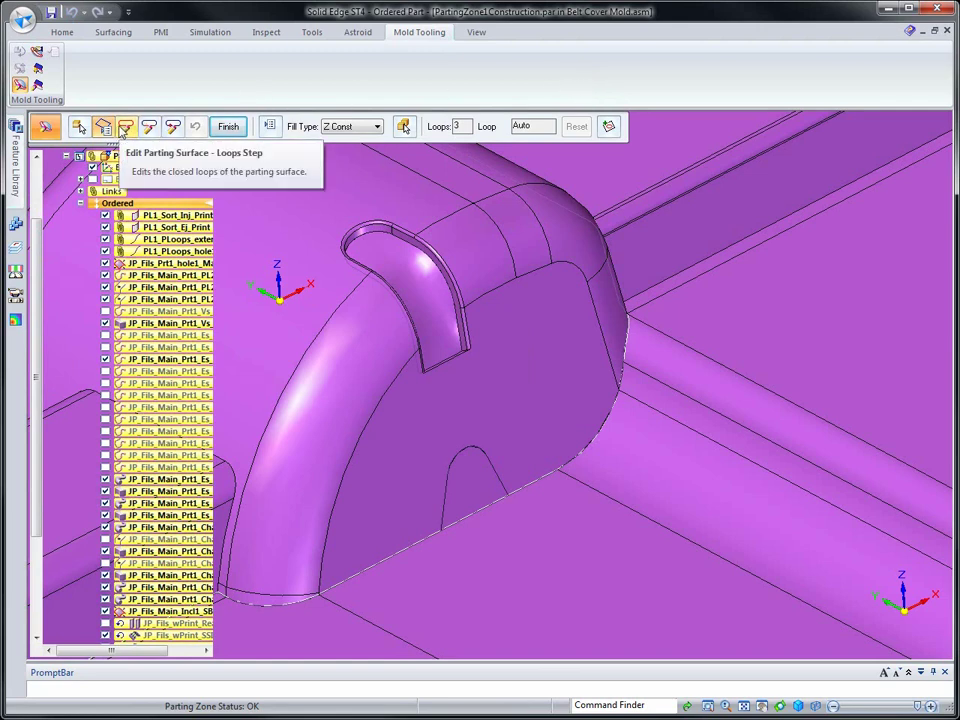
- Set the fill type of the slot's parting loop to None and rebuild the parting surface
click(124, 128)
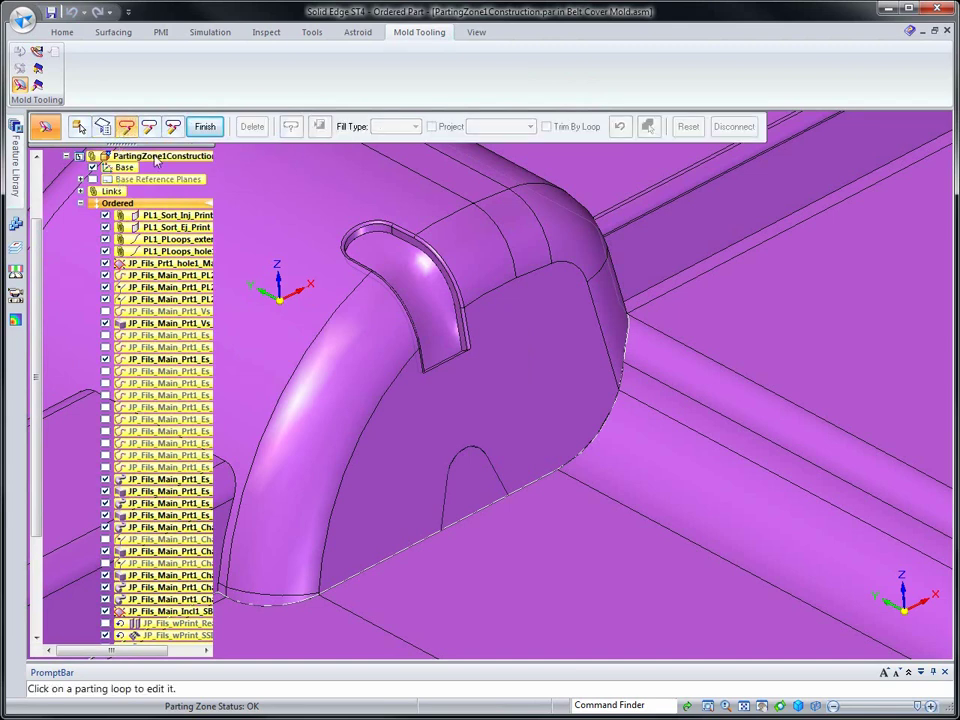
click(368, 237)
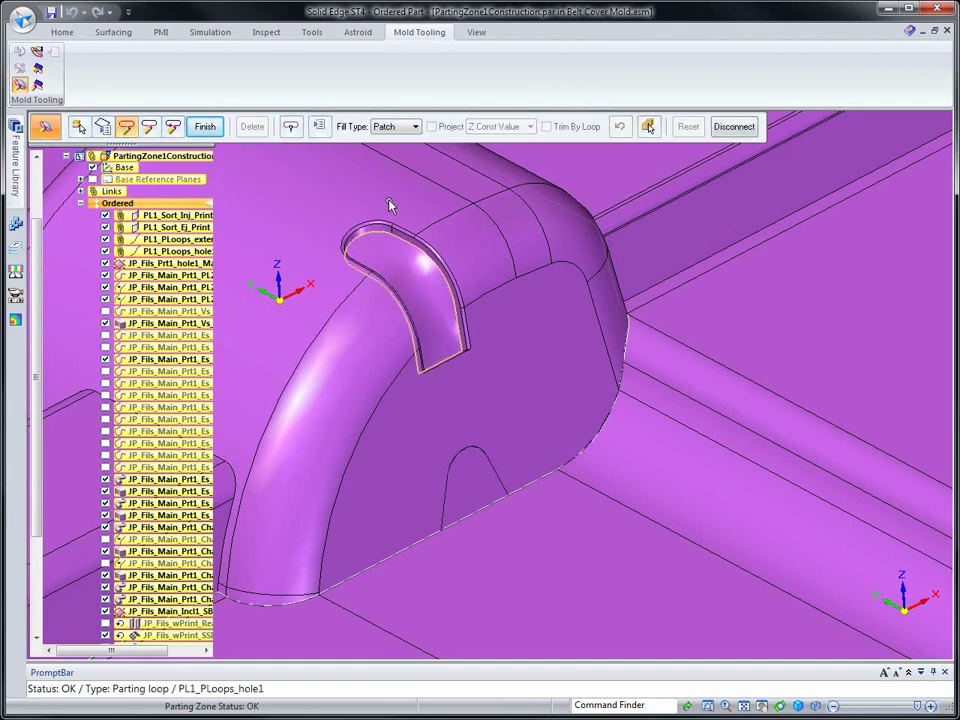
click(415, 127)
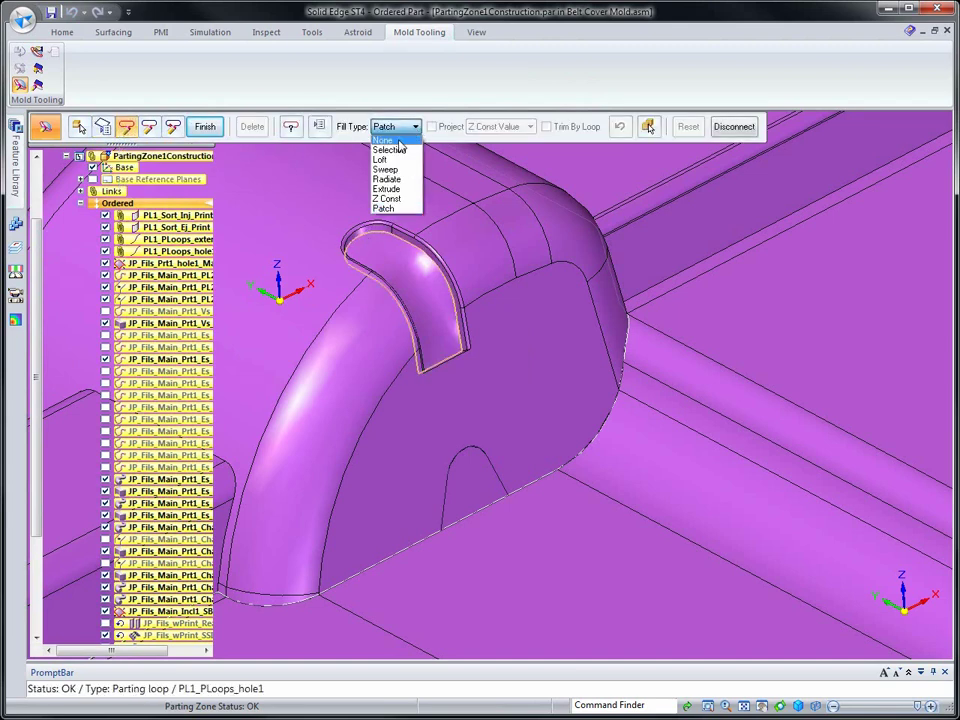
click(398, 143)
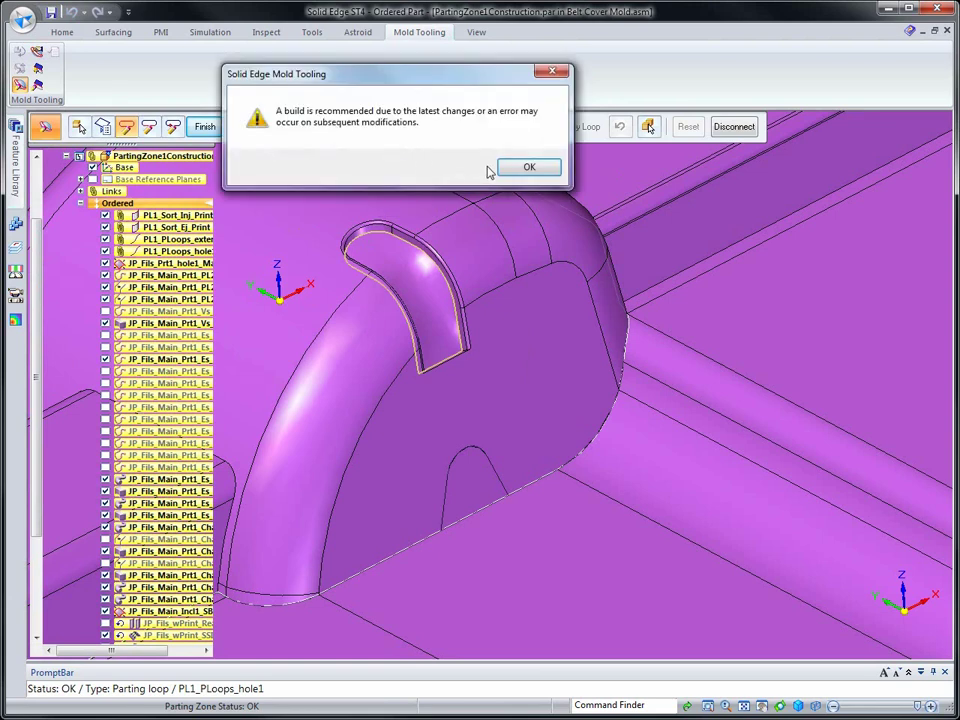
click(524, 167)
click(204, 127)
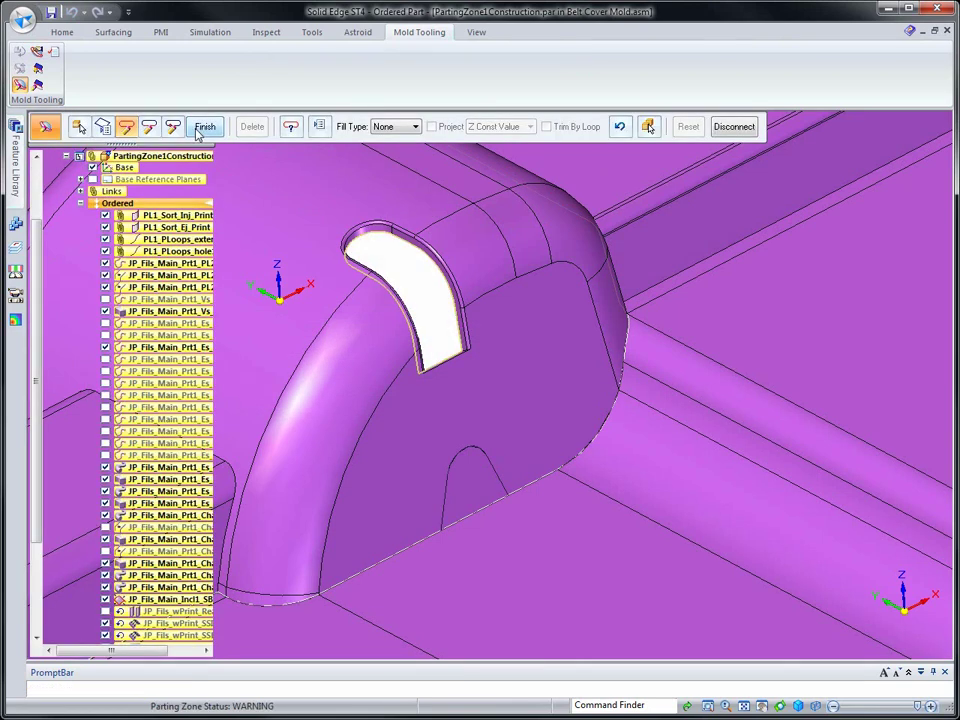
- Roll the feature history back to PL1_PLoops_hole1 and show the slot loop together with the PL1_Sort_Ej_Print surface
click(62, 34)
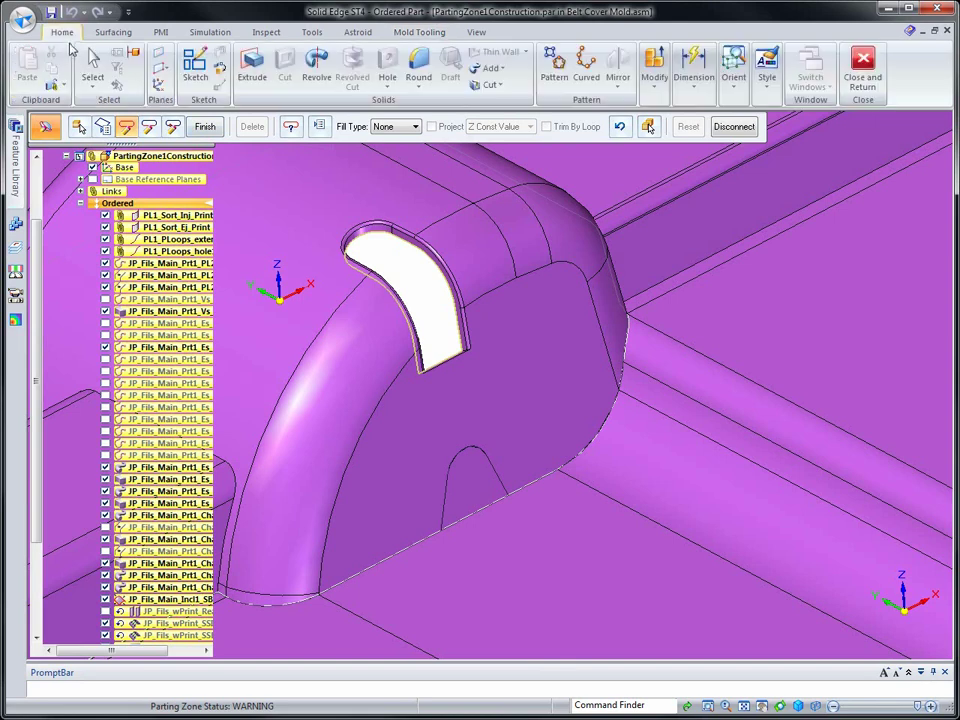
click(92, 70)
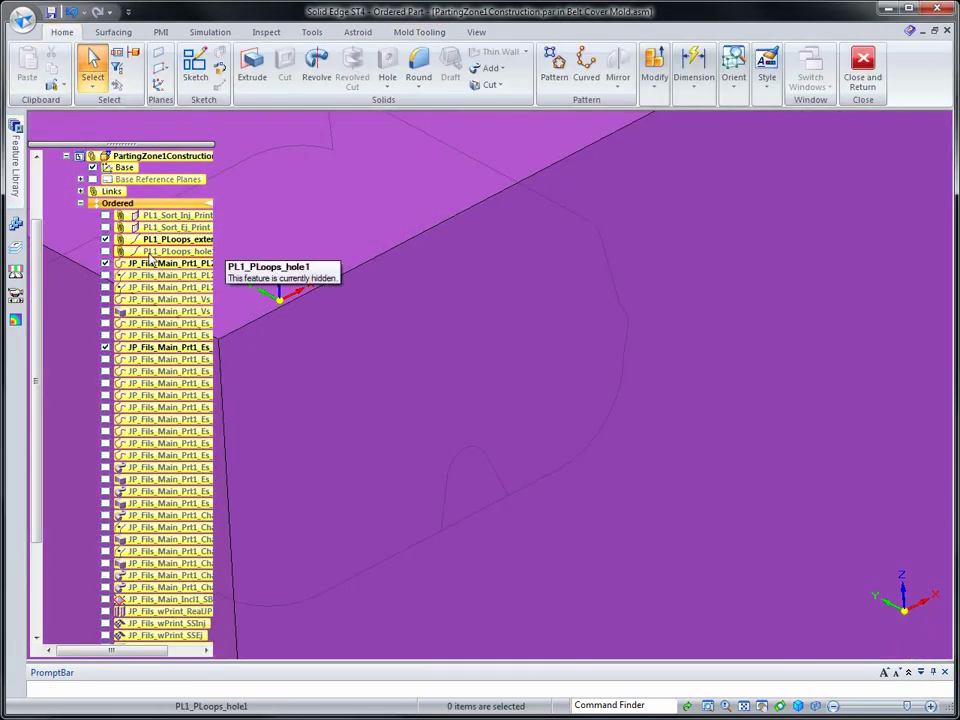
click(151, 255)
right_click(151, 255)
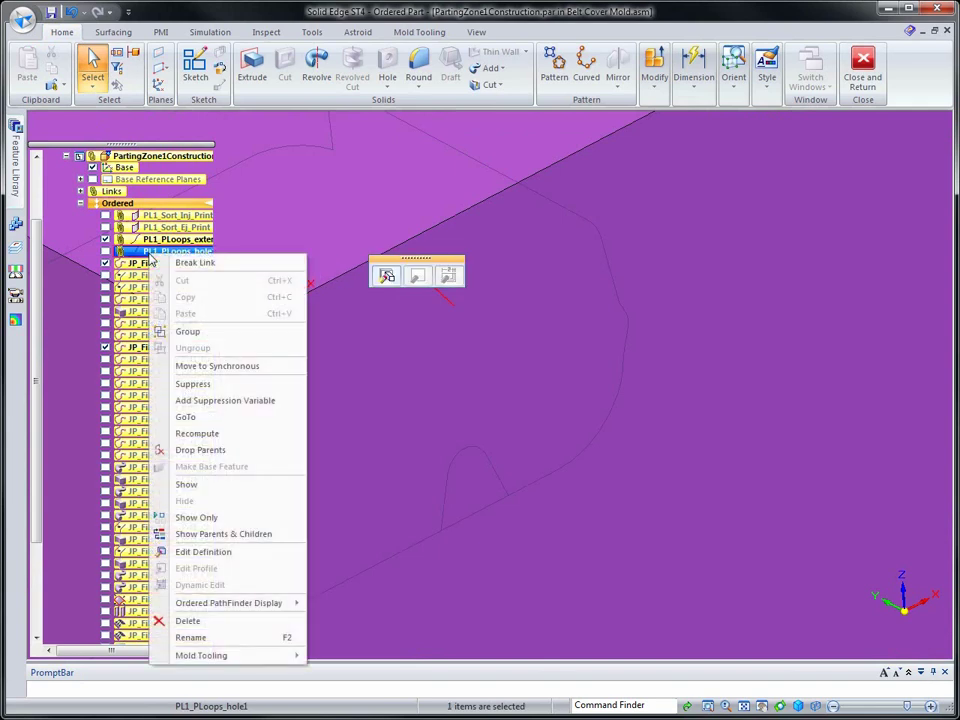
click(186, 417)
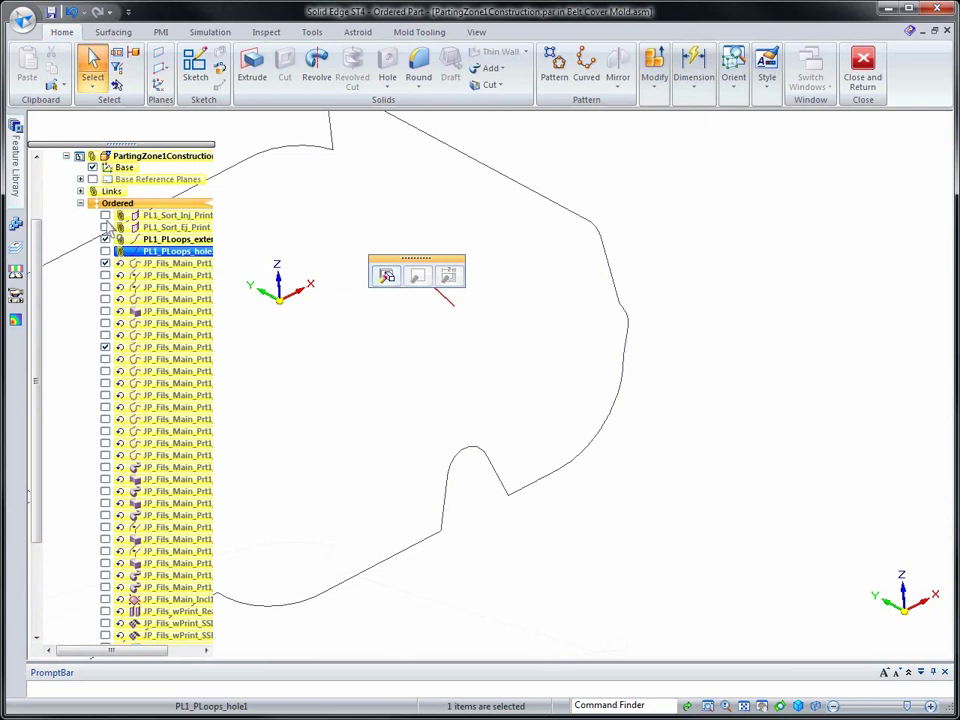
click(105, 252)
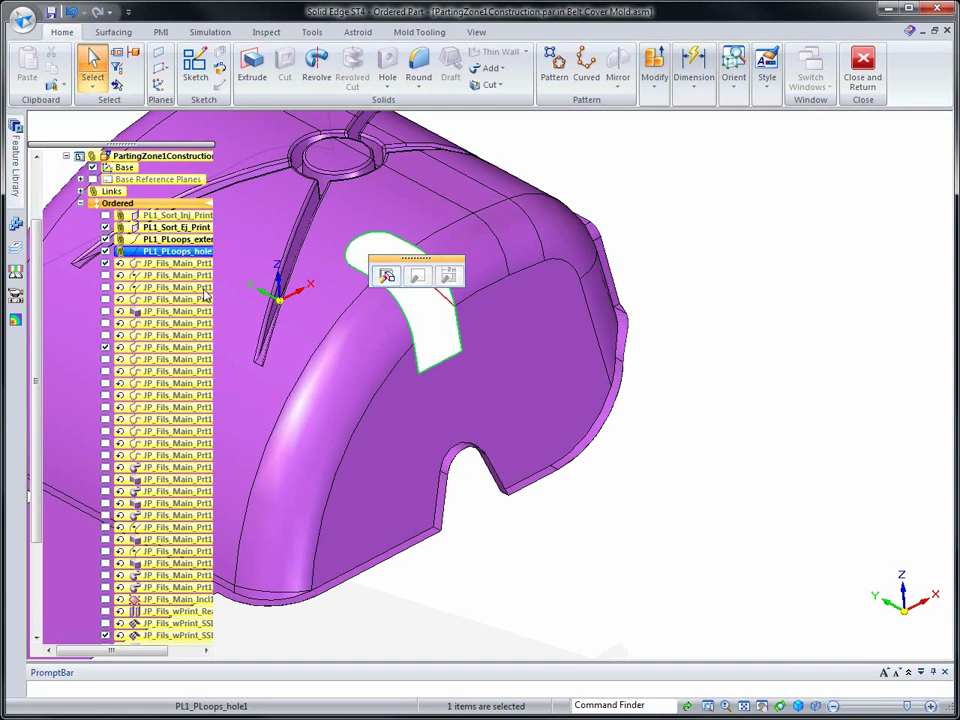
click(105, 228)
click(784, 446)
middle_drag(851, 398, 841, 210)
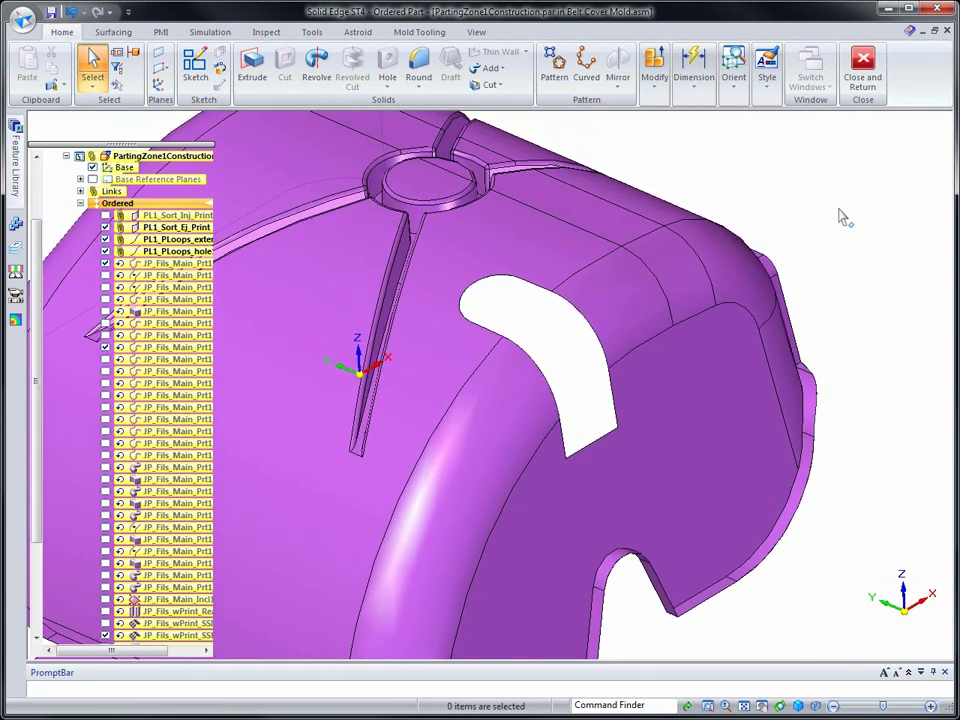
- Copy the top cylindrical face, the rounded edge face and the flat side face around the slot as three separate surfaces without boundaries
click(114, 32)
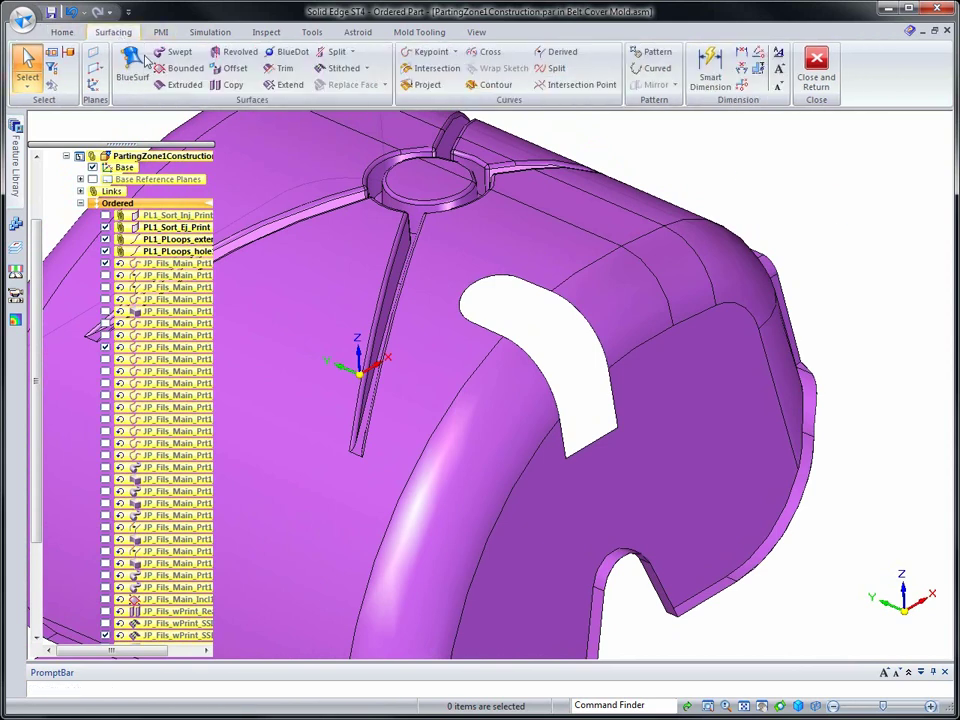
click(231, 85)
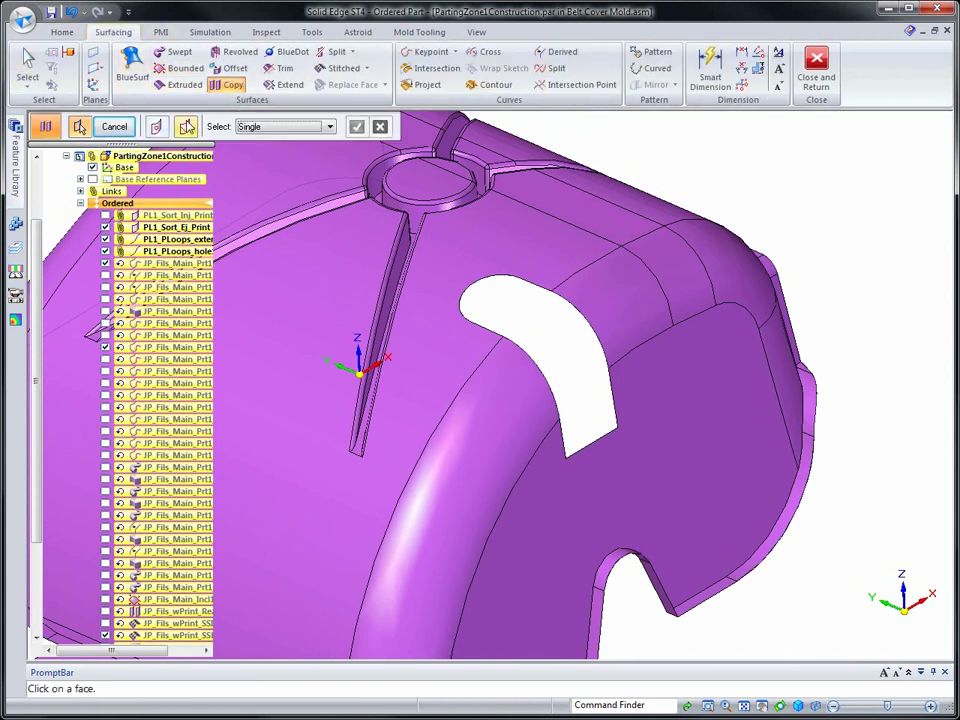
click(521, 257)
right_click(706, 188)
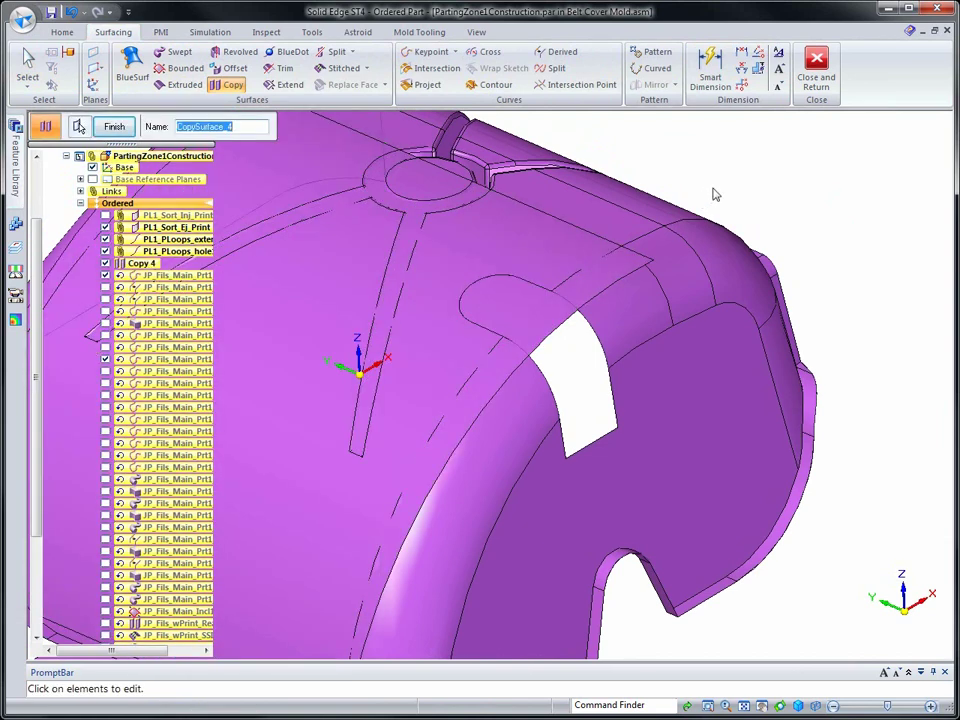
click(628, 318)
right_click(745, 183)
click(692, 396)
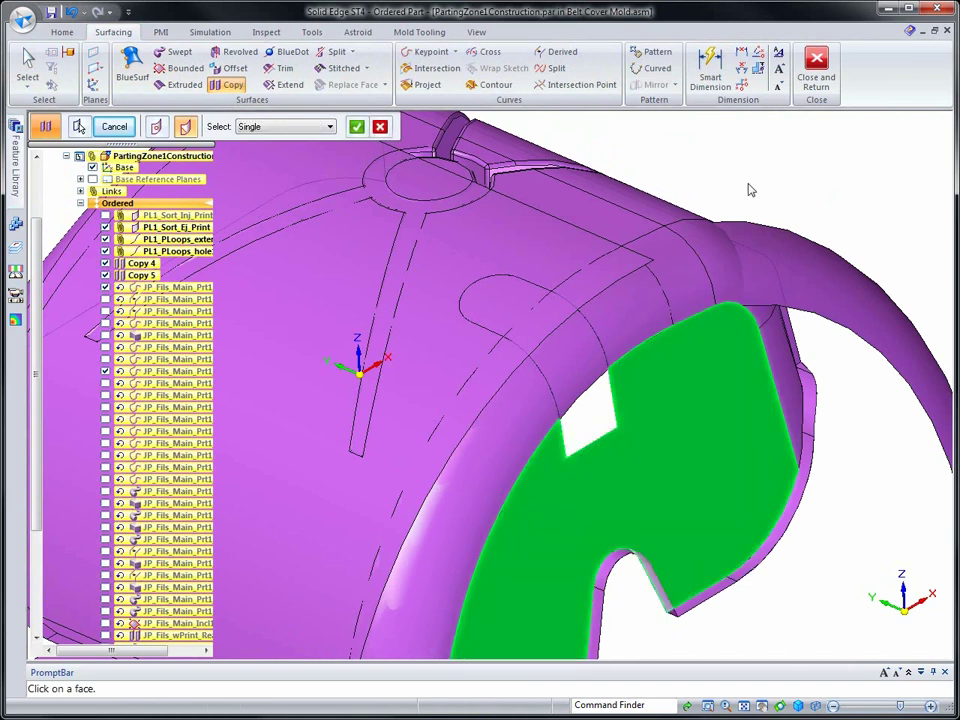
right_click(748, 180)
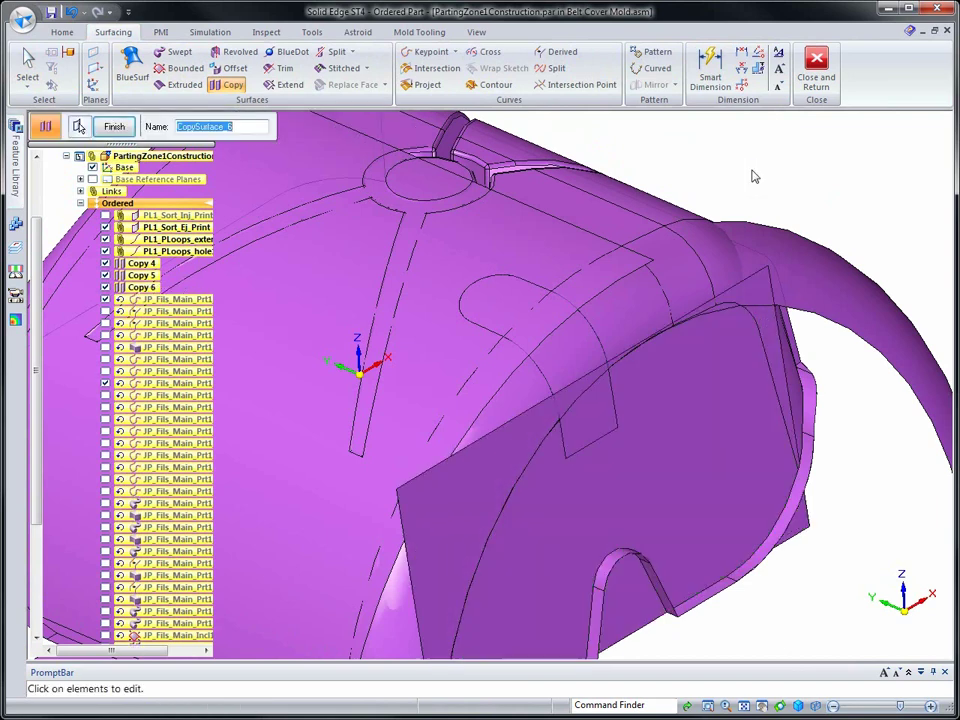
key(Escape)
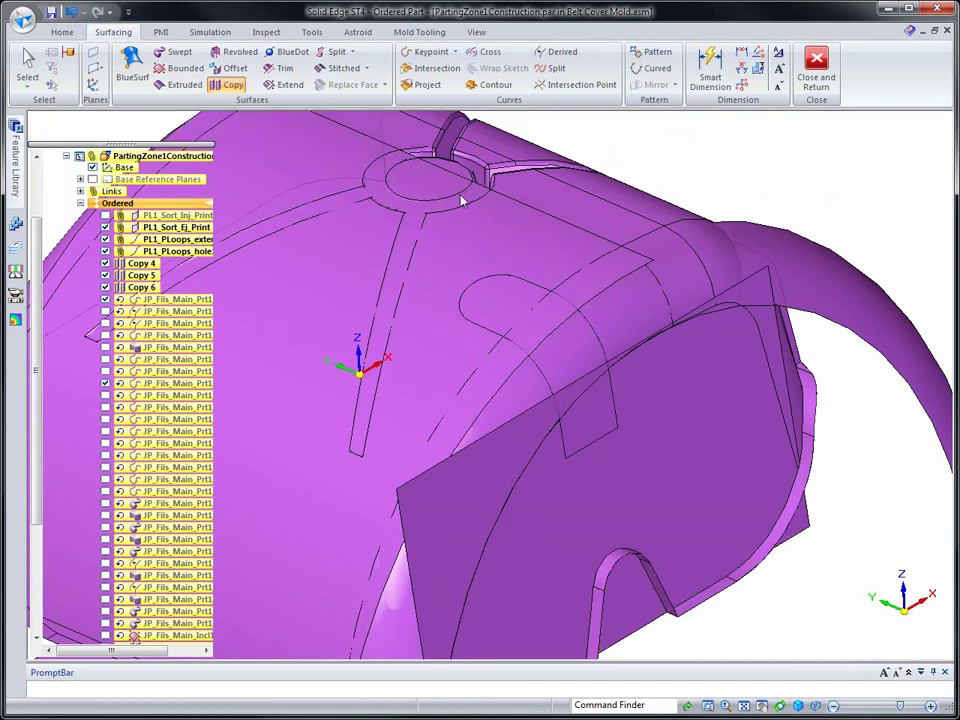
- Hide PL1_Sort_Ej_Print and trim the copied top cylindrical surface along the copied rounded surface, removing the strip beyond it
click(105, 239)
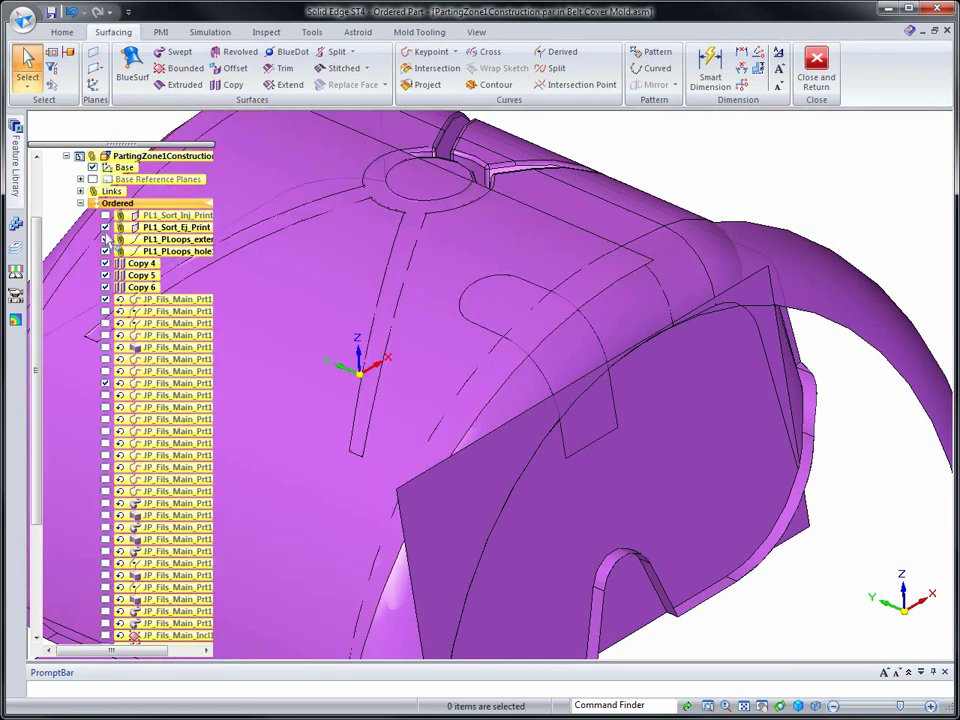
click(287, 72)
click(495, 259)
right_click(650, 183)
click(727, 214)
right_click(679, 176)
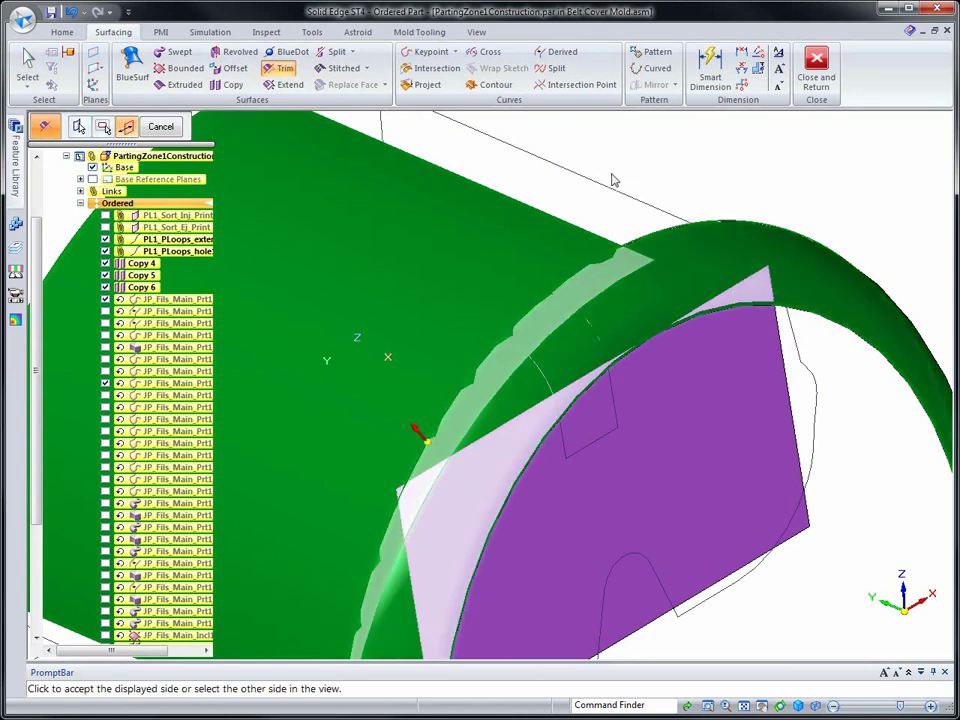
right_click(575, 160)
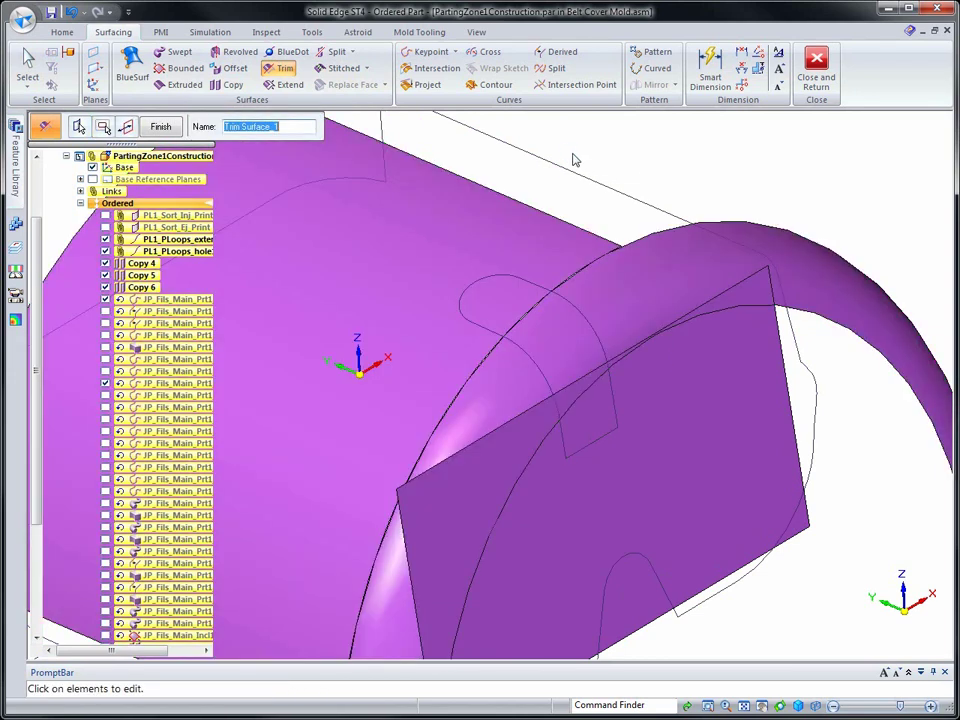
right_click(575, 160)
- Trim the copied flat side surface along the copied rounded surface, removing the corners outside the curve
click(717, 421)
right_click(715, 183)
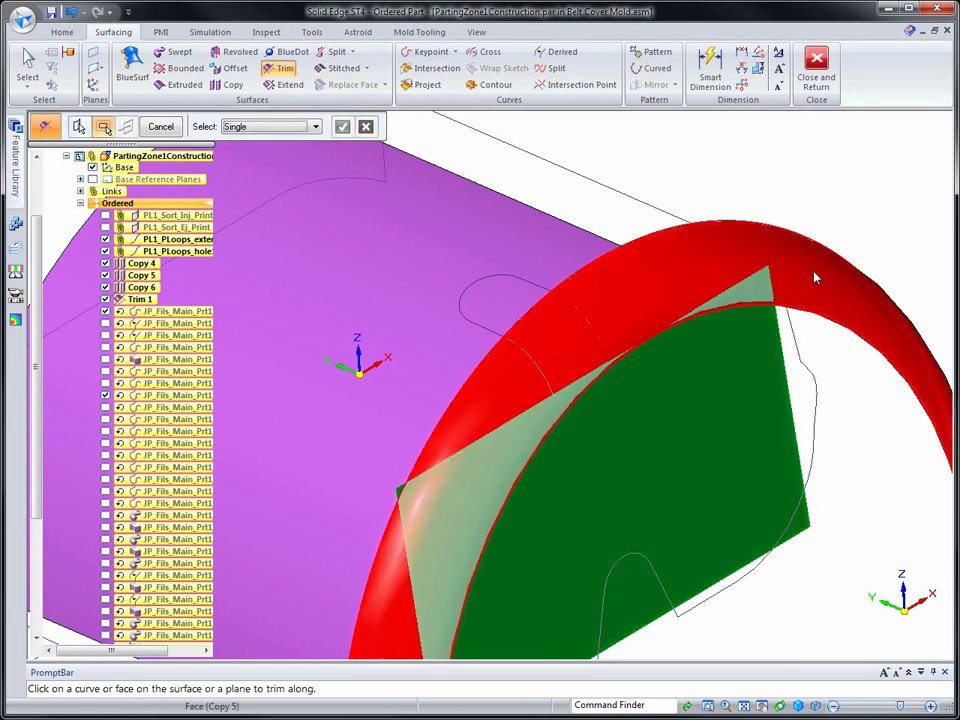
click(778, 224)
right_click(769, 207)
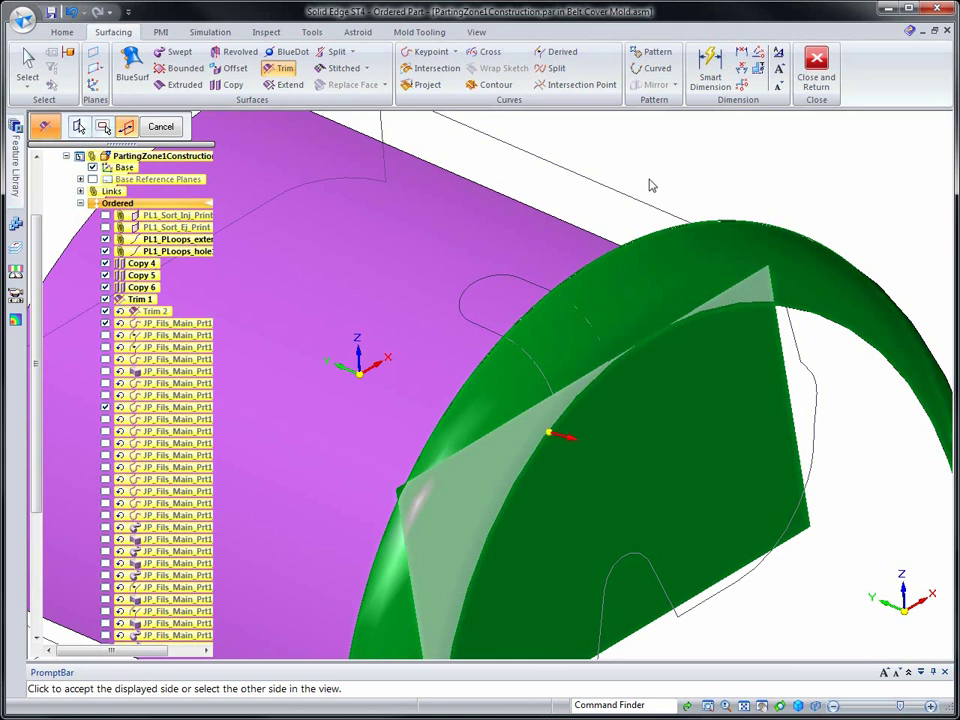
click(533, 165)
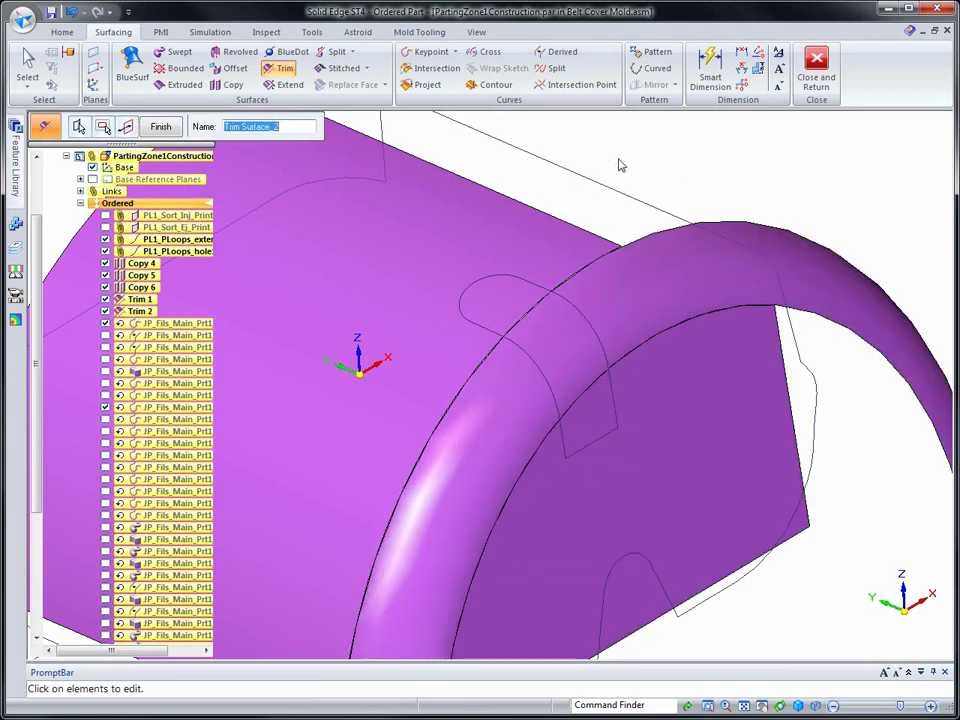
right_click(619, 159)
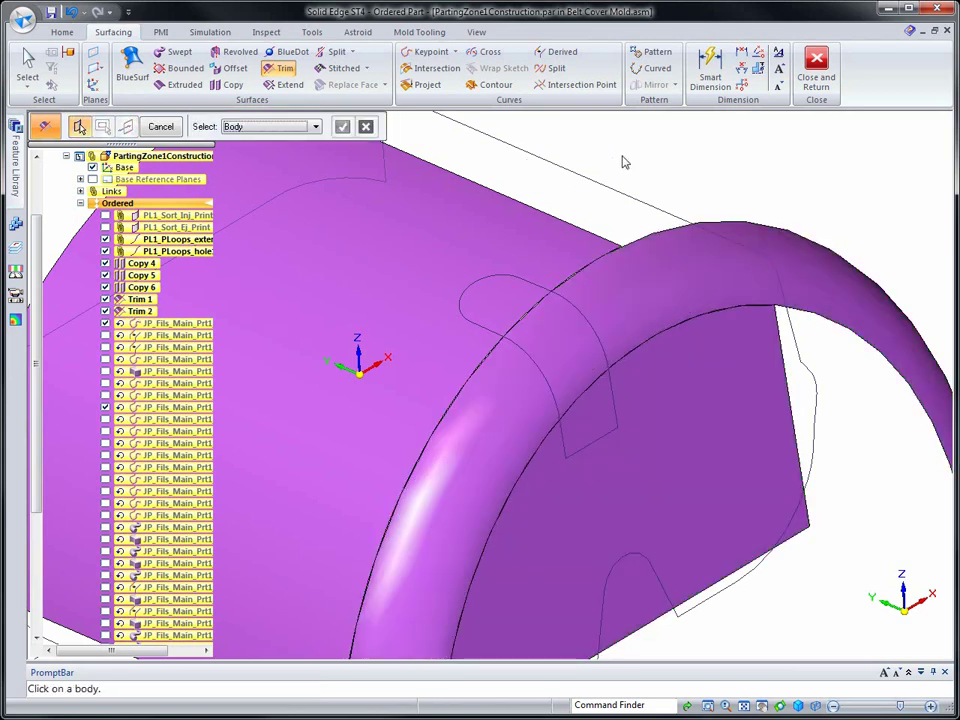
- Trim the copied top cylindrical surface along the slot's parting loop, keeping only the rounded end piece inside the slot
click(435, 261)
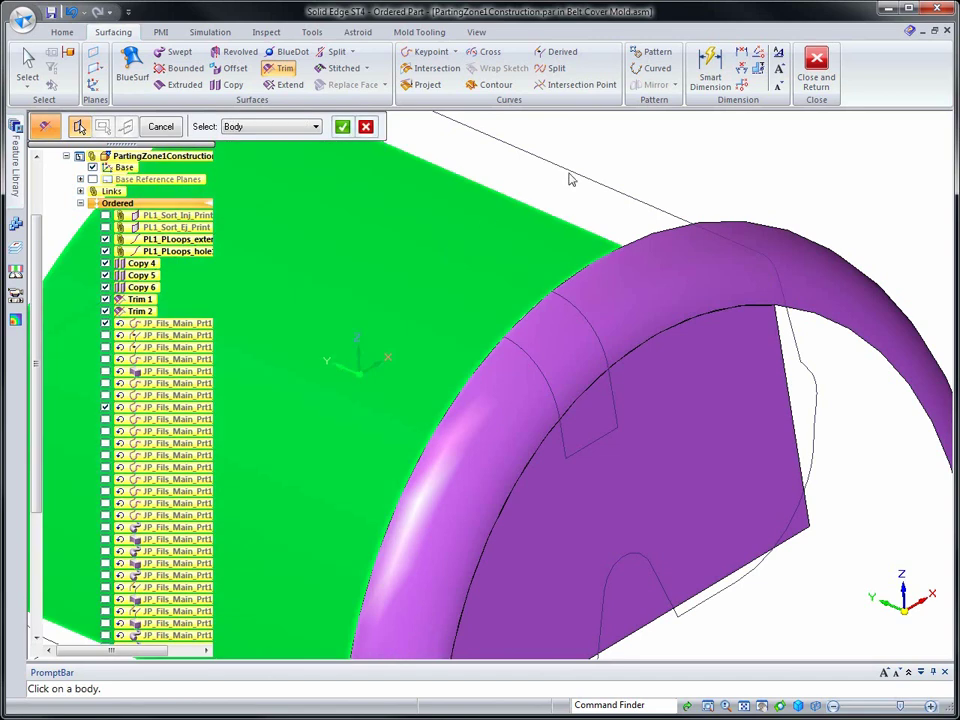
right_click(641, 155)
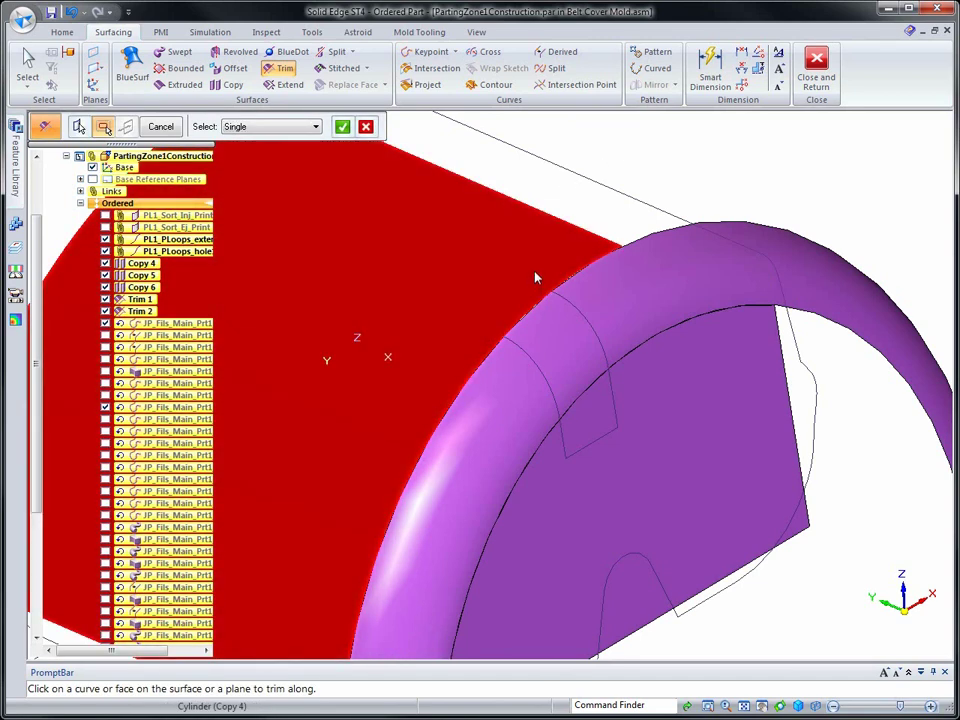
click(536, 278)
click(448, 262)
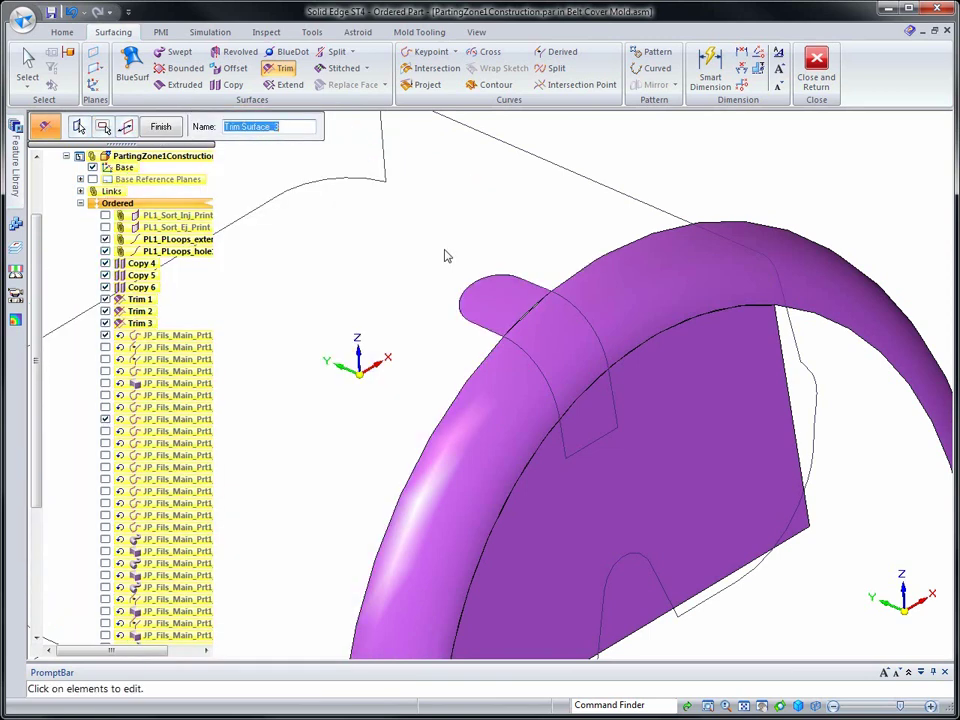
- Trim the copied flat side surface along the slot loop's three lower edges, keeping only the piece inside the slot
click(591, 497)
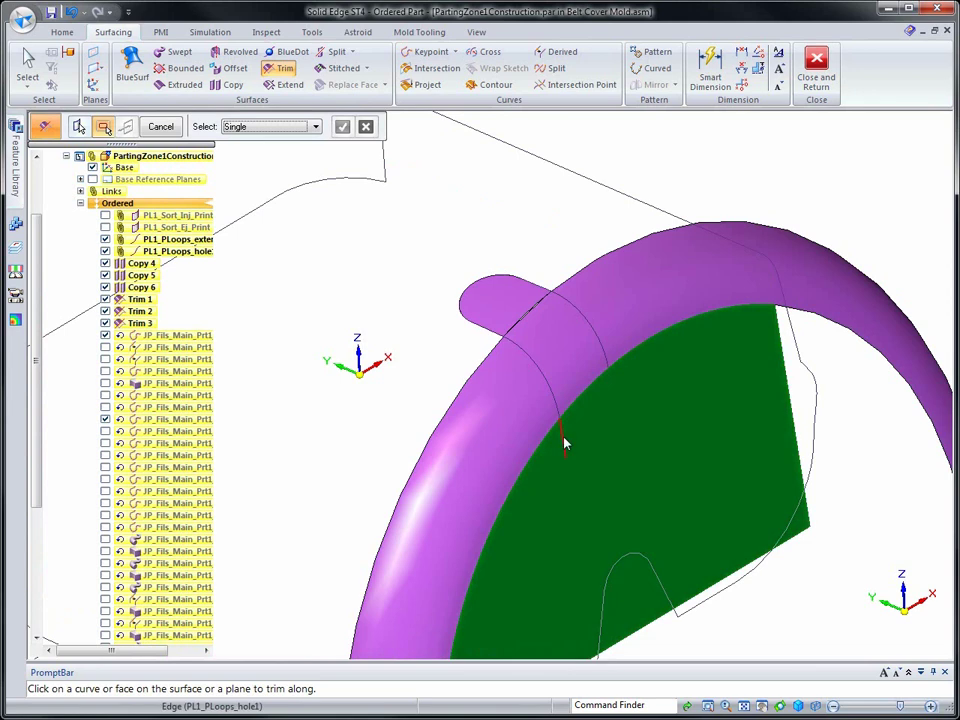
click(574, 460)
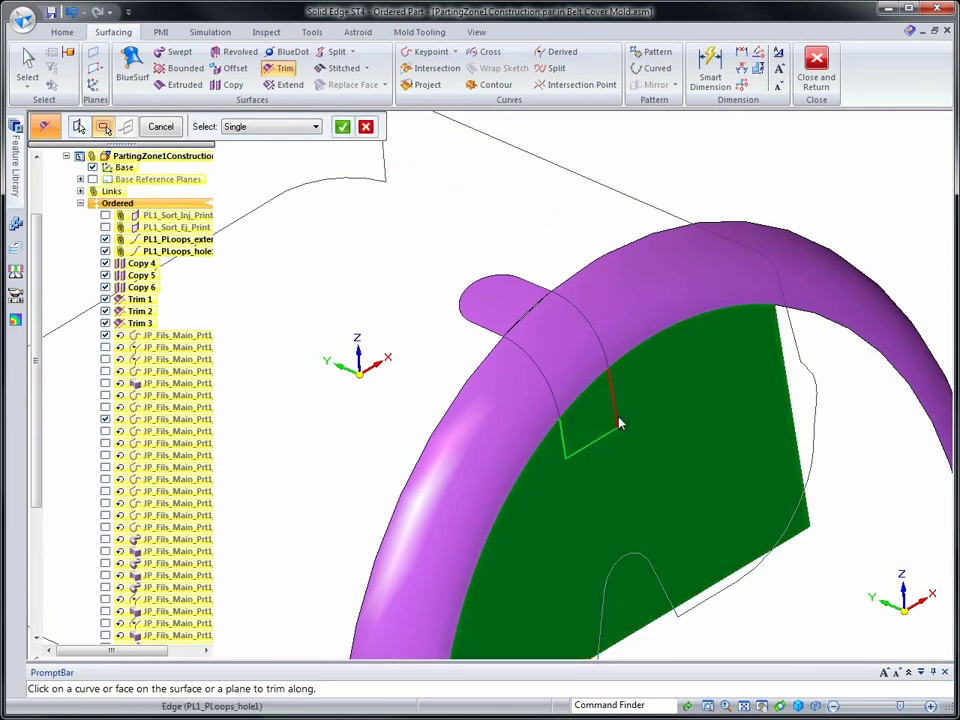
click(619, 420)
right_click(550, 416)
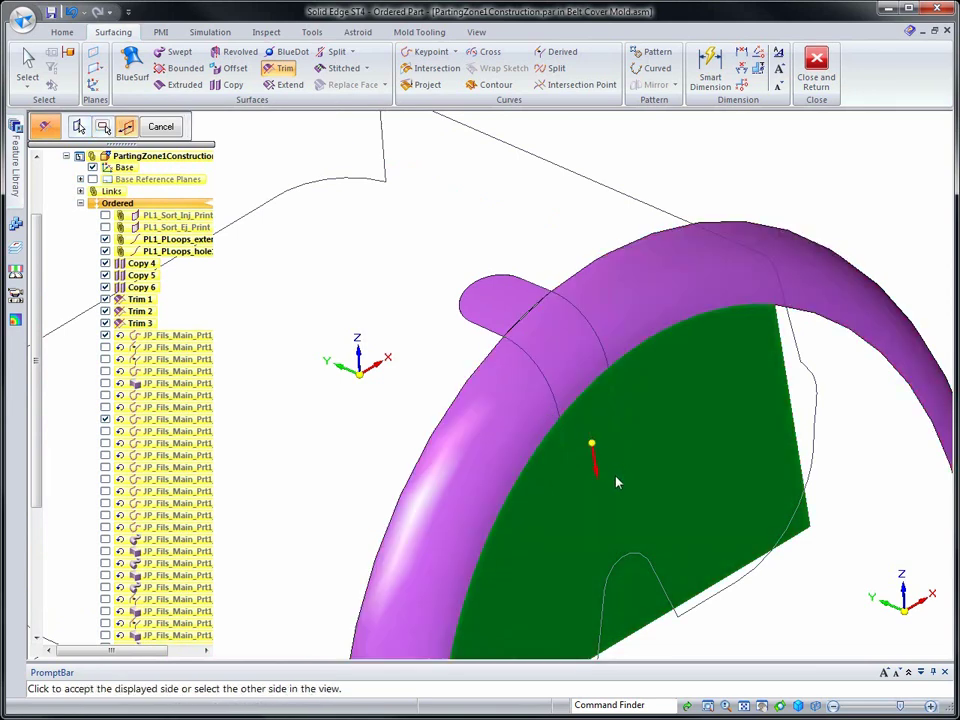
click(614, 476)
right_click(418, 358)
- Trim the copied rounded surface along the slot loop's two curved edges, keeping only the strip between them
click(487, 385)
right_click(456, 340)
click(519, 348)
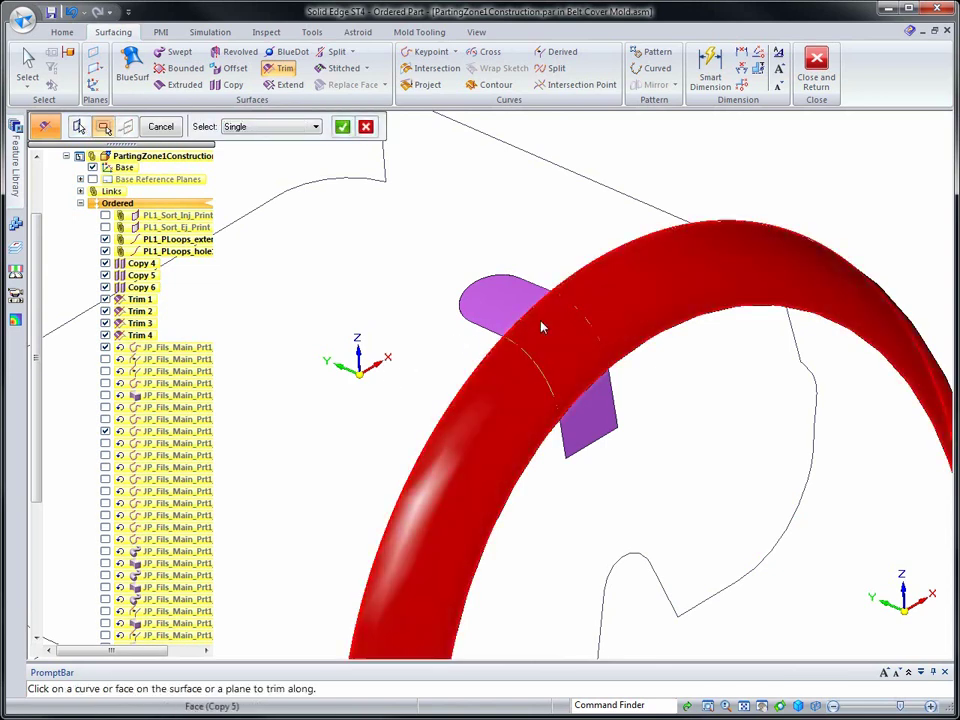
click(574, 315)
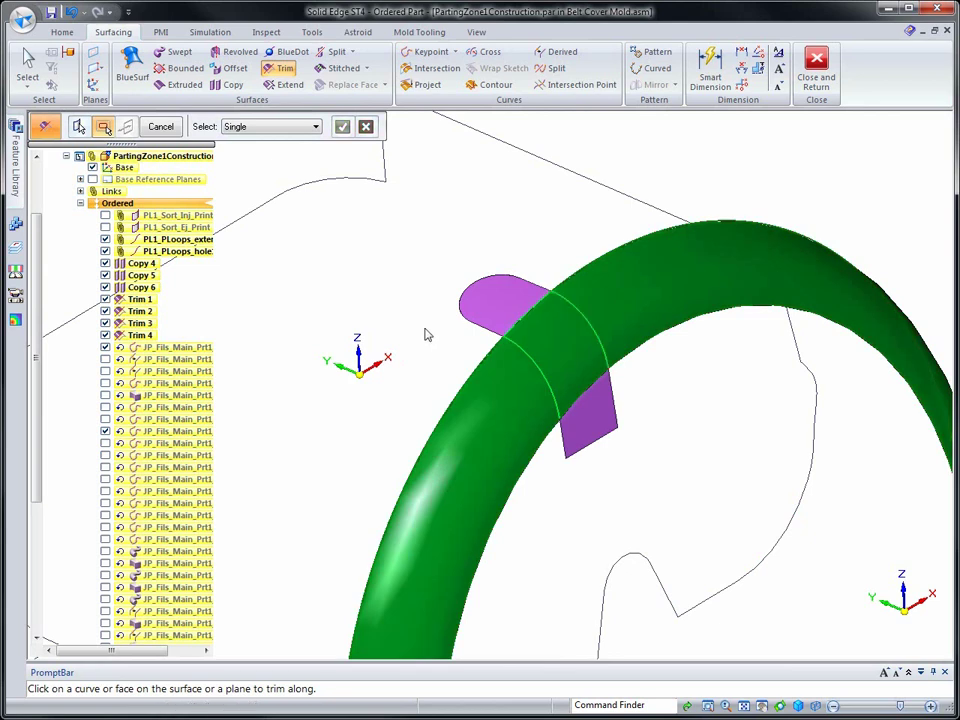
right_click(425, 334)
click(424, 333)
right_click(423, 333)
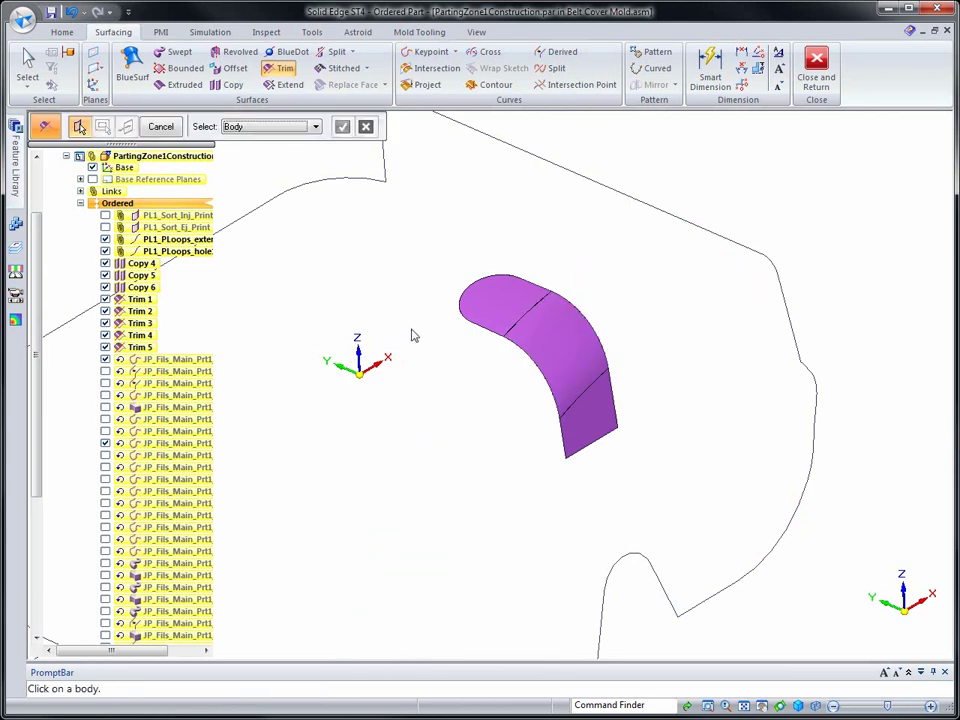
- Stitch the three trimmed slot surfaces into one surface
click(341, 68)
click(284, 164)
click(495, 294)
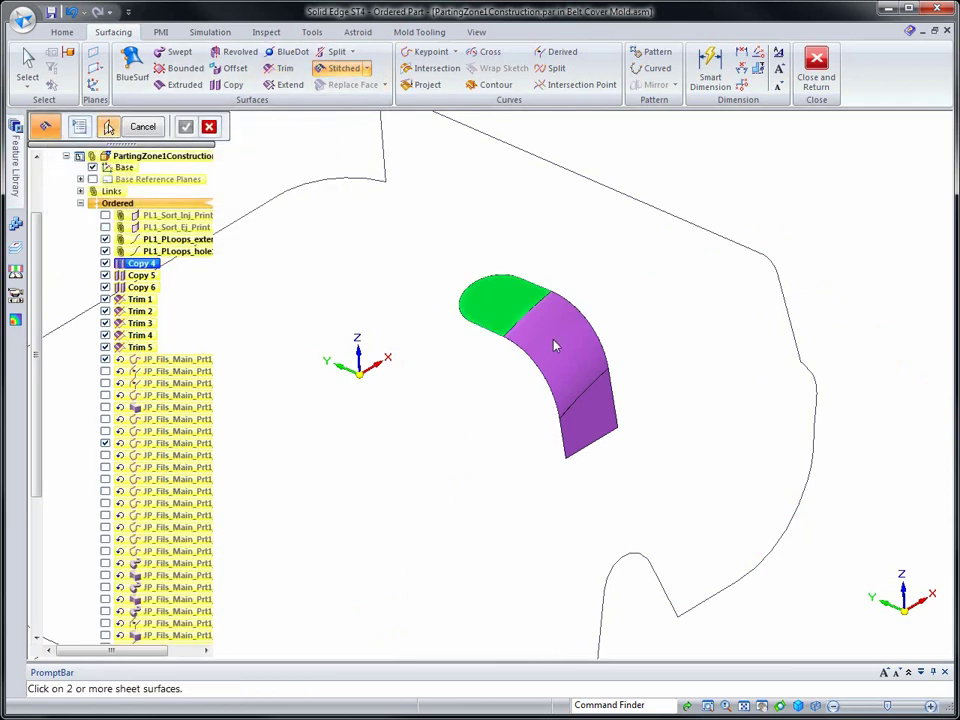
click(549, 339)
click(596, 399)
right_click(402, 254)
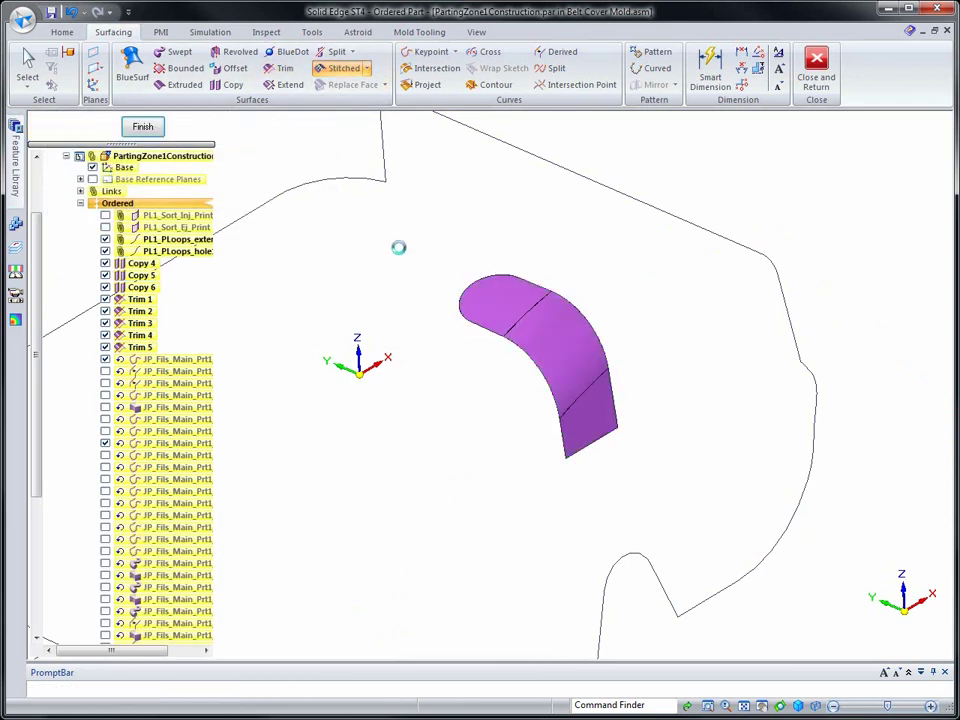
click(146, 127)
key(Escape)
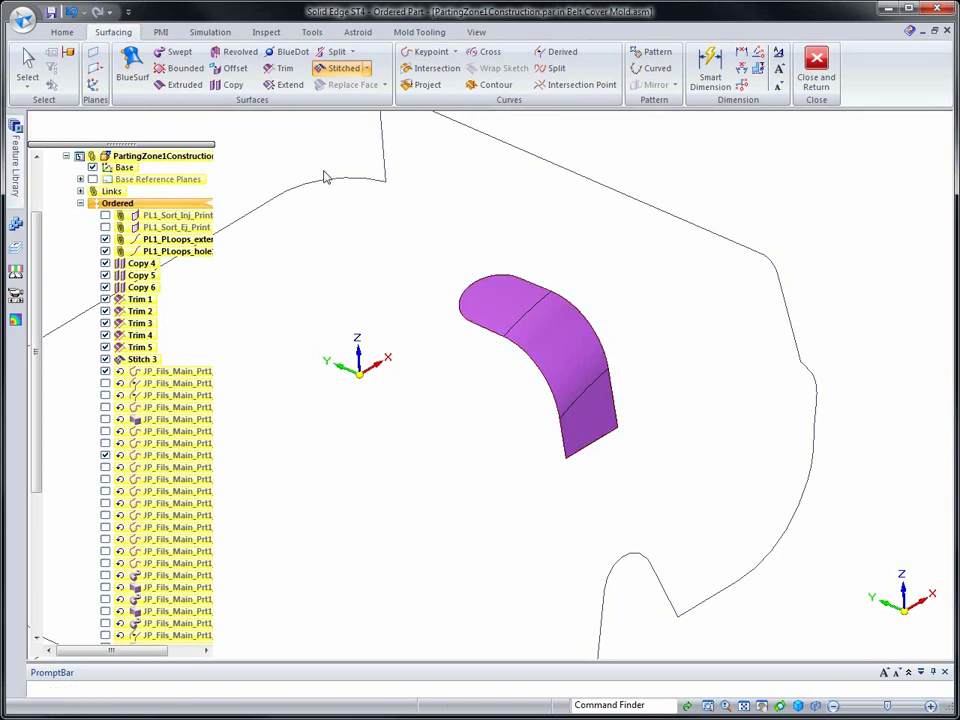
- Edit the parting surface and set the fill type of the slot loop PL1_PLoops_hole1 to Selection
click(419, 33)
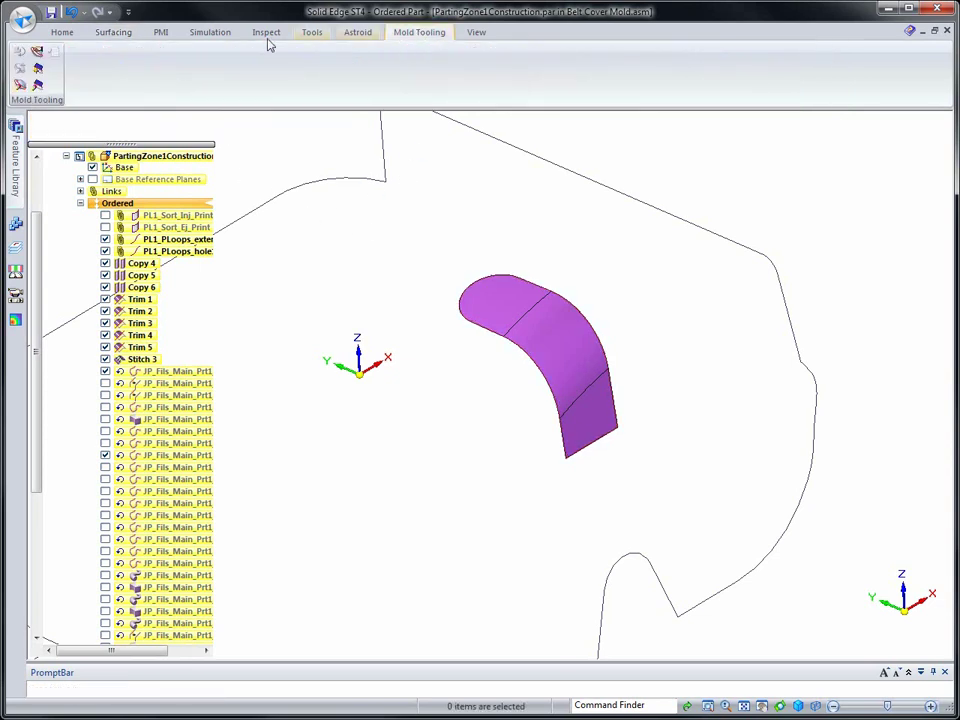
click(20, 85)
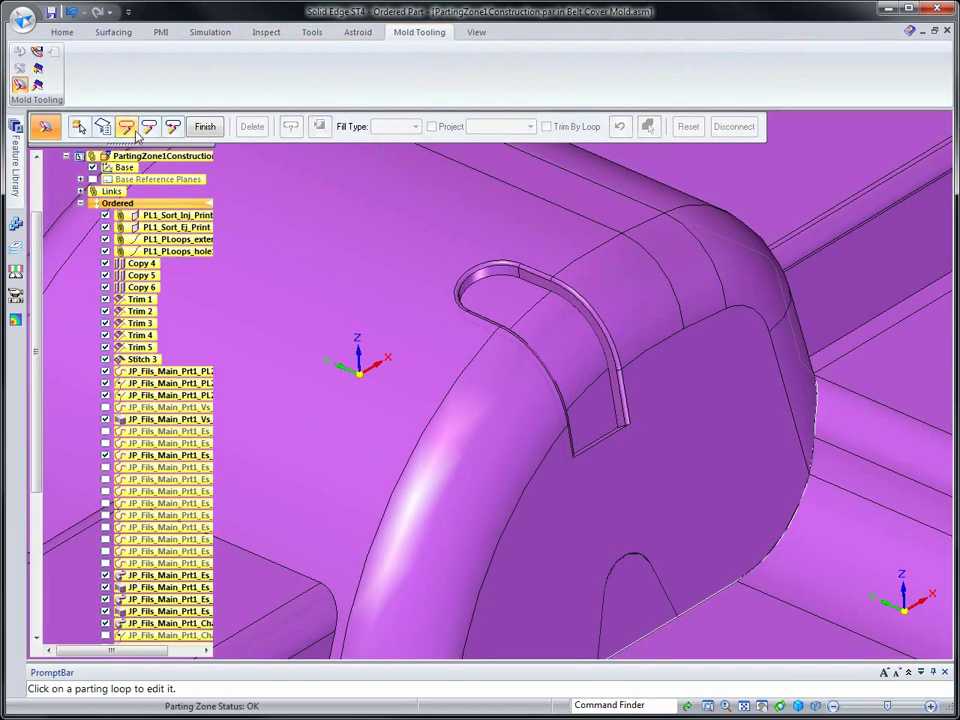
click(493, 268)
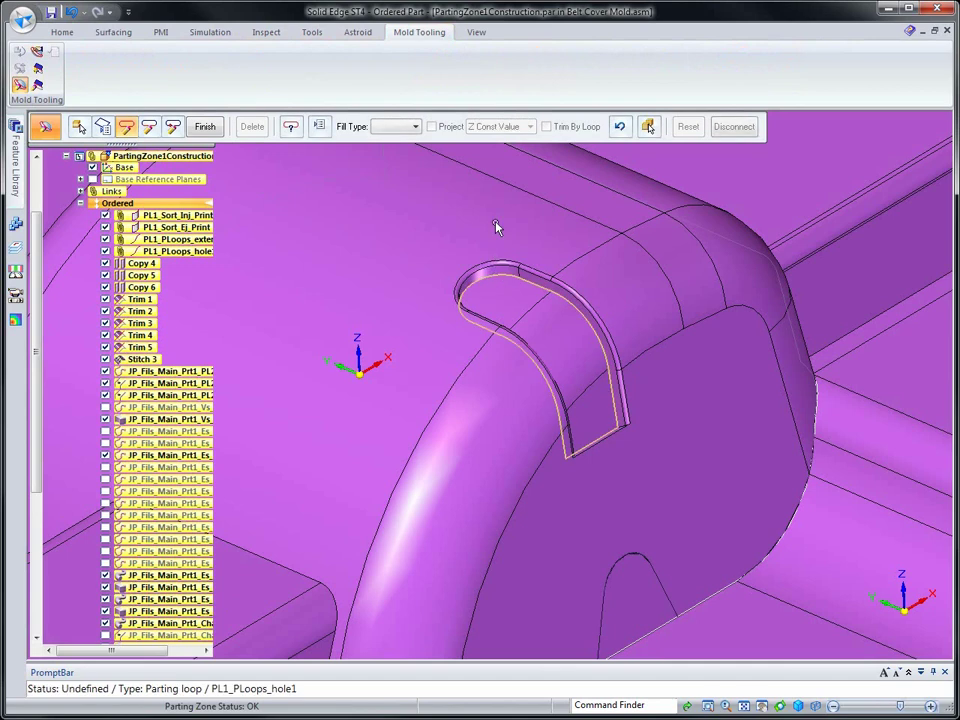
click(415, 128)
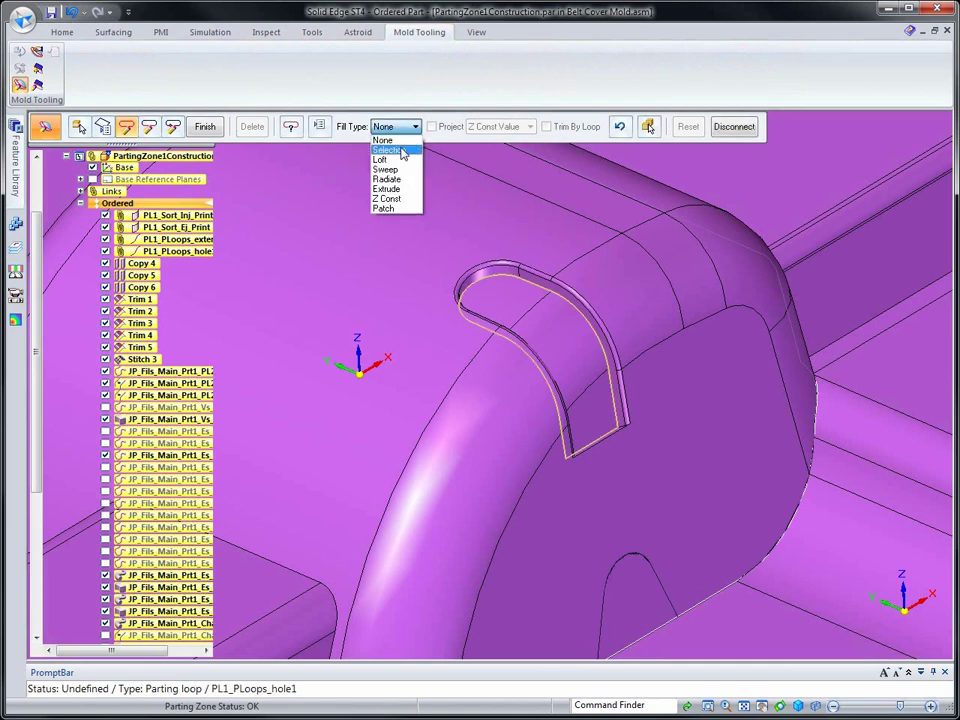
click(403, 152)
click(530, 166)
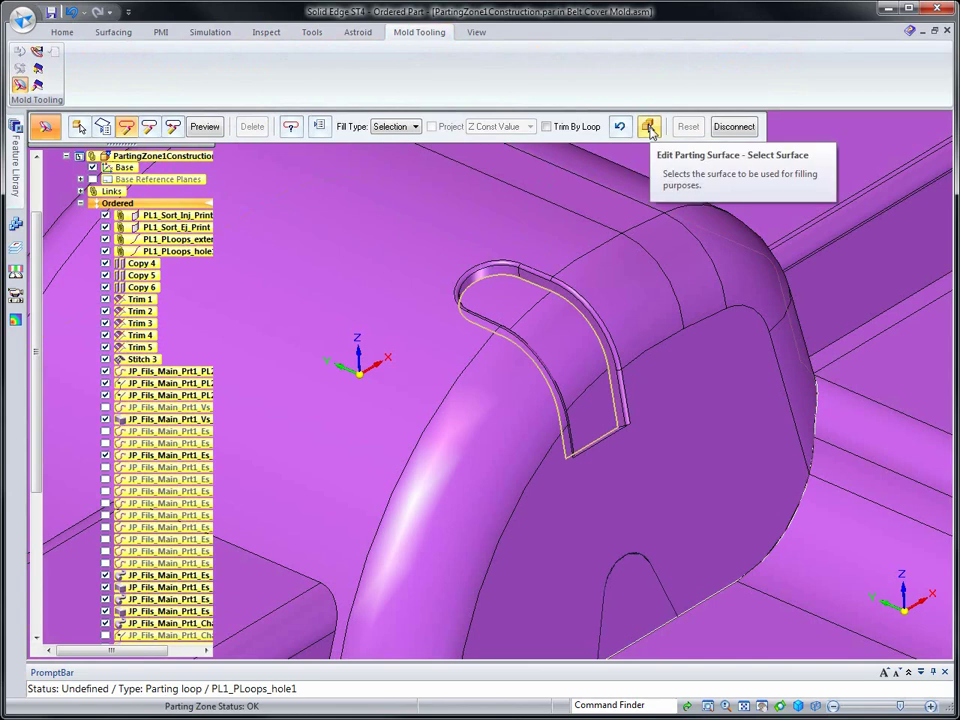
- Use the stitched surface as the slot loop's fill, preview the parting surface and finish the edit
click(648, 127)
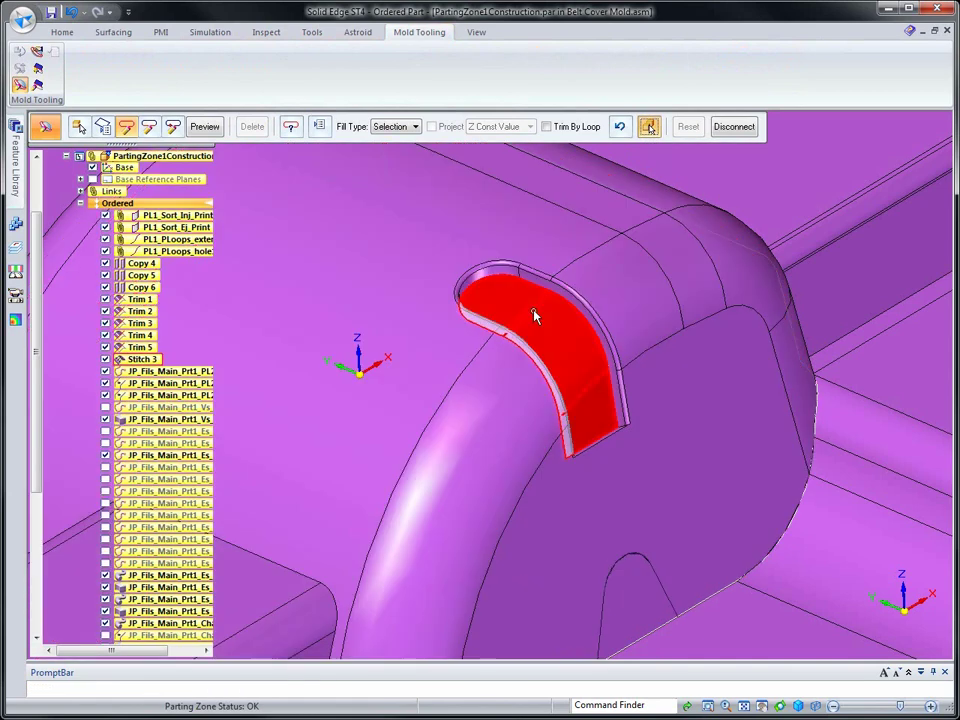
click(535, 316)
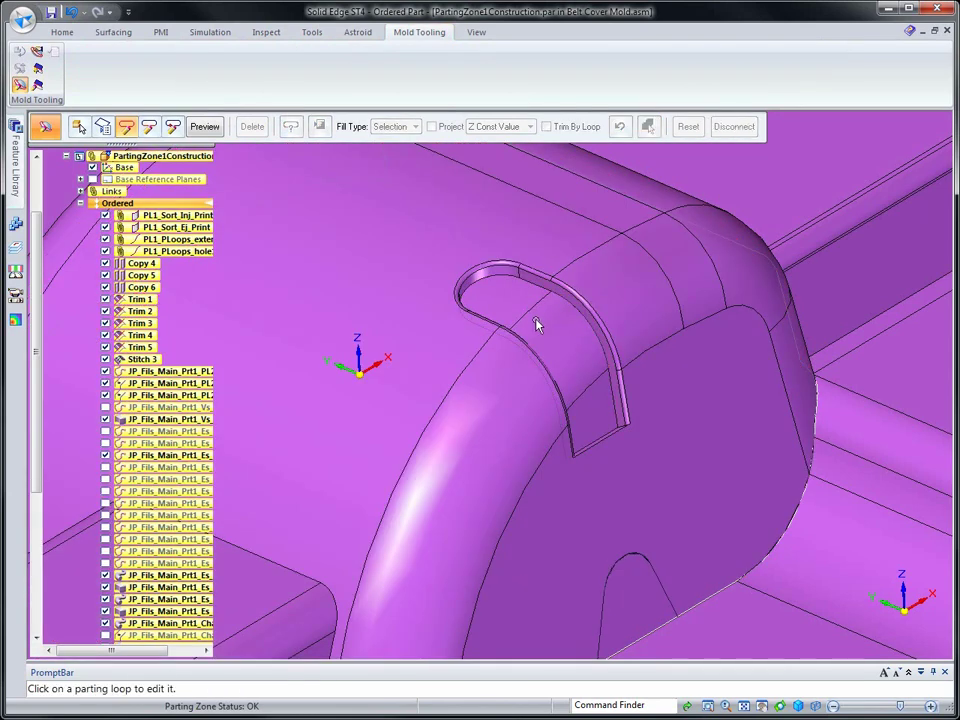
click(205, 126)
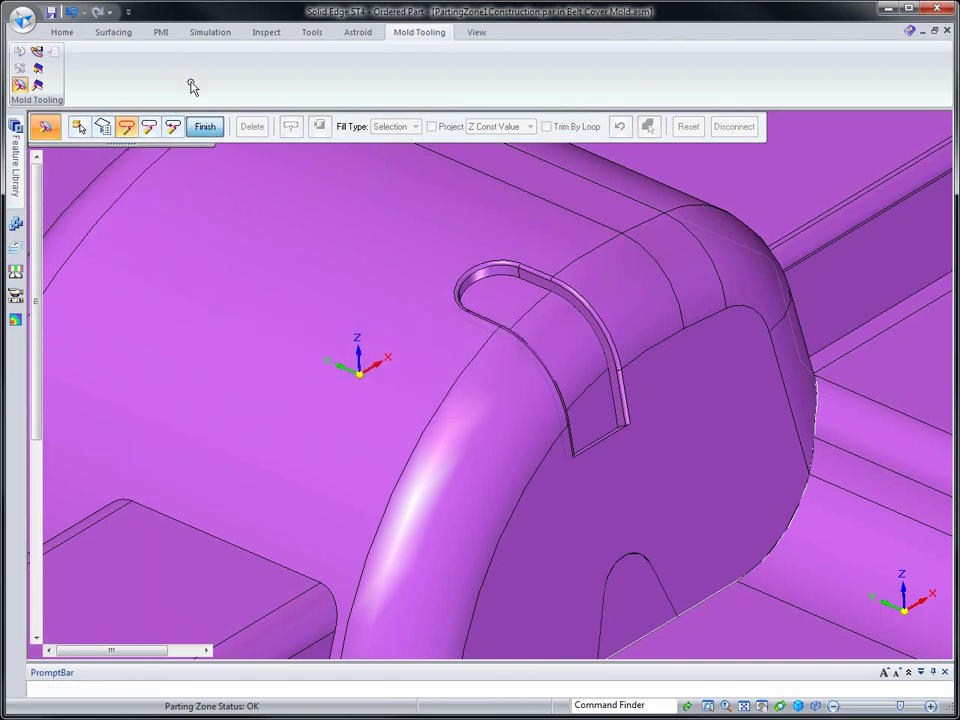
scroll(193, 88, down, 5)
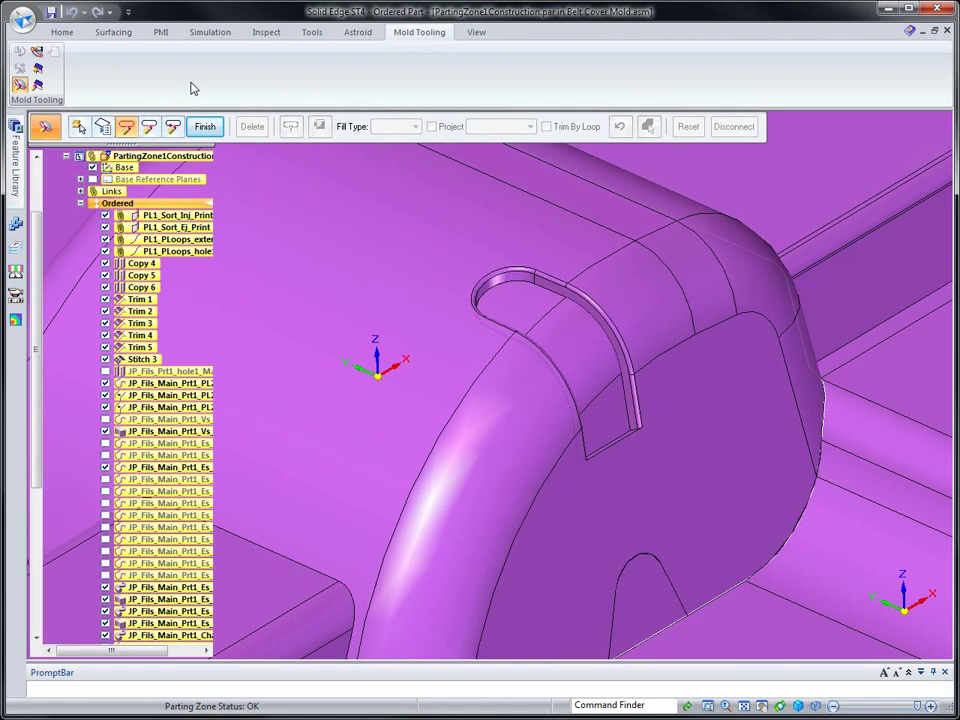
click(205, 126)
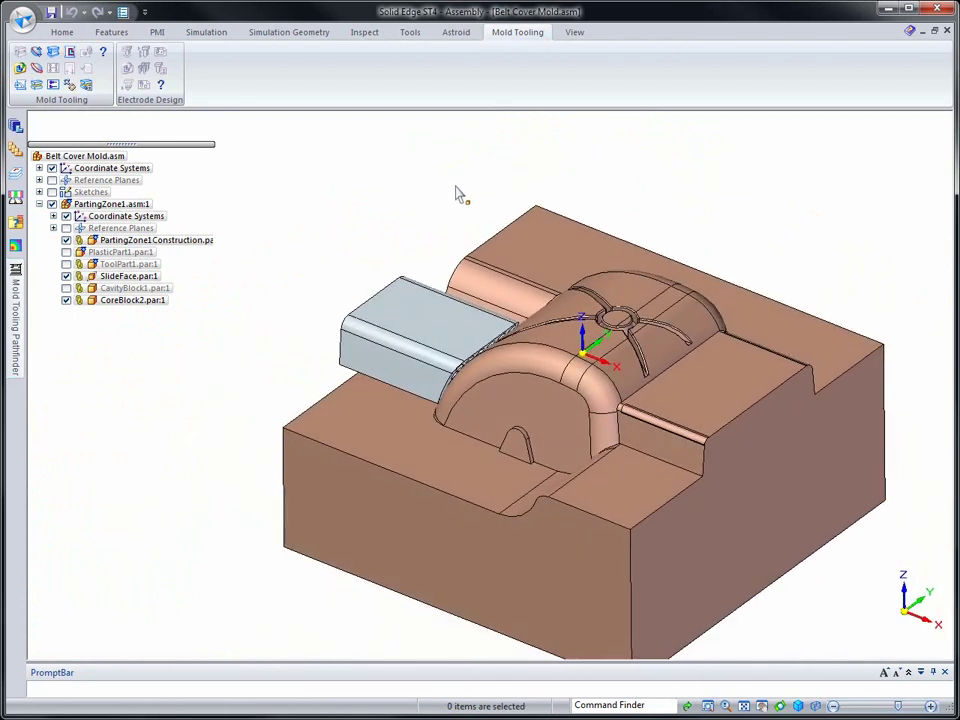
- Save the mold assembly, show CavityBlock1 under PartingZone1 and set an isometric view
click(51, 12)
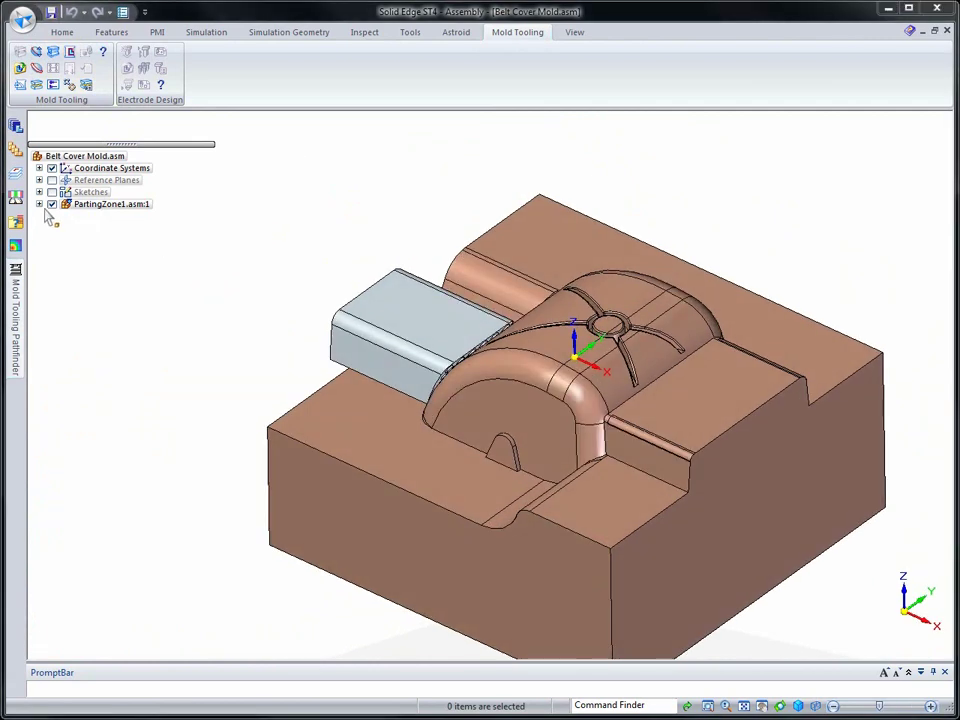
click(39, 205)
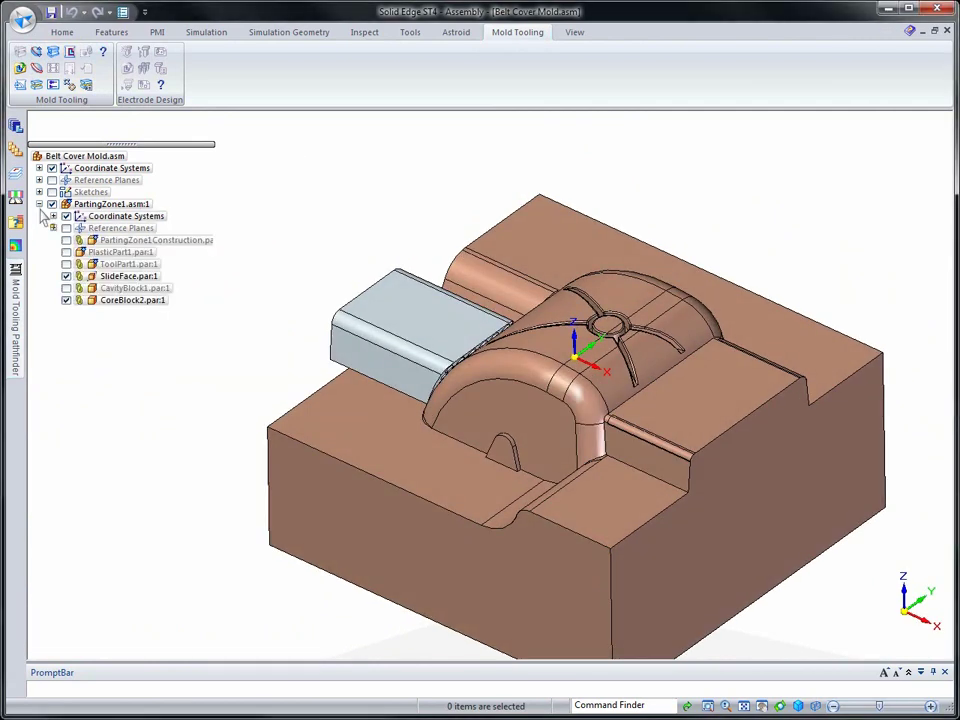
click(66, 288)
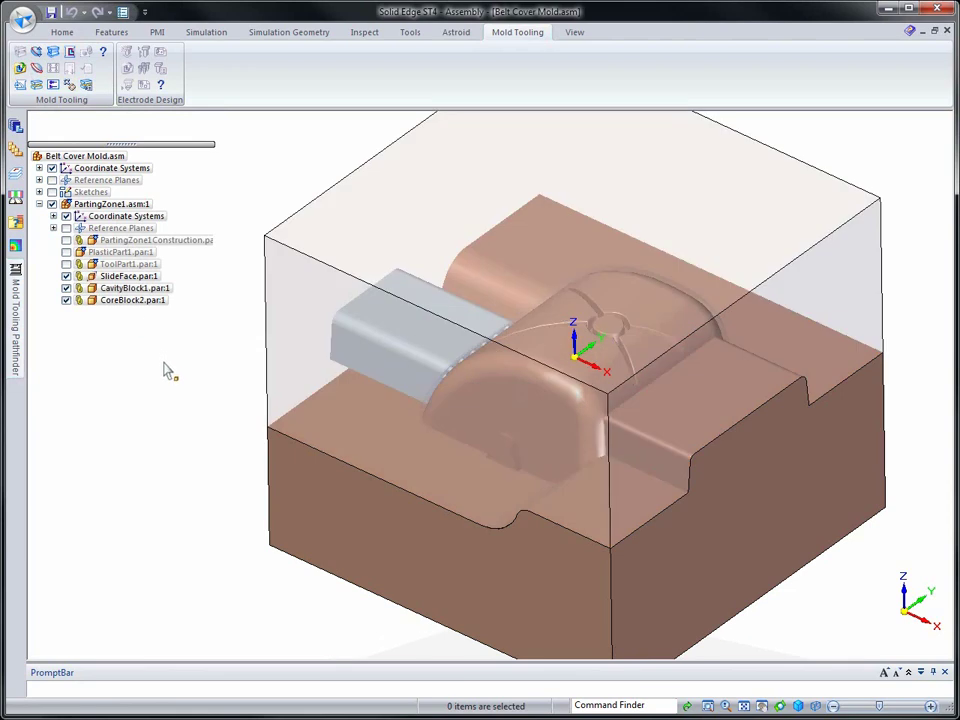
key(ctrl+i)
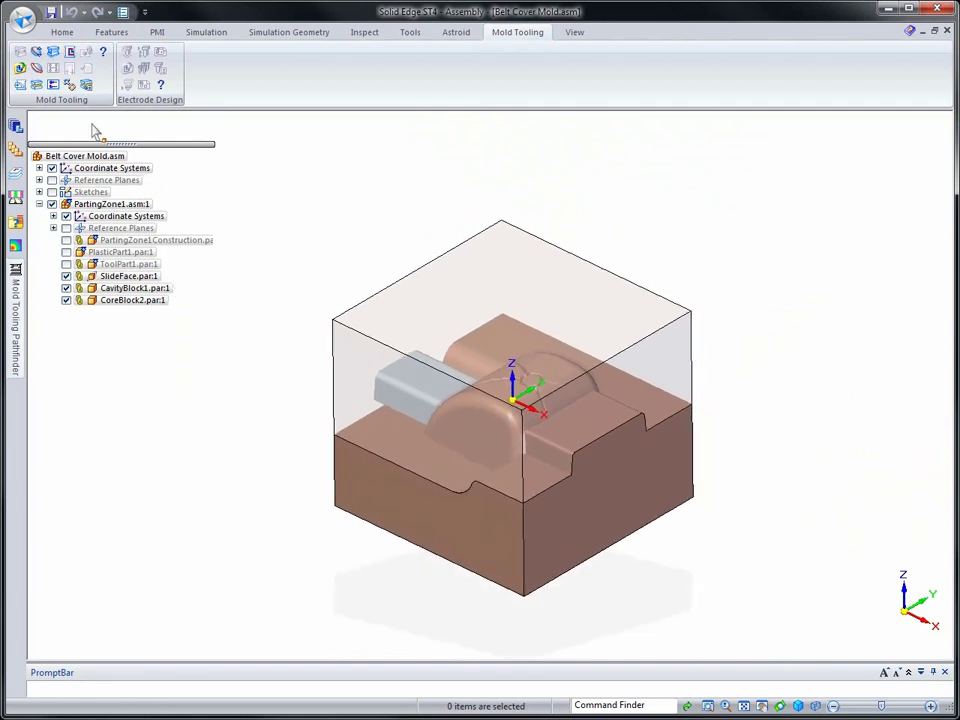
- Start a 2 by 2 rectangular mold pattern of the core and cavity set with 100 mm X spacing and 0 mm Y spacing
click(69, 85)
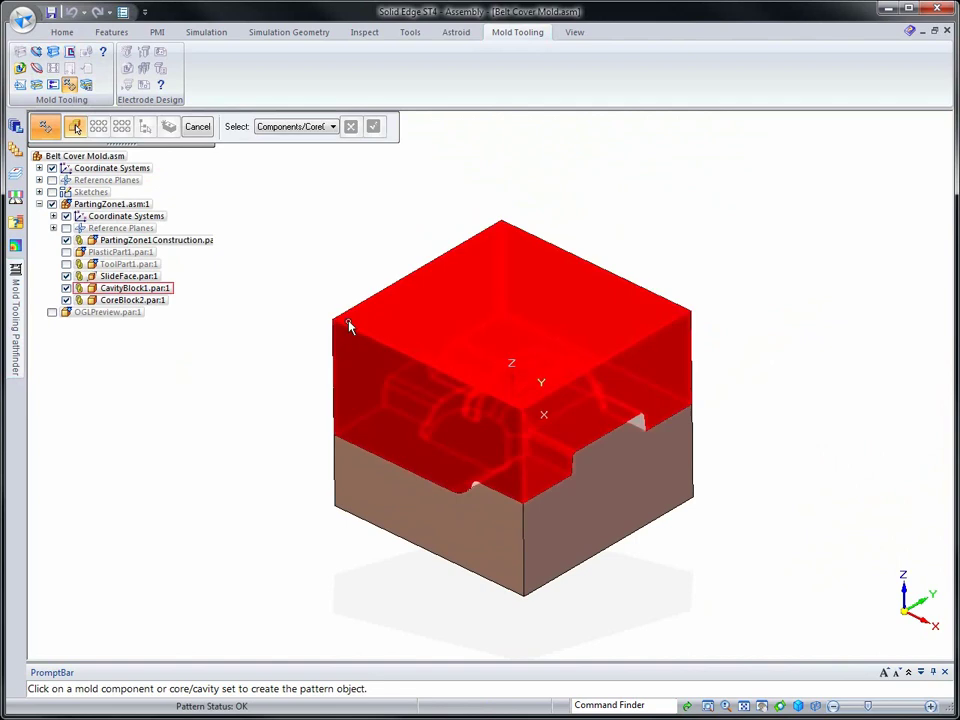
click(349, 321)
click(376, 127)
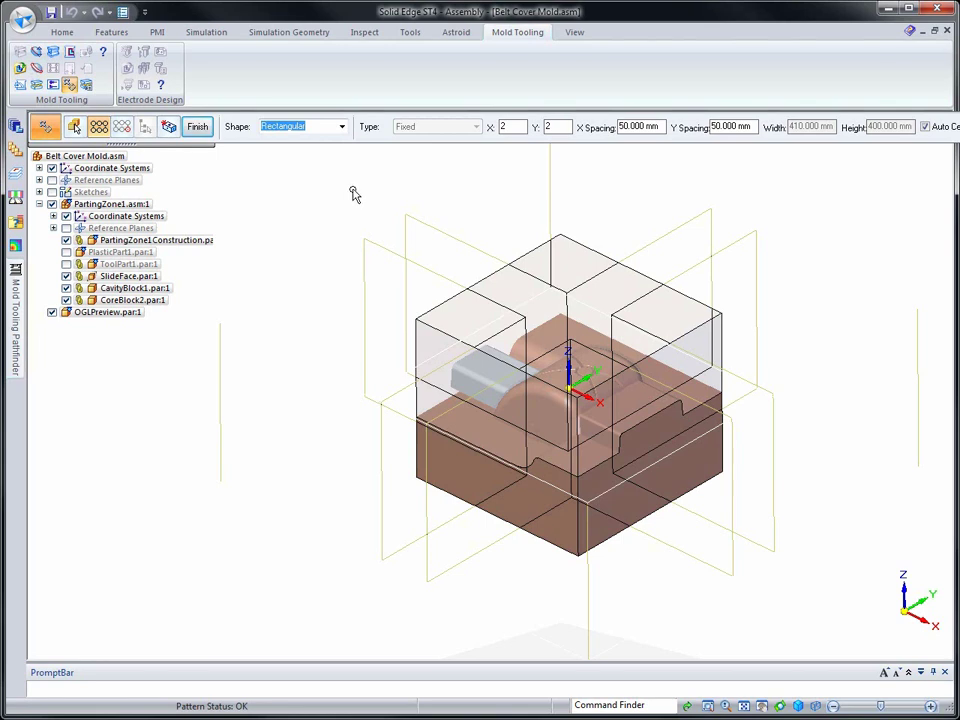
drag(657, 127, 598, 128)
text(100)
key(Tab)
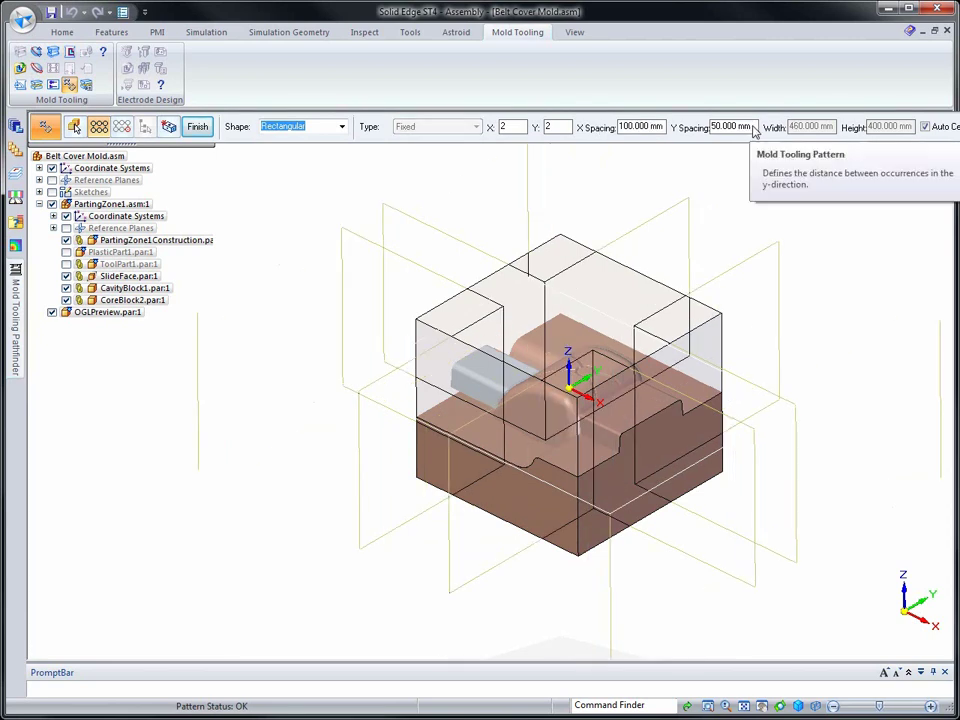
text(0)
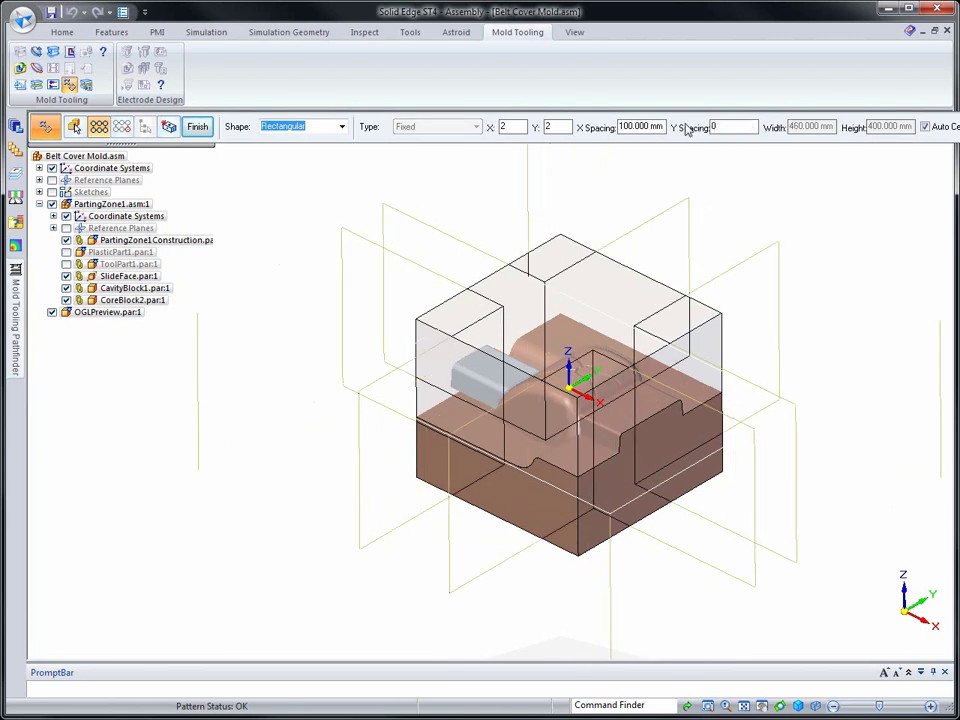
key(Return)
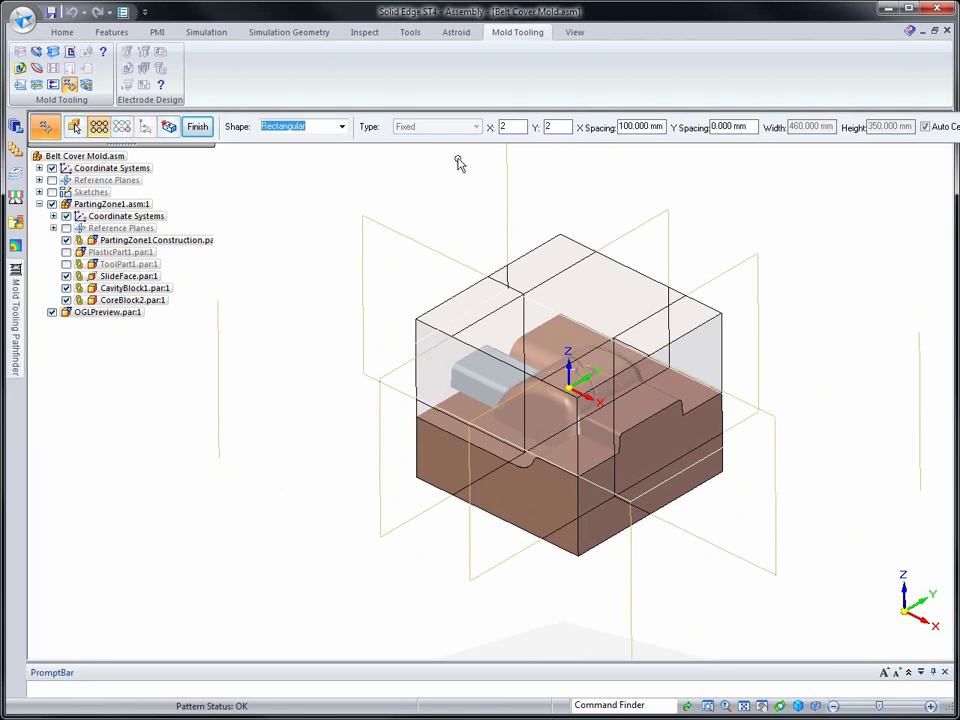
- Rotate the two pattern occurrences on the positive X side by 180 degrees
click(122, 128)
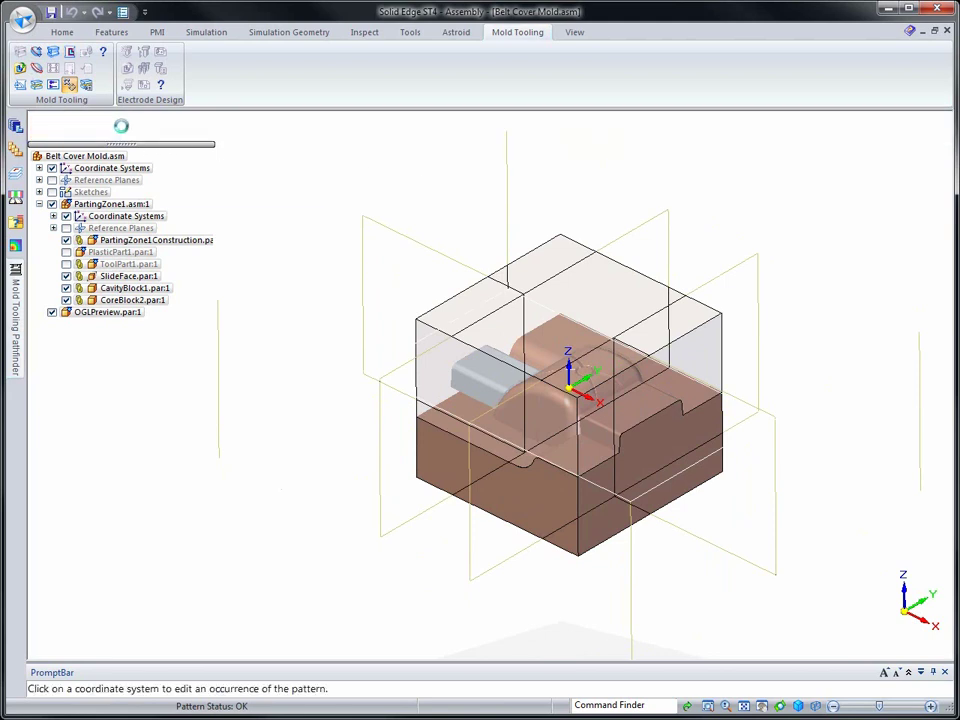
click(621, 497)
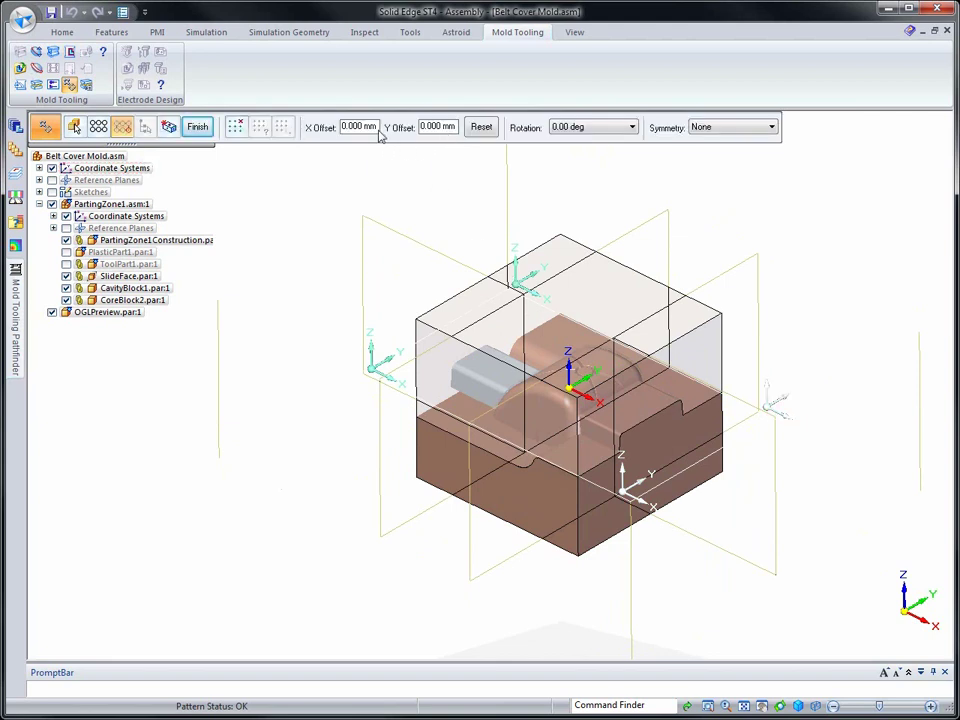
click(632, 127)
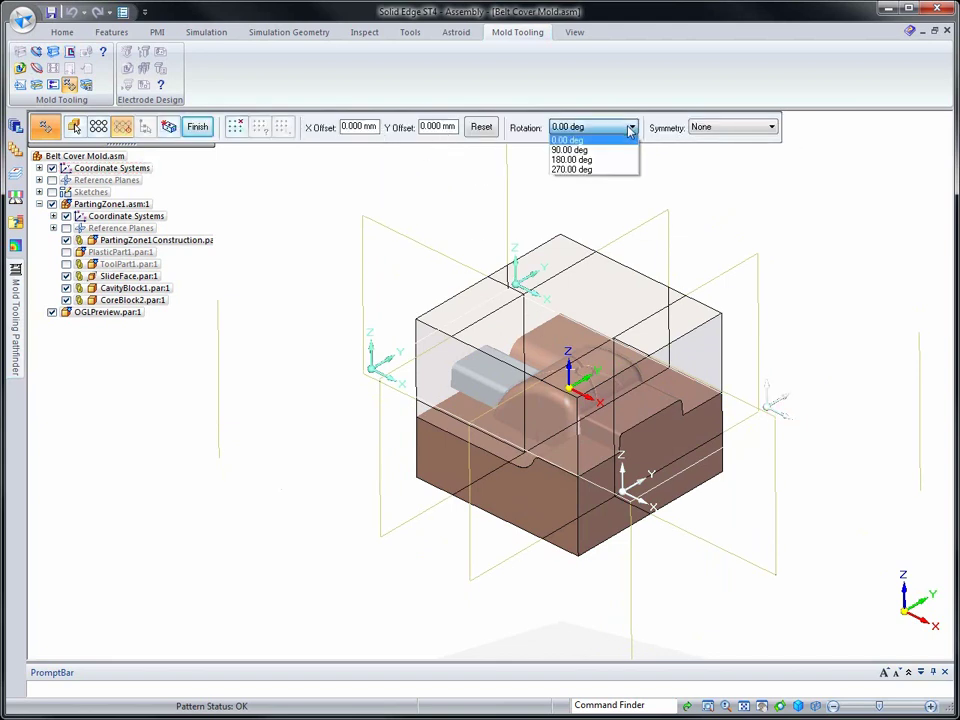
click(581, 165)
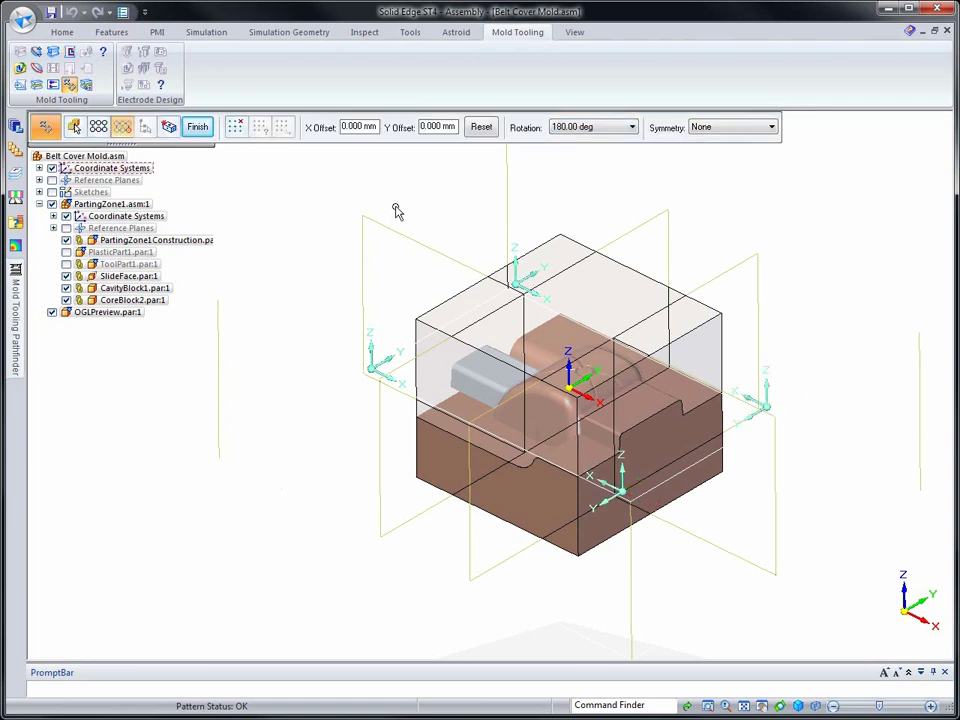
- Add runner bars along the Y direction to the mold pattern, finish it and hide all constructions
click(170, 129)
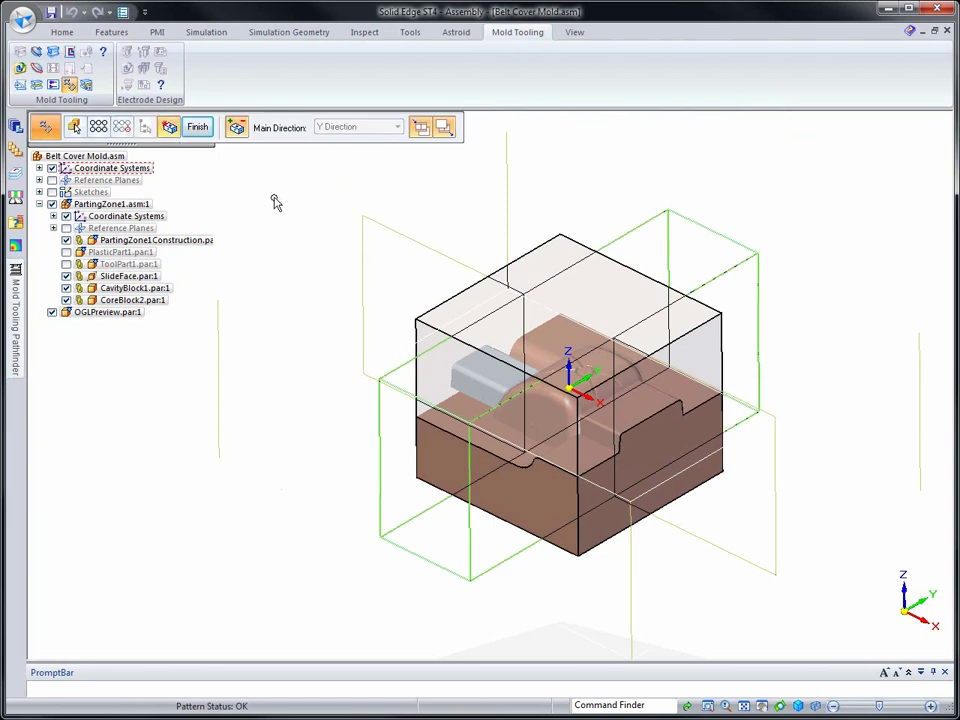
click(198, 127)
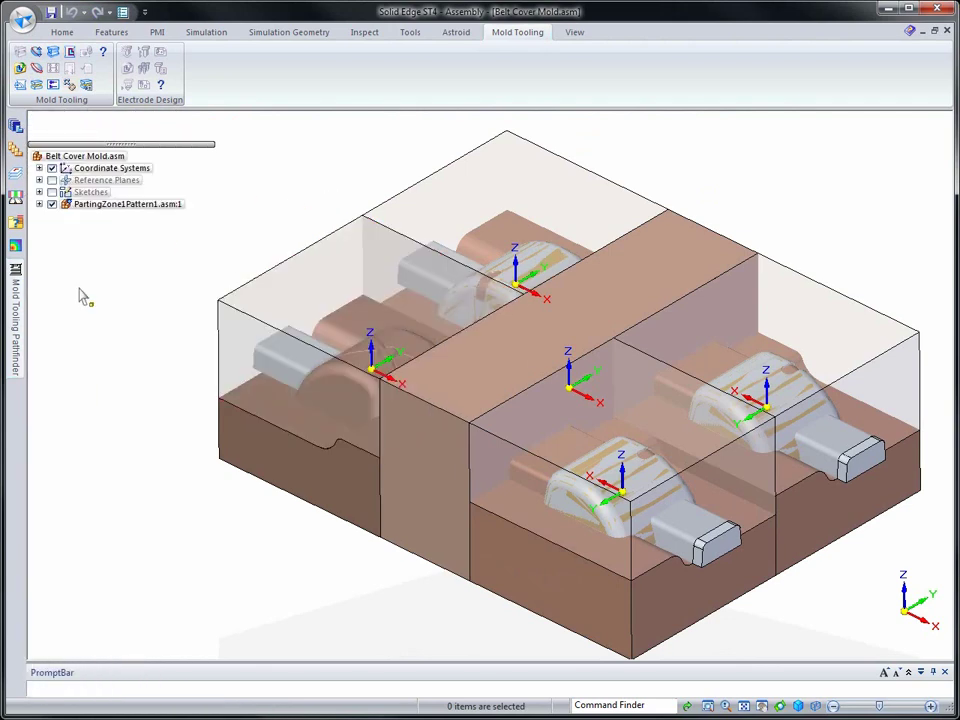
click(16, 286)
right_click(64, 278)
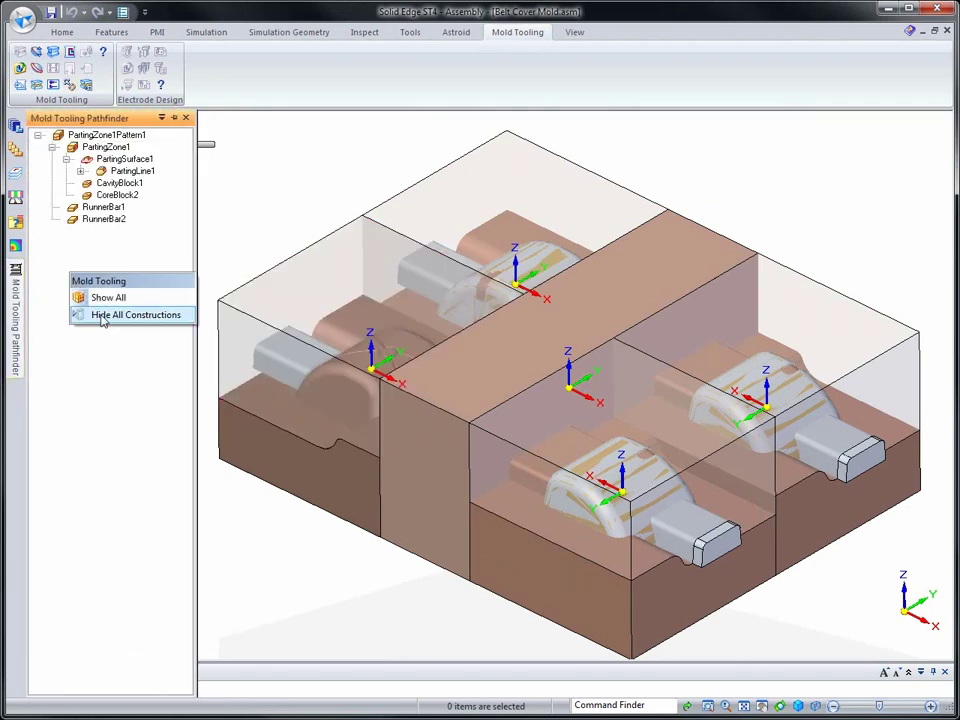
click(104, 316)
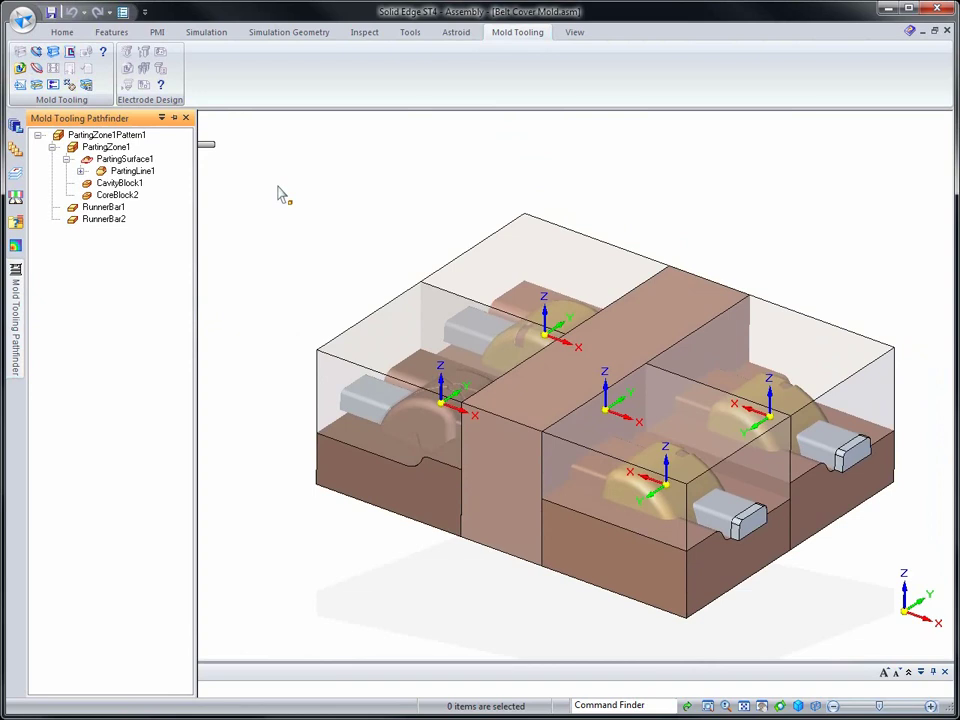
- Define a parting zone around the patterned core/cavity set with a -7.050 mm opening and 2.000 mm clearance, and preview it
click(36, 85)
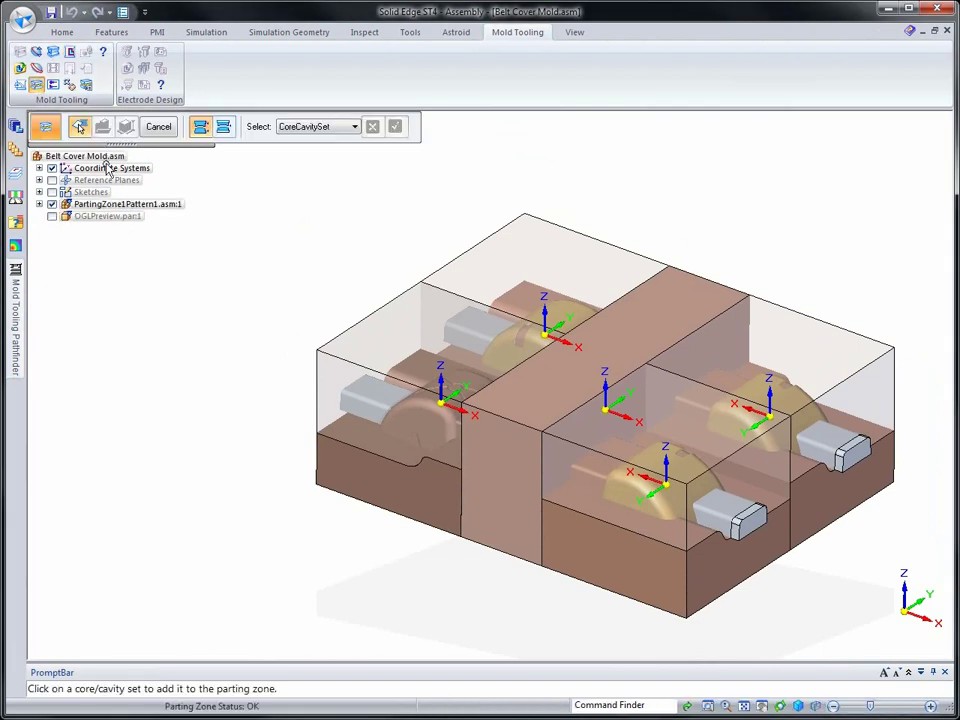
click(315, 364)
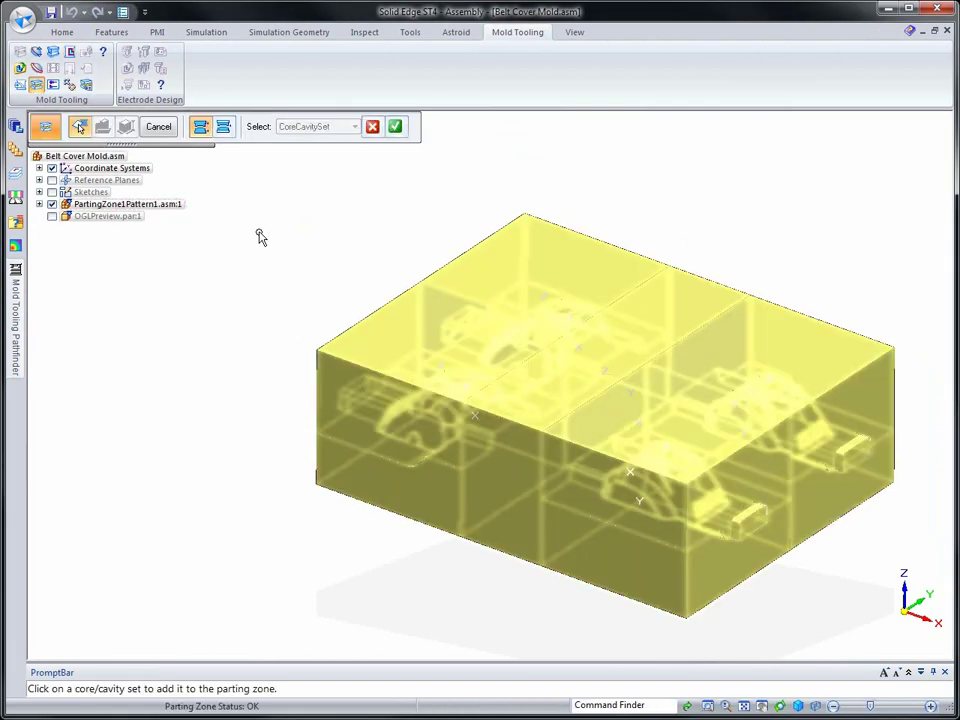
click(395, 126)
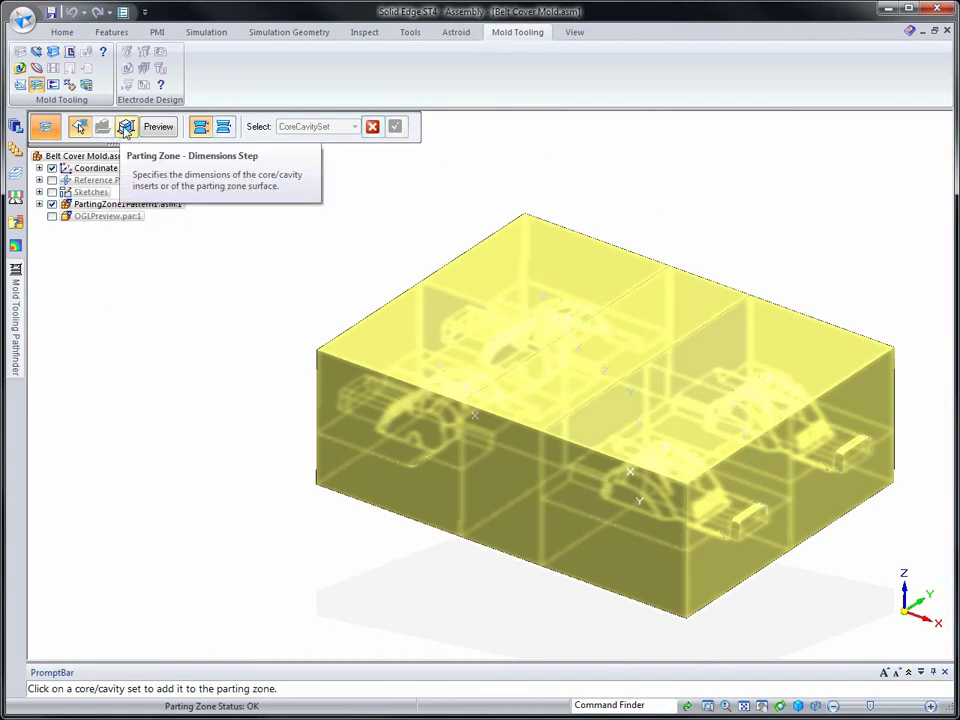
click(126, 128)
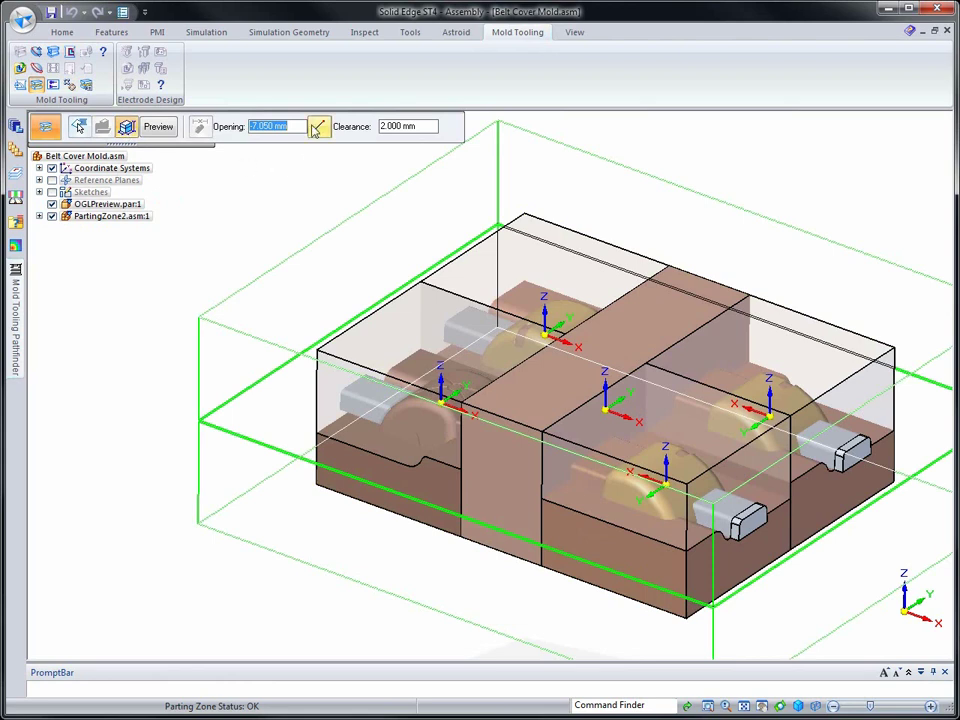
scroll(279, 251, up, 8)
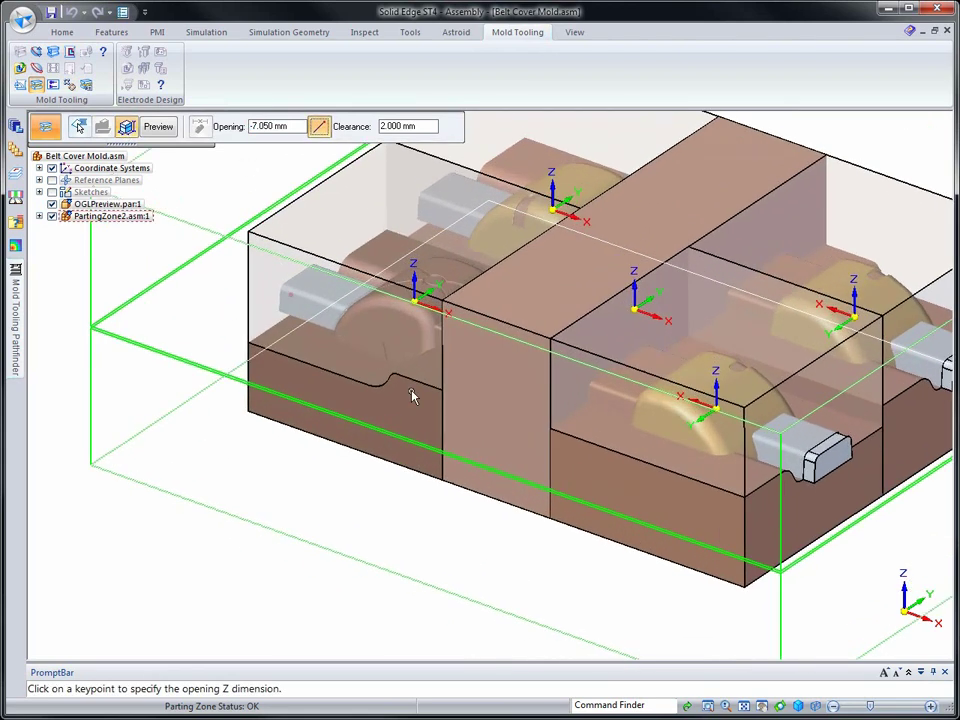
scroll(540, 430, up, 3)
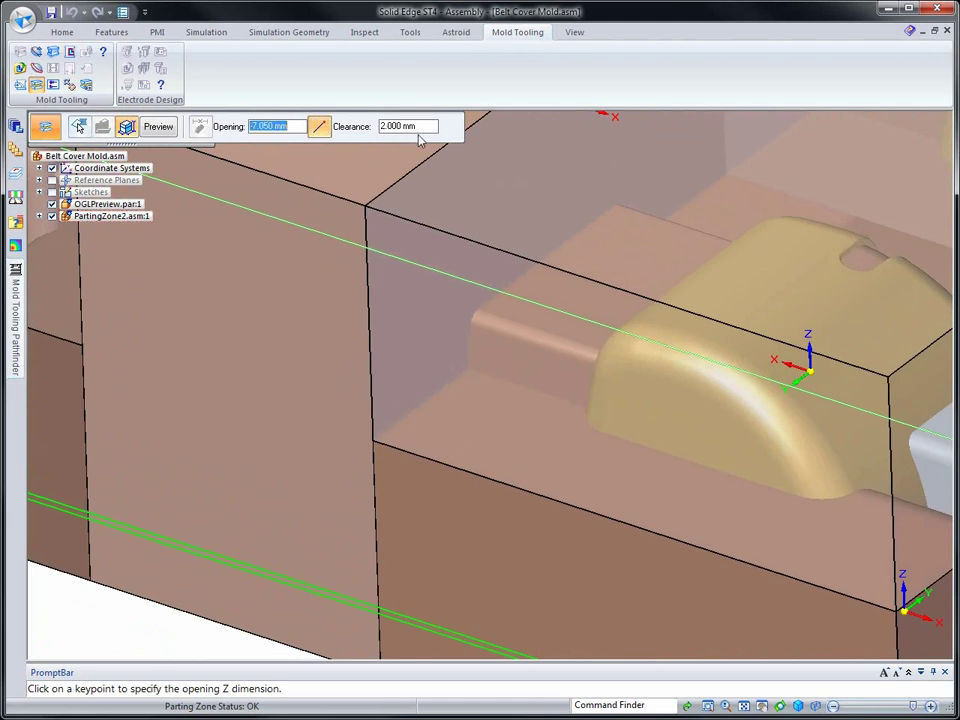
click(158, 127)
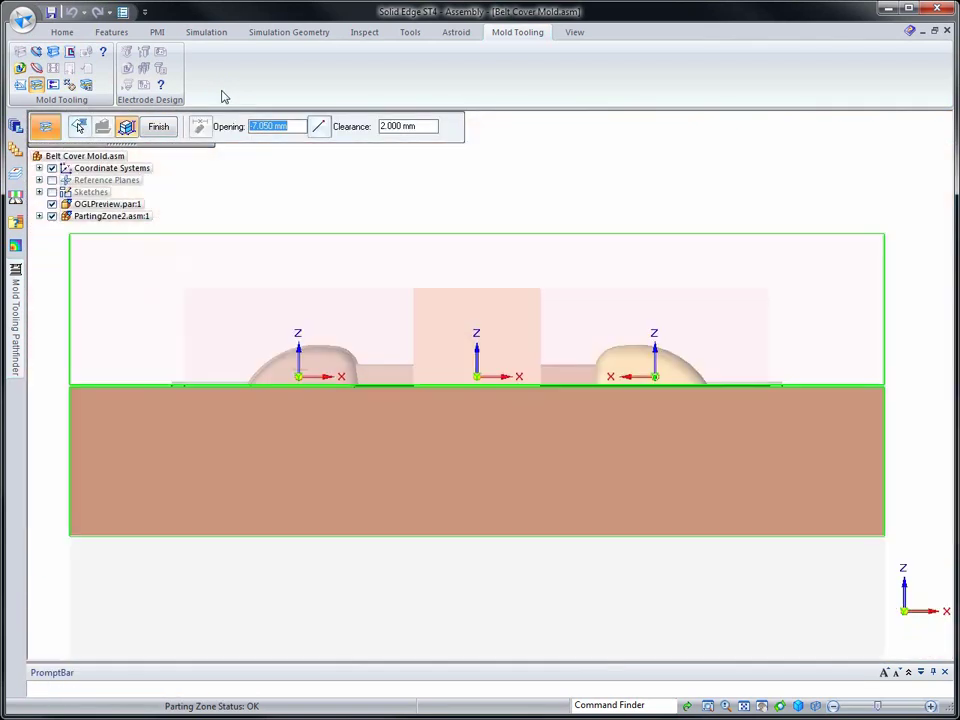
- Inspect the clearance between the cavity and core plates up close, finish the parting zone and restore an isometric view
click(710, 707)
drag(527, 358, 622, 404)
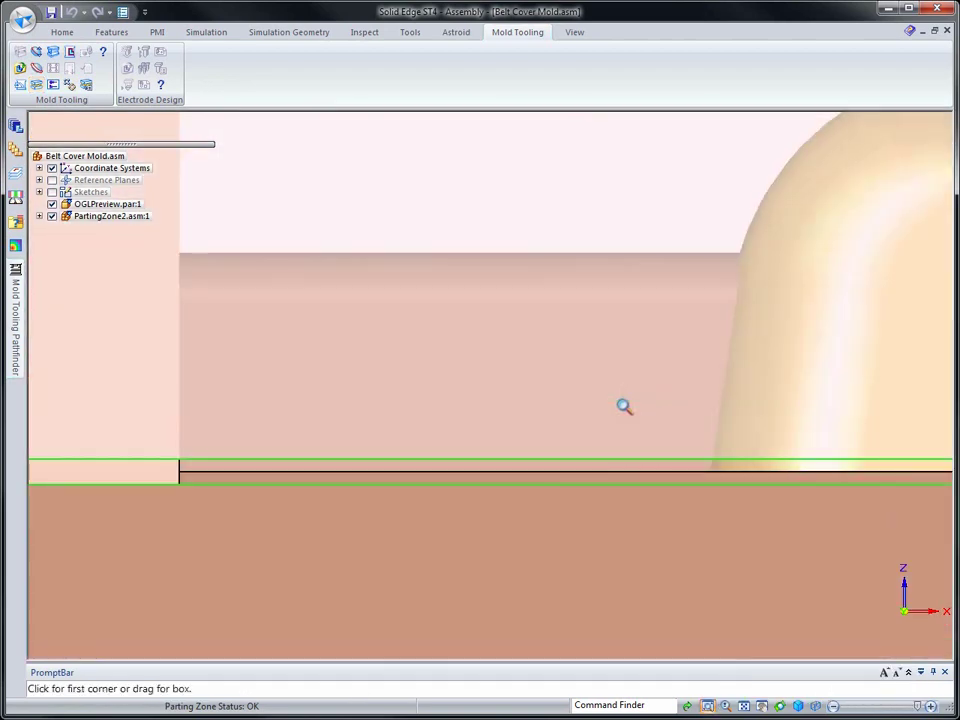
right_click(205, 398)
click(161, 126)
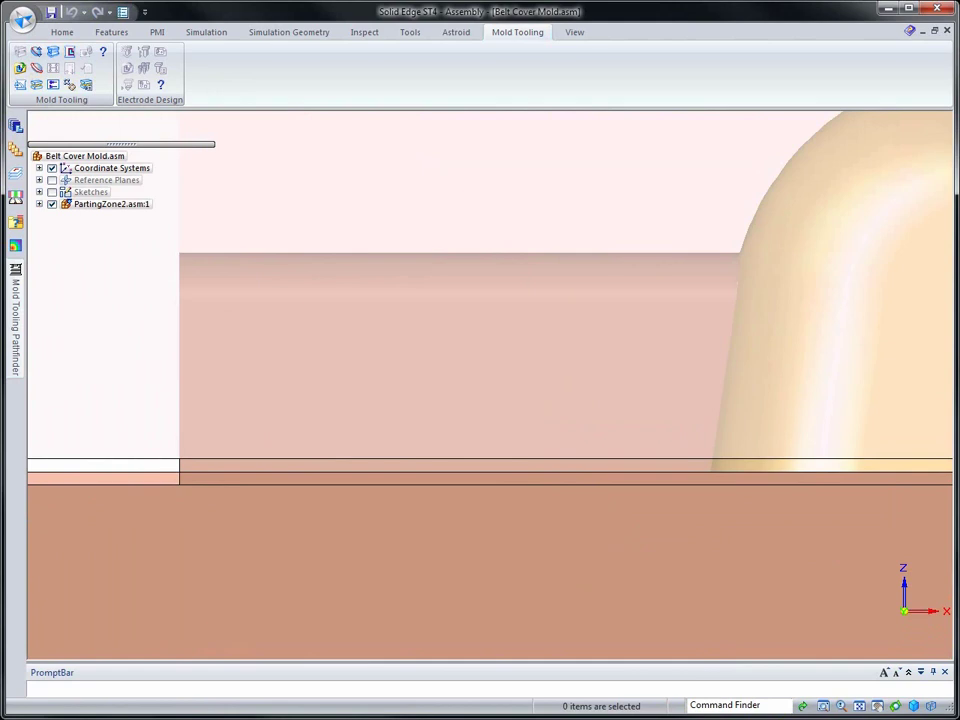
key(ctrl+i)
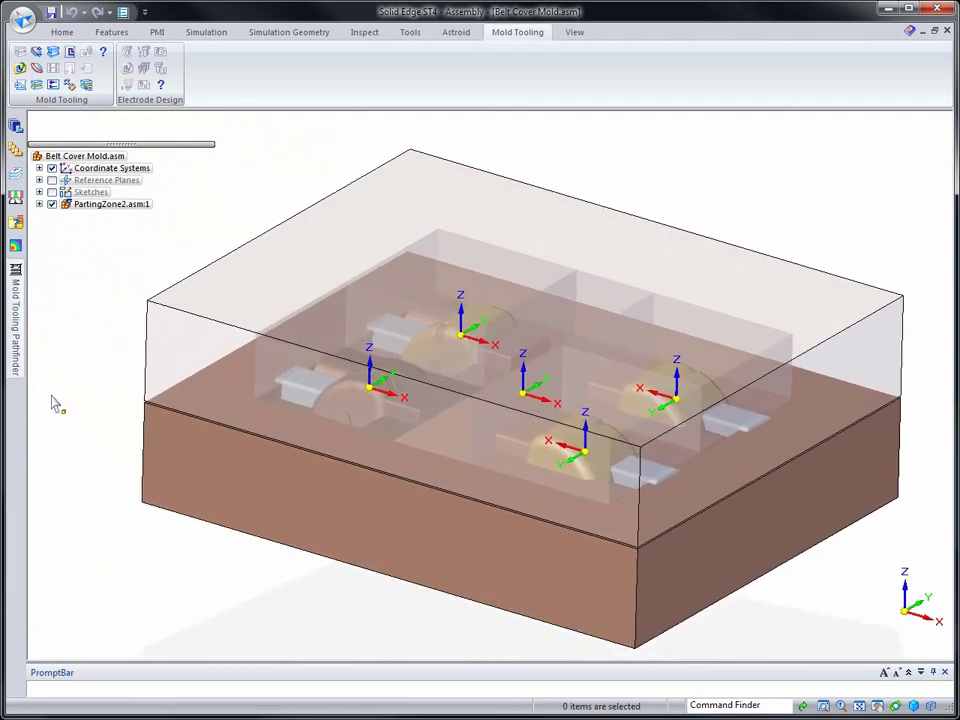
- Start a Hasco square-type mold base and set its size to 496 x 796
click(53, 50)
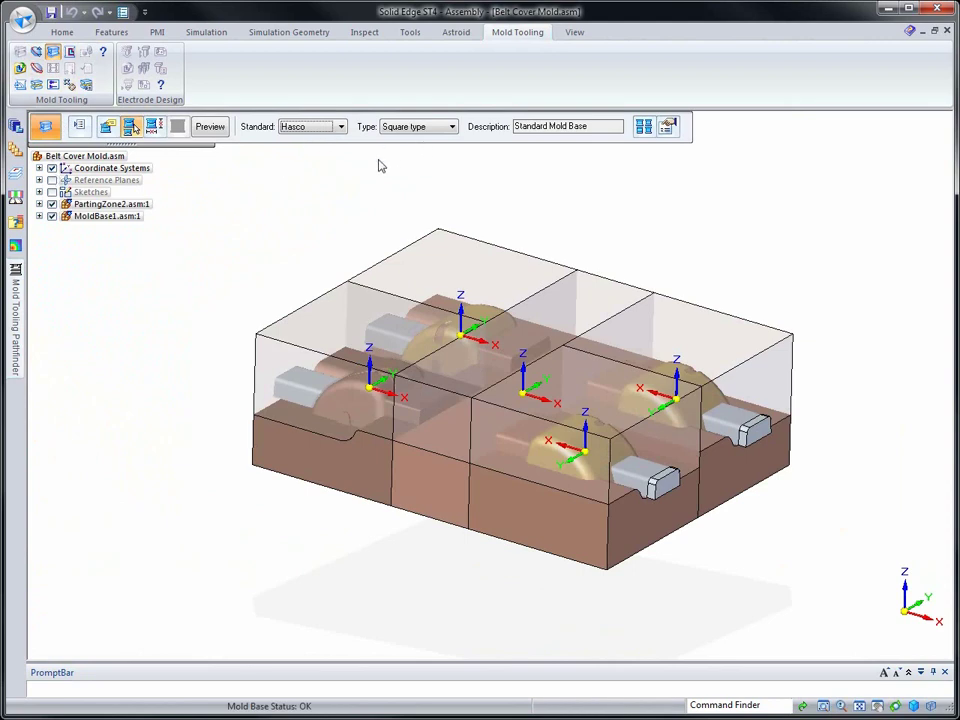
click(155, 128)
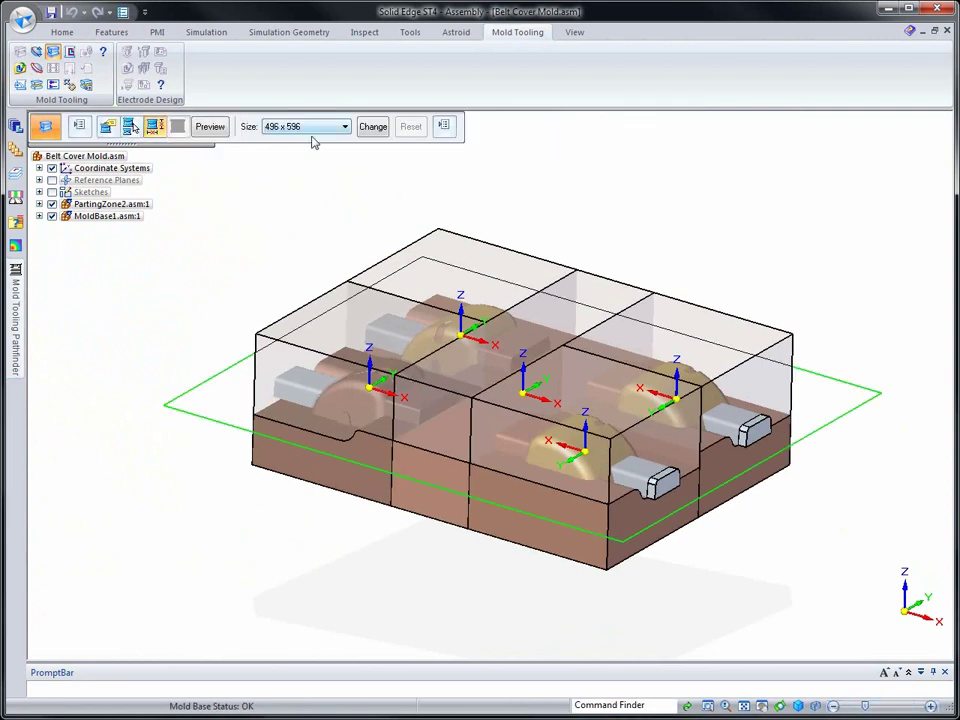
click(345, 127)
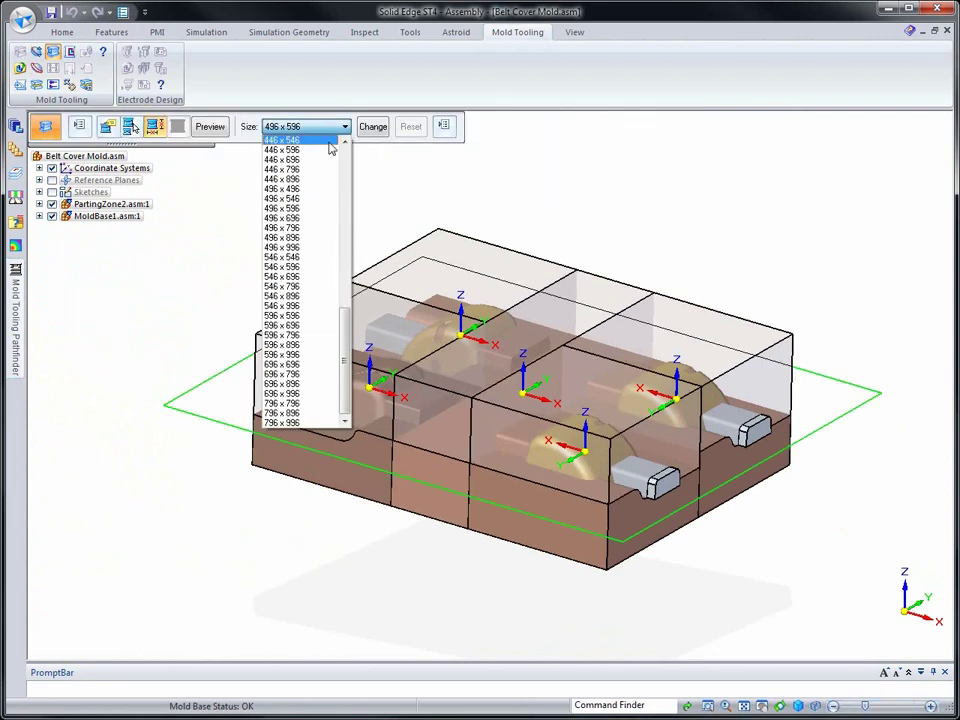
click(300, 228)
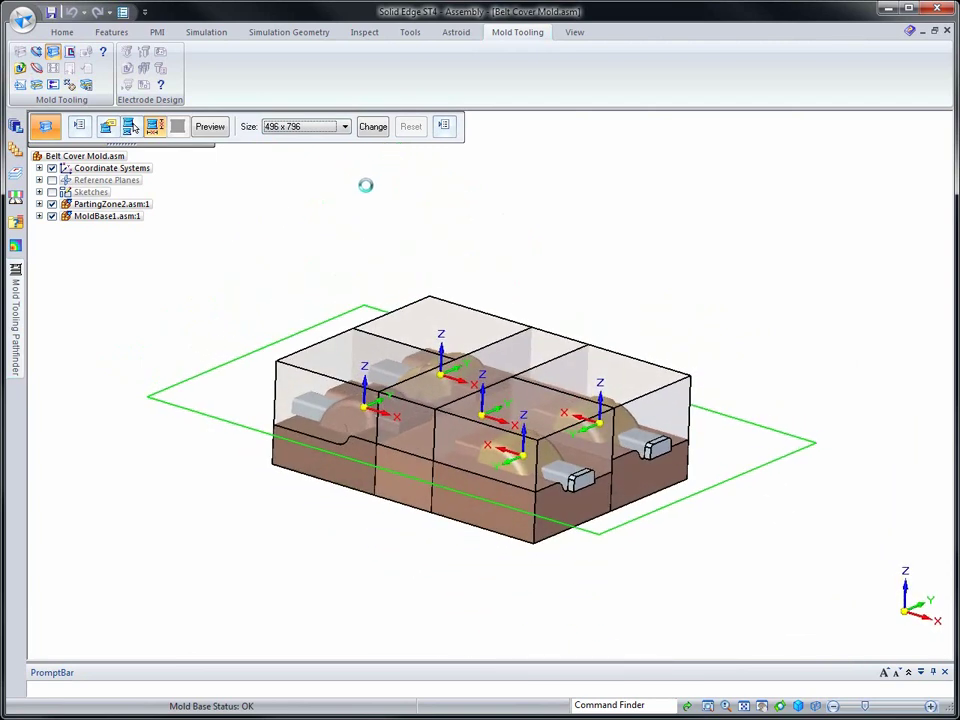
- Set the Z dimension of the cavity plate to 76 mm and the core plate to 116 mm, and preview the mold base
click(444, 127)
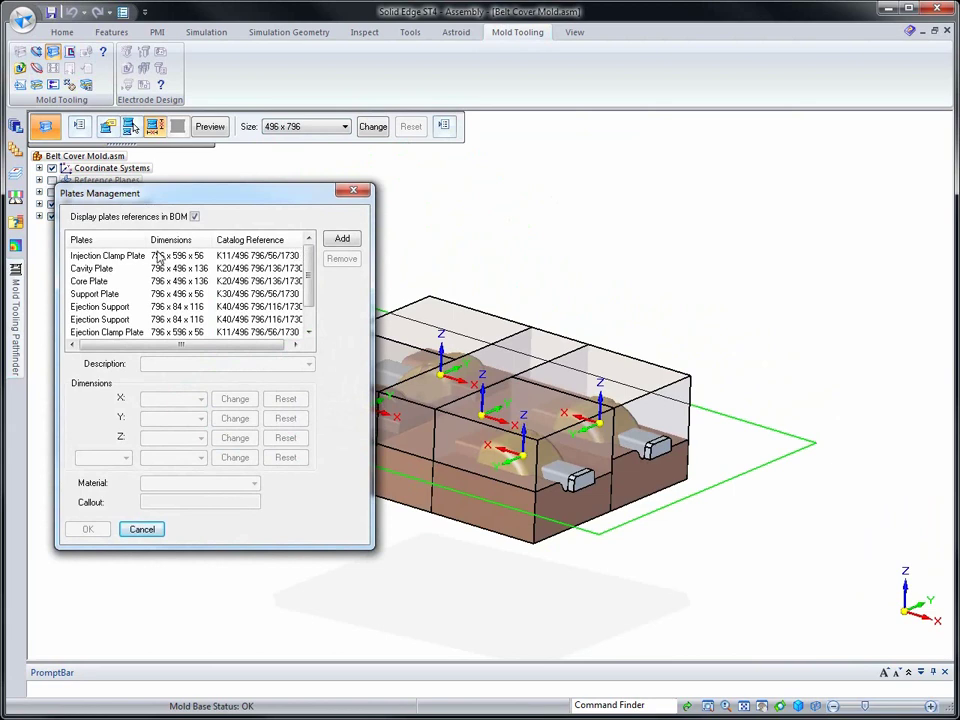
click(186, 273)
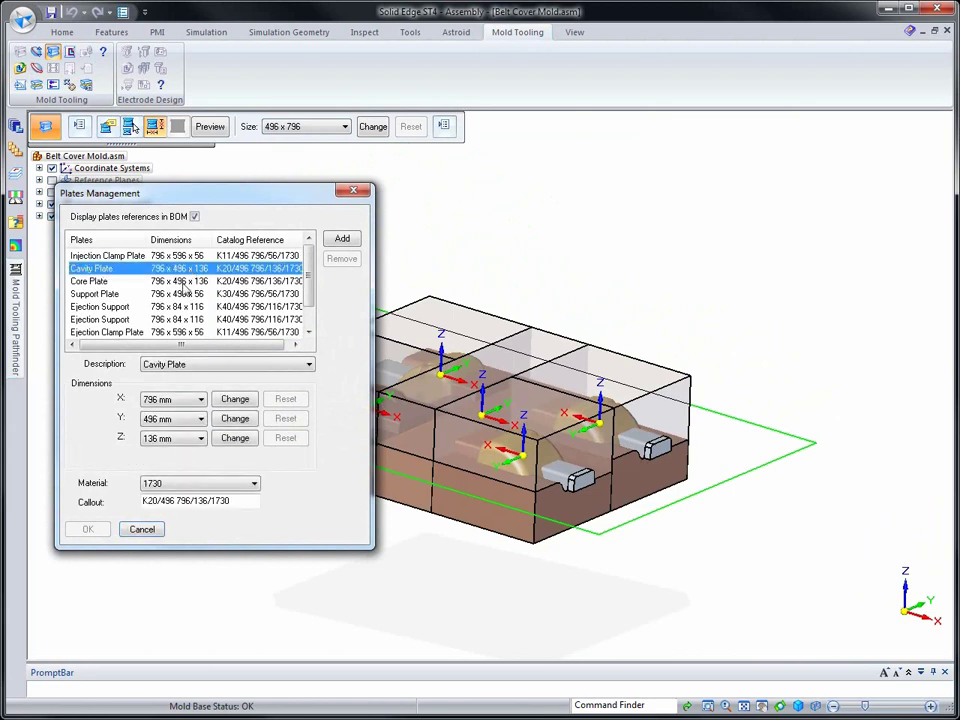
click(200, 439)
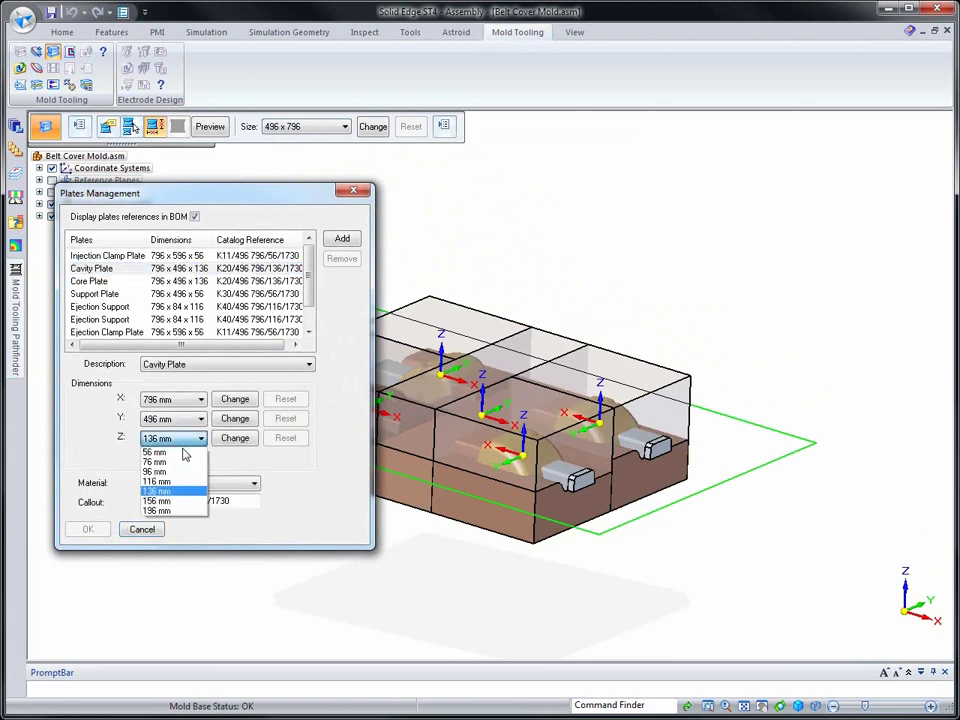
click(170, 461)
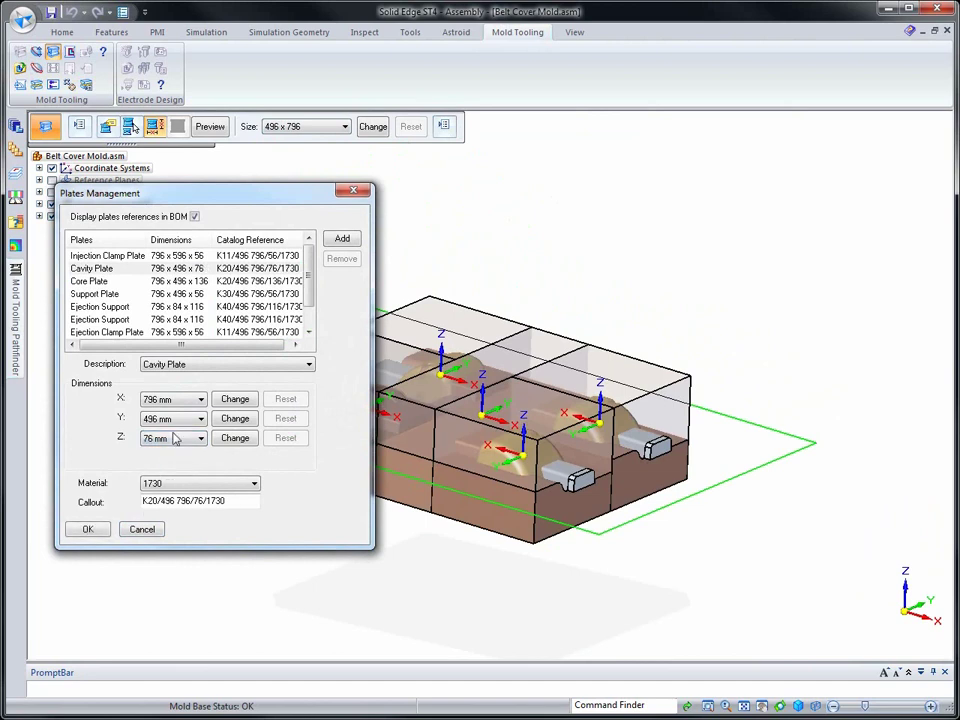
click(105, 282)
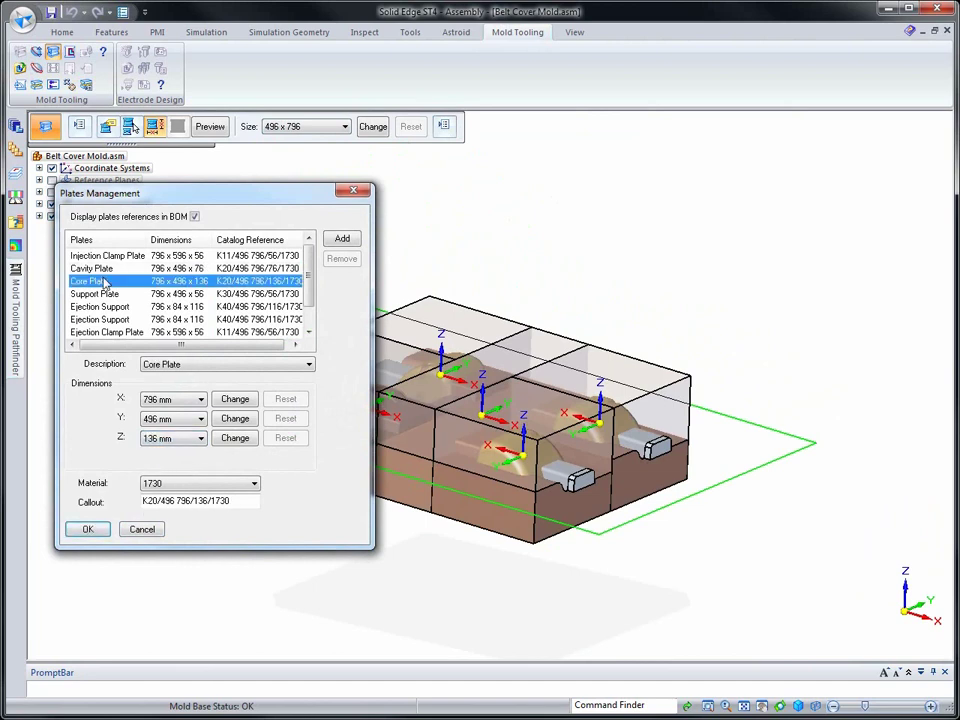
click(199, 440)
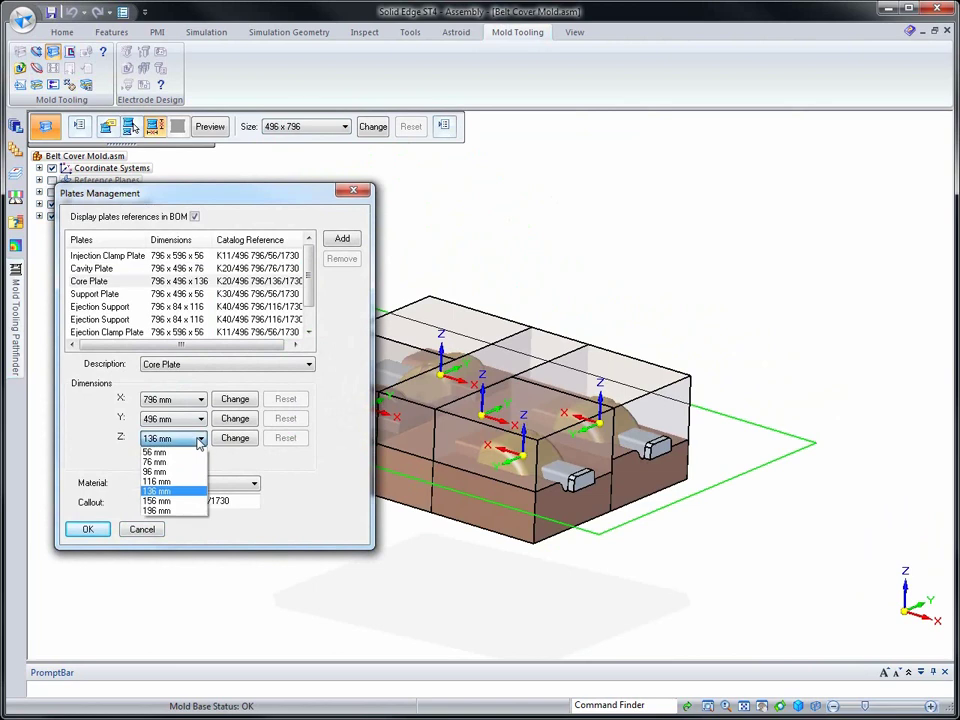
click(177, 484)
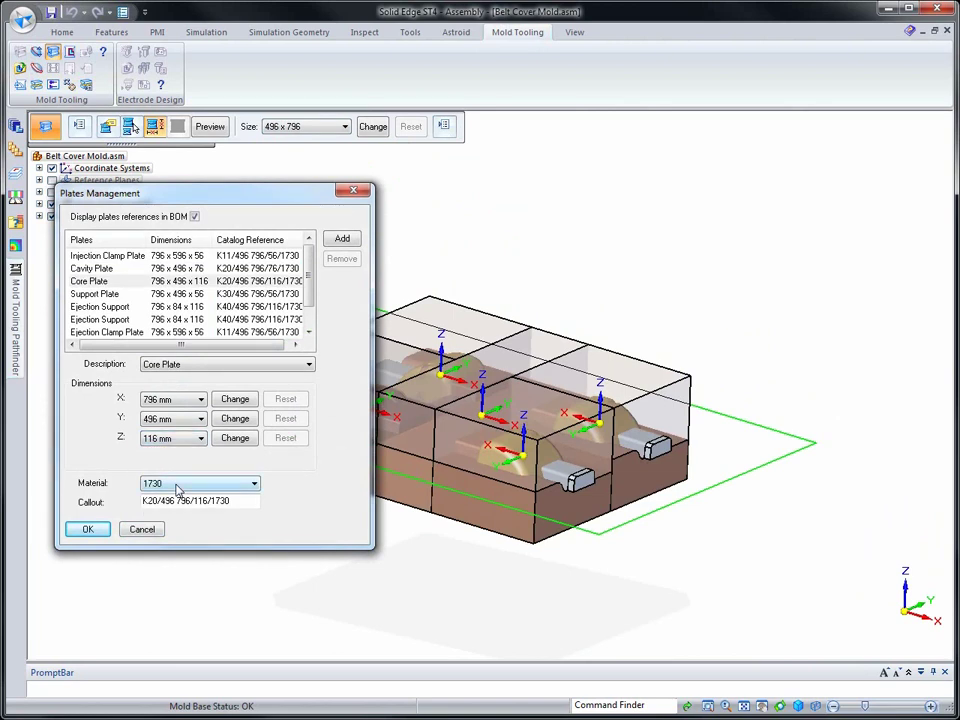
click(88, 531)
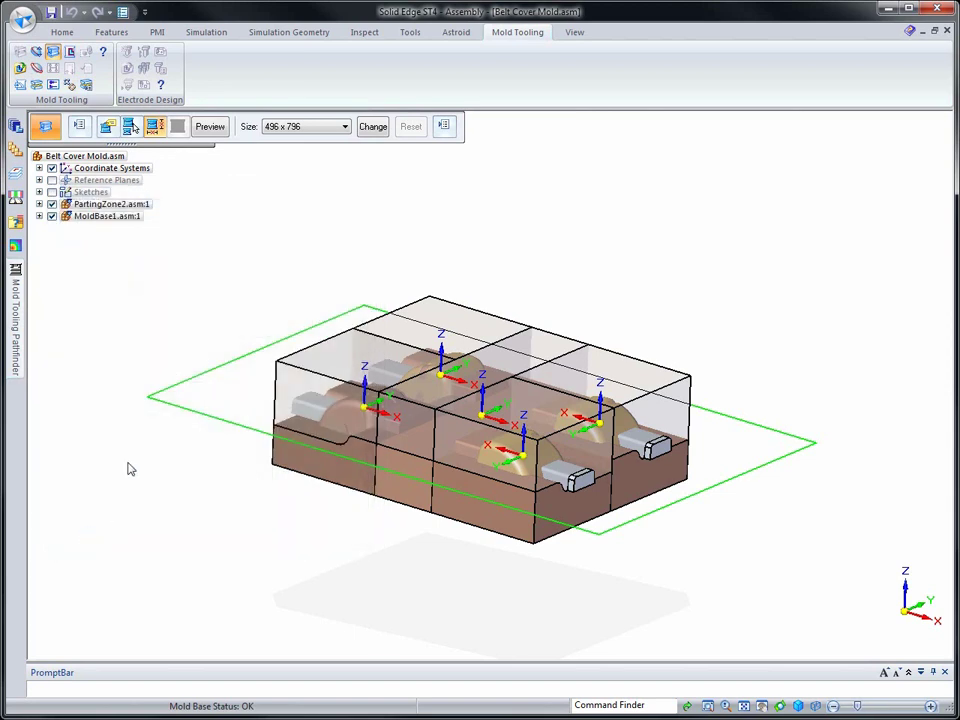
click(210, 127)
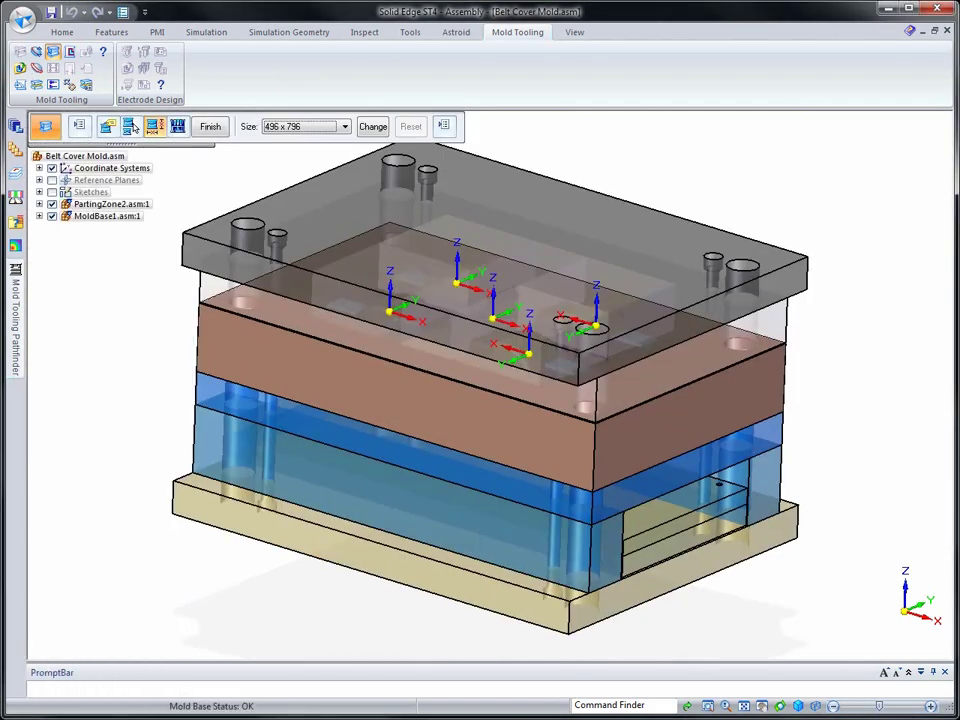
- Add the standard components with a 40 mm main leader pin diameter and finish the mold base
click(177, 127)
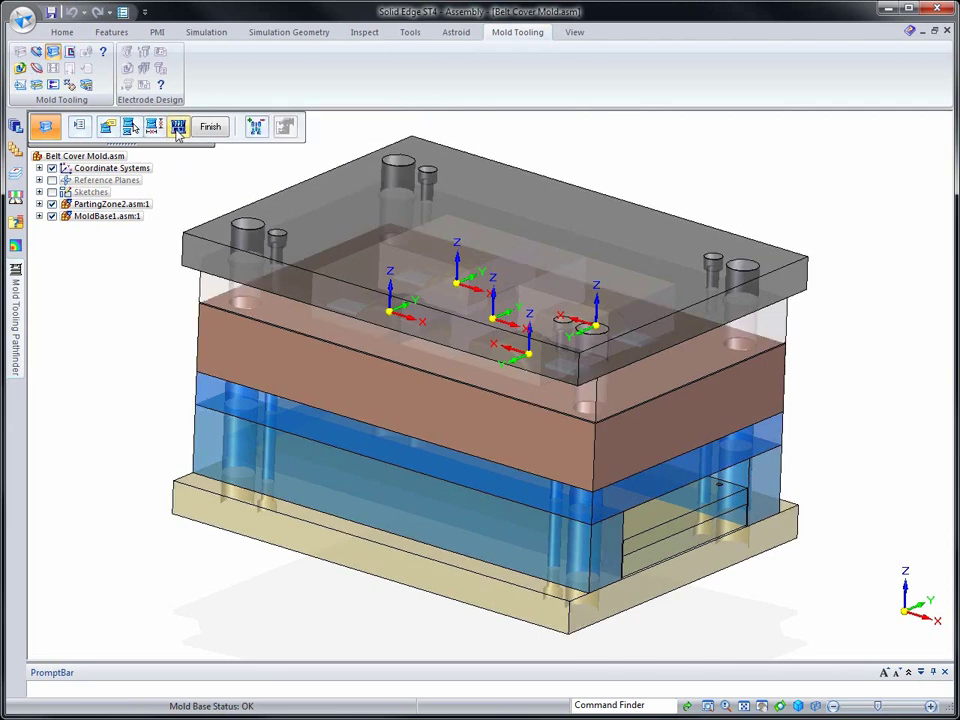
click(256, 127)
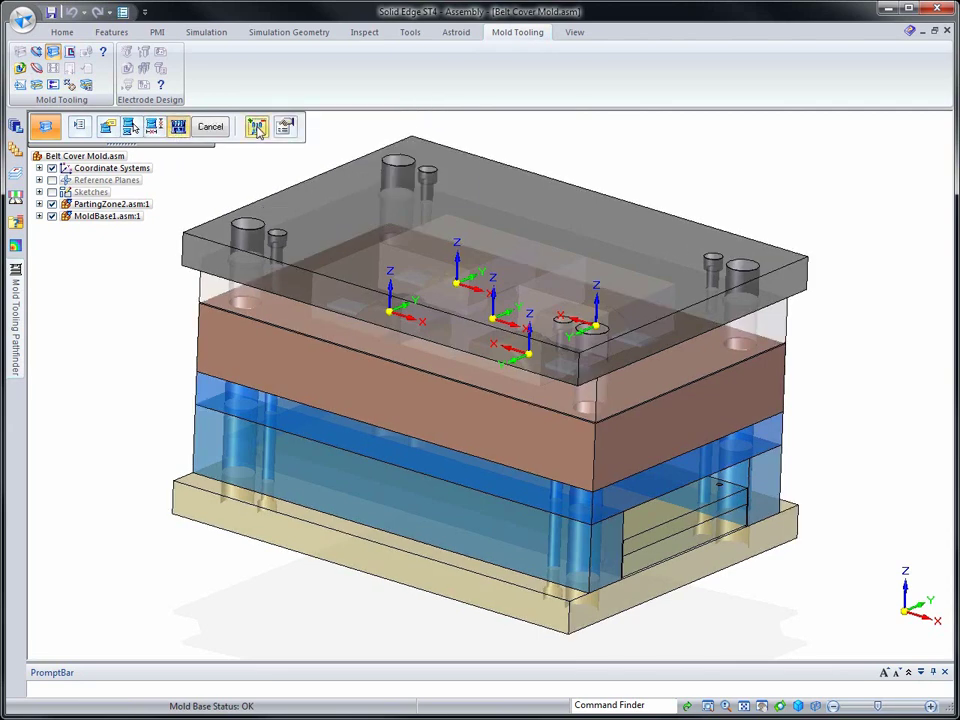
click(285, 127)
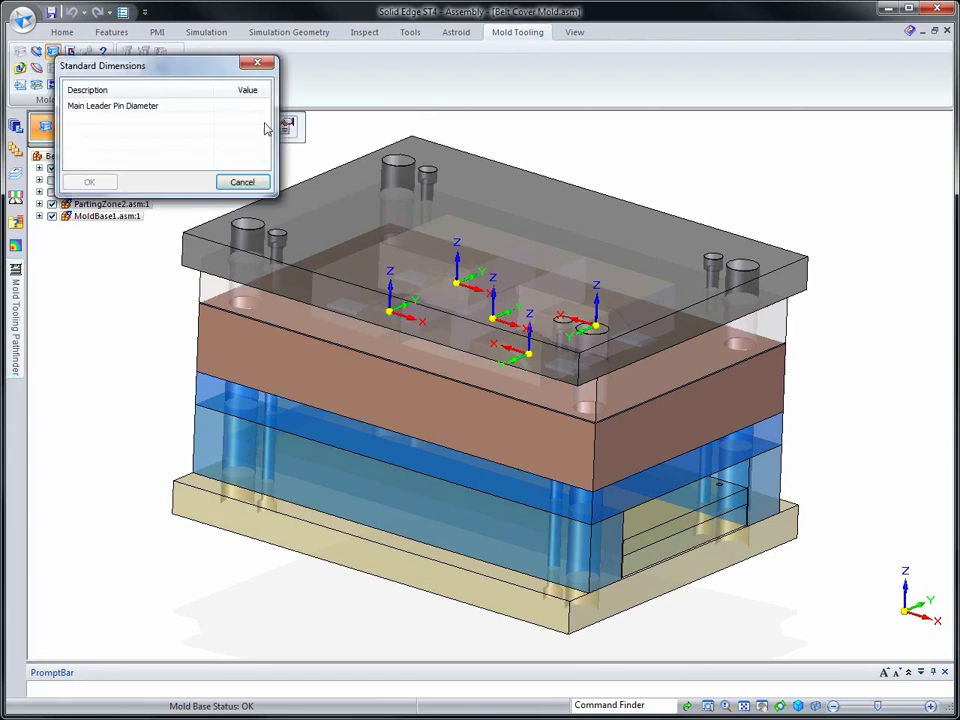
click(249, 107)
click(257, 110)
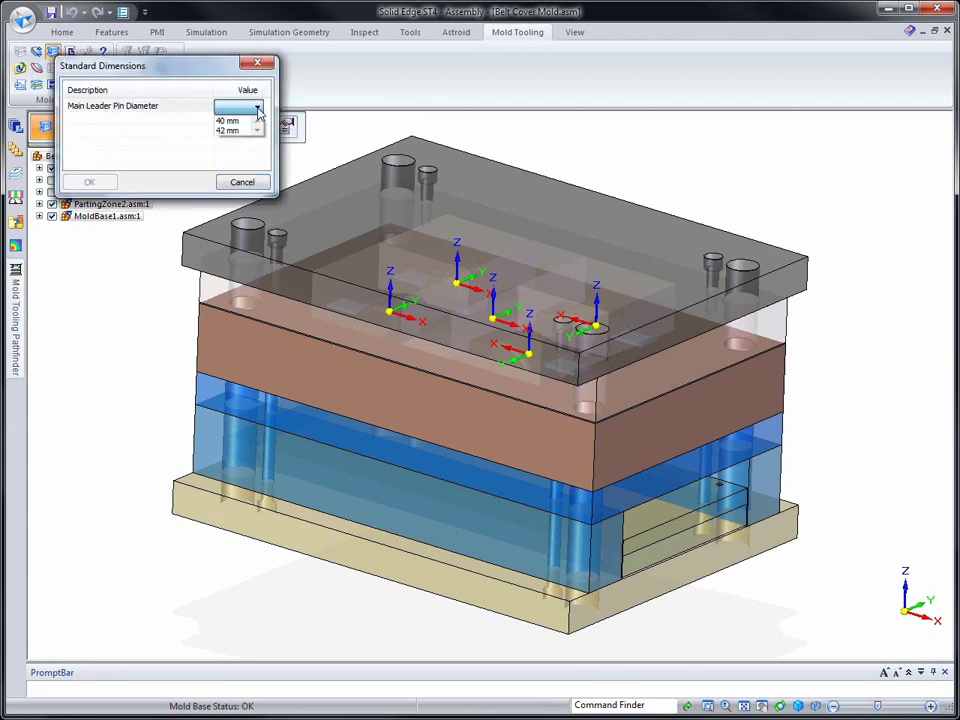
click(245, 123)
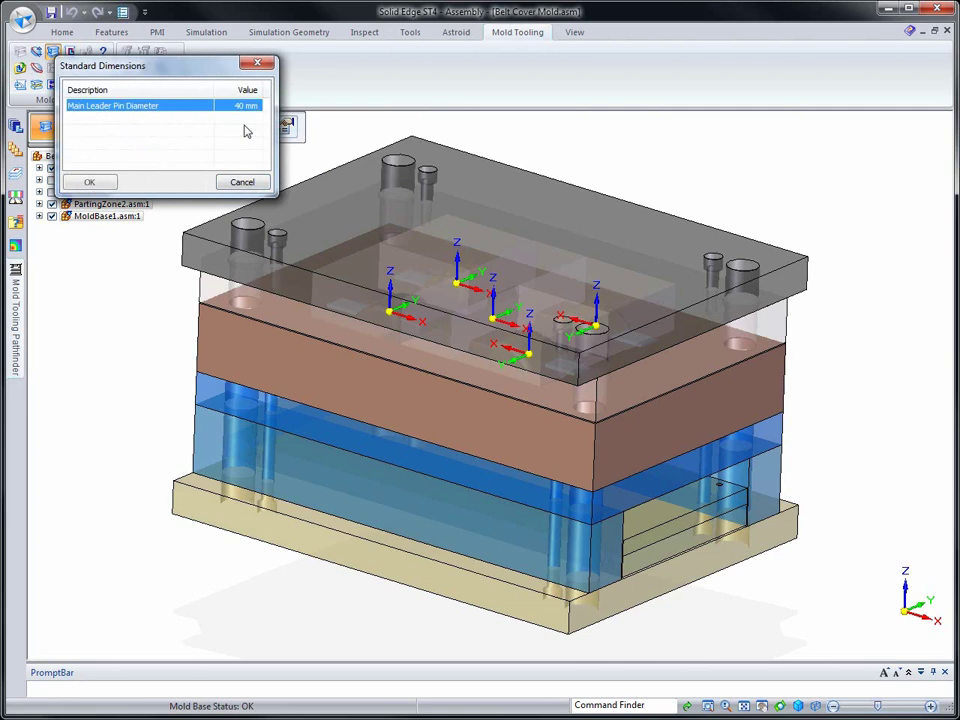
click(90, 183)
click(208, 129)
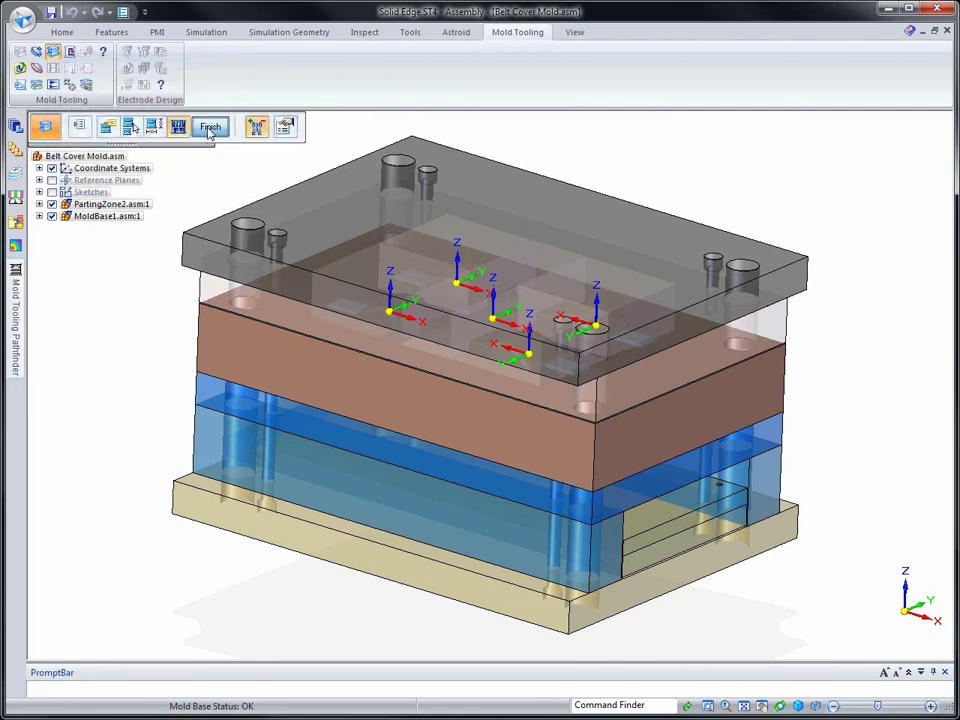
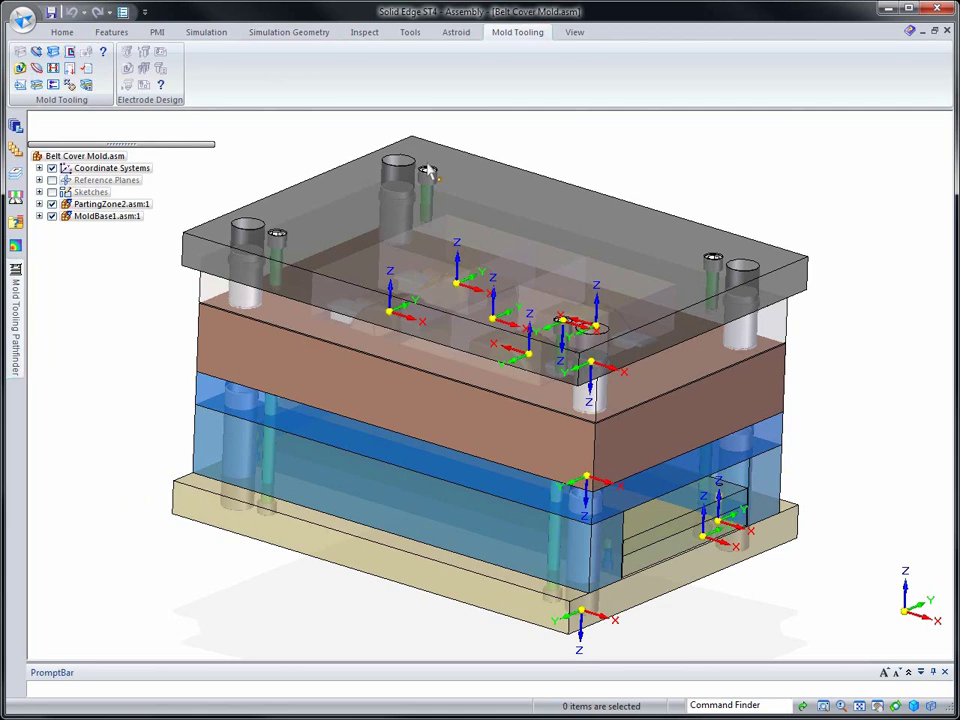
- Hide all coordinate systems throughout the mold assembly
right_click(667, 172)
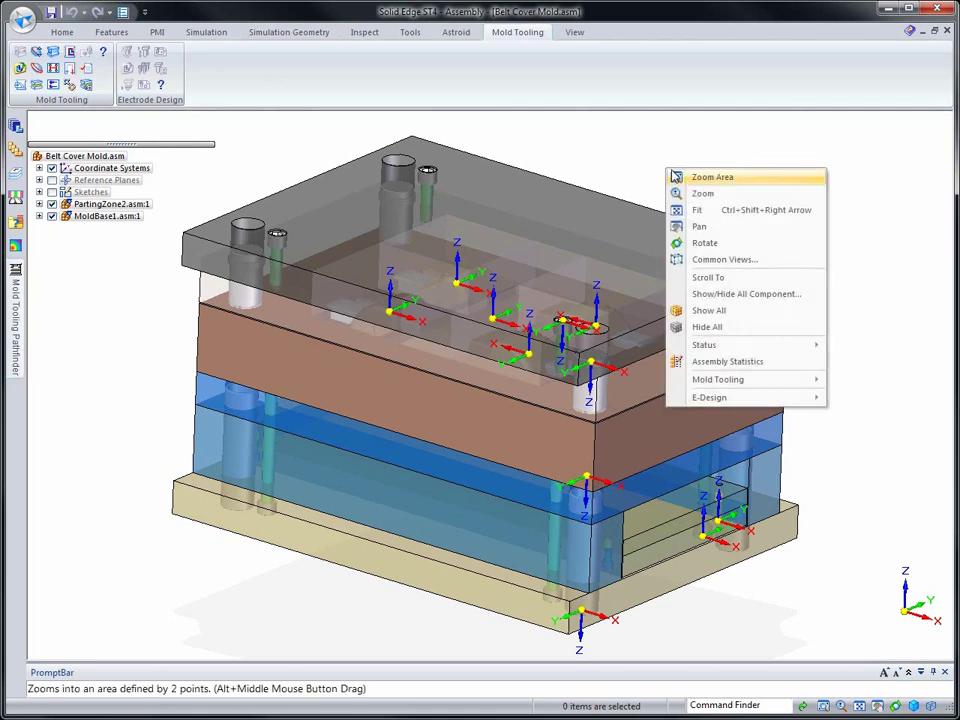
click(729, 294)
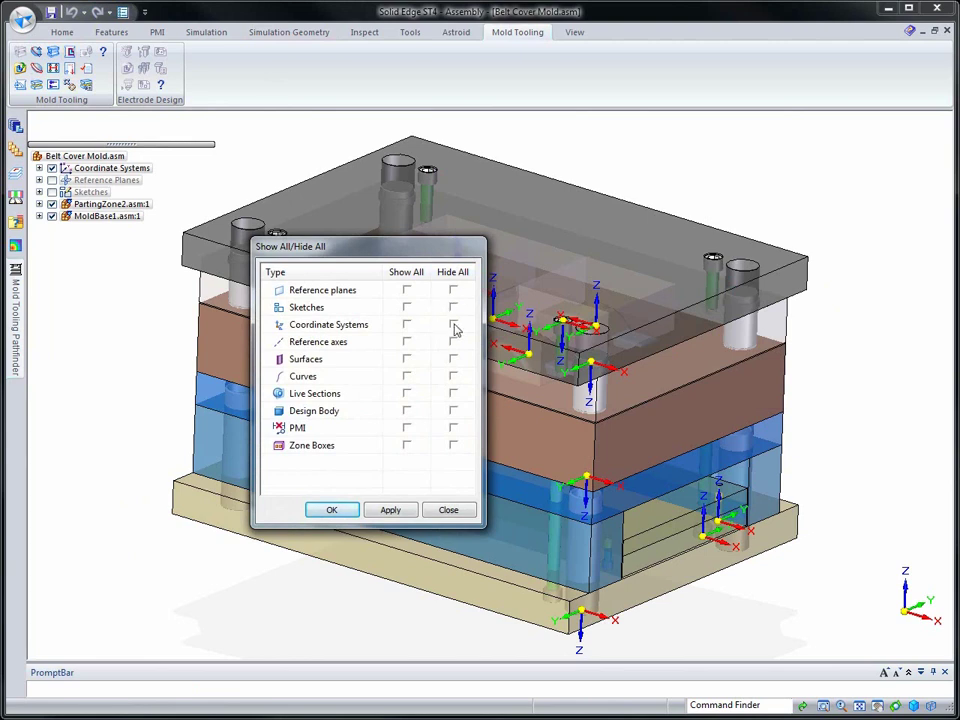
click(331, 510)
- From a front view, hide the top clamping plate and the cavity plate together with their screws
middle_drag(130, 502, 139, 478)
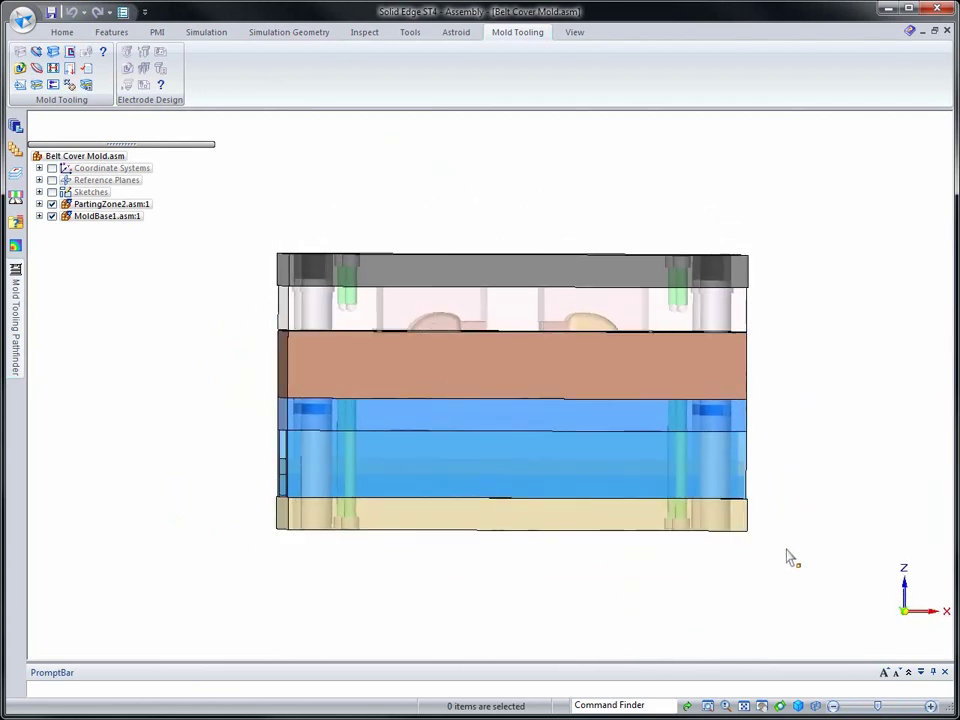
drag(251, 213, 788, 348)
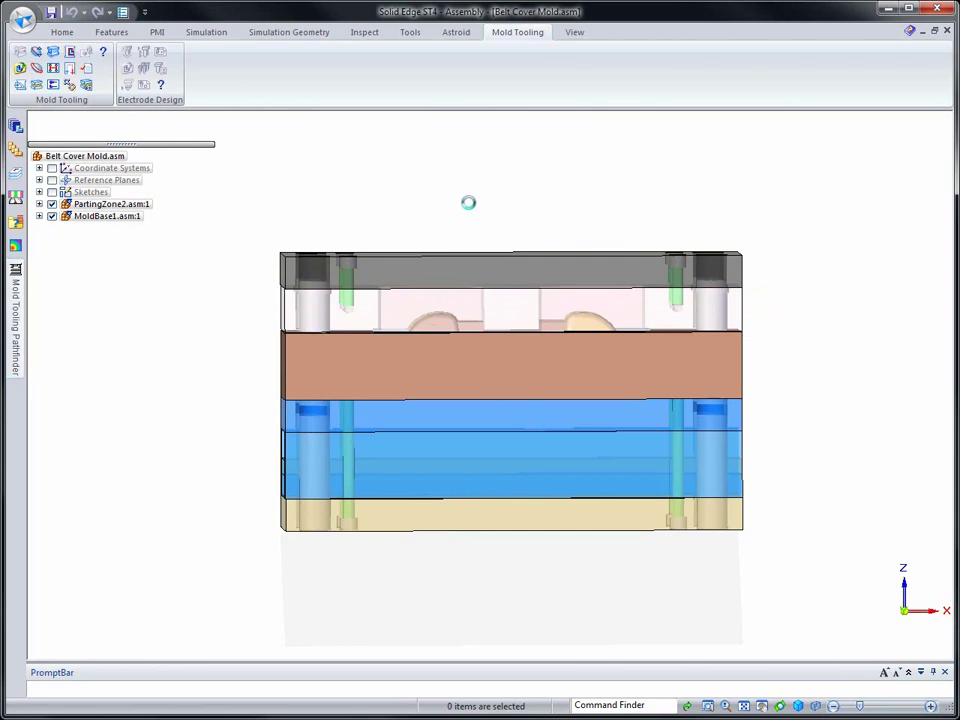
right_click(389, 190)
click(425, 215)
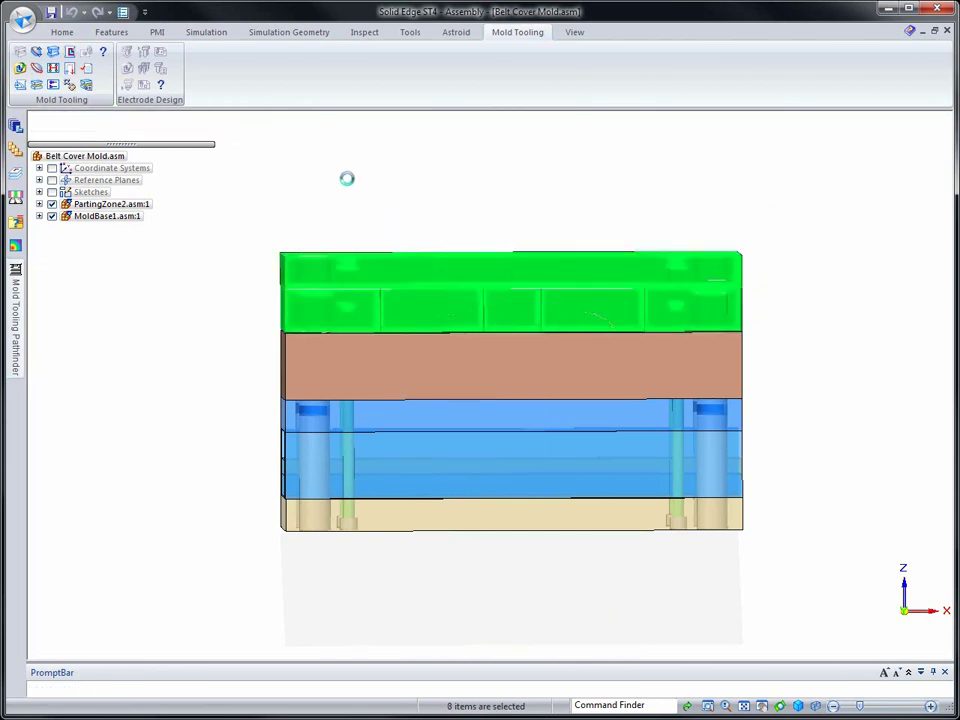
- In the isometric view, hide the four cavity blocks and the four leader pins above the core plate
key(ctrl+i)
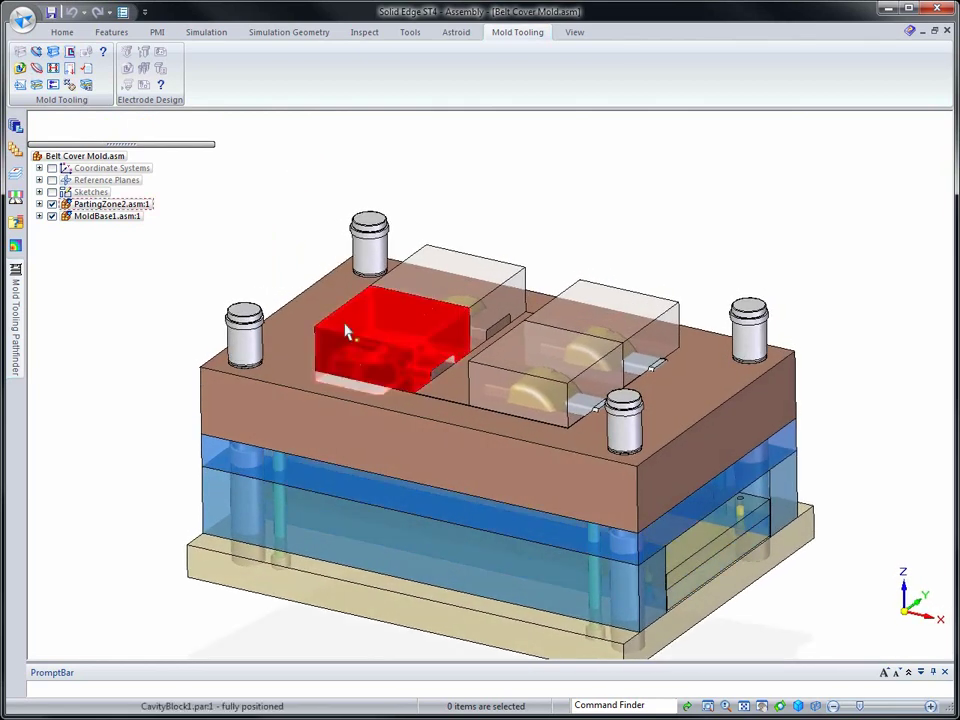
click(390, 328)
ctrl+click(587, 328)
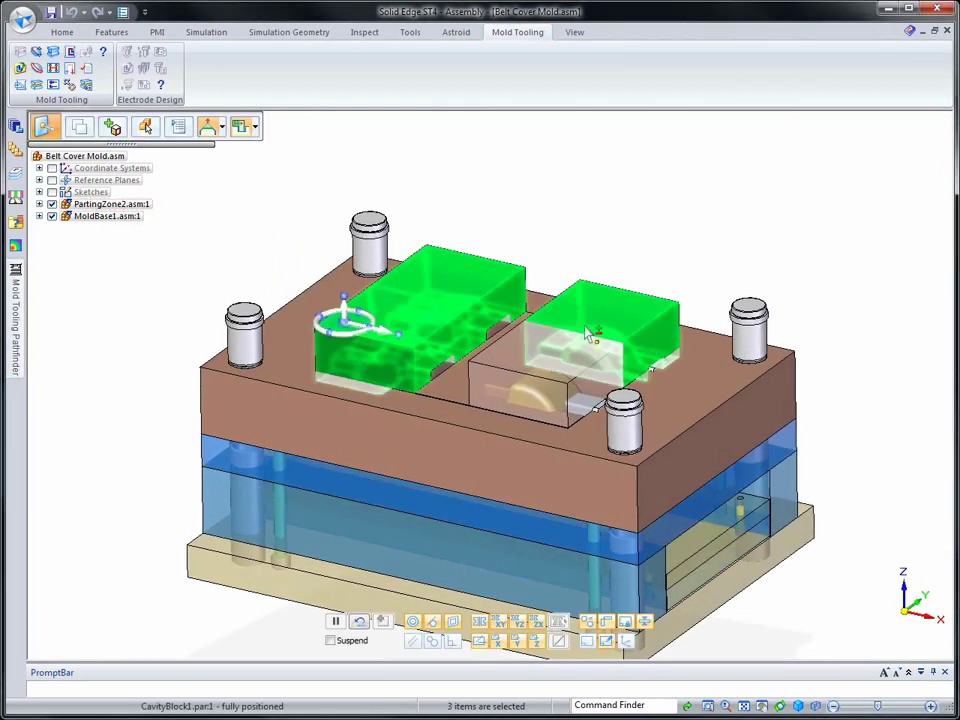
ctrl+click(540, 364)
ctrl+click(621, 413)
ctrl+click(741, 332)
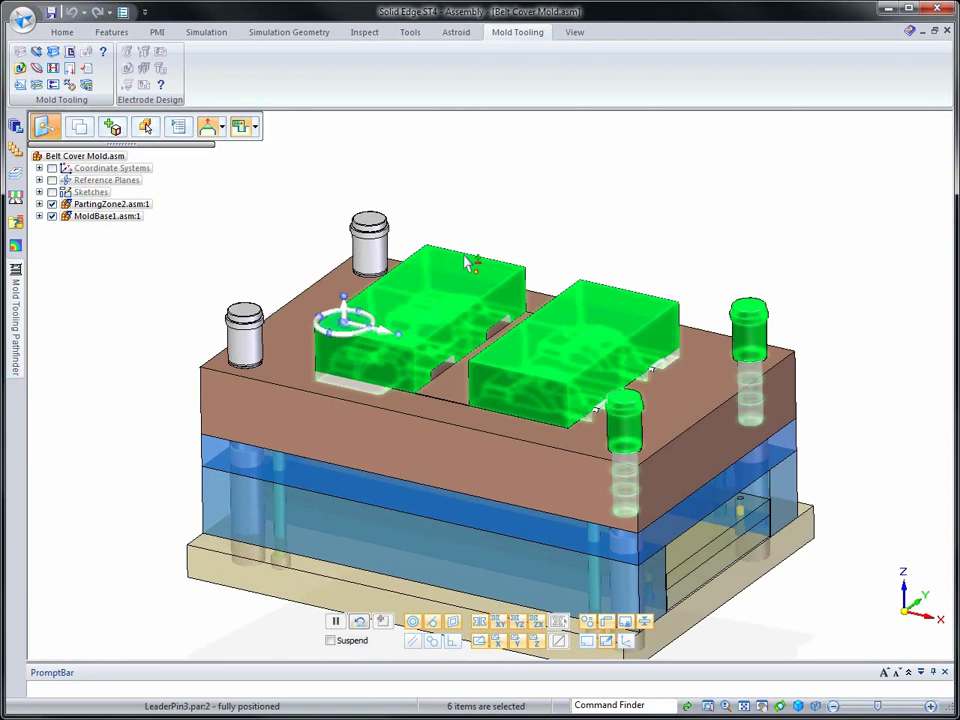
ctrl+click(369, 238)
ctrl+click(243, 331)
right_click(230, 244)
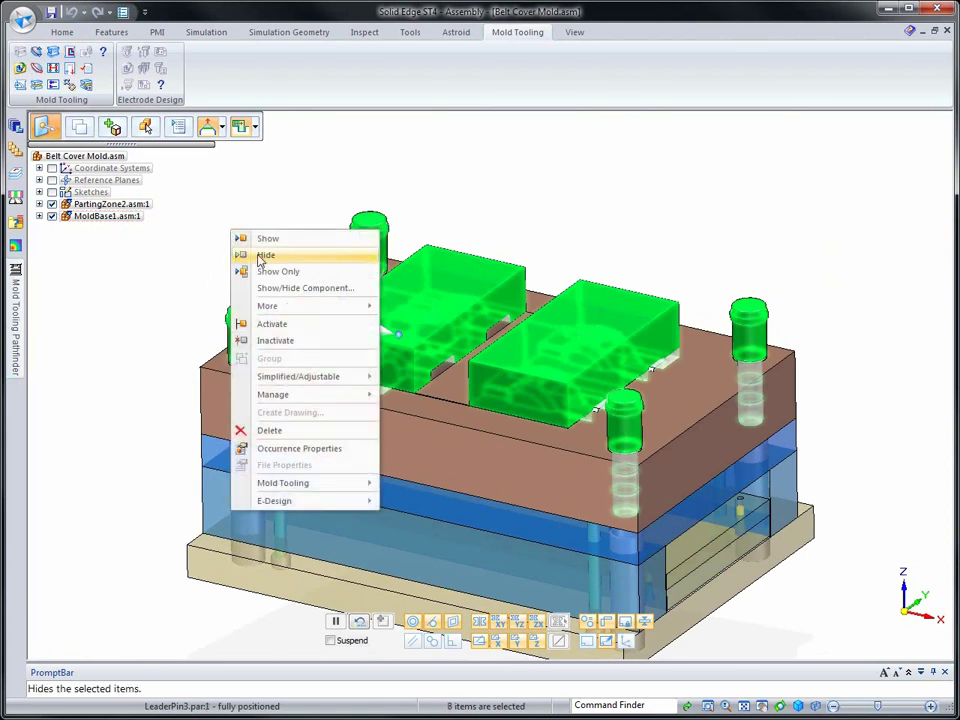
click(245, 252)
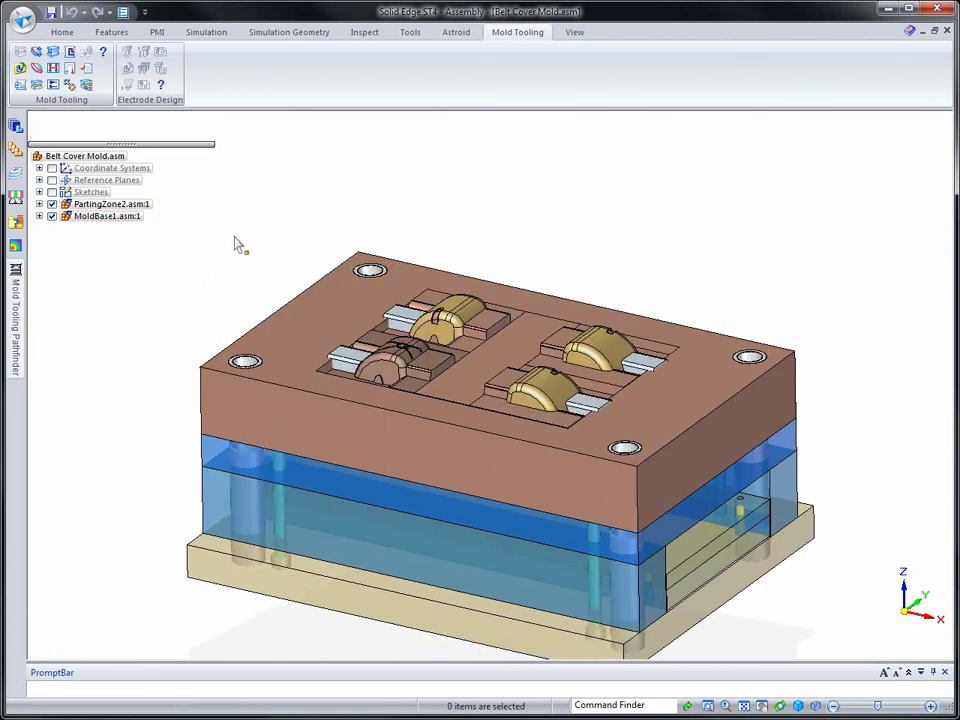
- Select one belt cover plastic part, extend the selection to all identical parts and hide them
click(62, 31)
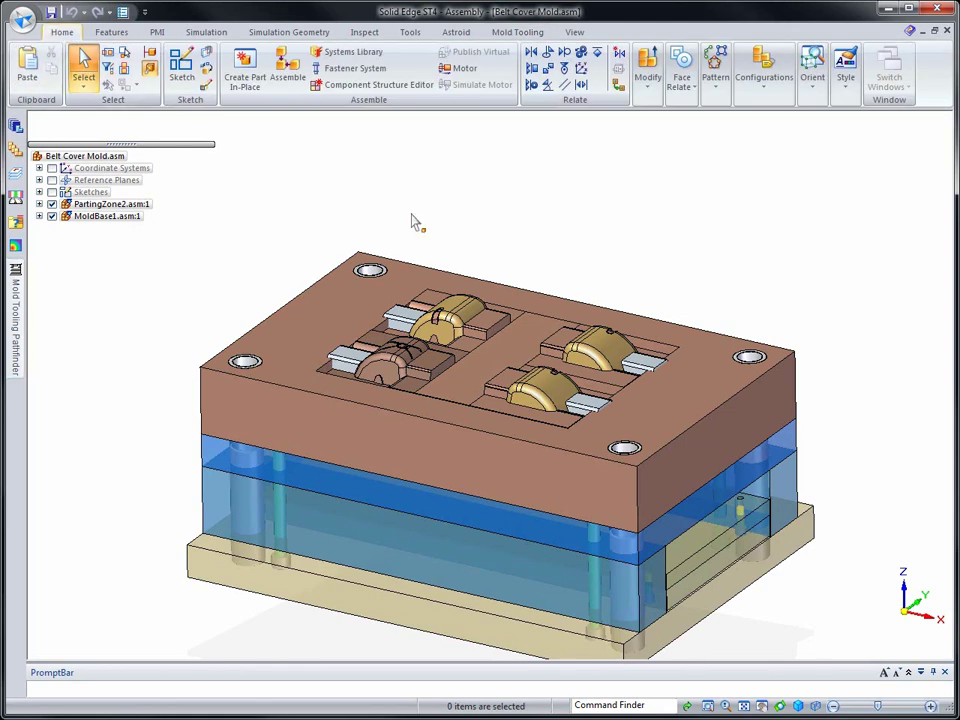
click(456, 305)
click(137, 87)
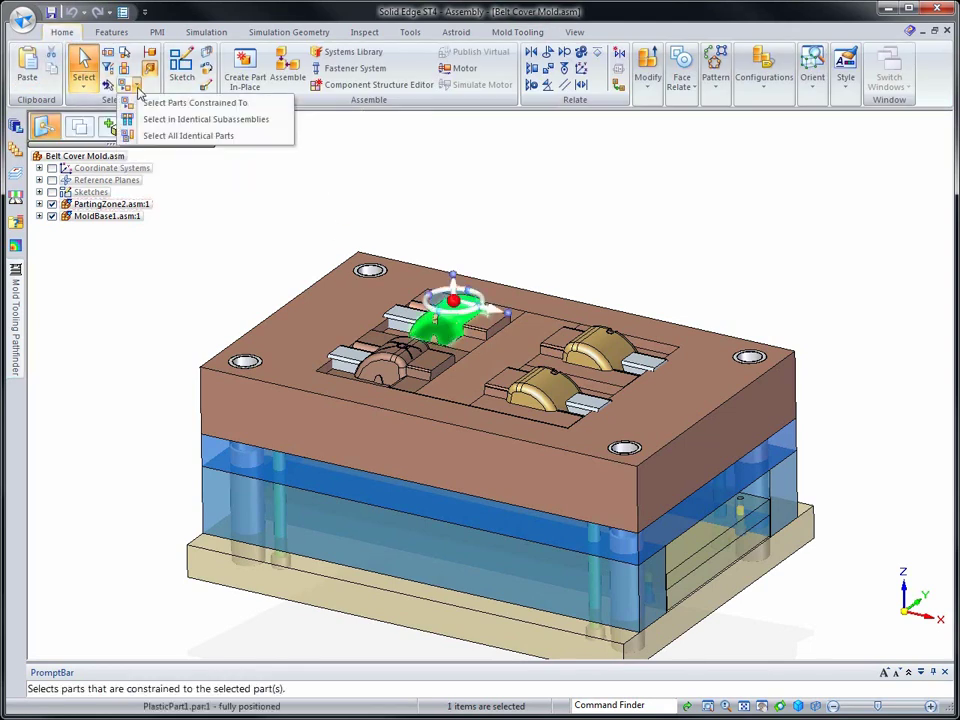
click(185, 135)
right_click(392, 179)
click(405, 197)
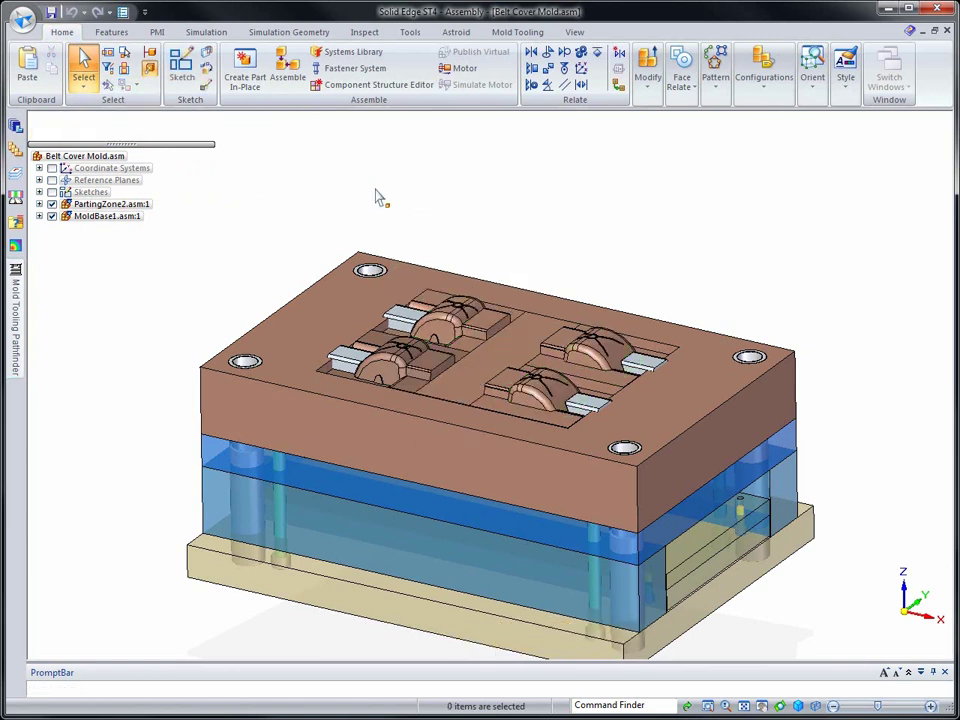
- Update the 01-EJ Side display configuration with the current ejector-side display
scroll(378, 197, up, 3)
scroll(658, 203, up, 2)
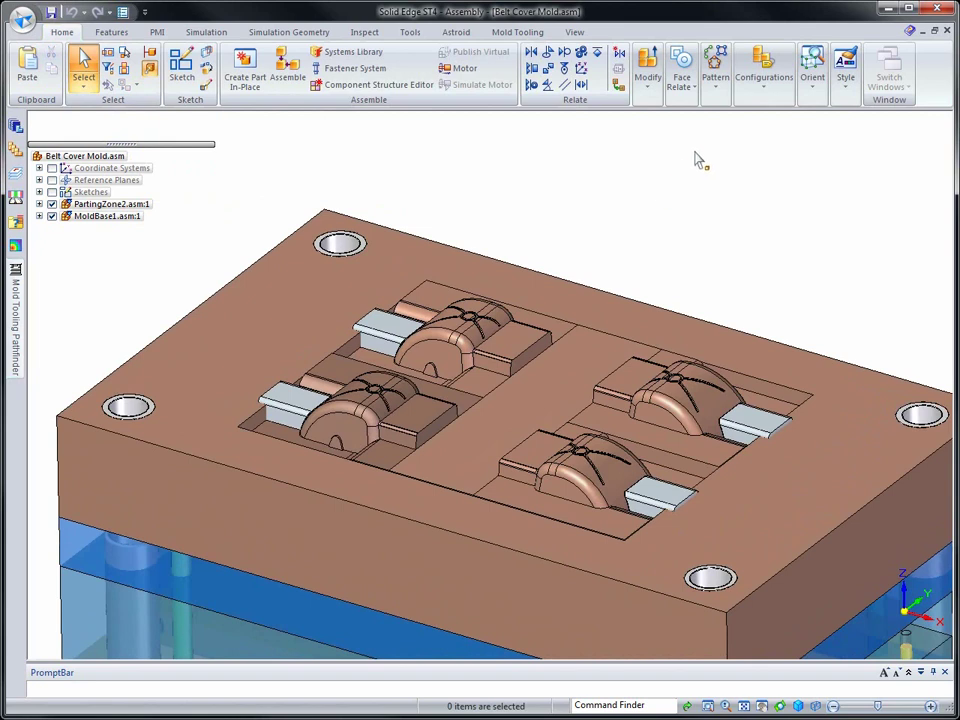
click(756, 90)
click(746, 146)
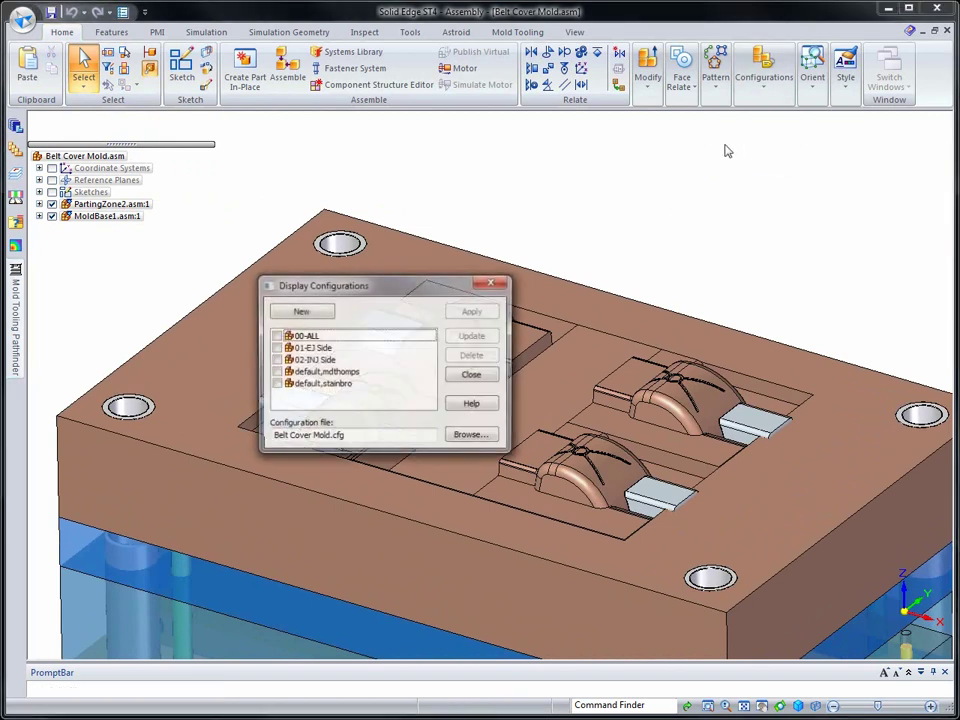
click(275, 348)
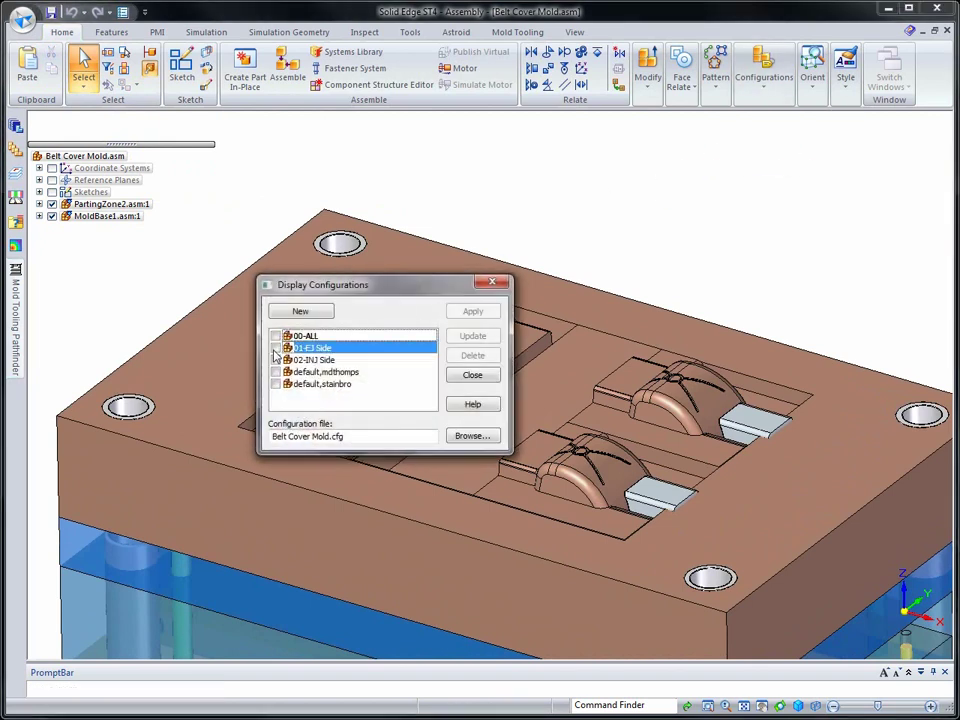
click(472, 376)
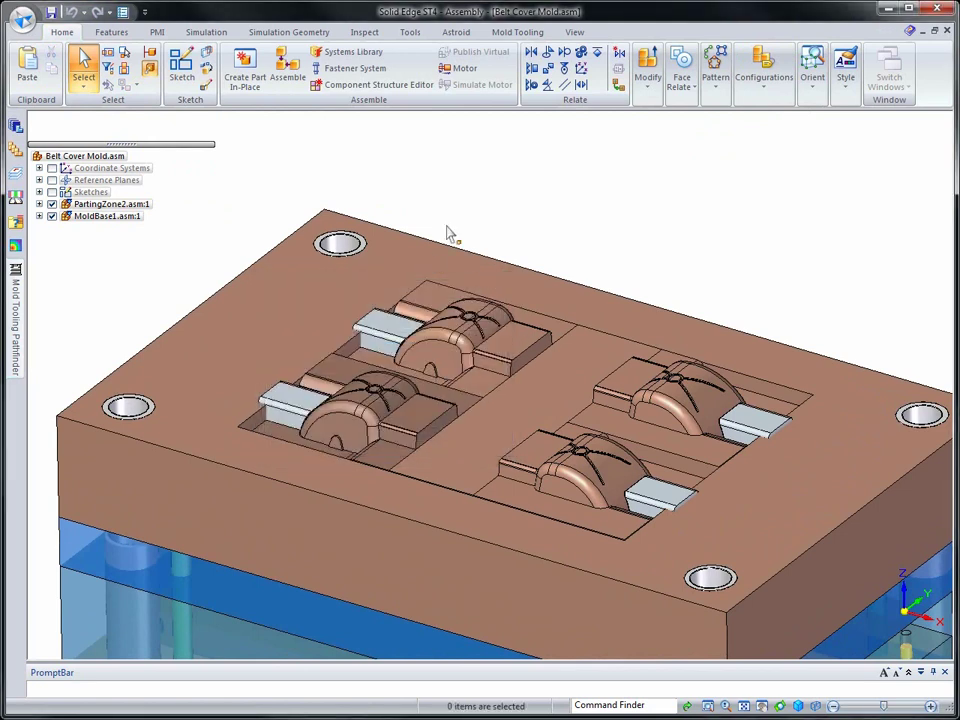
- Show all hidden components of the Belt Cover Mold assembly again
right_click(88, 159)
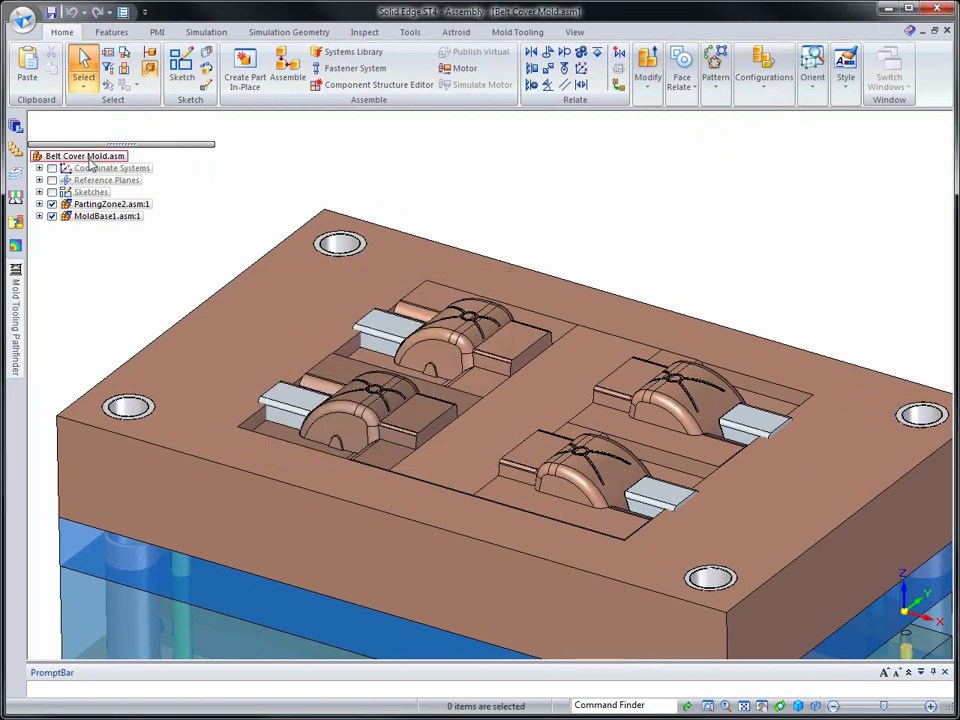
click(122, 236)
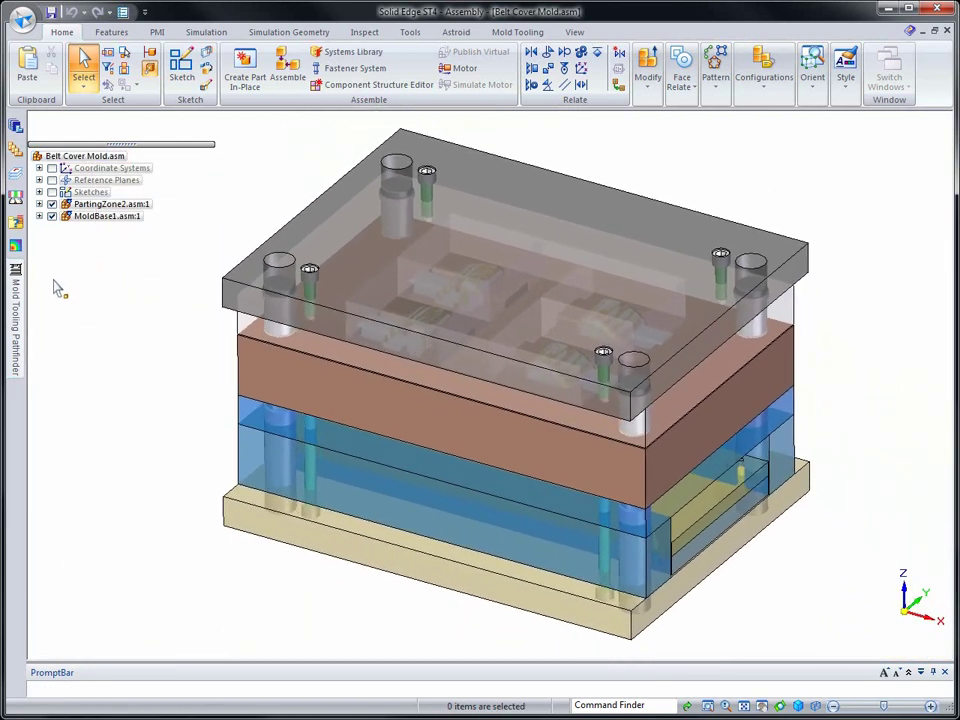
click(21, 283)
right_click(64, 287)
click(120, 329)
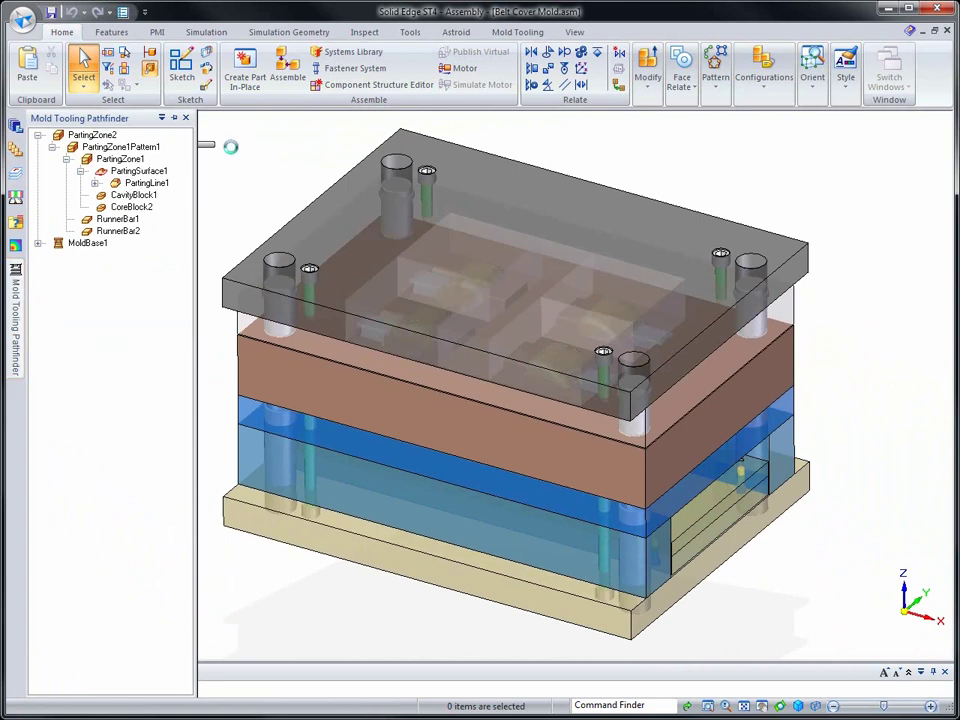
- From a front view, hide the ejector-side plates and components below the parting plane
key(ctrl+f)
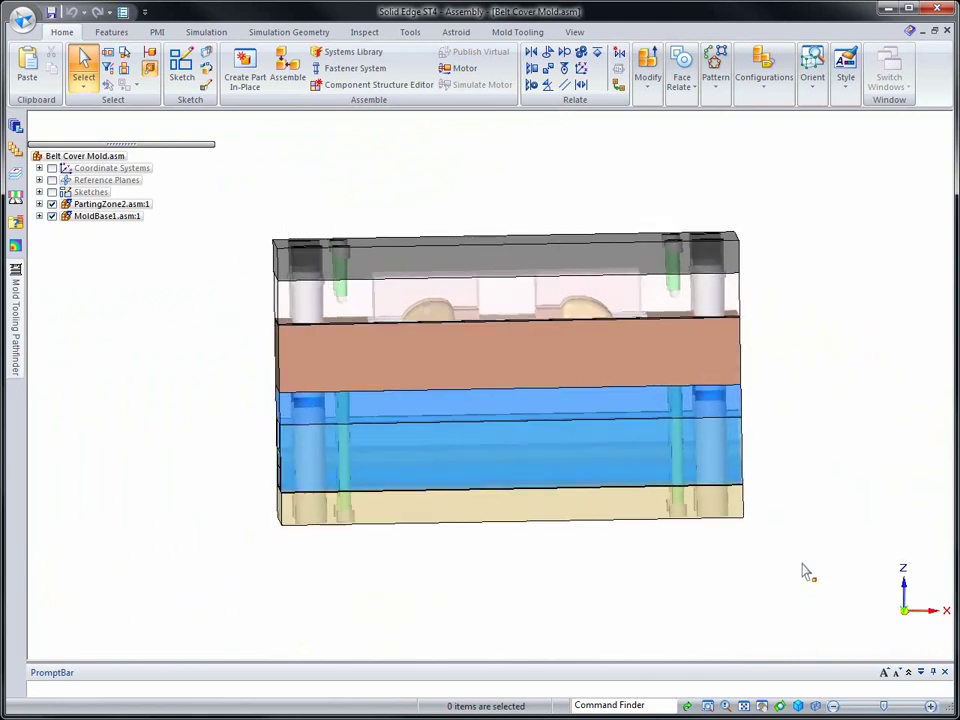
drag(793, 555, 182, 317)
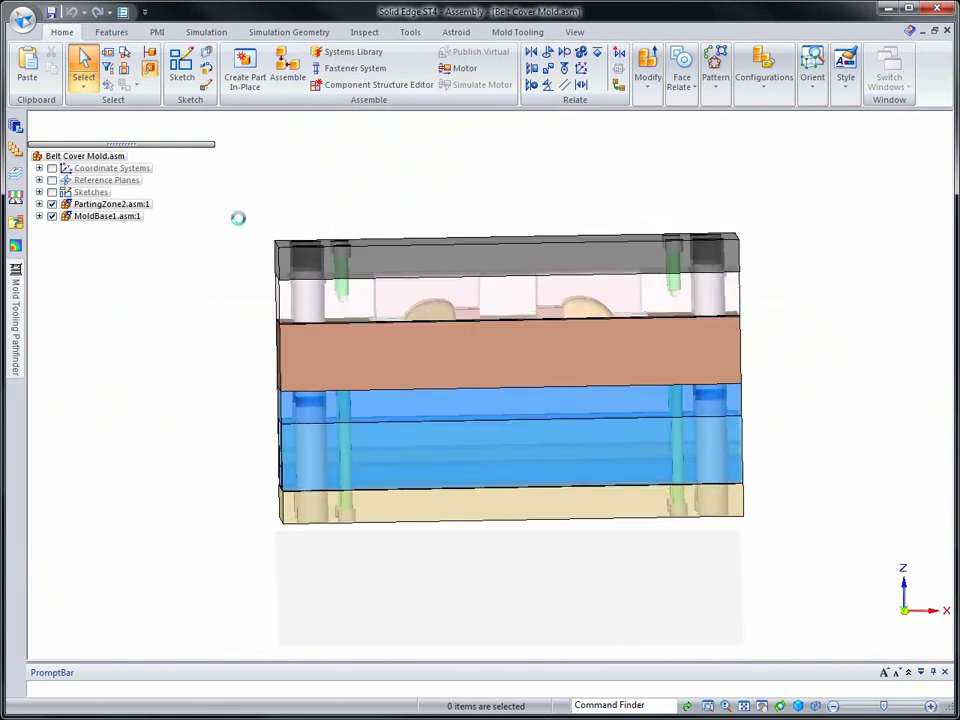
right_click(310, 189)
click(332, 206)
- Turn the injection half over and hide the four core blocks lying on the cavity plate
middle_drag(210, 259, 216, 263)
scroll(241, 275, up, 3)
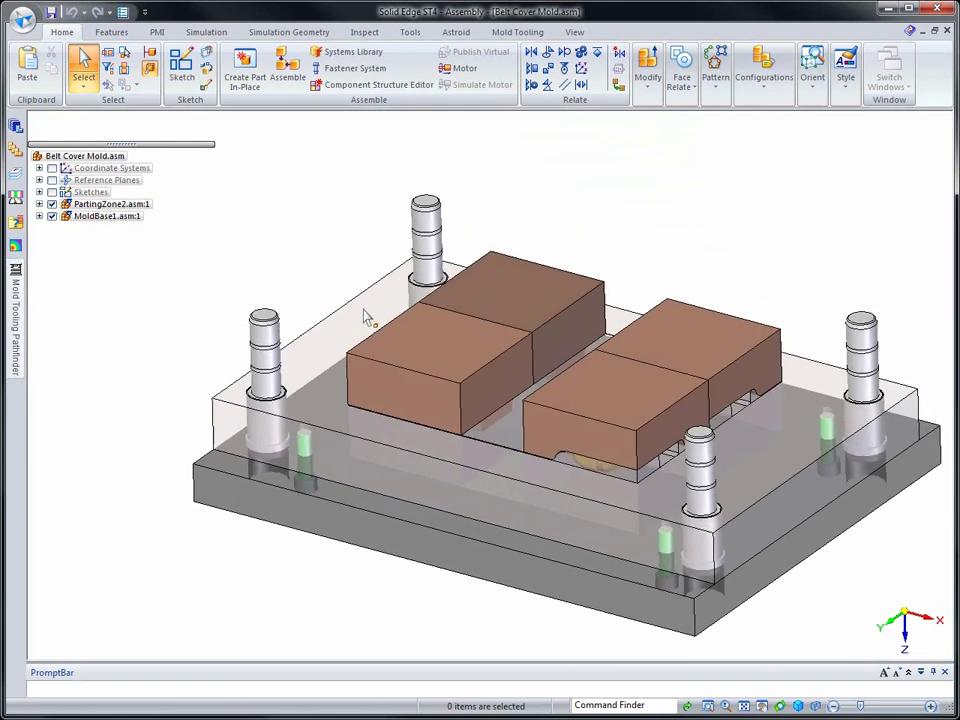
click(388, 350)
ctrl+click(497, 279)
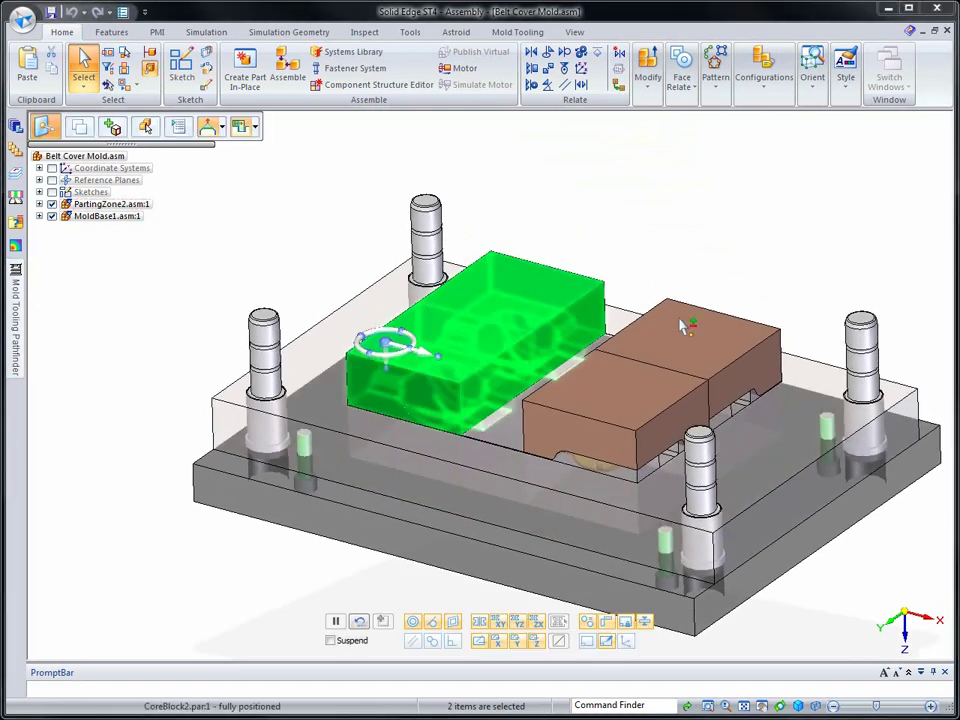
ctrl+click(690, 317)
ctrl+click(611, 376)
ctrl+click(590, 394)
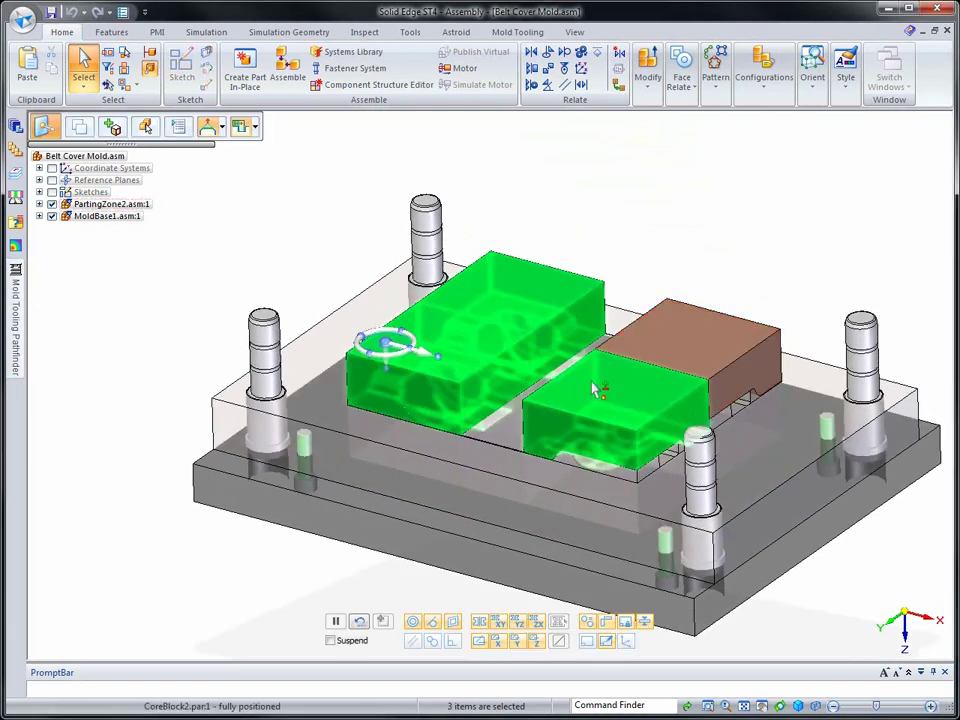
ctrl+click(640, 362)
right_click(617, 222)
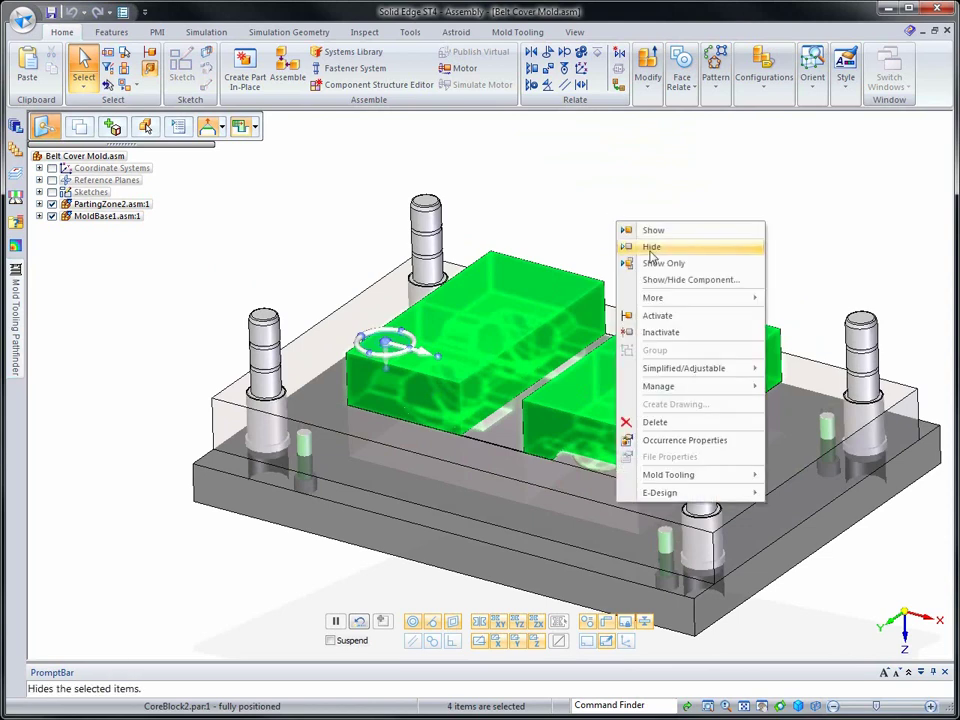
click(652, 248)
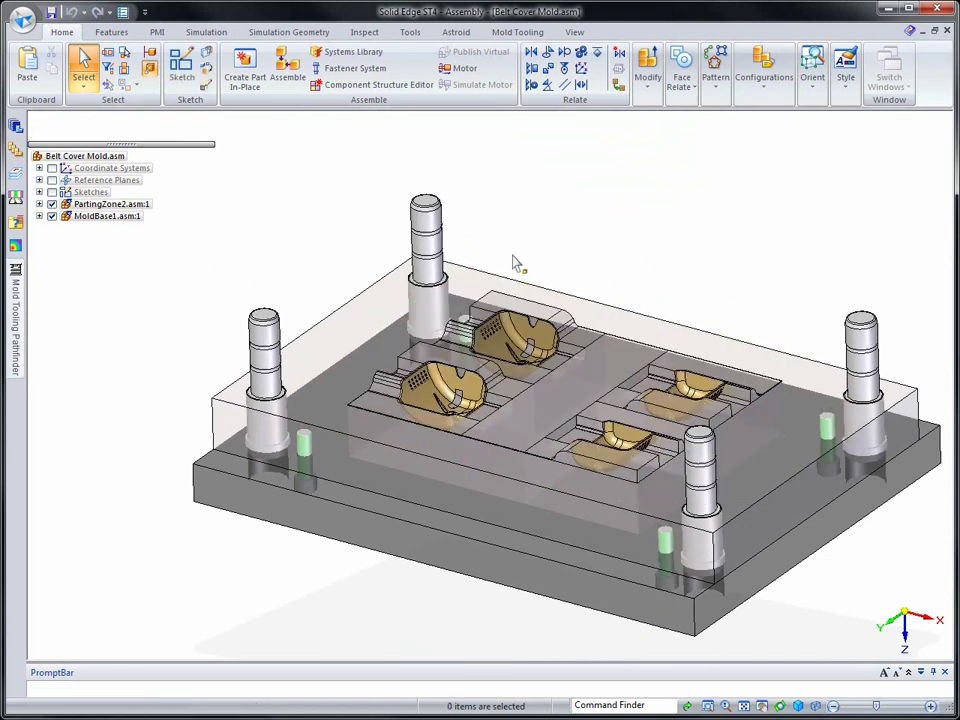
- Hide all four identical belt cover plastic parts in the injection half
click(440, 392)
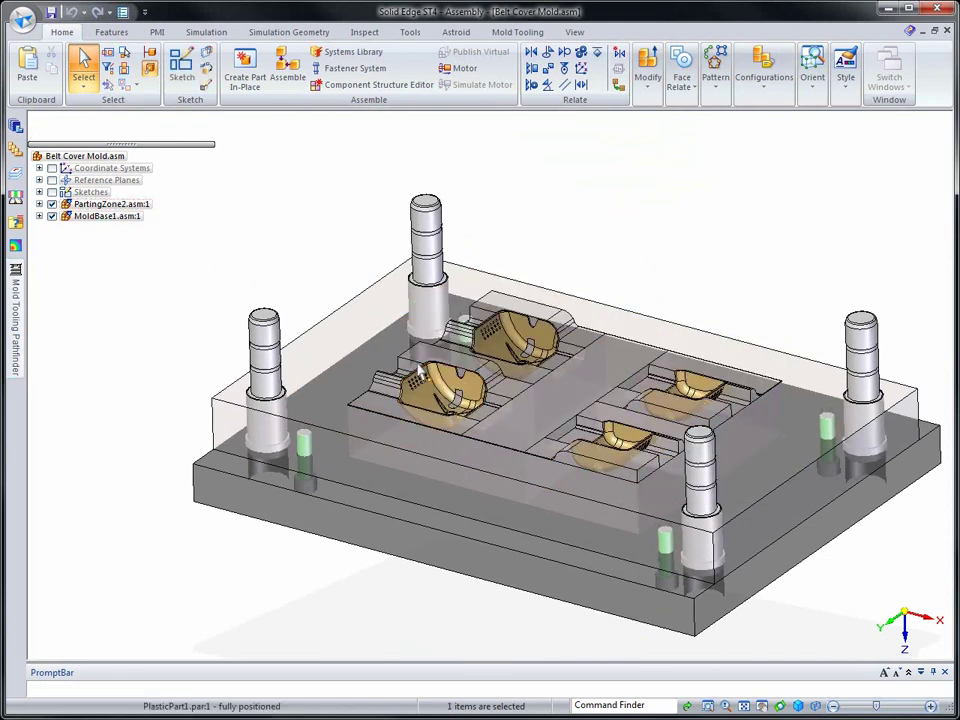
click(135, 87)
click(152, 135)
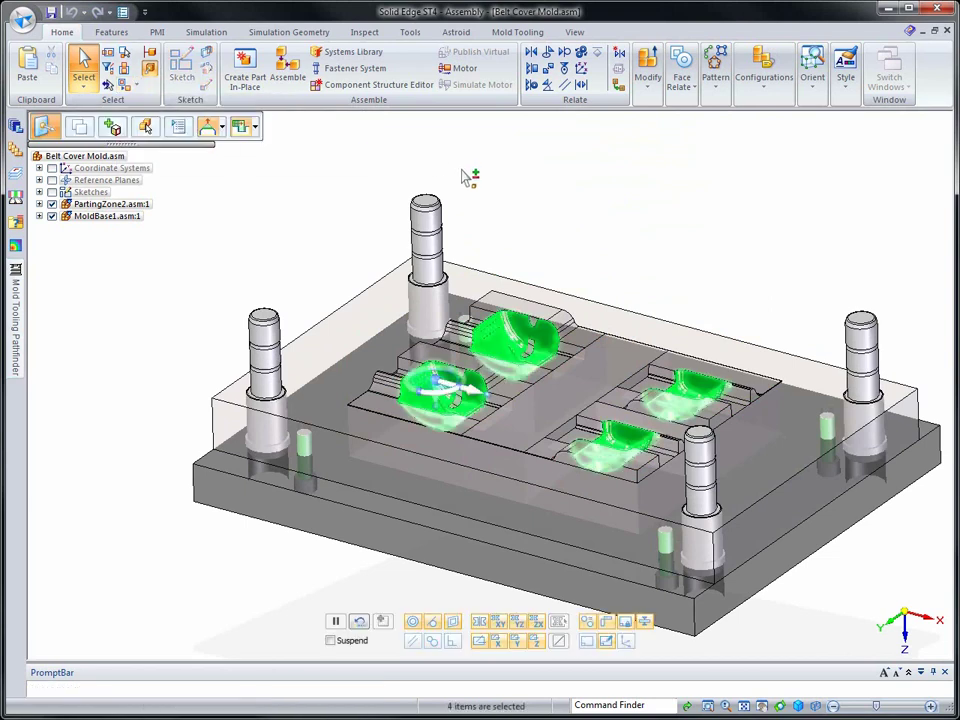
right_click(488, 176)
click(500, 194)
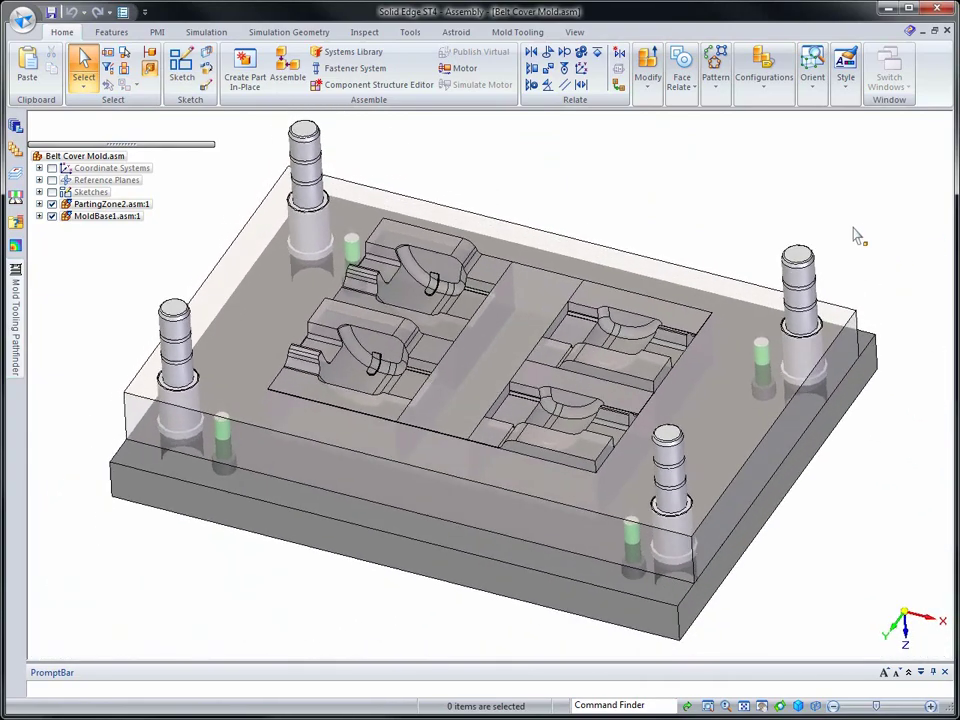
- Update the 02-INJ Side display configuration with the current injection-side display
click(765, 90)
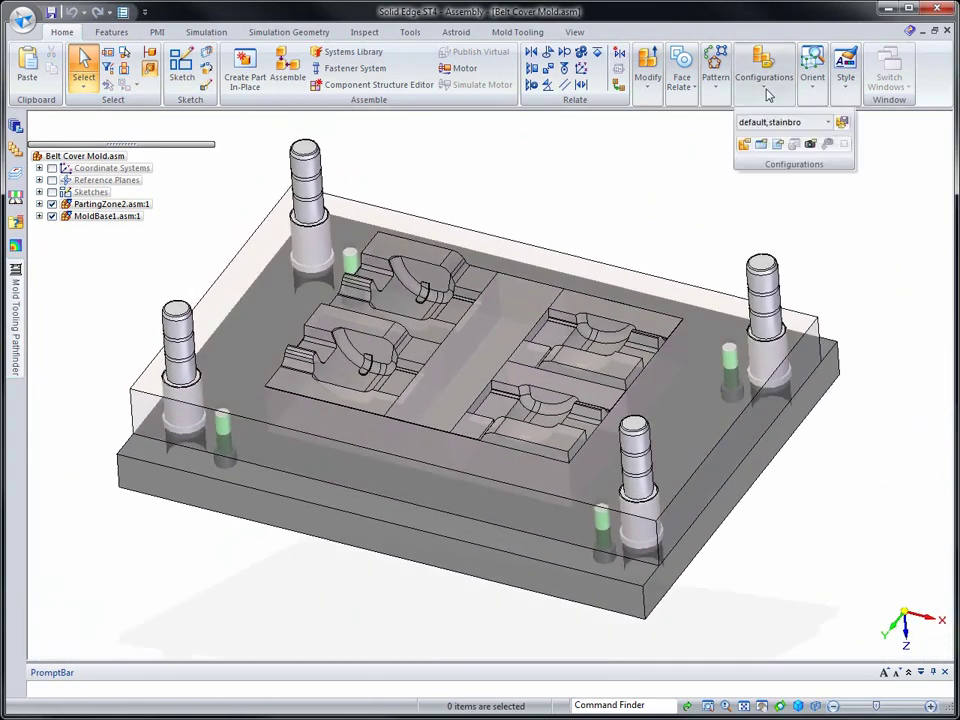
click(745, 146)
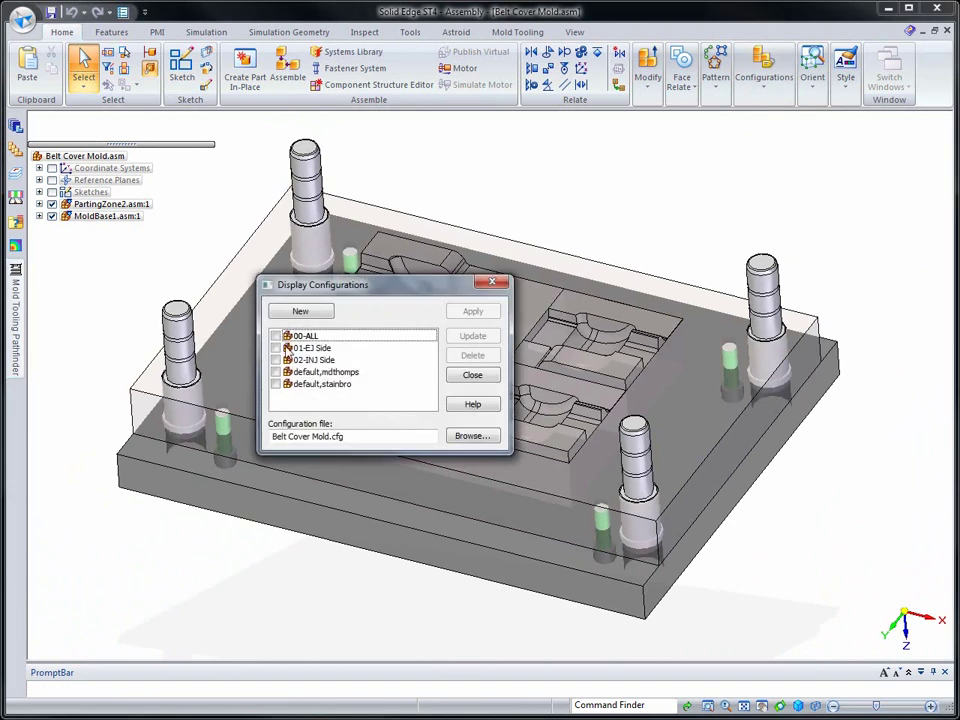
click(275, 360)
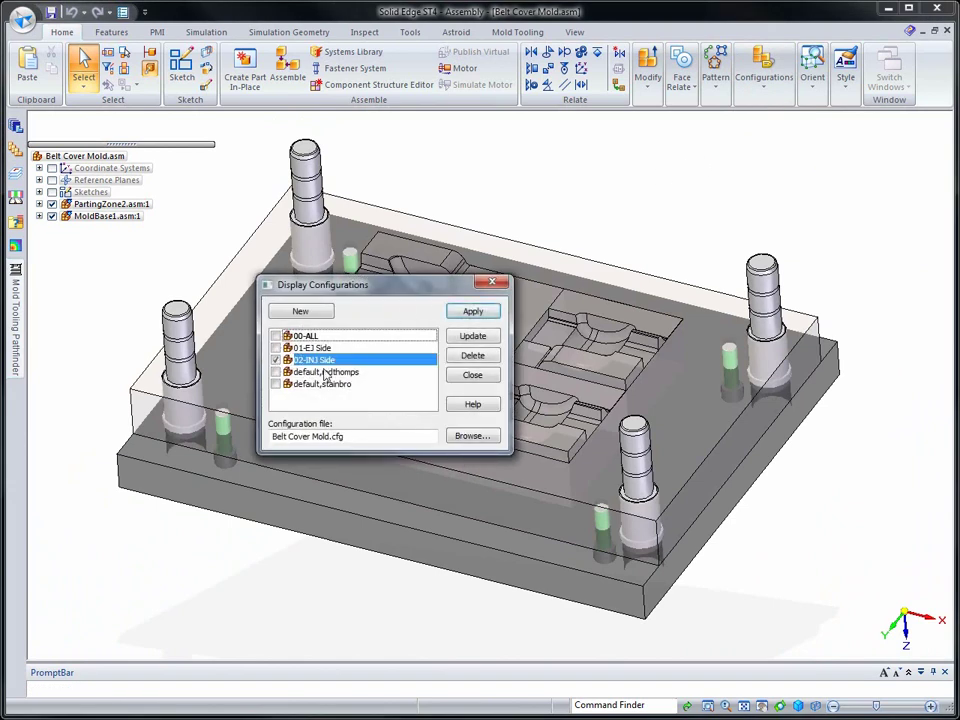
click(473, 376)
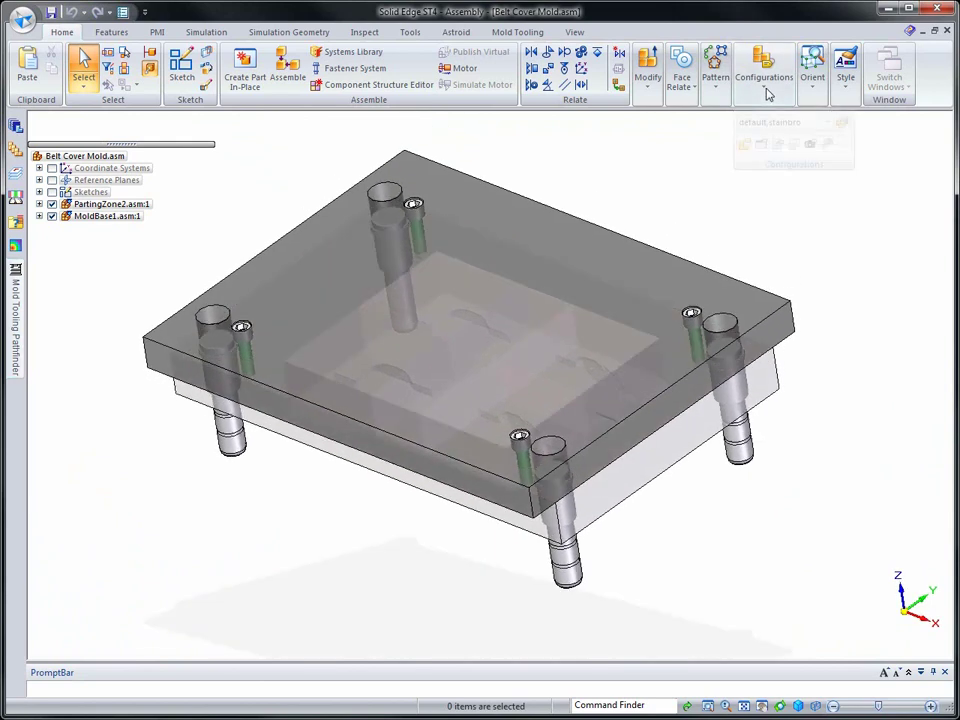
- Apply the 01-EJ Side display configuration to check the ejector half of the mold
click(763, 85)
click(829, 123)
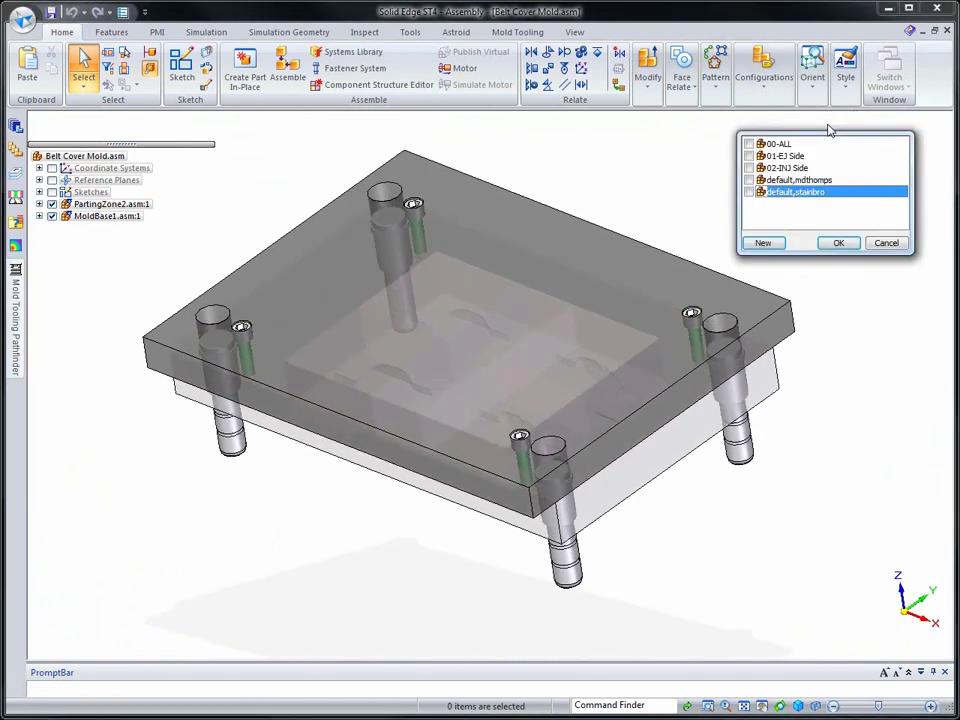
click(776, 156)
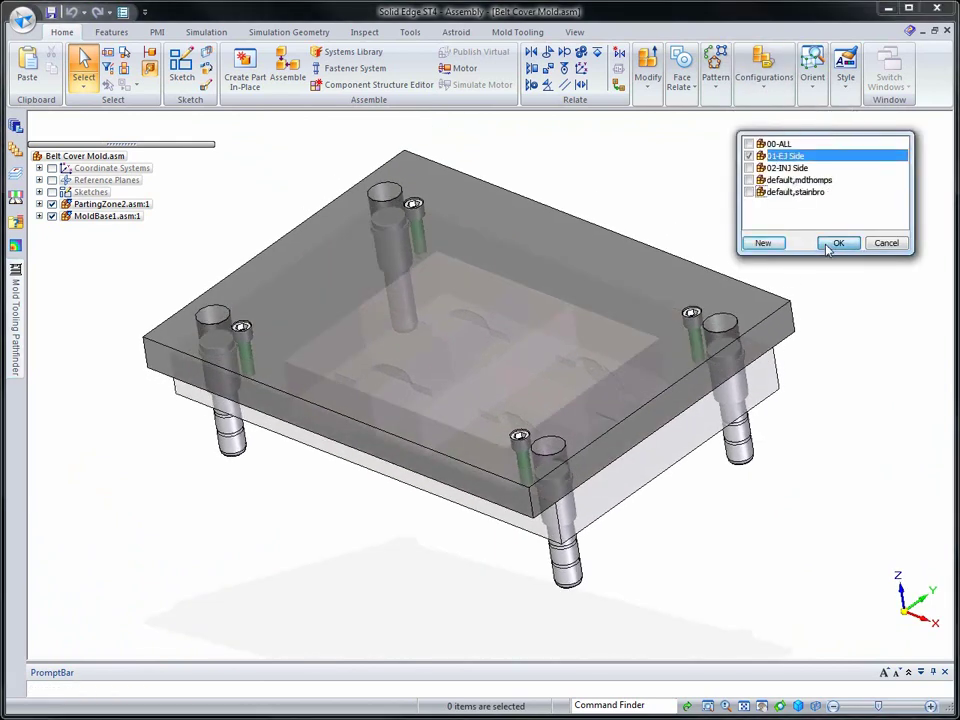
click(836, 243)
- Apply the 01-EJ Side and 02-INJ Side display configurations together to view both mold halves
click(767, 88)
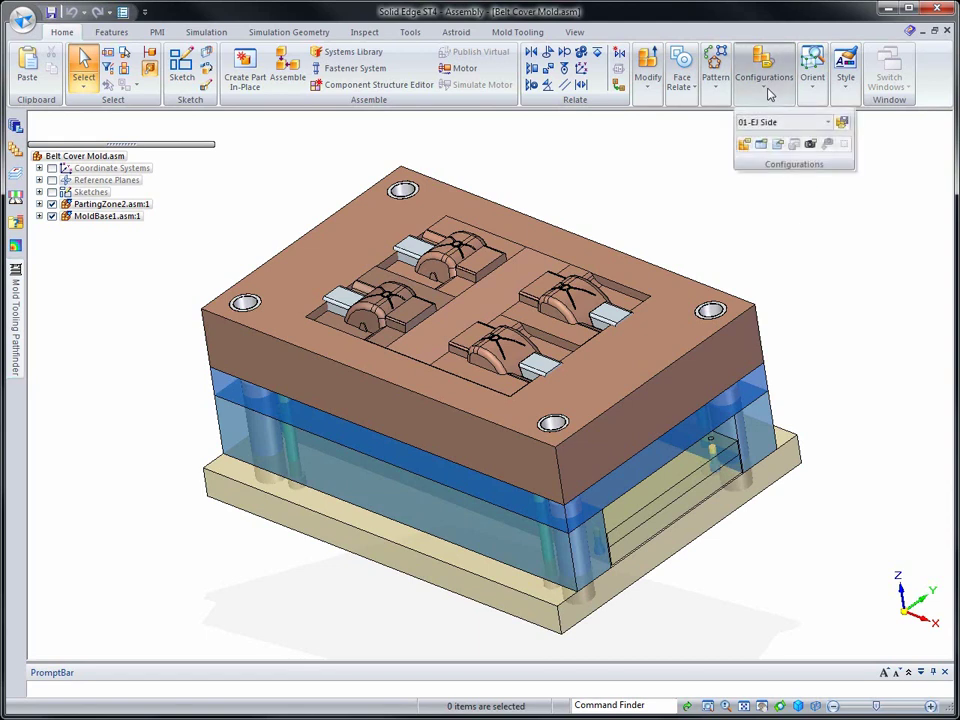
click(772, 123)
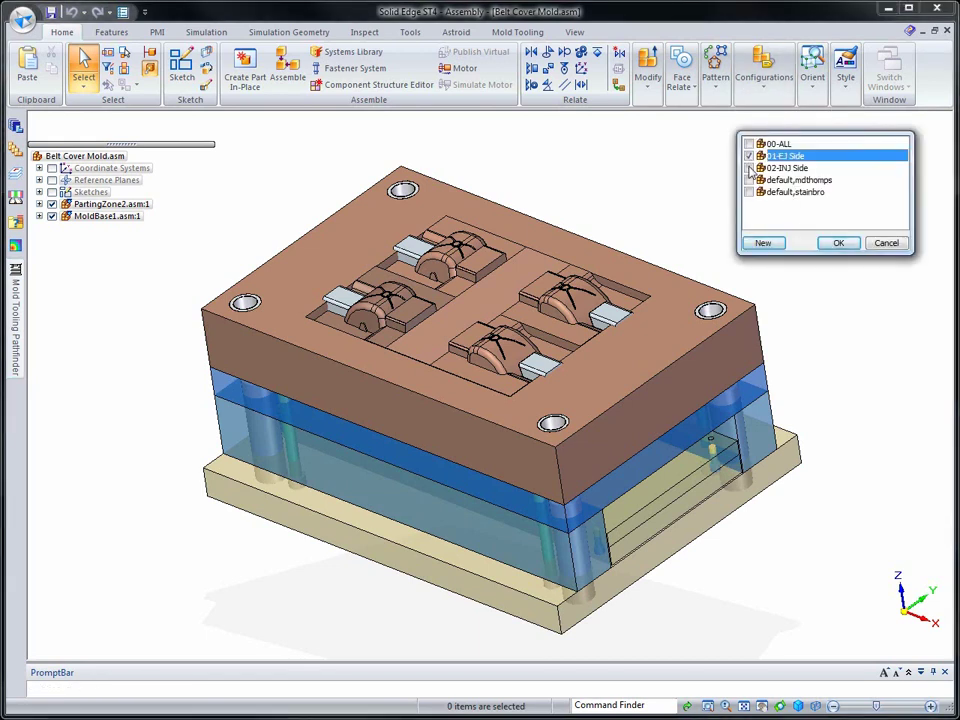
click(749, 168)
click(830, 244)
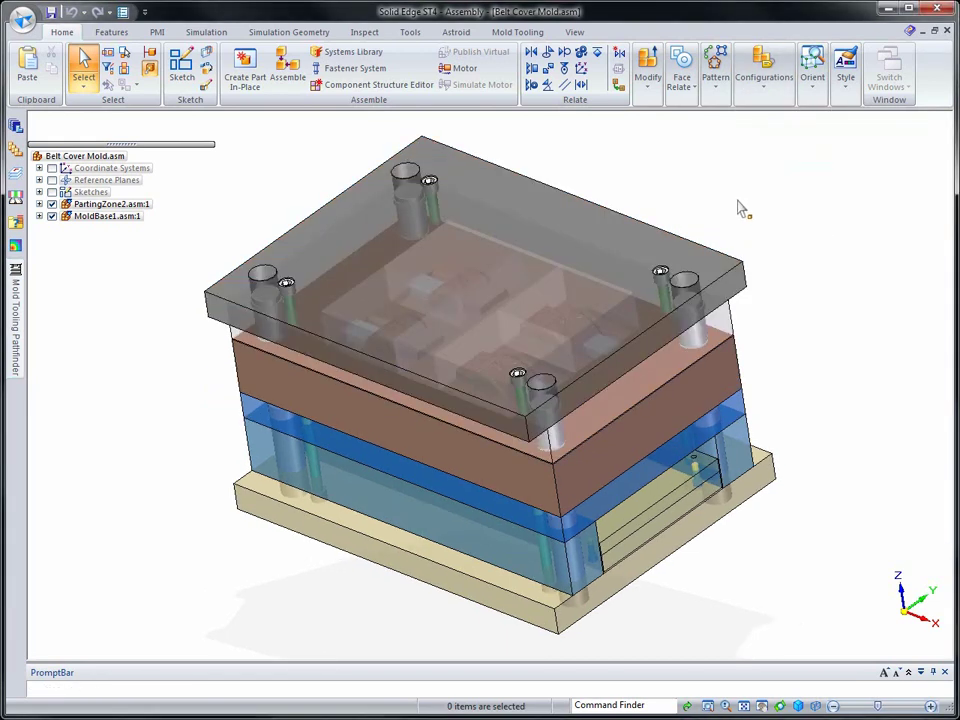
- Apply the 00-ALL display configuration and save the mold assembly
click(765, 88)
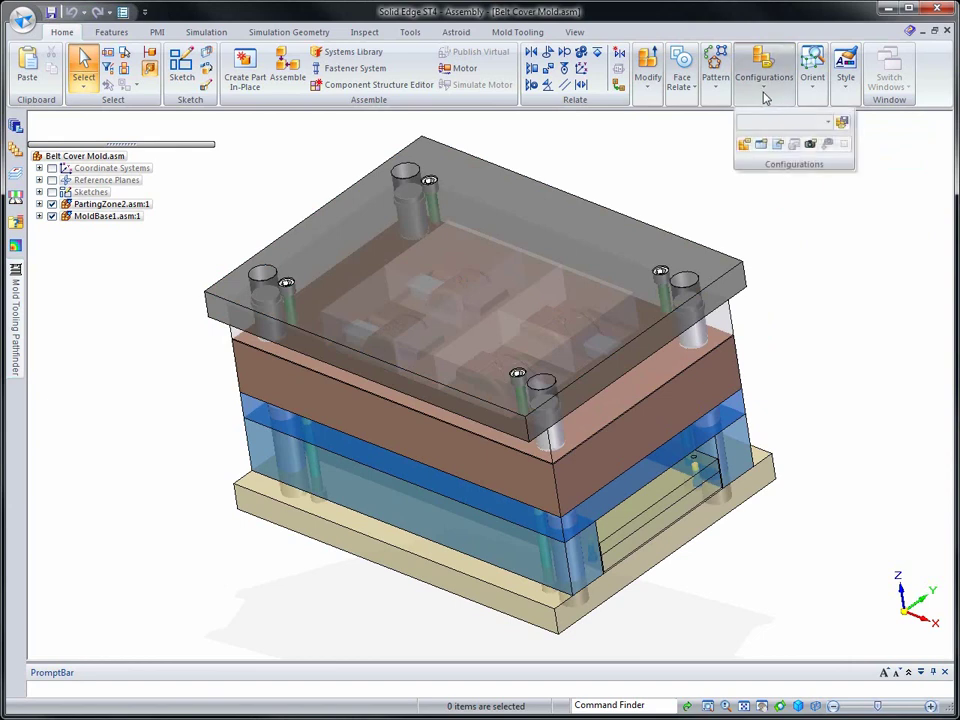
click(745, 146)
click(276, 336)
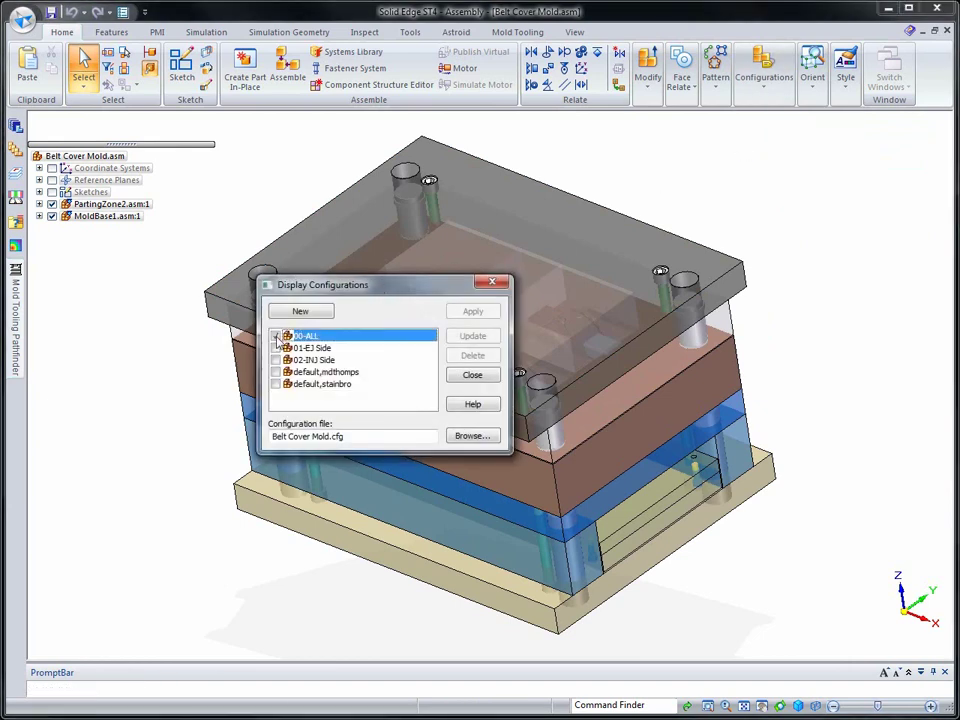
click(472, 376)
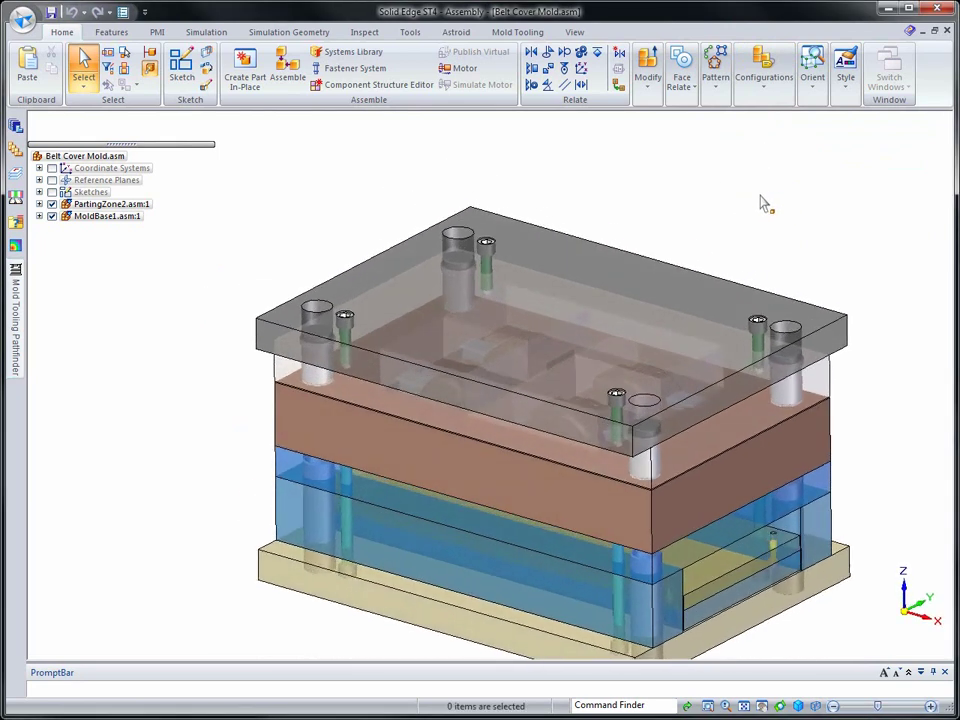
click(50, 12)
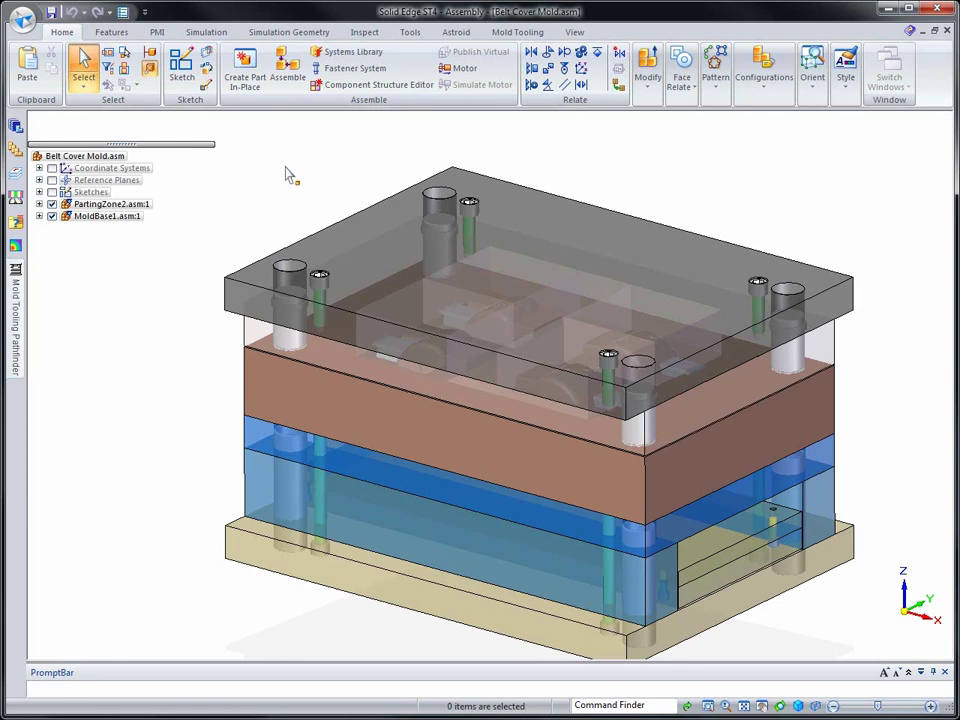
- Show only the first PartingZone1.asm occurrence inside PartingZone1Pattern1 and clear the selection
click(39, 204)
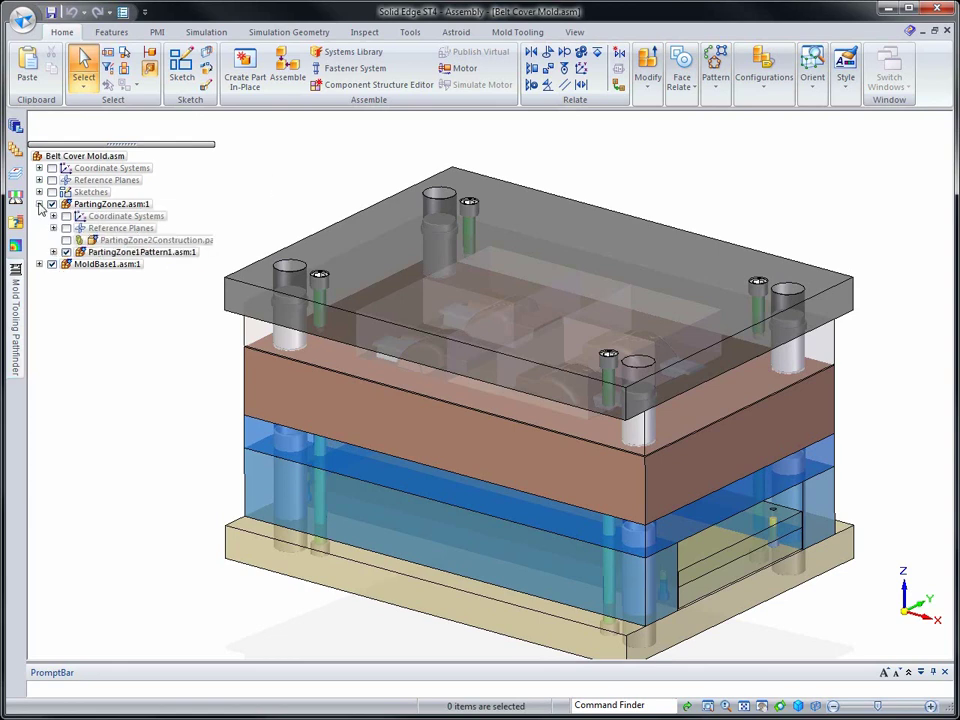
click(53, 252)
right_click(120, 288)
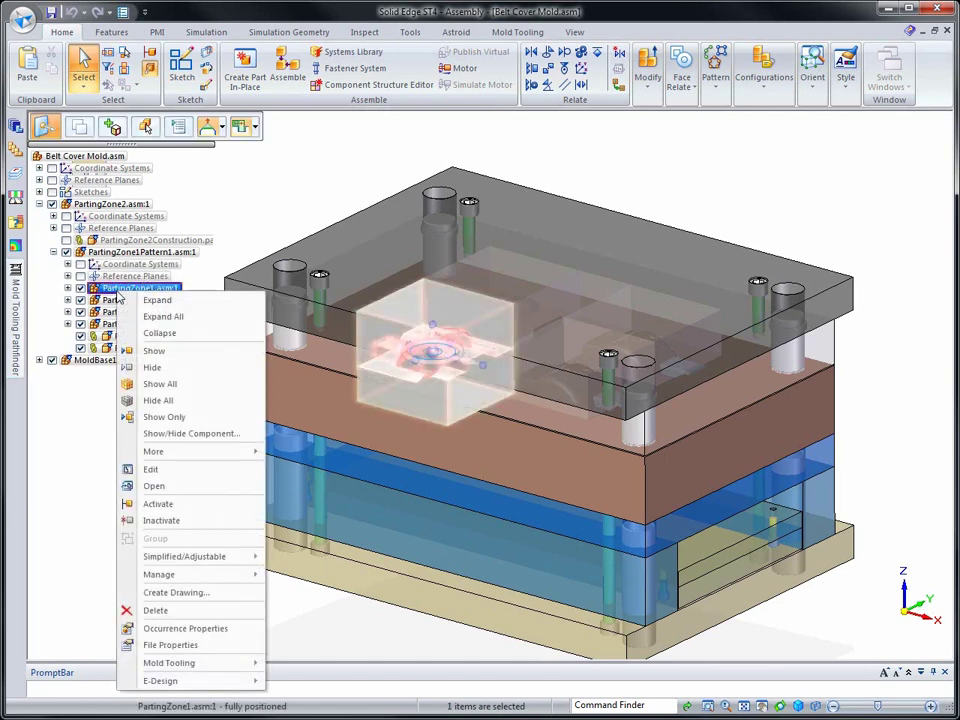
click(164, 418)
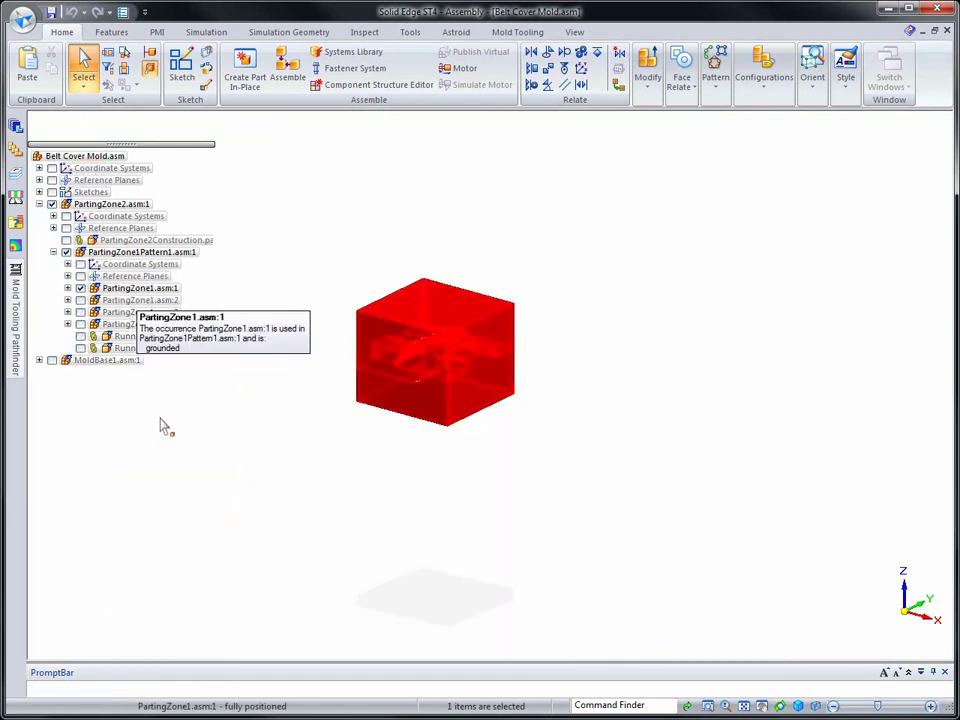
click(231, 489)
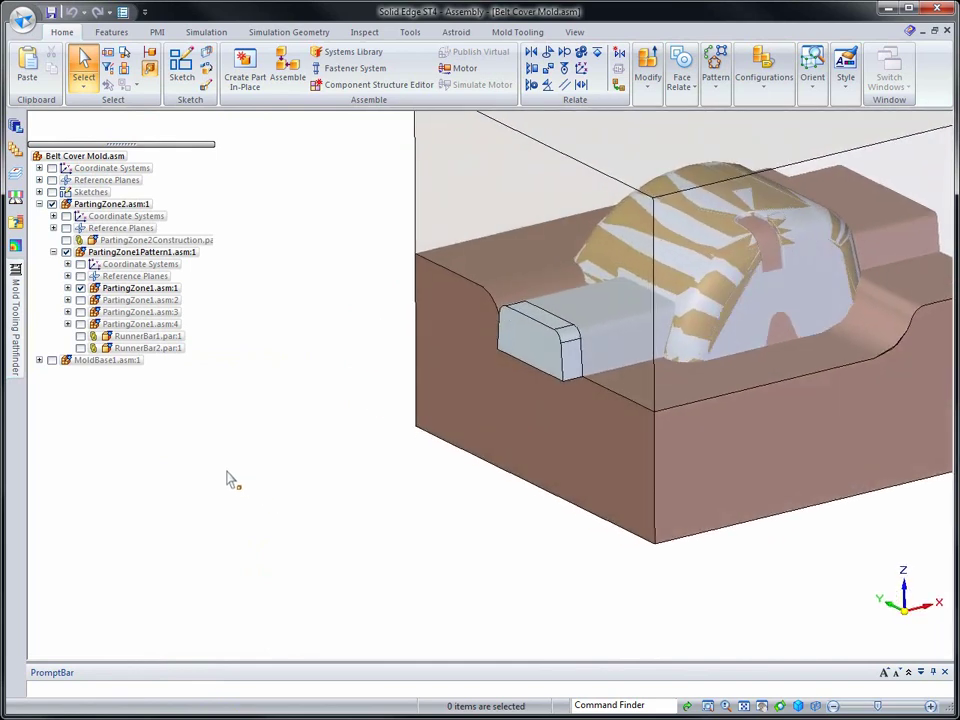
- Hide the surface overlapping the belt cover part in the isolated parting zone
click(15, 300)
right_click(99, 341)
click(124, 367)
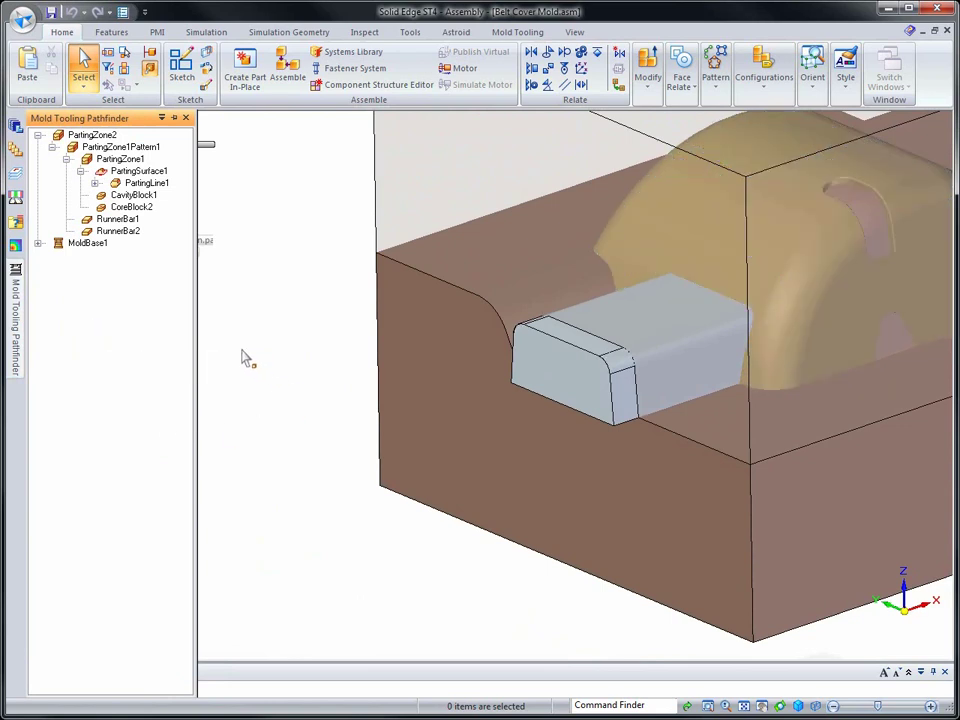
- Insert METRIC-SlideComponents.asm from the Slide folder of Belt_Cover_Mold beside the isolated parting zone
click(17, 130)
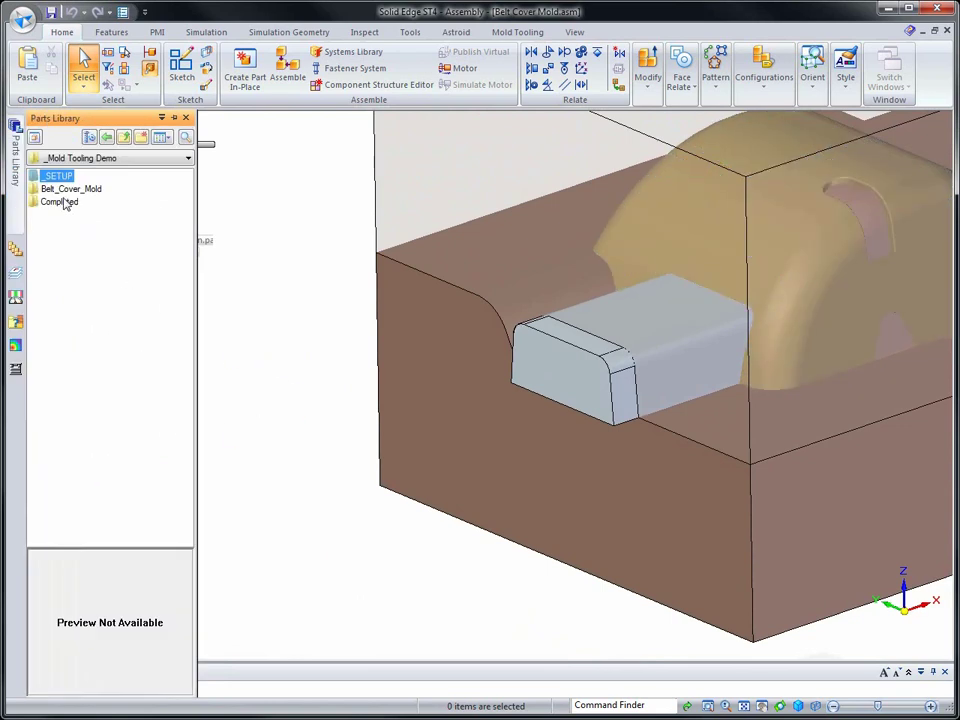
double_click(58, 189)
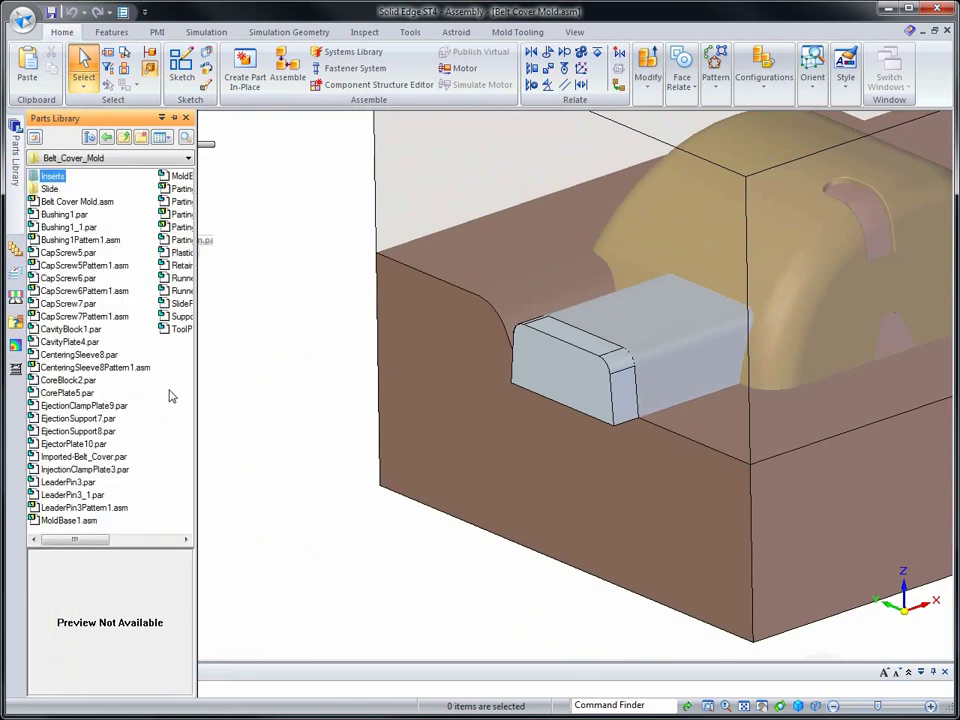
double_click(45, 189)
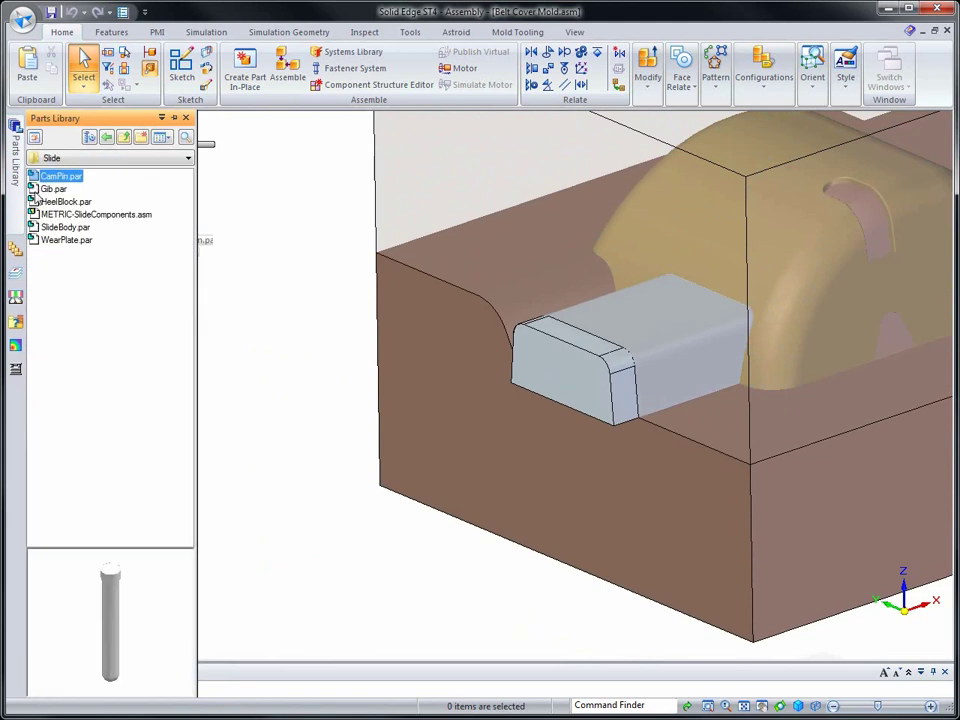
click(69, 215)
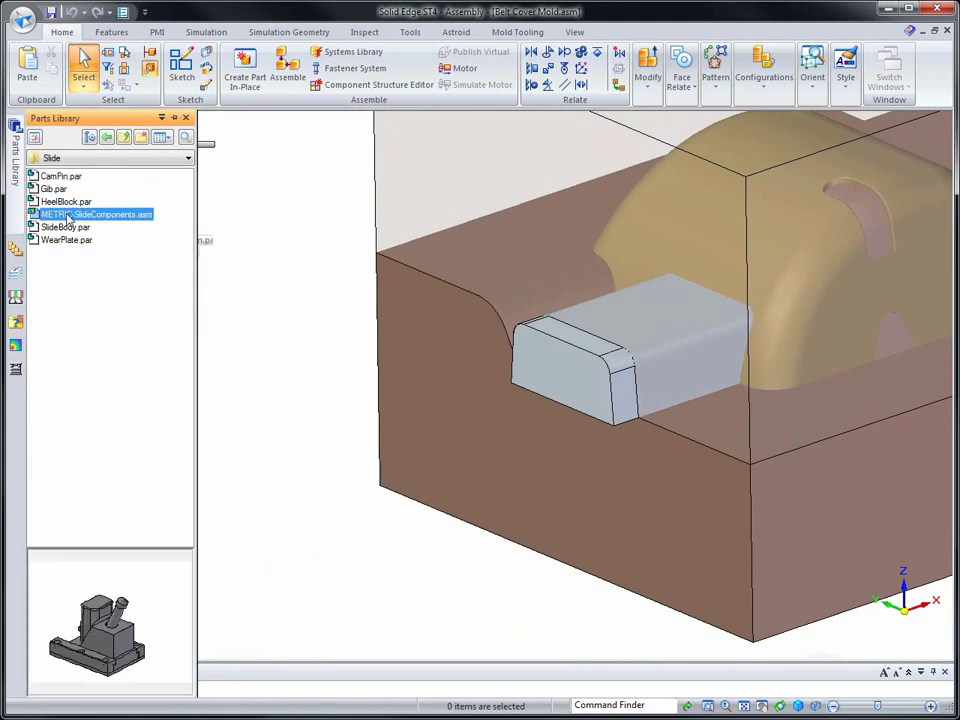
drag(150, 226, 306, 249)
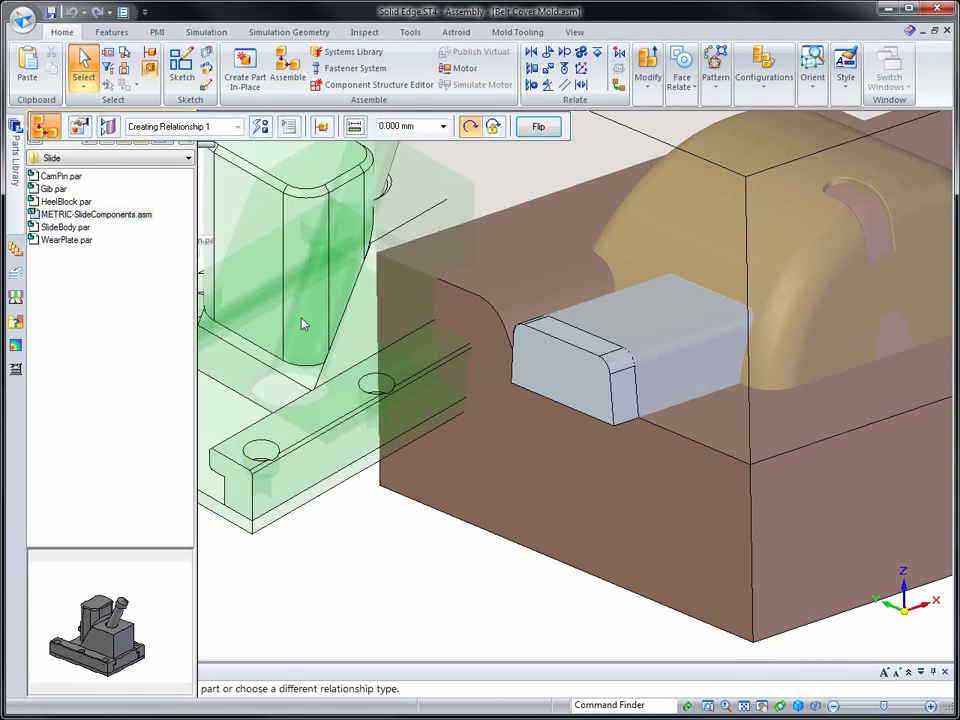
- Create the first two FlashFit relationships, fitting the slide body's front face and narrow ledge face to the slide face side of the parting block
right_click(458, 180)
click(536, 188)
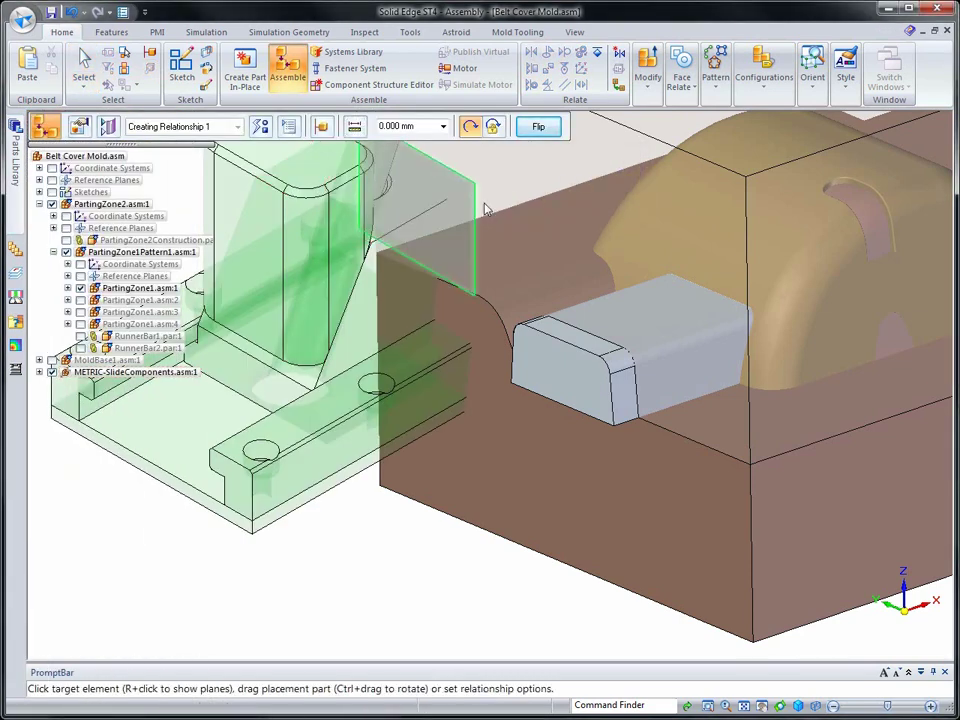
click(515, 384)
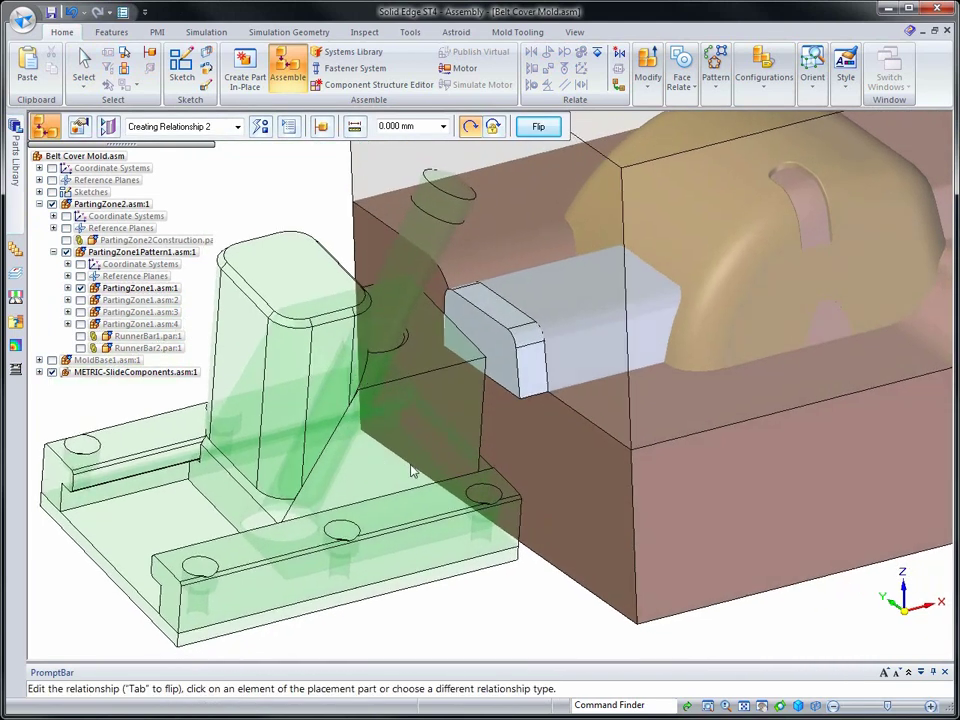
click(483, 460)
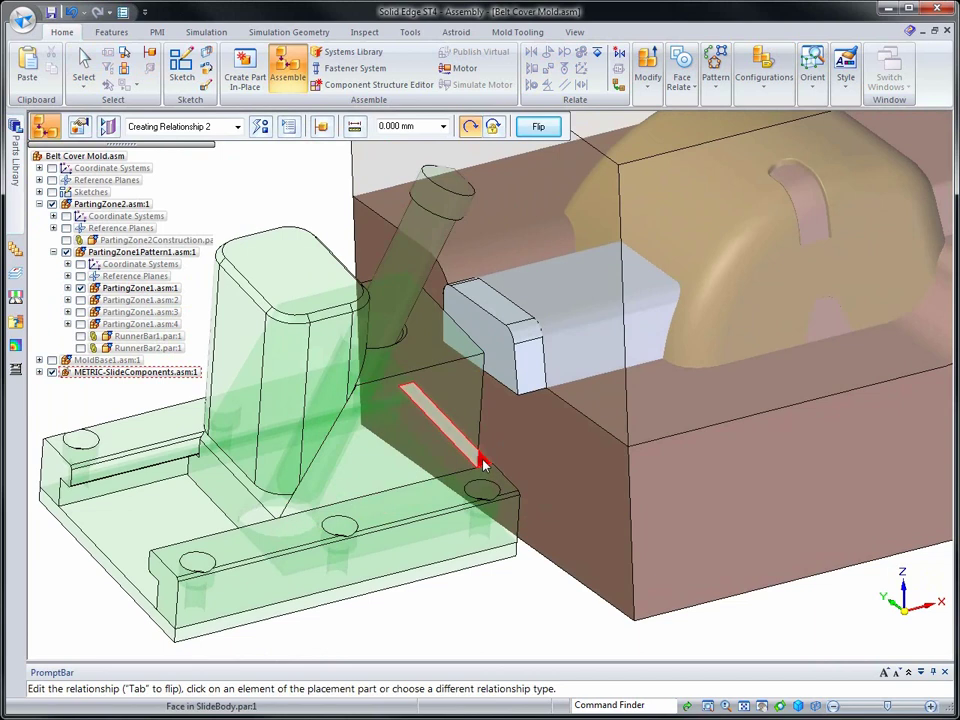
right_click(531, 394)
click(591, 407)
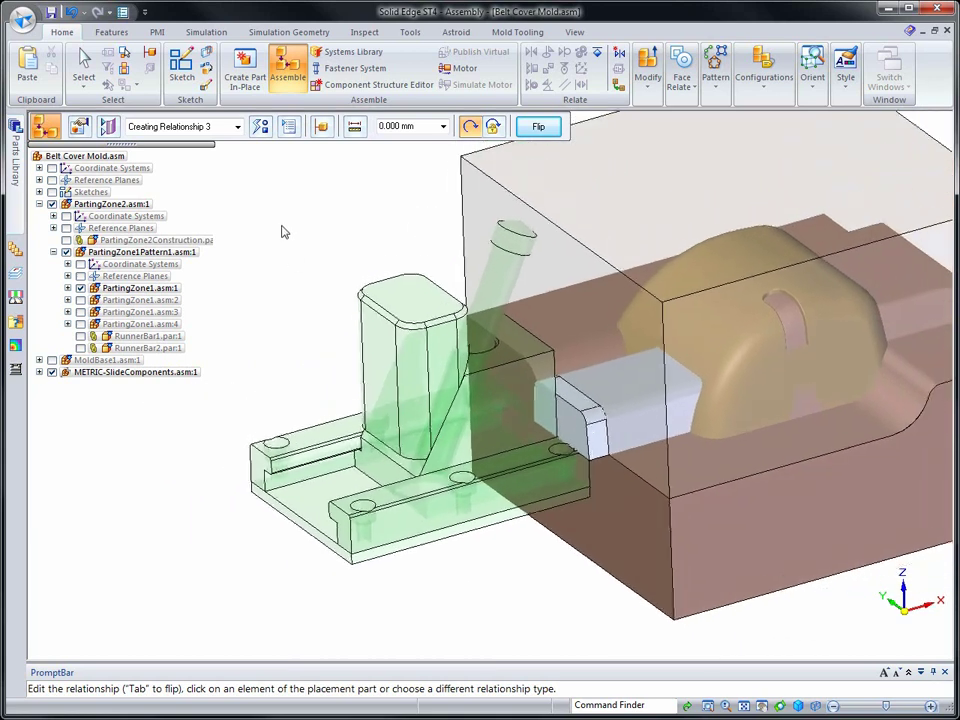
- Set the third relationship to Planar Align and choose the slide body's lengthwise vertical reference plane as the placement element
click(261, 127)
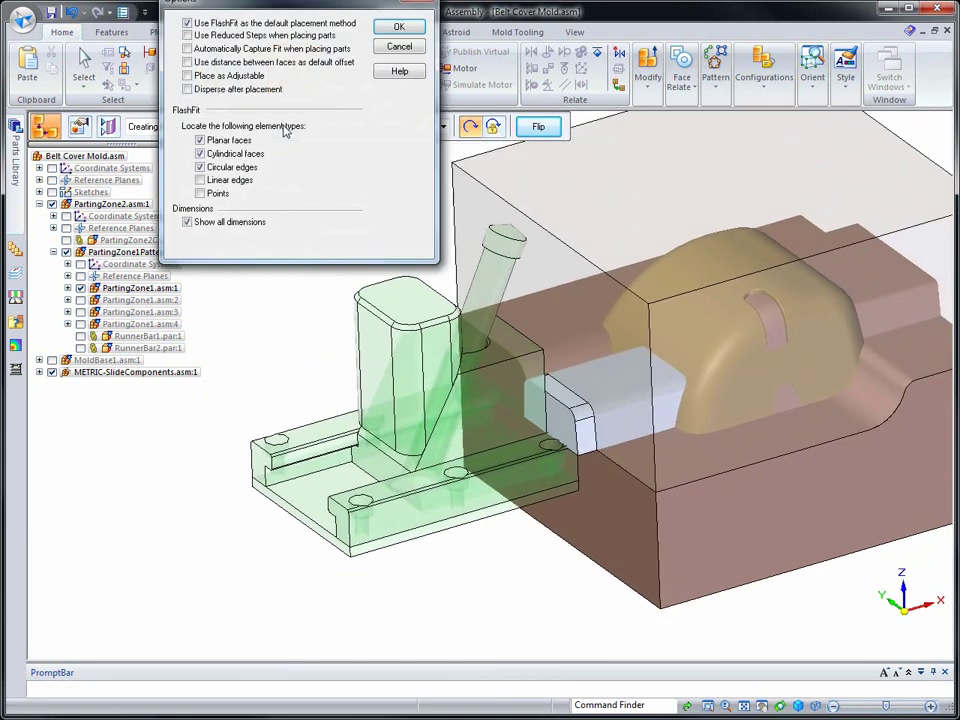
click(399, 27)
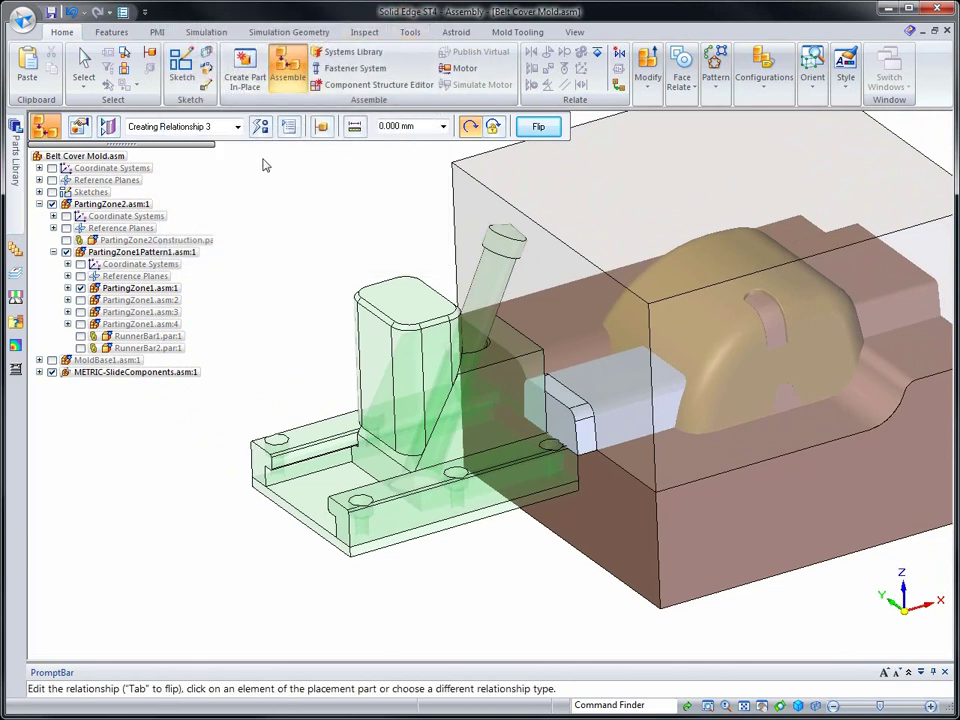
click(260, 130)
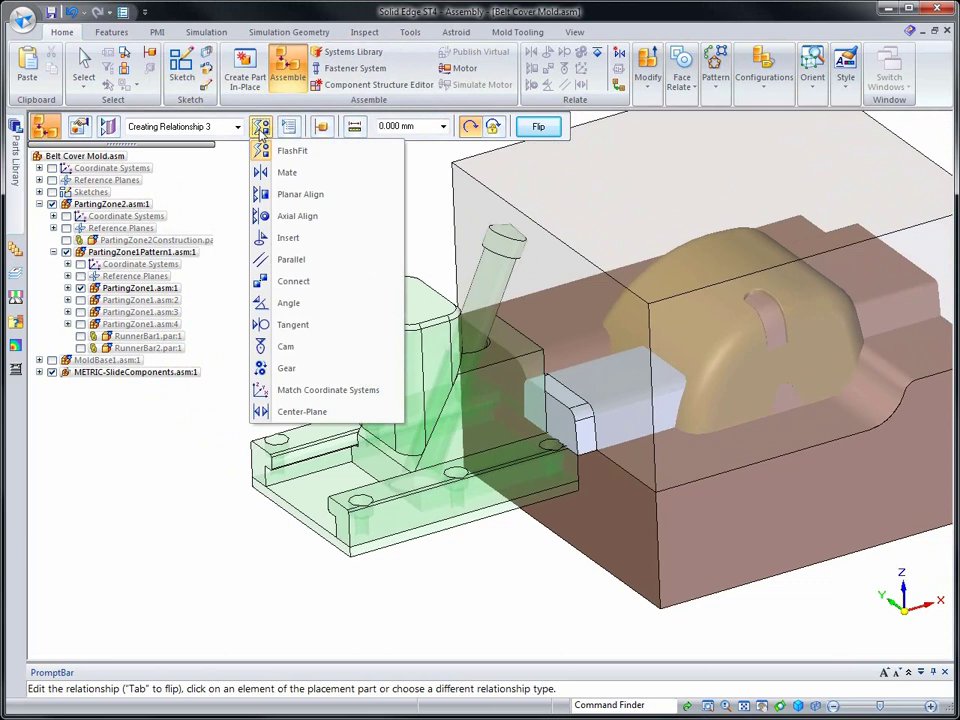
click(275, 194)
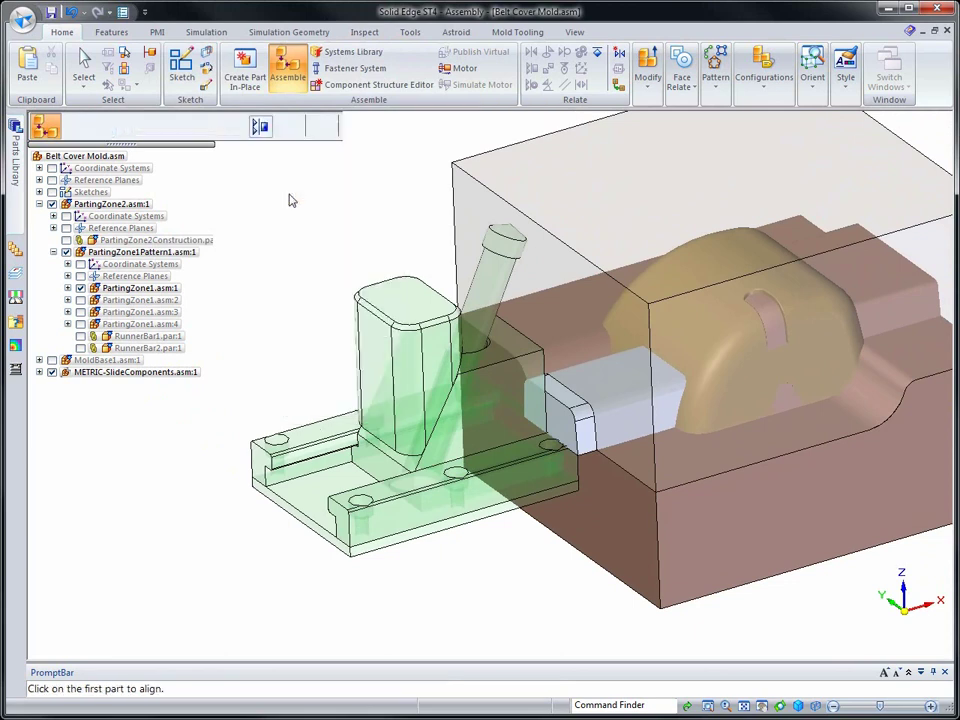
click(489, 381)
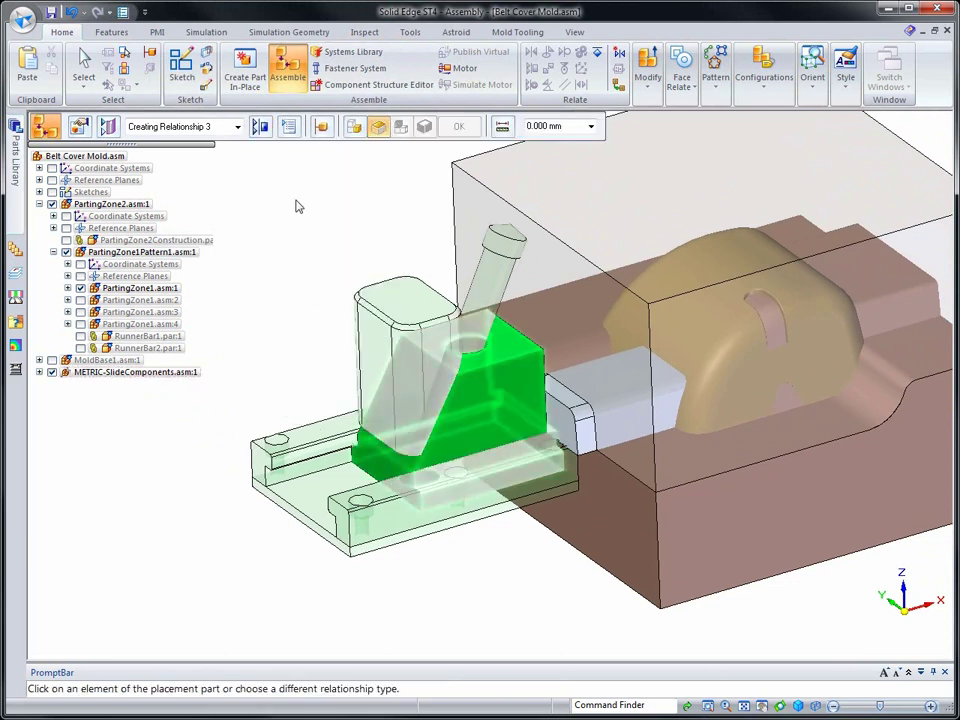
click(108, 127)
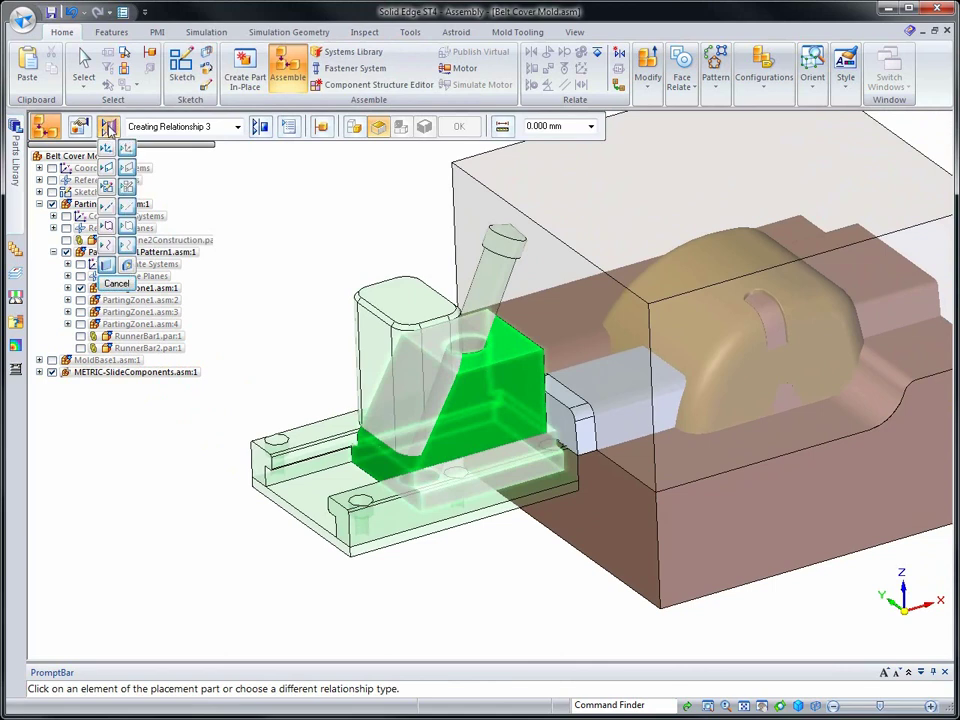
click(104, 168)
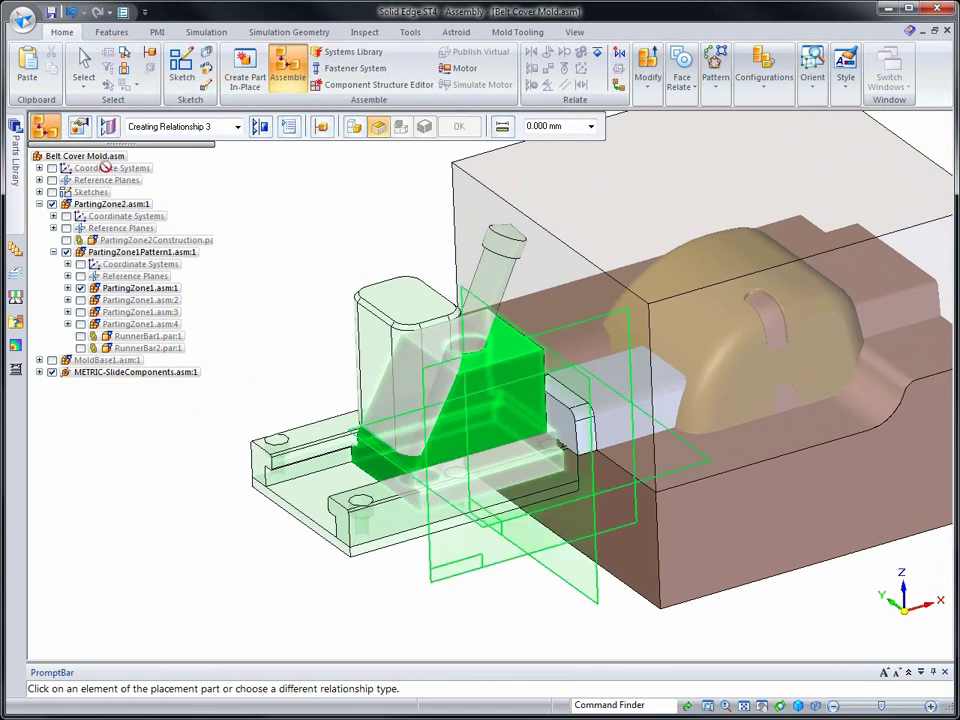
click(610, 320)
- Planar align the slide body's reference plane to the CenterPlane of SlideFace.par, showing the target part's reference planes to pick it, and finish the placement
click(577, 432)
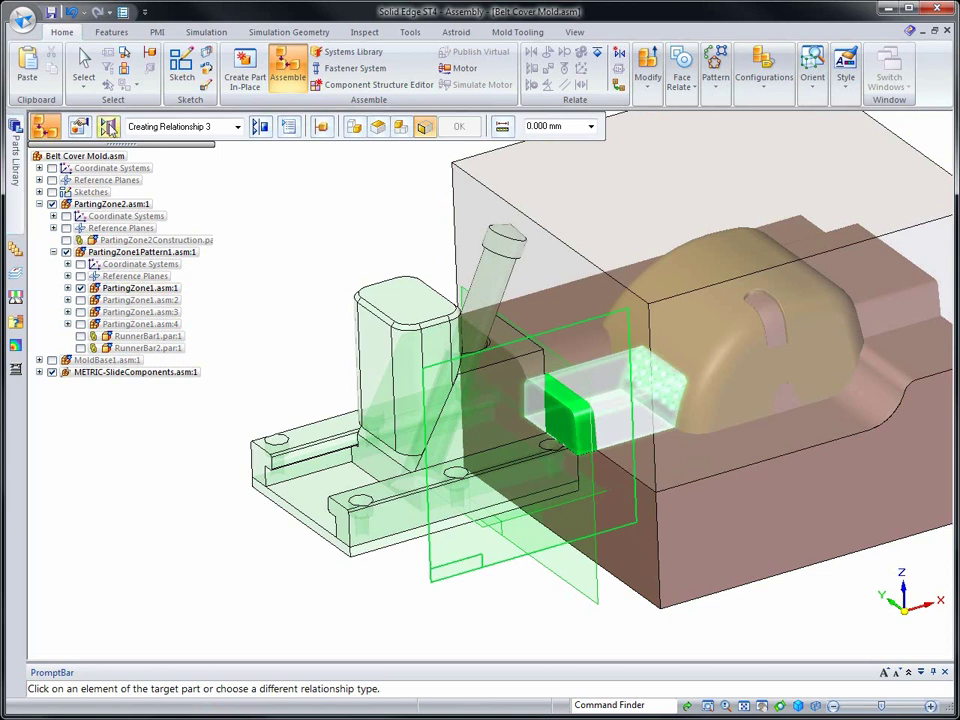
click(109, 127)
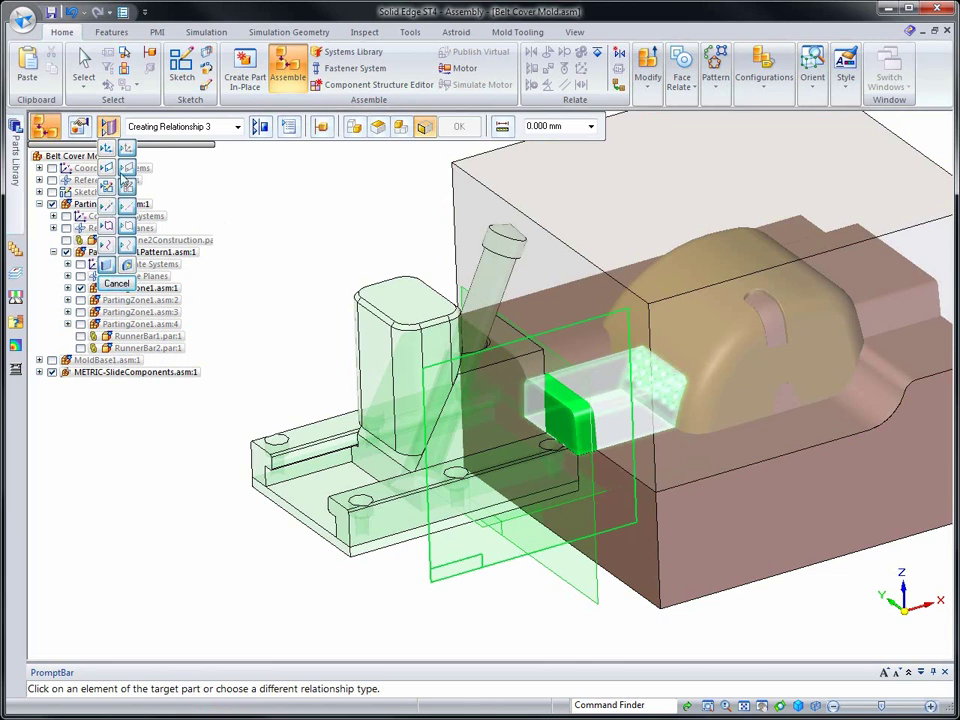
click(122, 178)
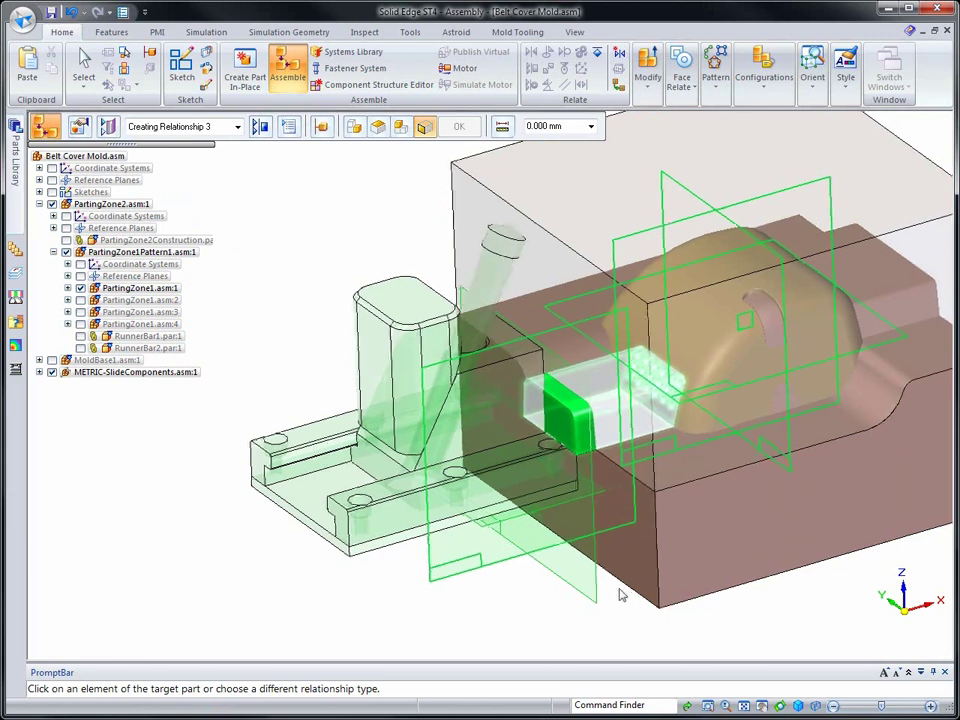
middle_drag(621, 590, 645, 600)
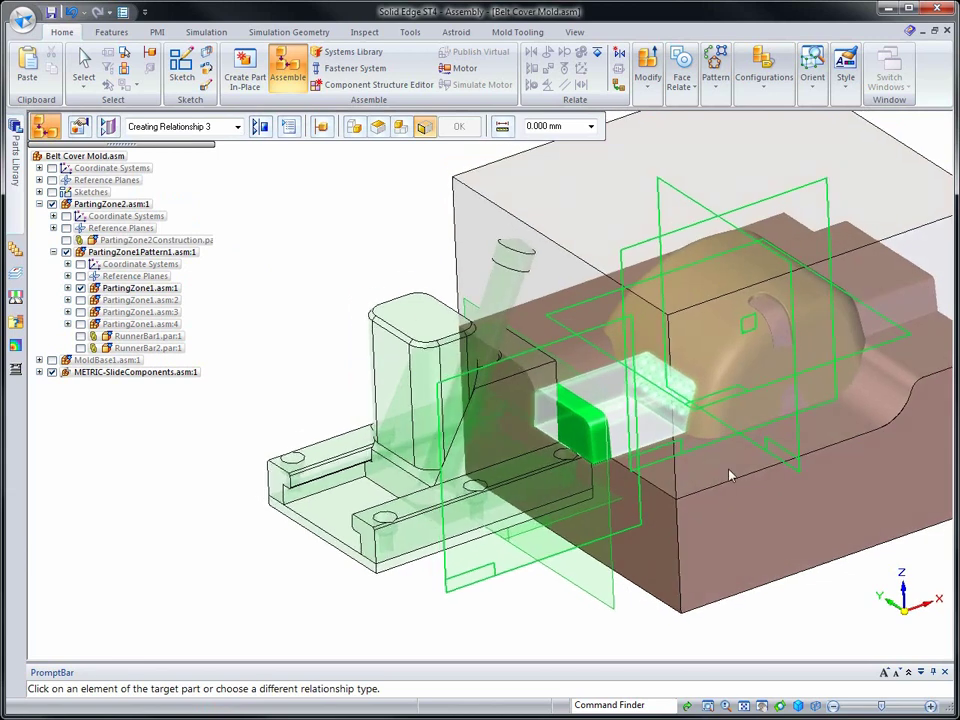
right_click(741, 336)
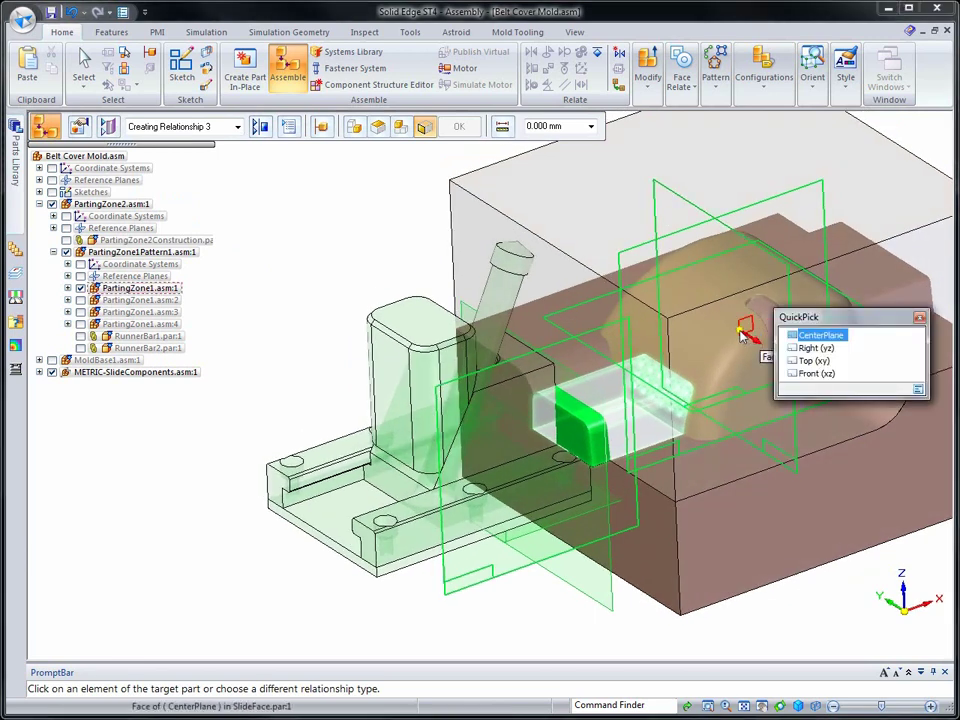
click(819, 337)
click(424, 126)
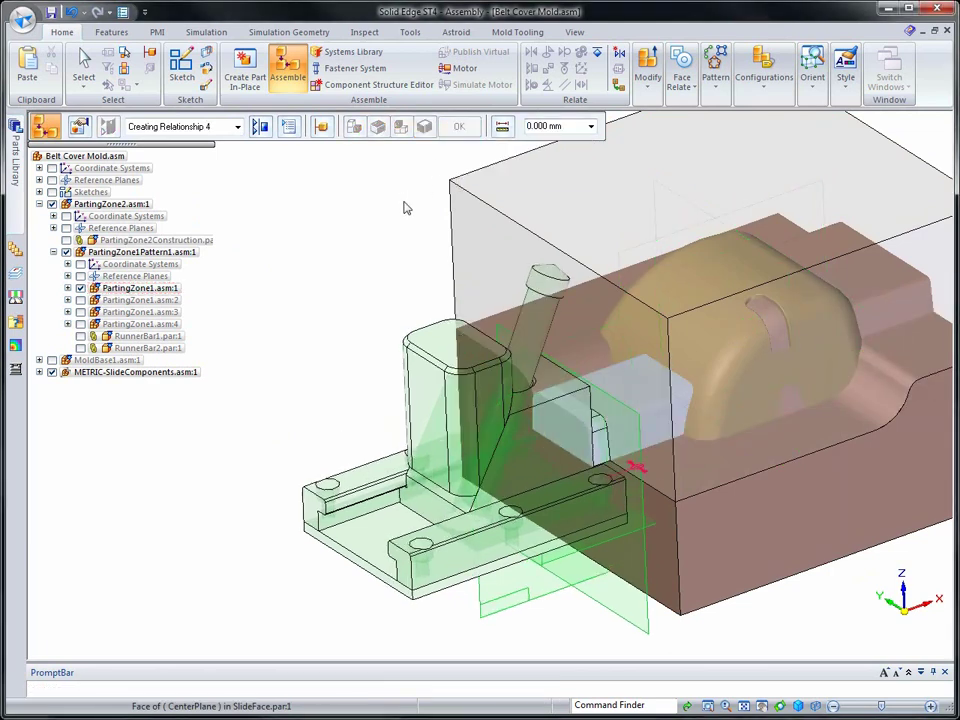
scroll(362, 278, down, 3)
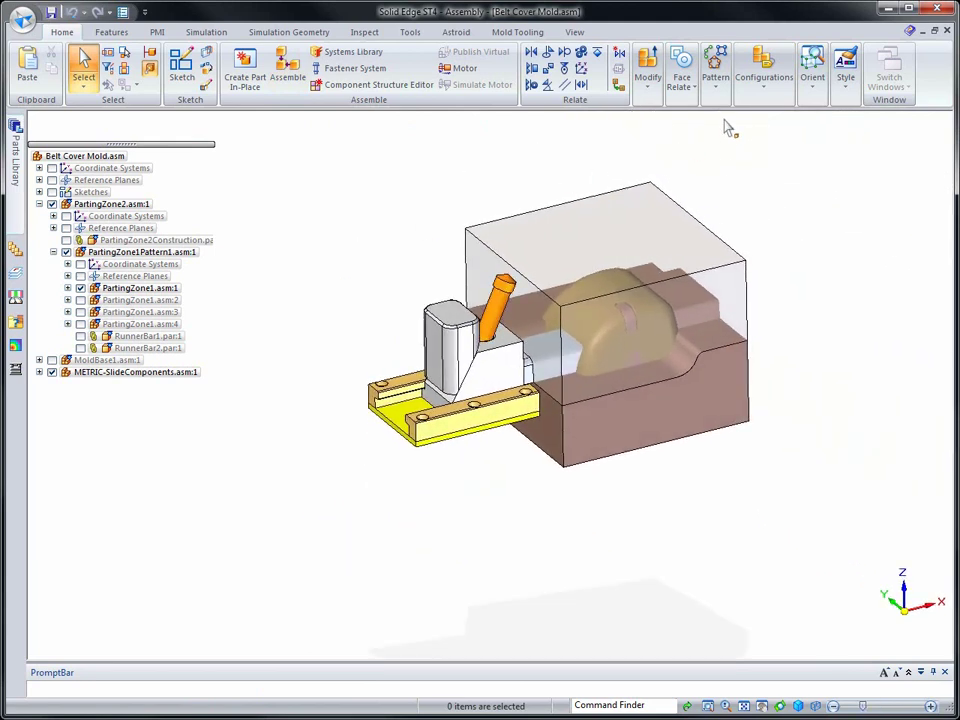
- Apply the 01-EJ Side display configuration and show METRIC-SlideComponents.asm:1 in the ejector half
click(766, 104)
click(805, 134)
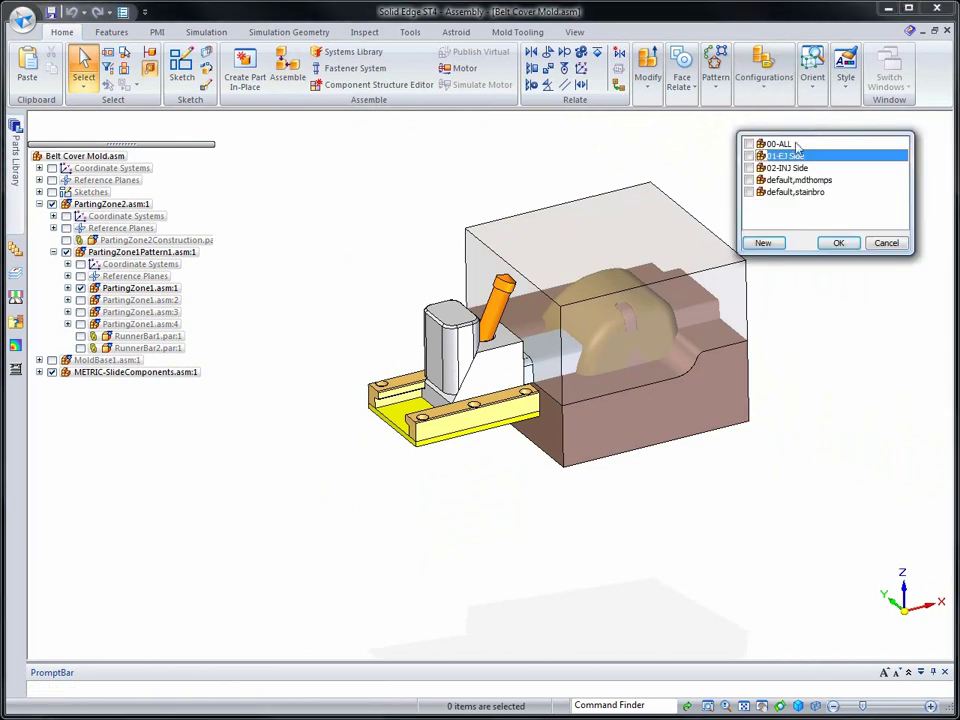
click(838, 243)
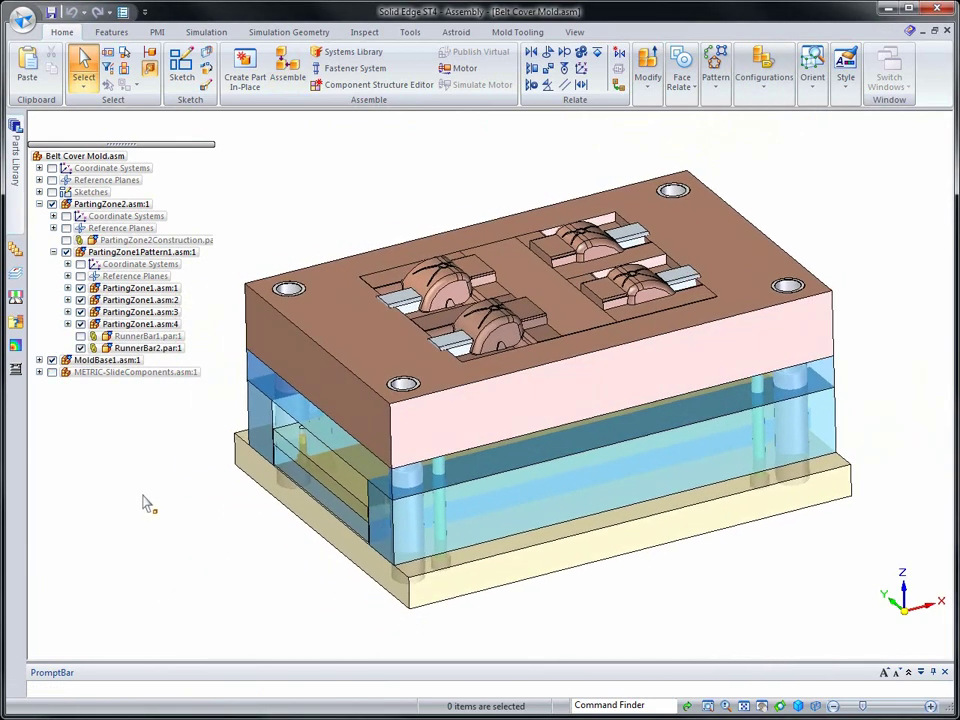
click(52, 372)
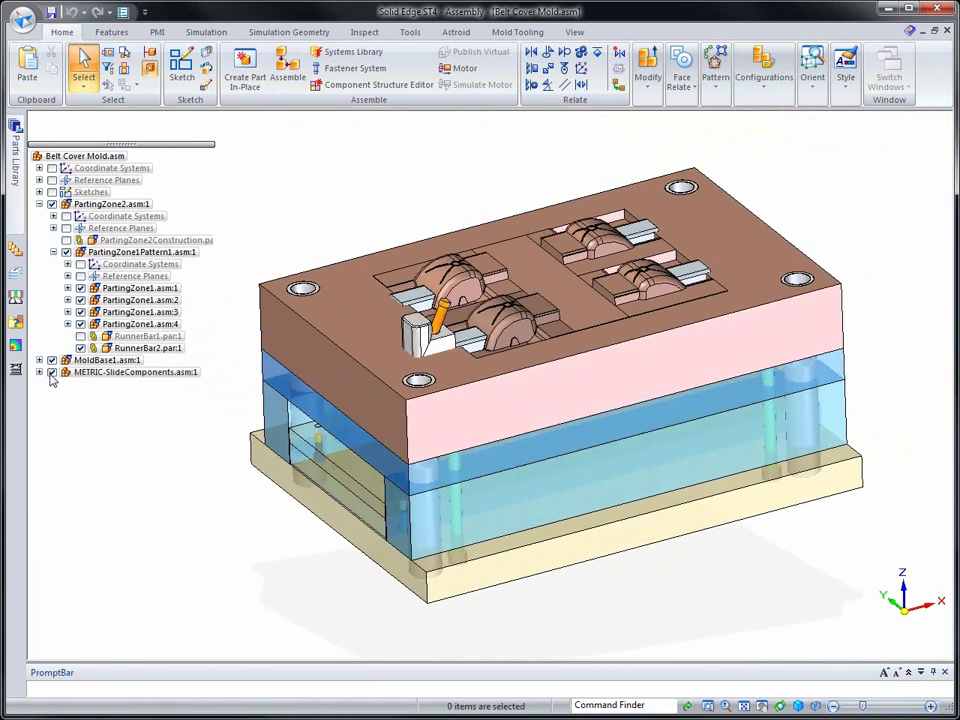
- Transfer METRIC-SlideComponents.asm:1 into the PartingZone1.asm:1 subassembly, accepting the change for all of its occurrences
click(101, 373)
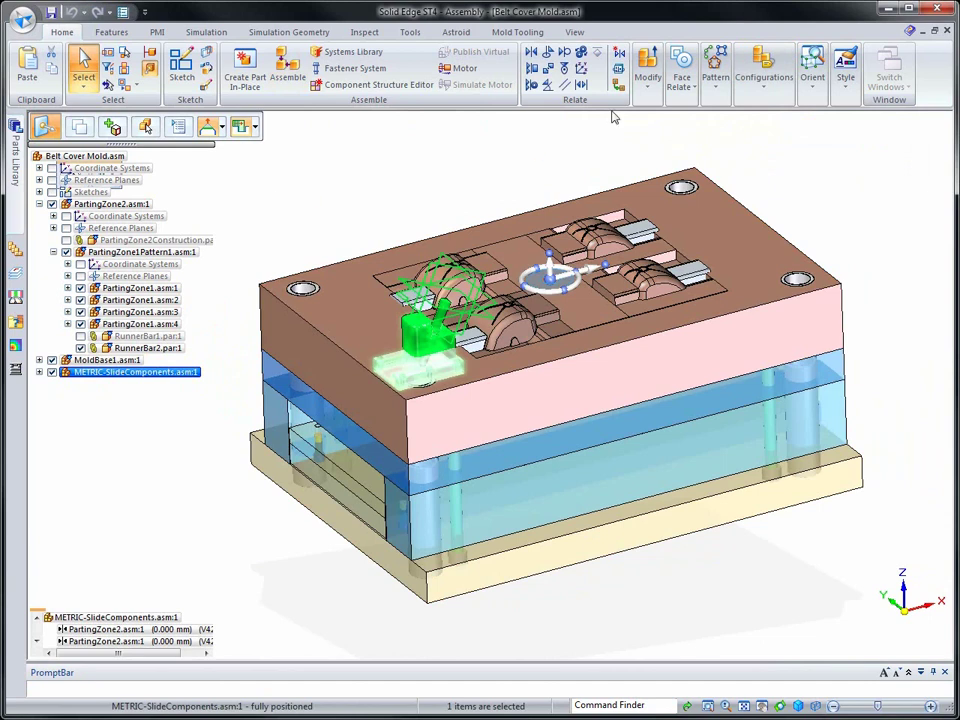
click(646, 84)
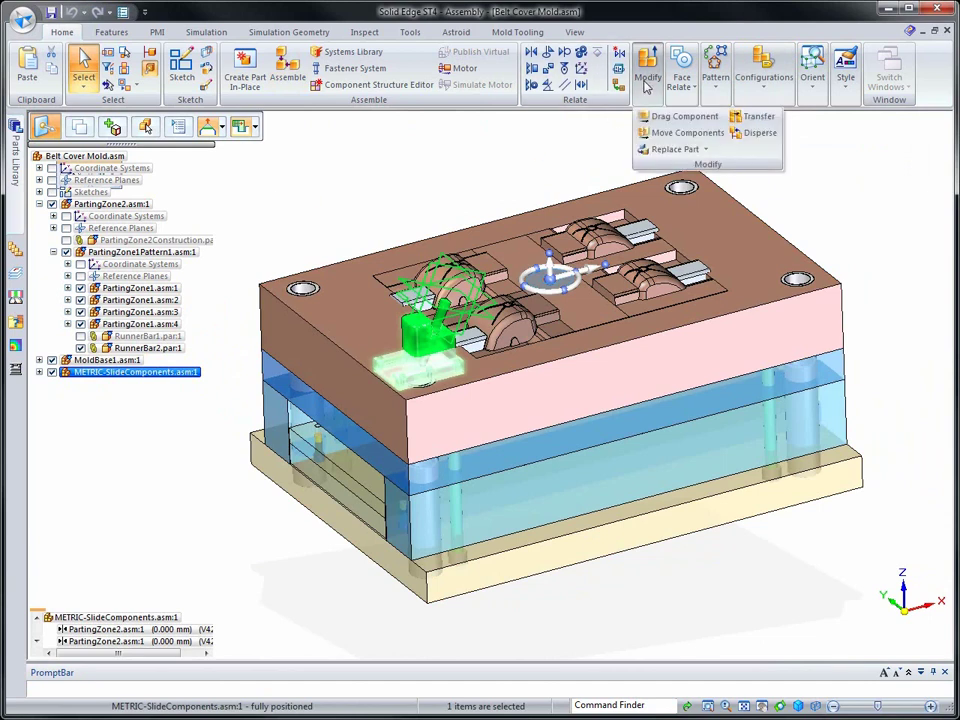
click(735, 116)
click(143, 133)
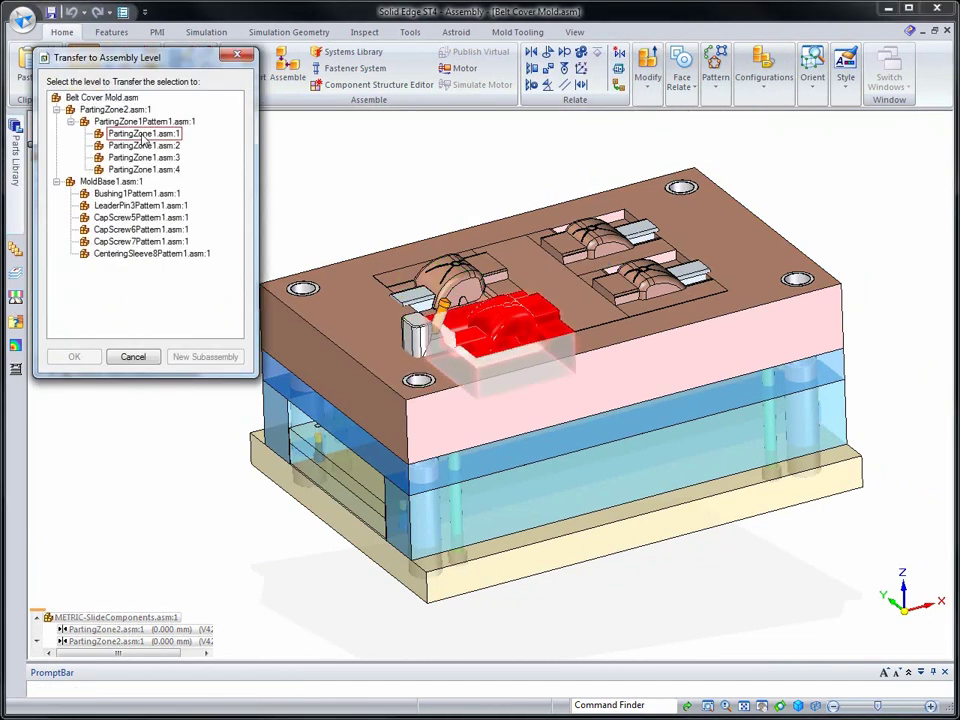
click(75, 358)
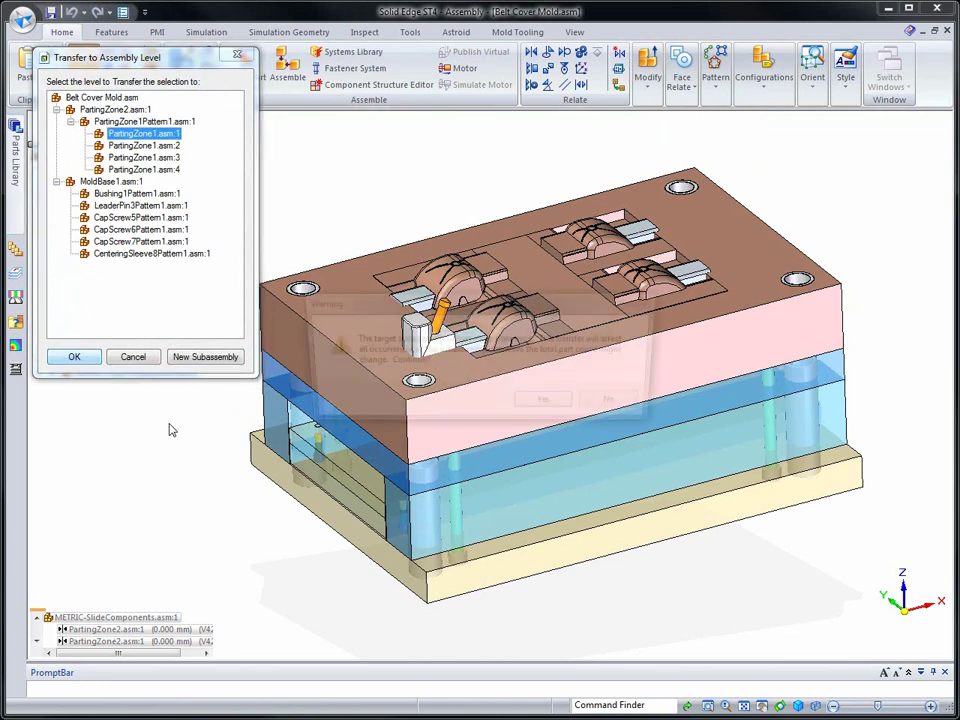
click(551, 405)
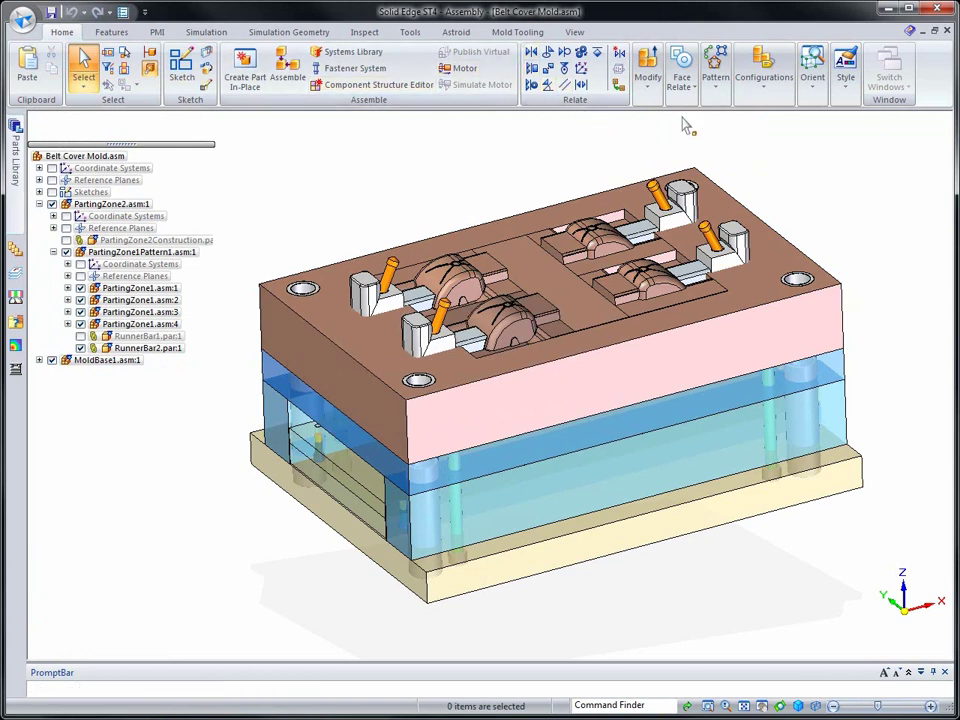
- Update the 01-EJ Side display configuration to include the slide components at all four cavities
click(764, 77)
click(745, 146)
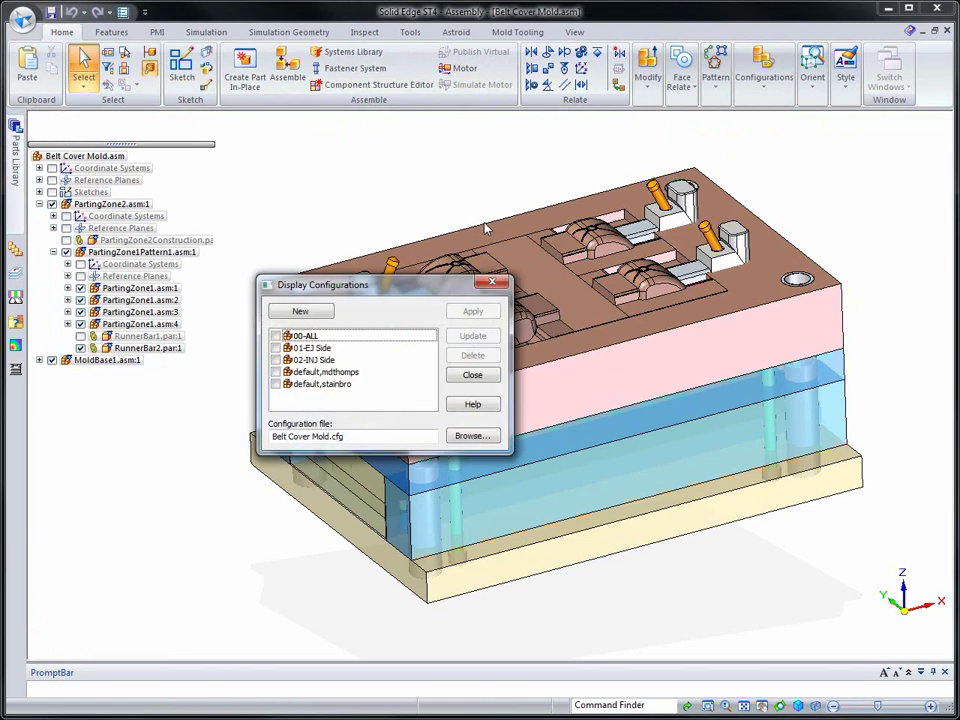
click(277, 348)
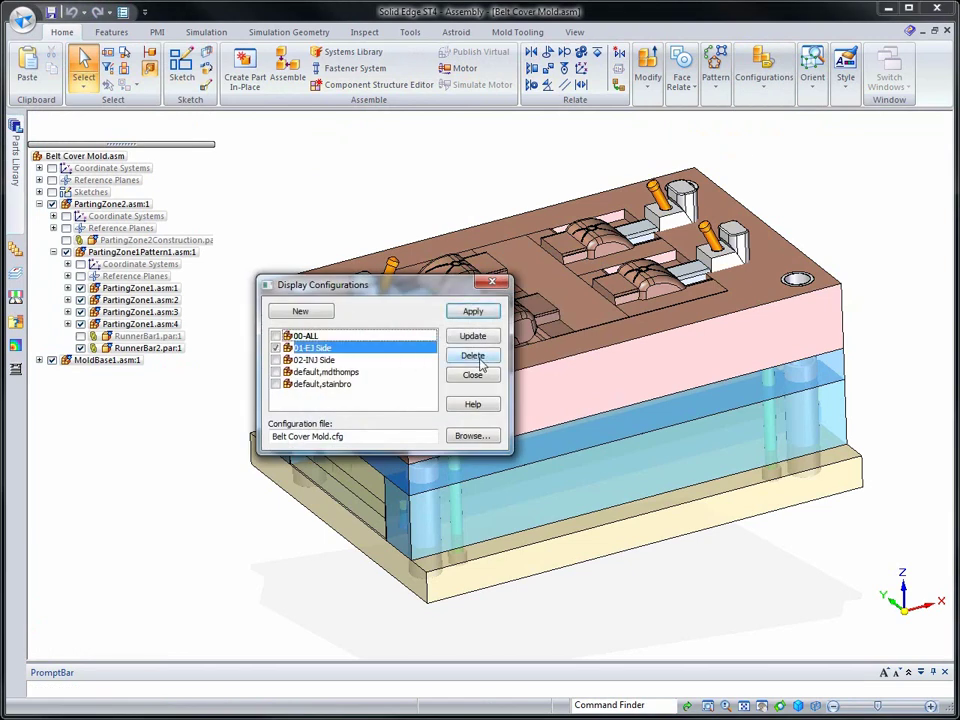
click(481, 341)
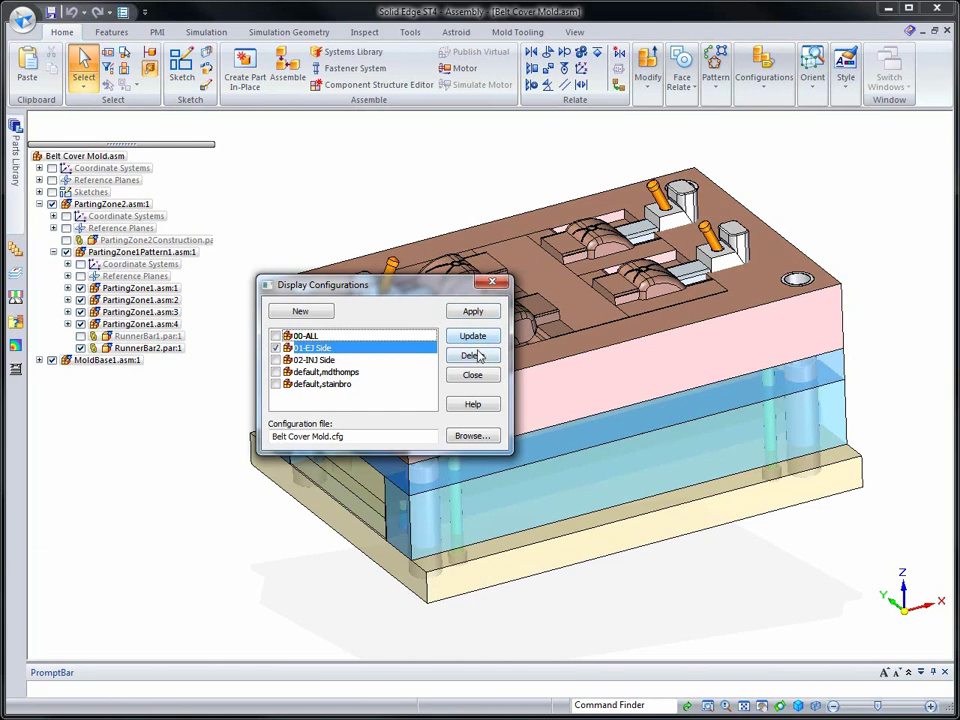
click(473, 376)
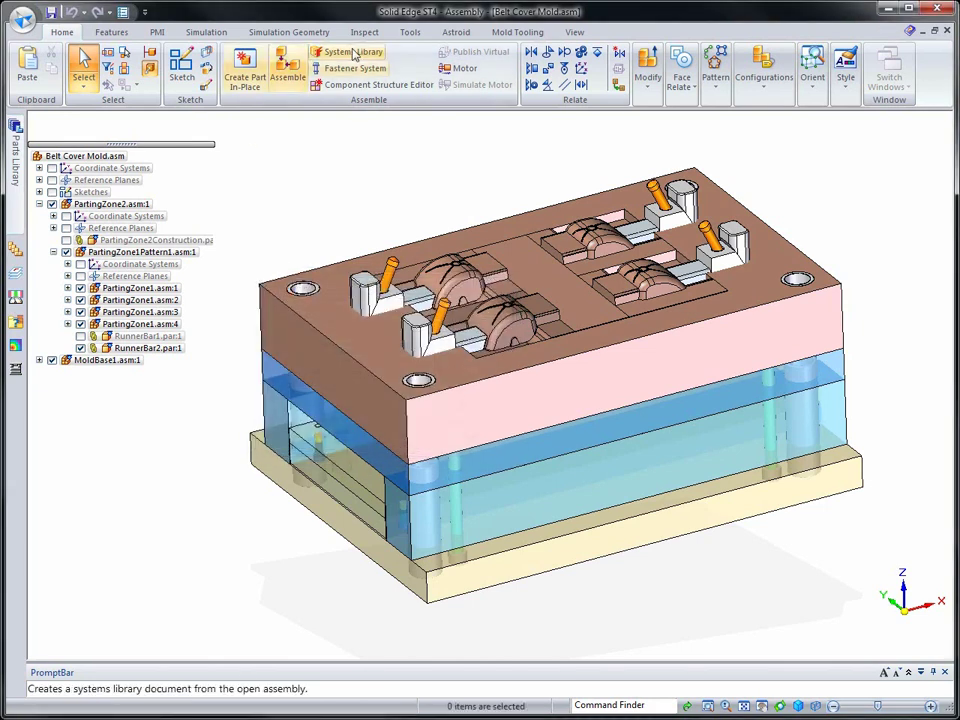
- Define the front slide component assembly as a splitter with Mold Side set to Both, and save the assembly
click(503, 35)
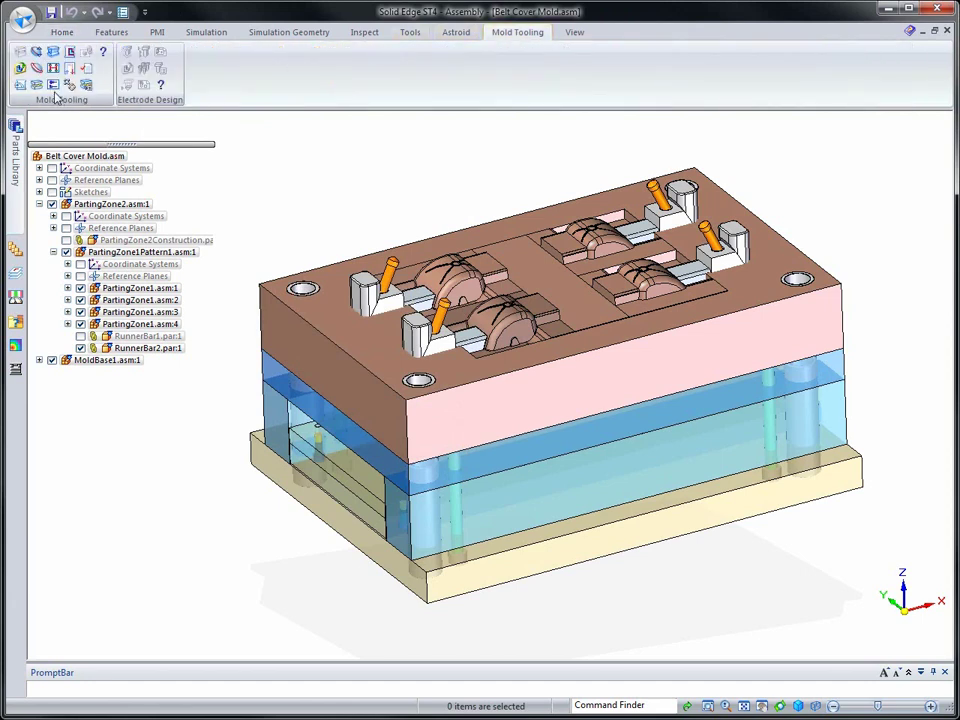
click(69, 51)
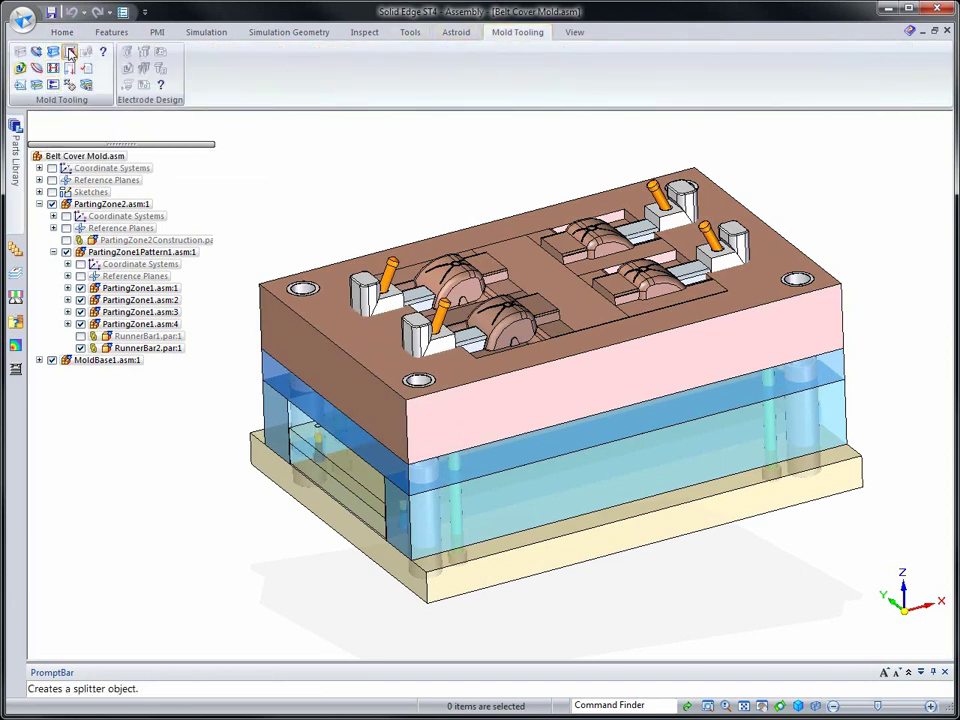
click(447, 352)
scroll(316, 233, up, 5)
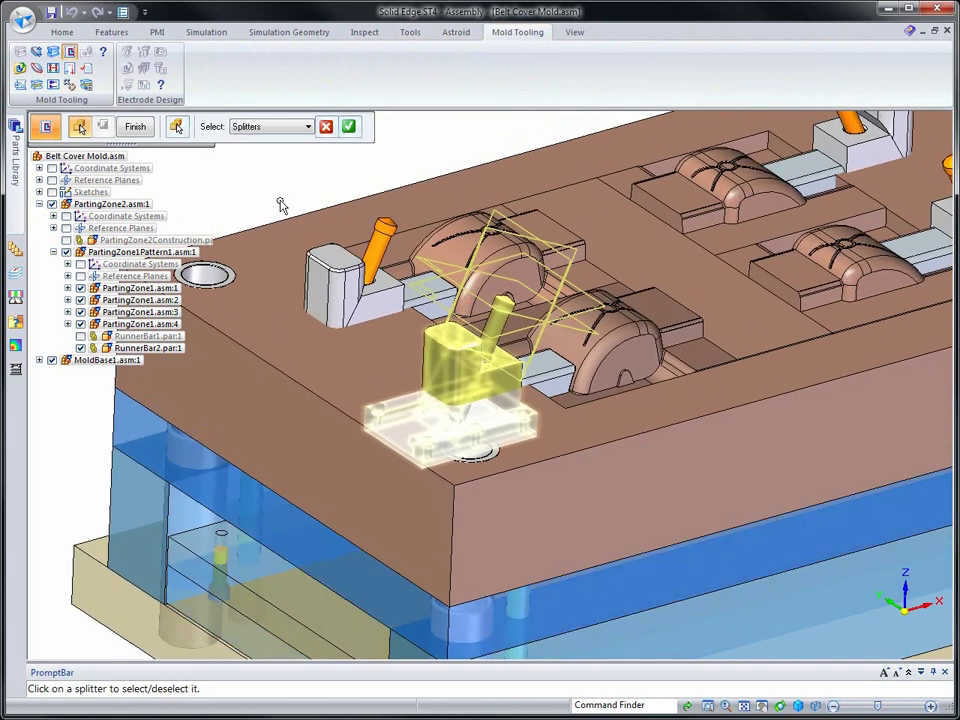
click(349, 127)
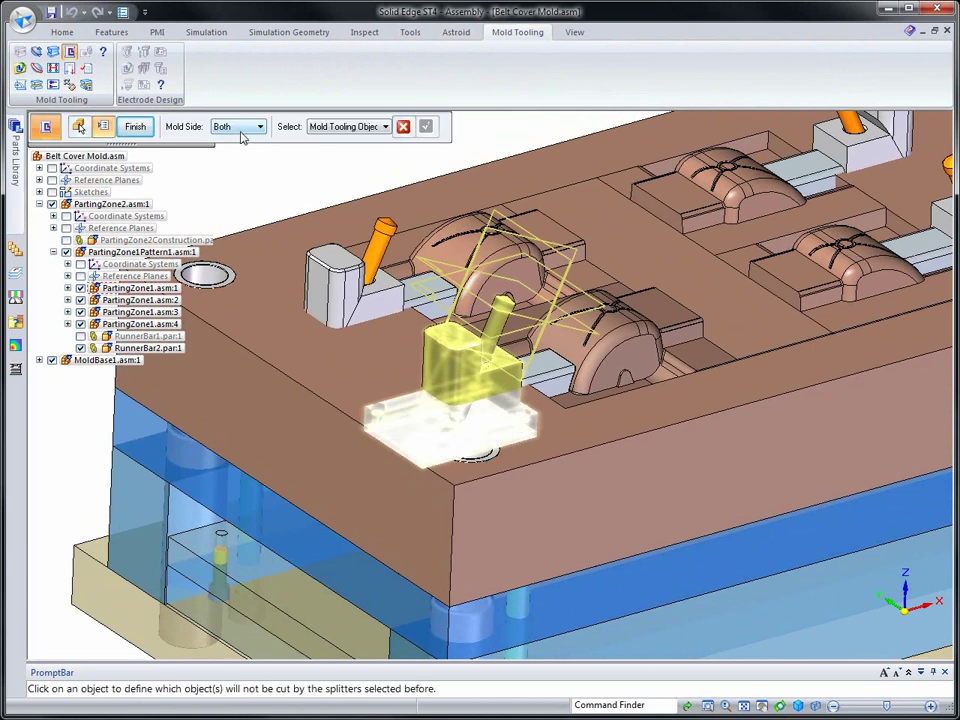
click(135, 127)
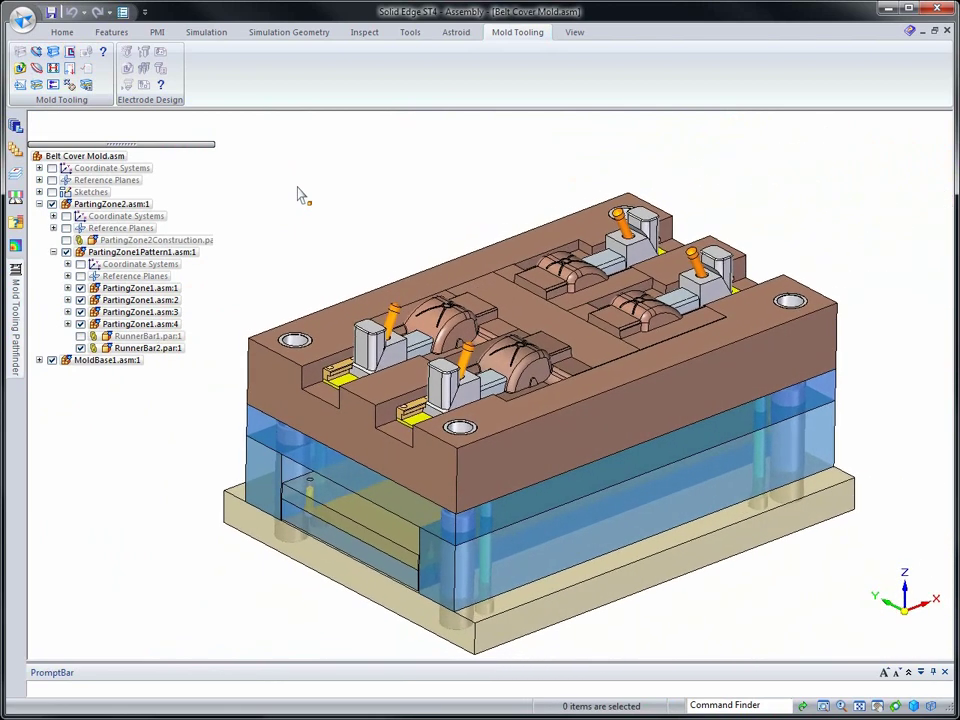
click(51, 12)
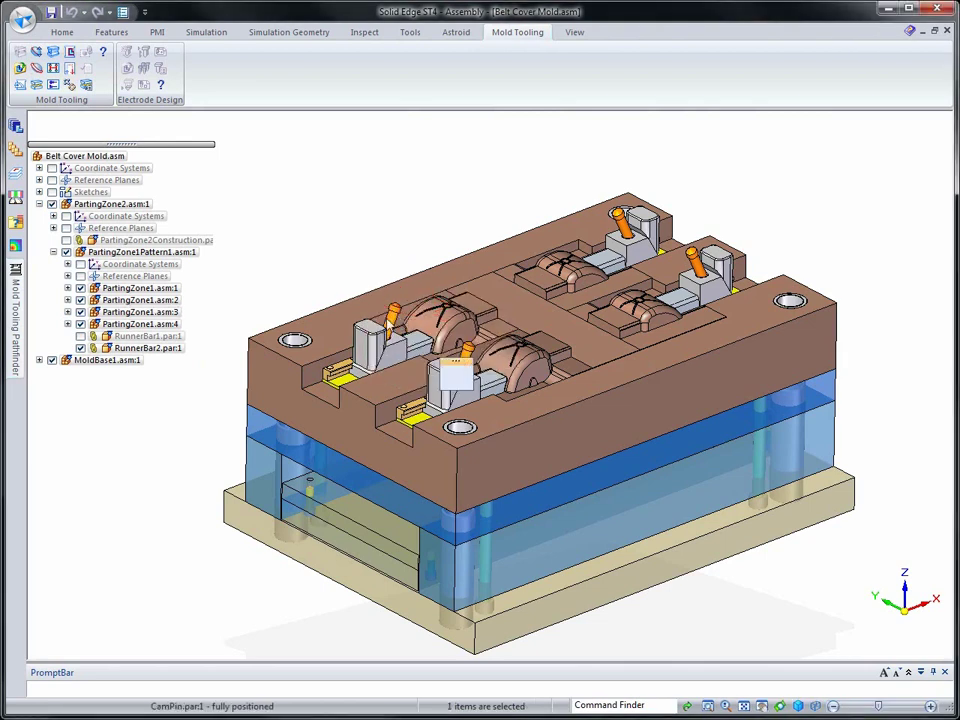
- Hide the cam pins and heel blocks of all four slide assemblies in the ejector half
click(370, 343)
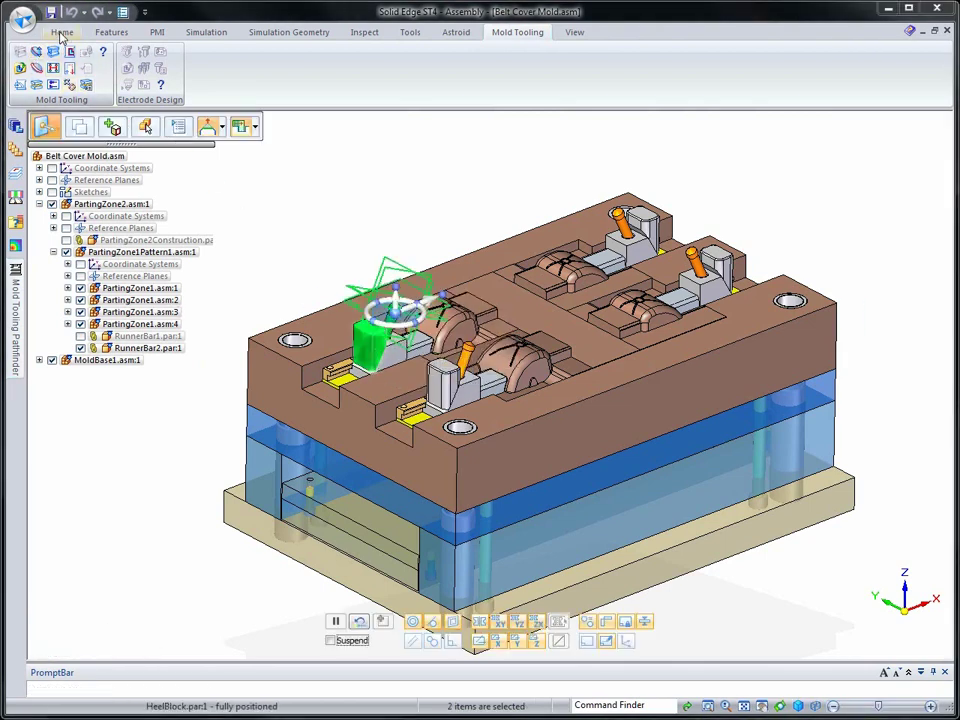
click(61, 31)
click(139, 91)
click(180, 131)
right_click(355, 193)
click(388, 212)
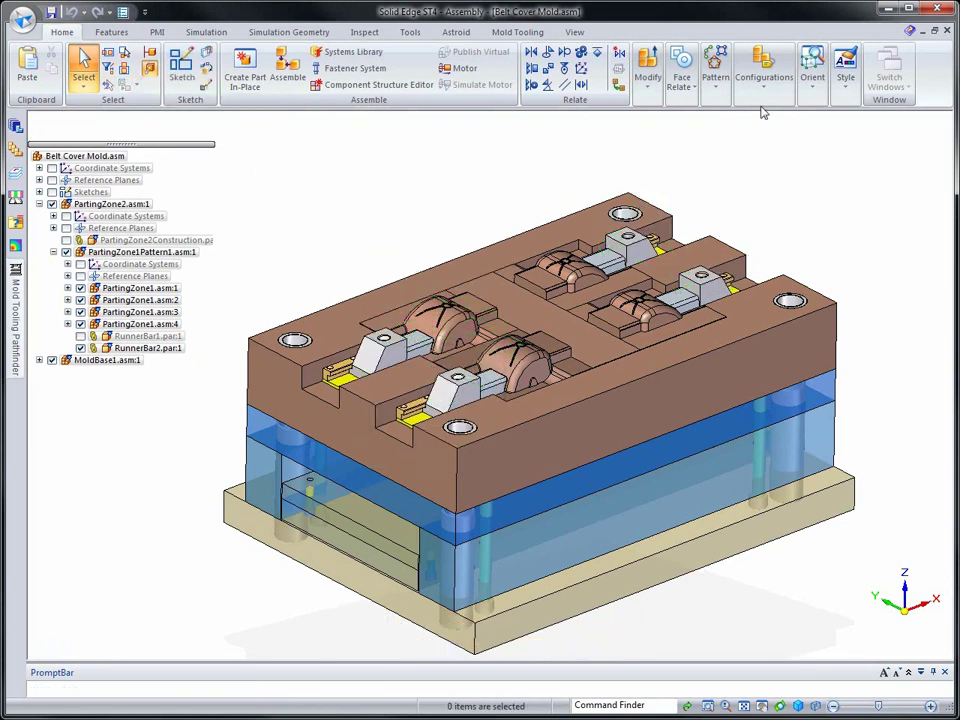
- Update the 01-EJ Side display configuration with the cam pins and heel blocks hidden
click(764, 78)
click(744, 155)
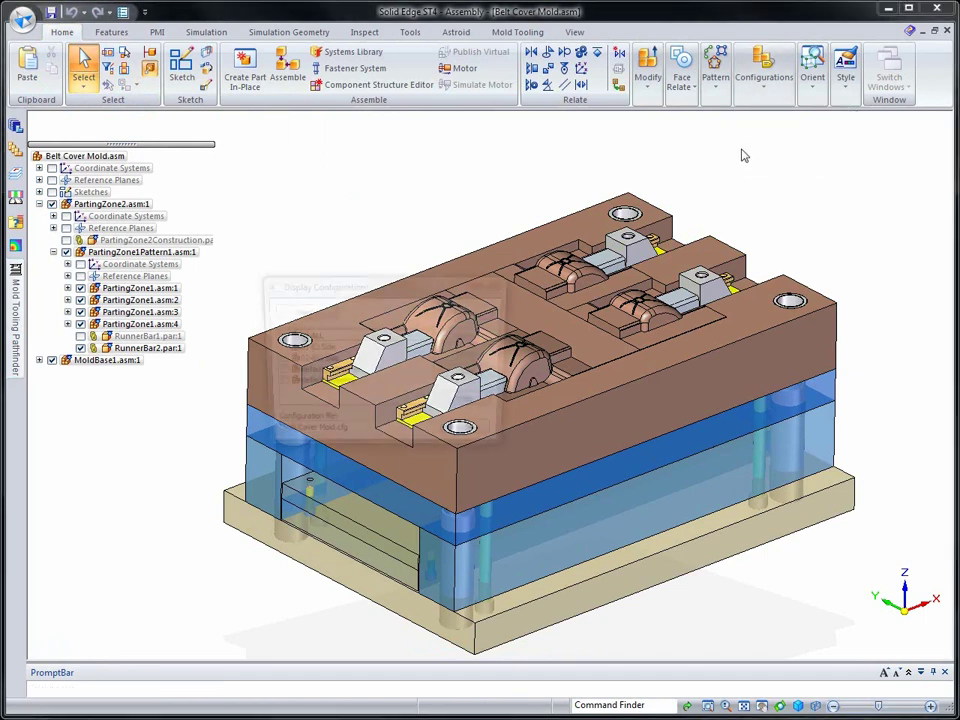
click(310, 348)
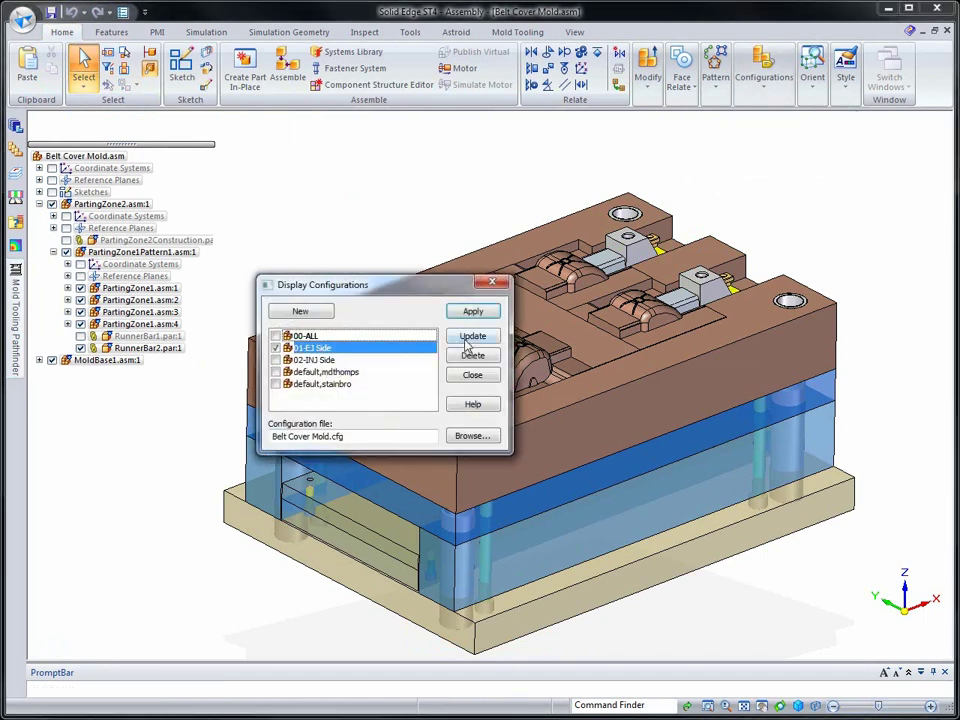
click(472, 376)
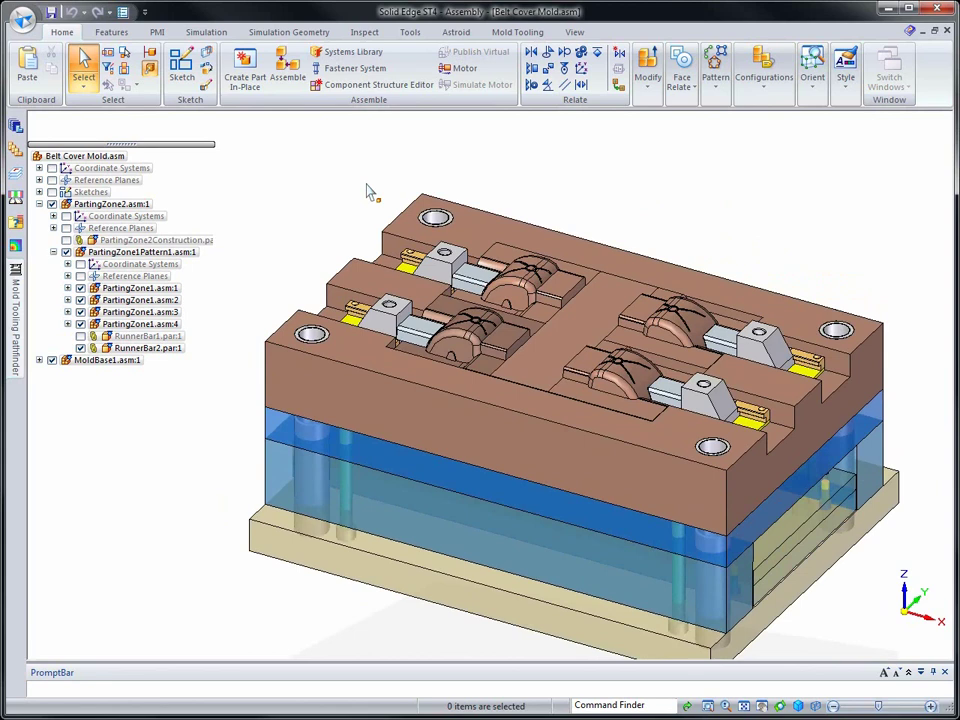
- Apply the 02-INJ Side display configuration to the mold assembly
click(764, 75)
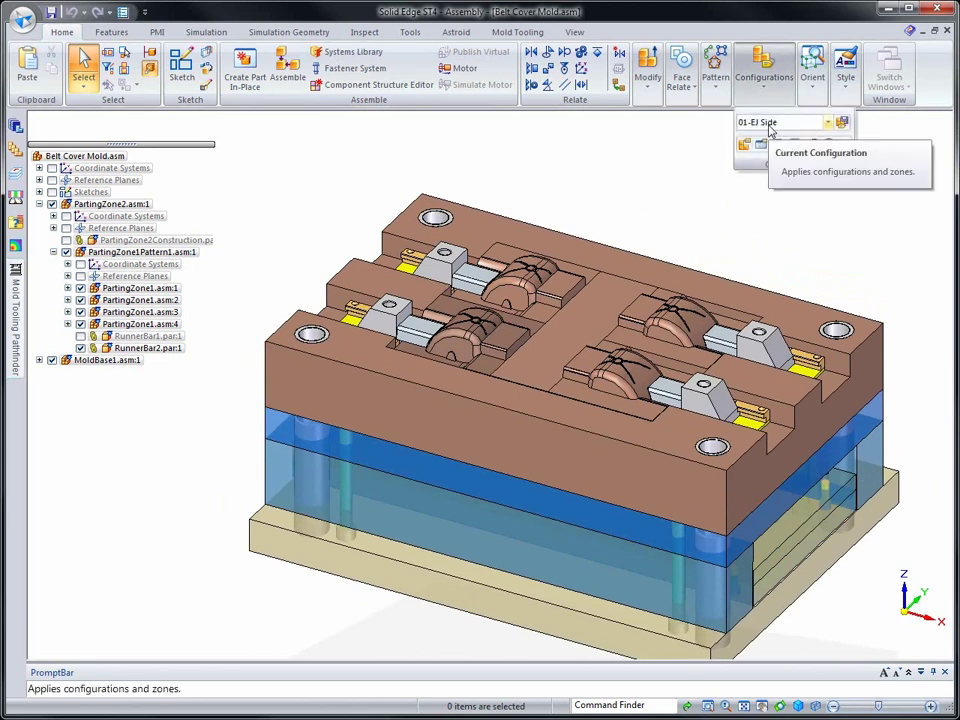
click(769, 126)
click(786, 168)
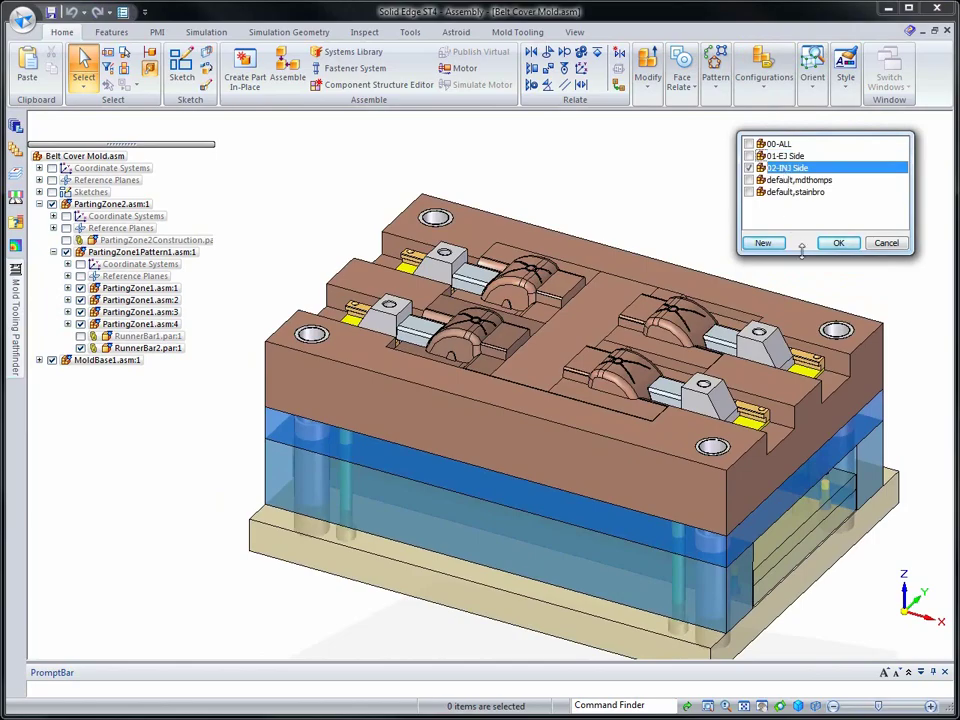
click(838, 243)
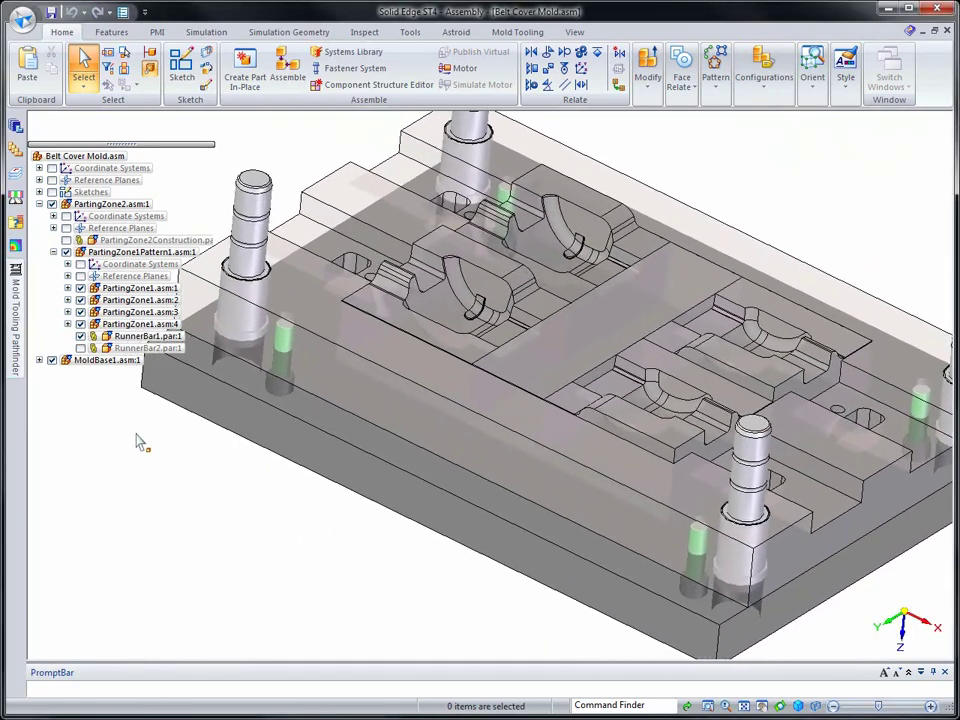
- Show only the cam pin and heel block of the slide assembly in PartingZone1.asm:1, hiding its slide body, wear plate and both gibs
click(67, 288)
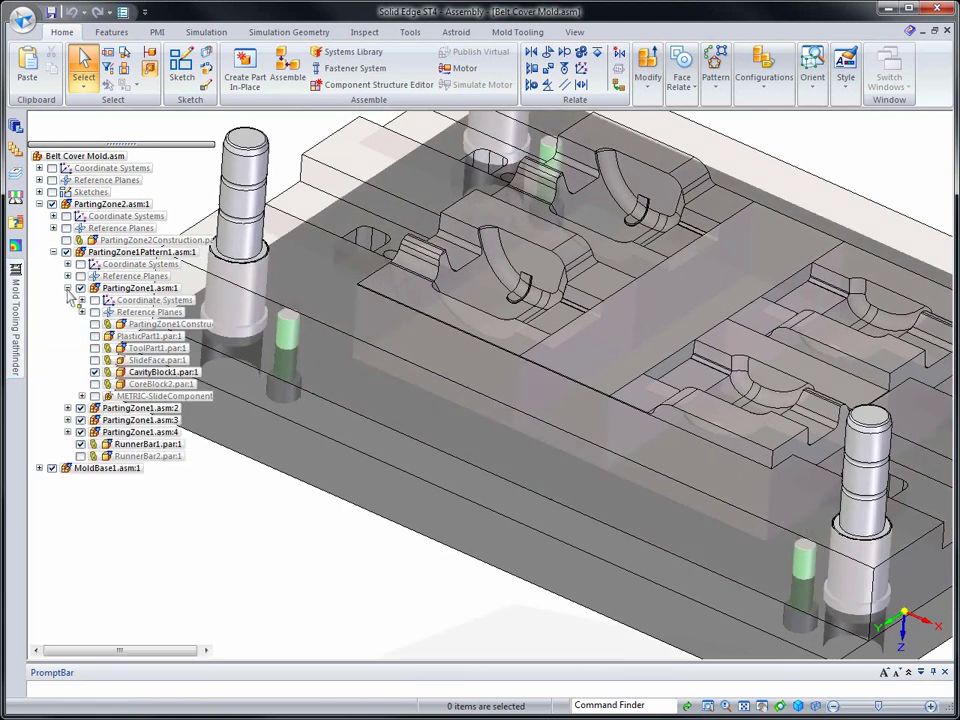
click(82, 396)
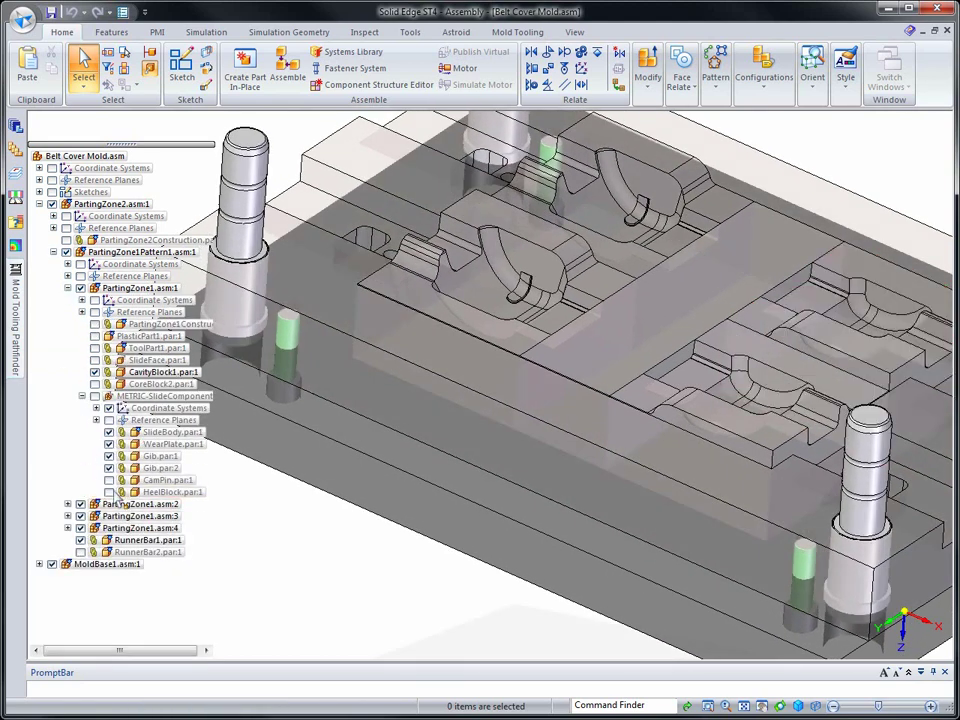
click(109, 493)
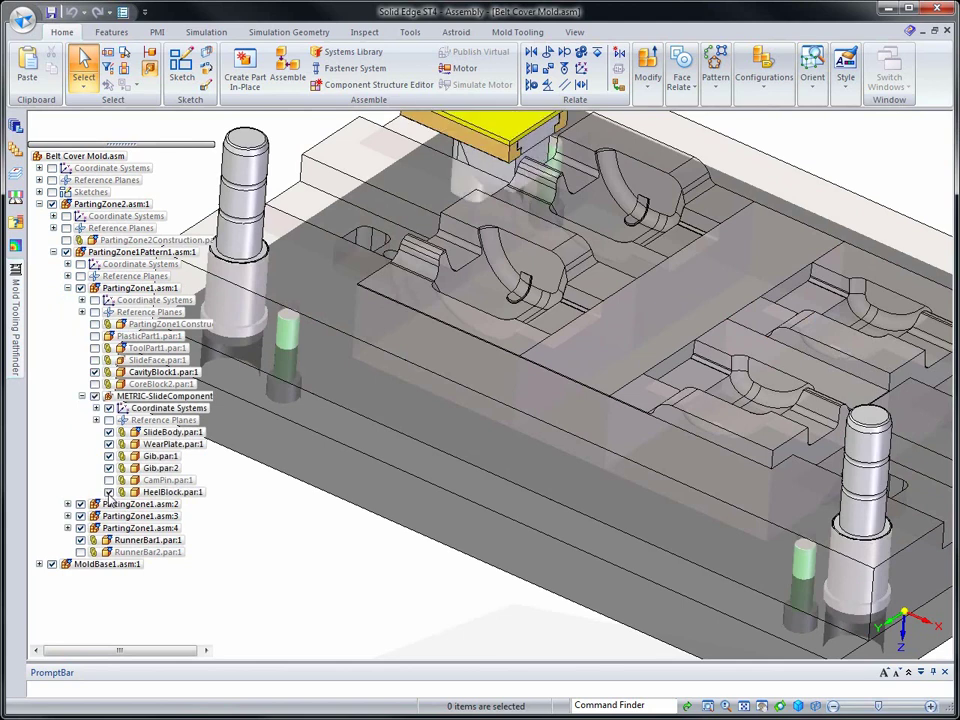
click(109, 480)
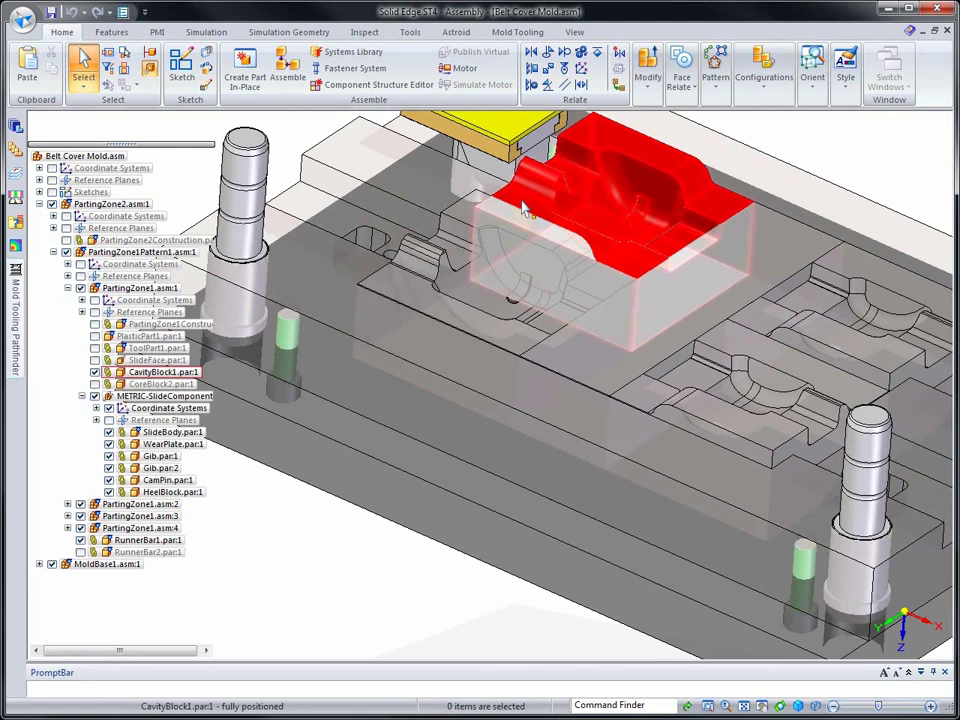
click(109, 432)
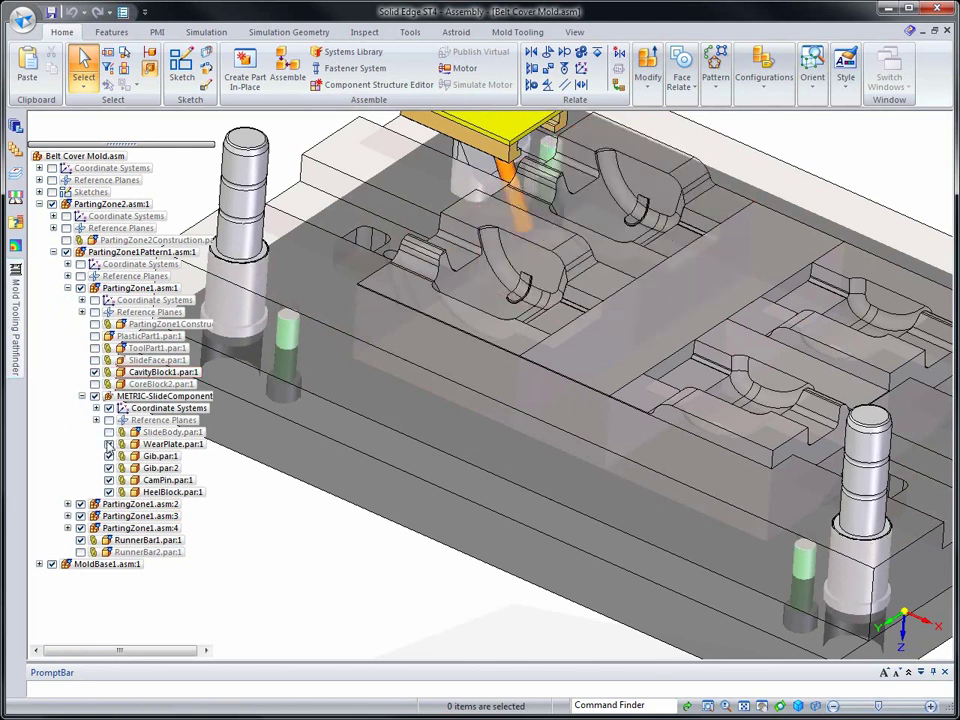
click(109, 444)
click(109, 456)
click(109, 468)
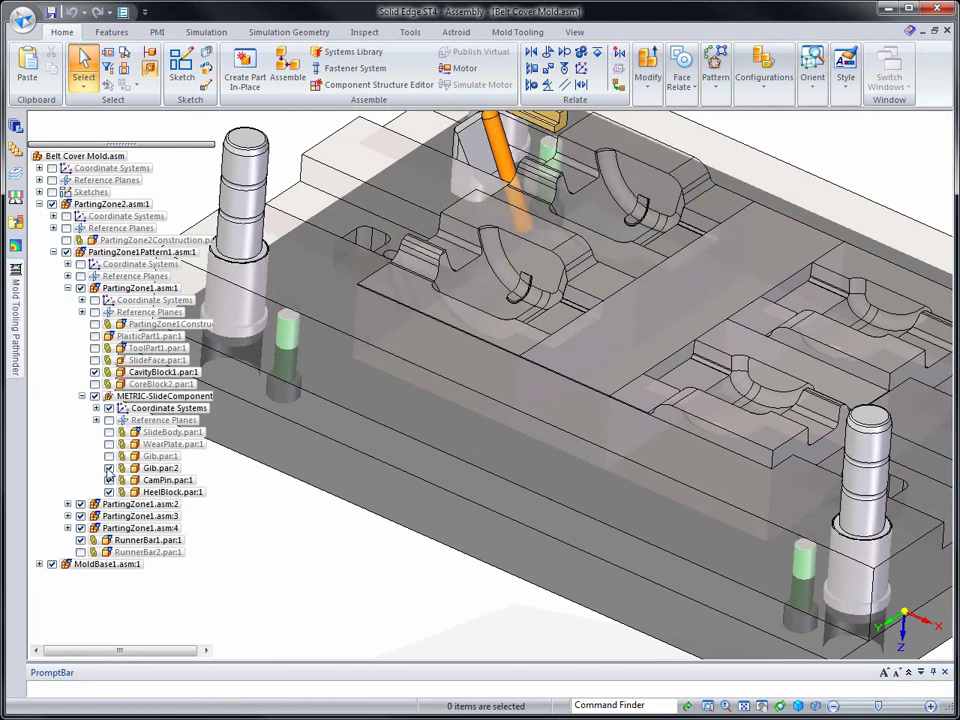
- Select all parts identical to this cam pin and heel block and show them in every slide assembly
click(162, 483)
ctrl+click(163, 493)
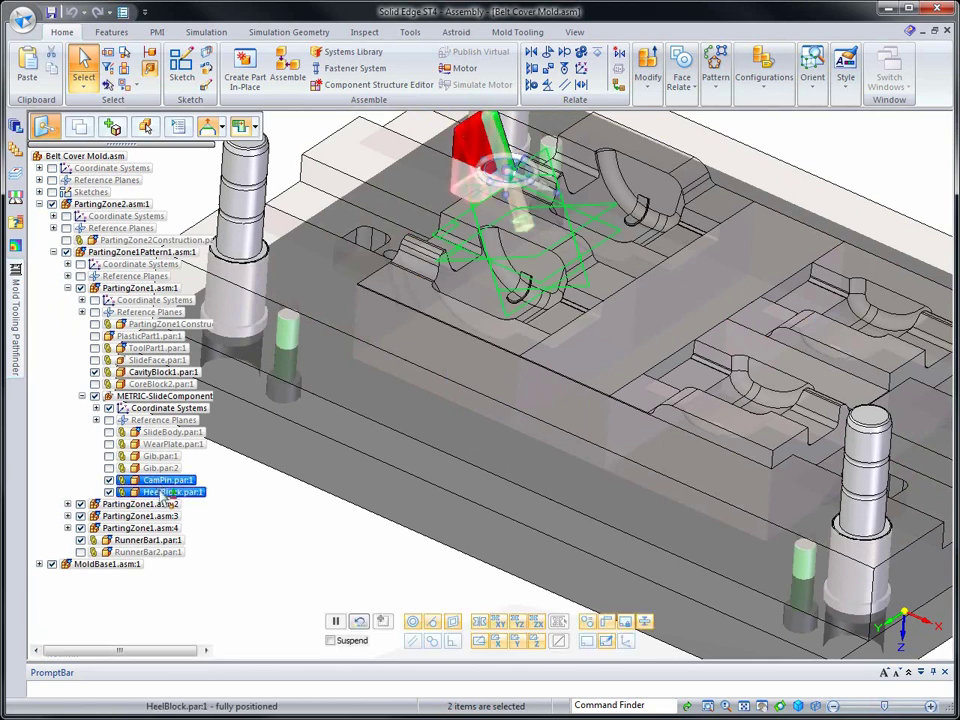
click(125, 85)
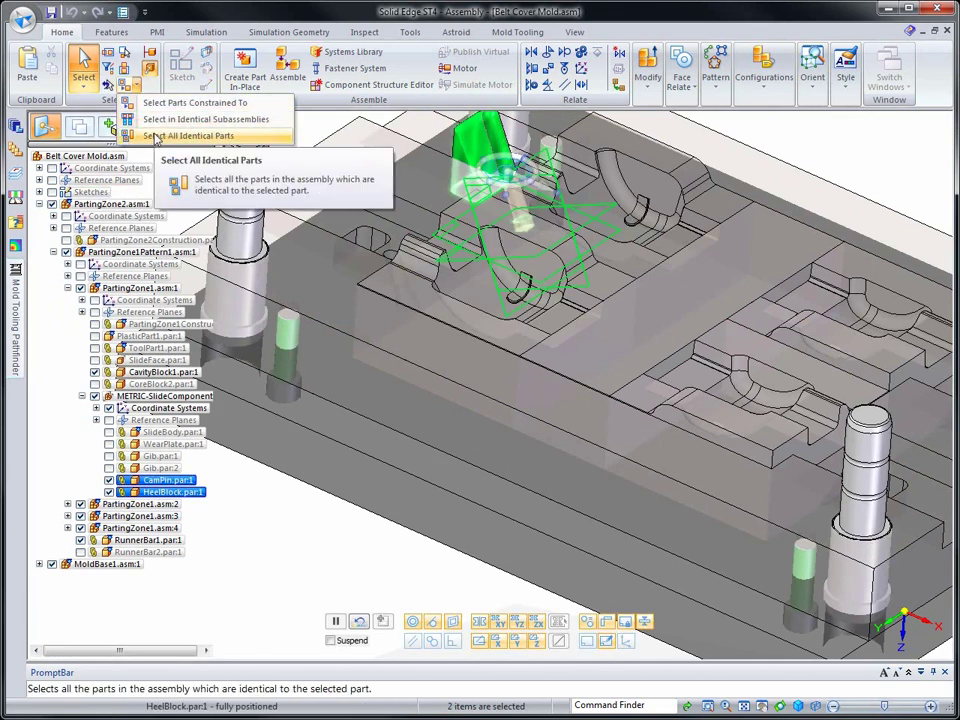
click(155, 137)
right_click(292, 505)
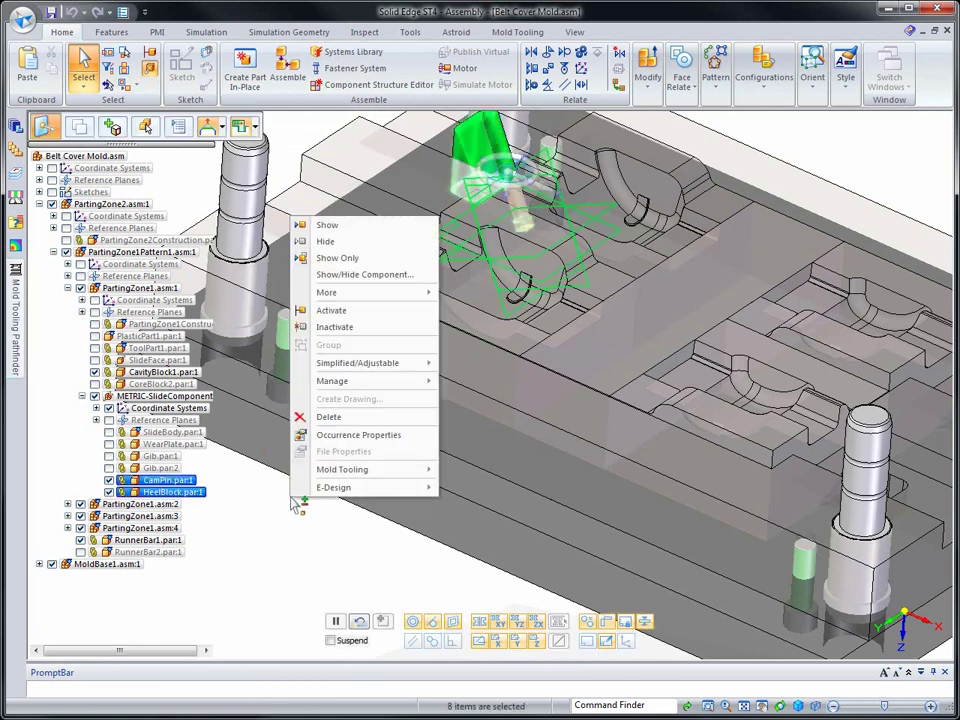
click(325, 241)
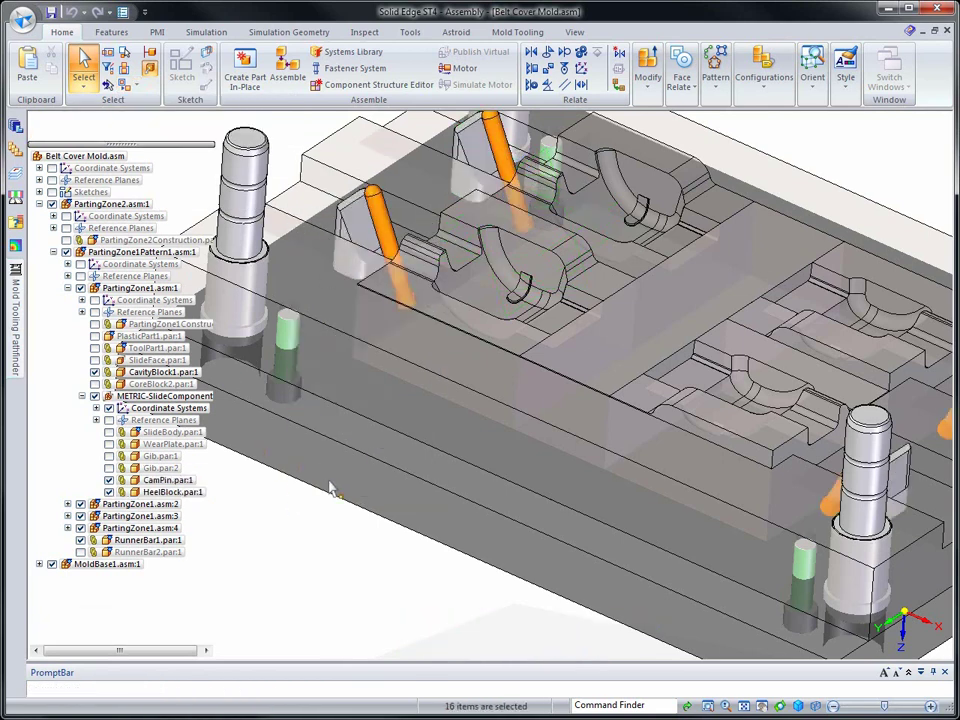
- Update the 02-INJ Side display configuration with the cam pins and heel blocks shown
scroll(346, 554, down, 1)
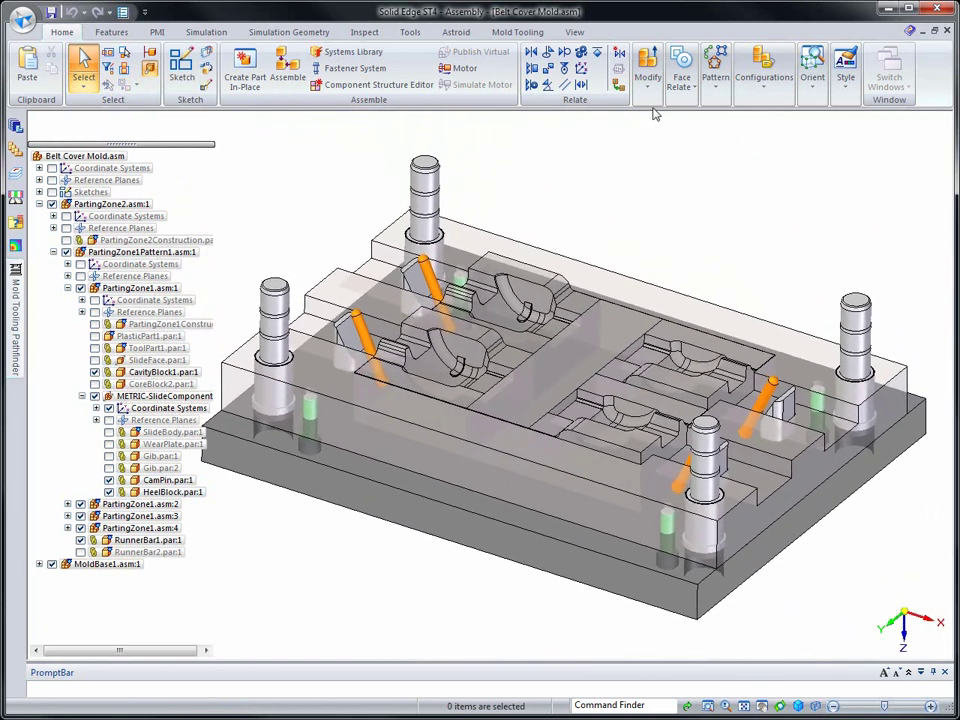
click(762, 88)
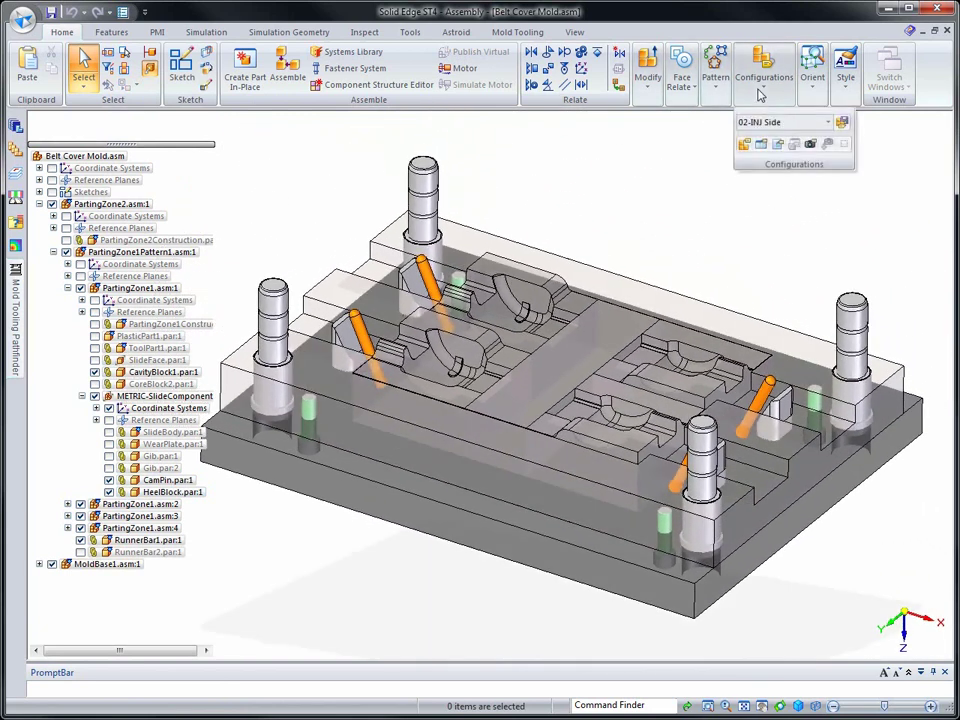
click(744, 147)
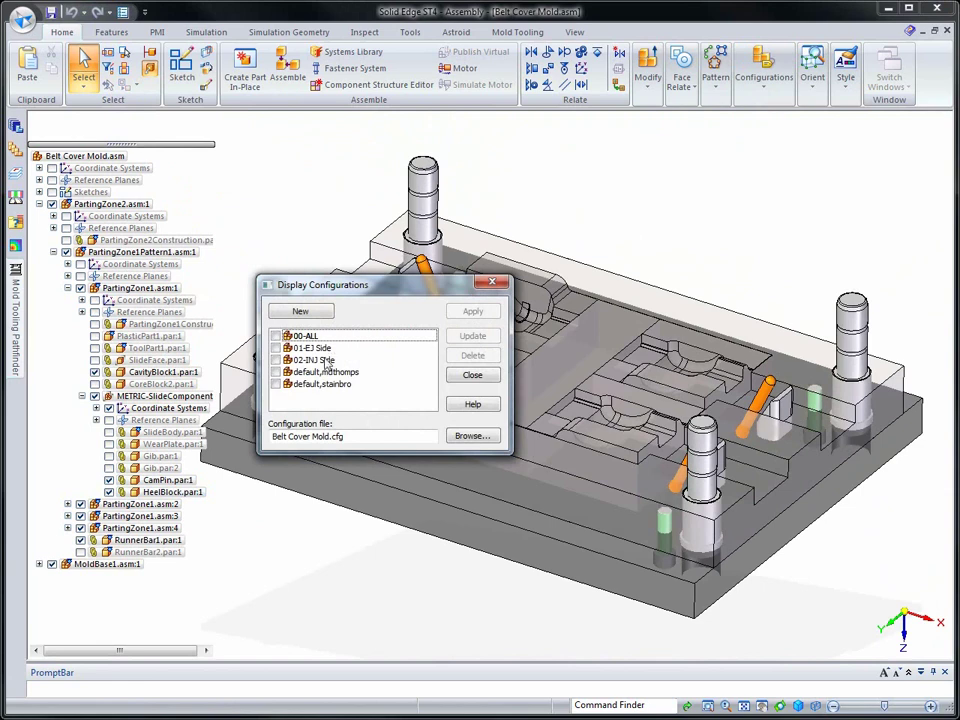
click(325, 362)
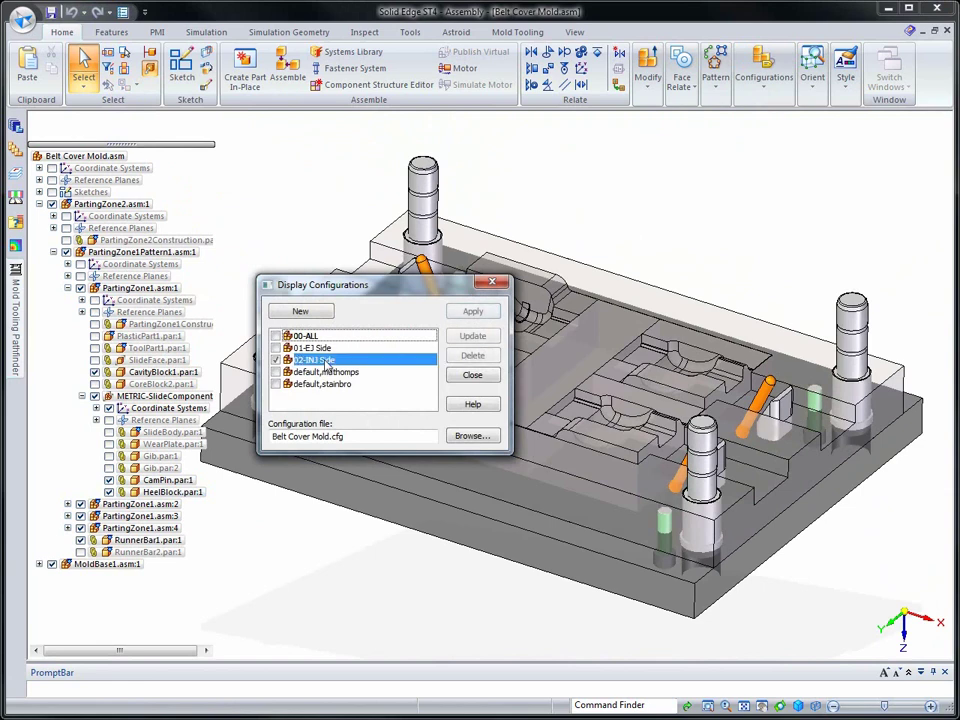
click(472, 376)
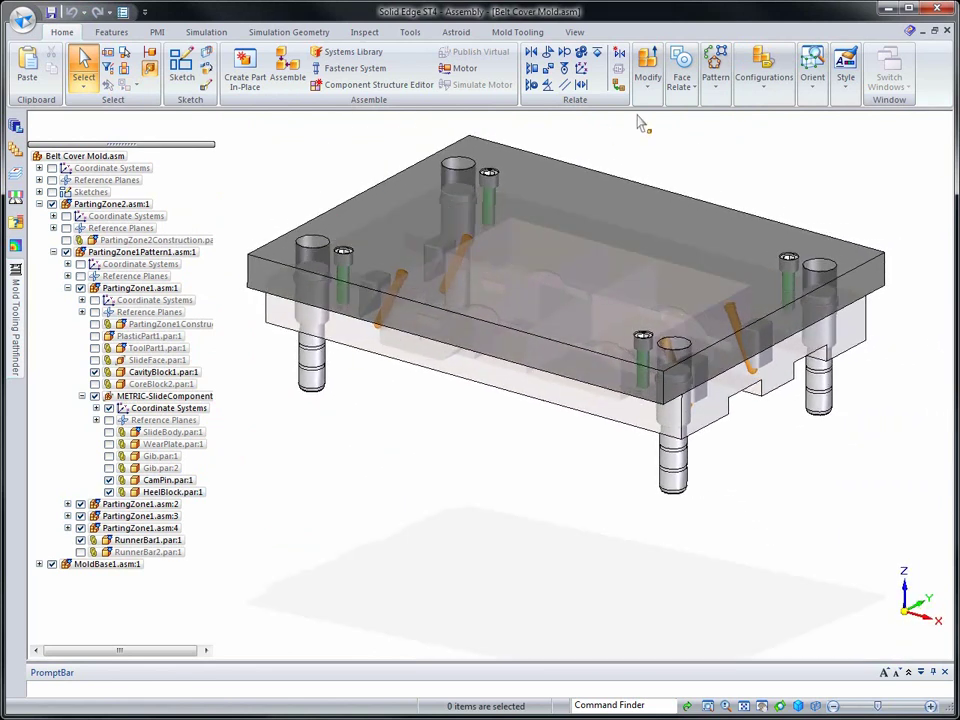
- Apply the 01-EJ Side display configuration to the mold assembly
click(762, 88)
click(773, 150)
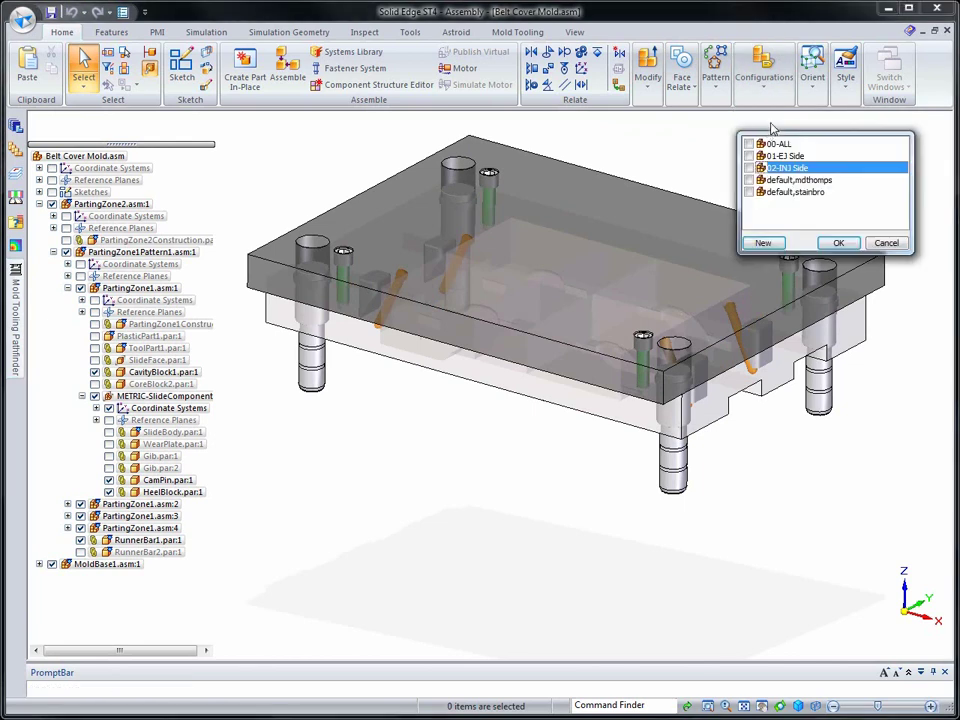
click(781, 157)
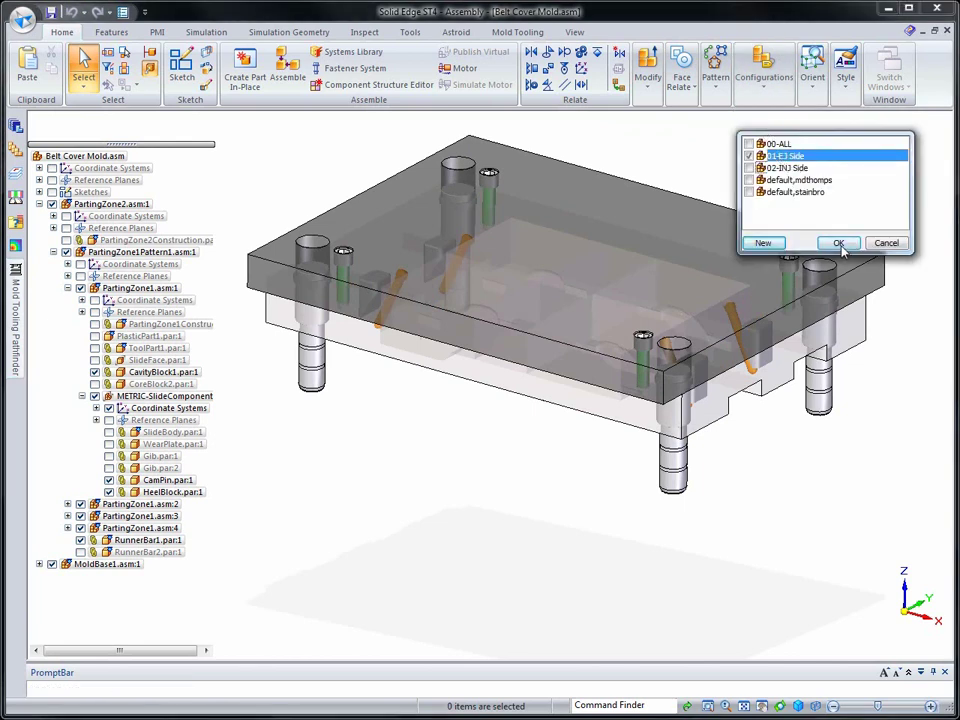
click(838, 243)
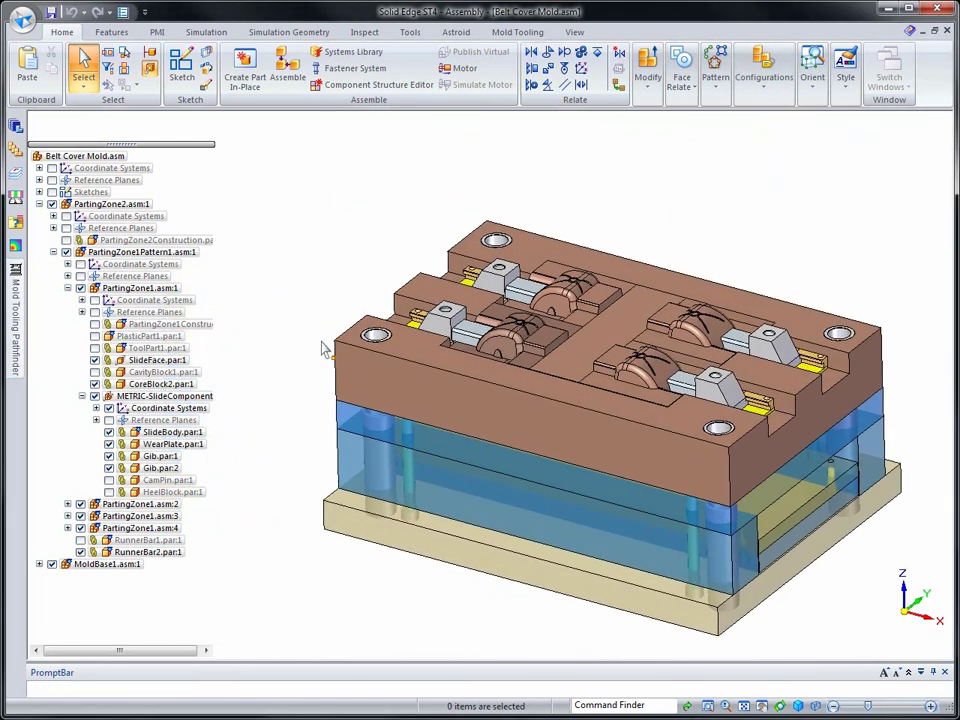